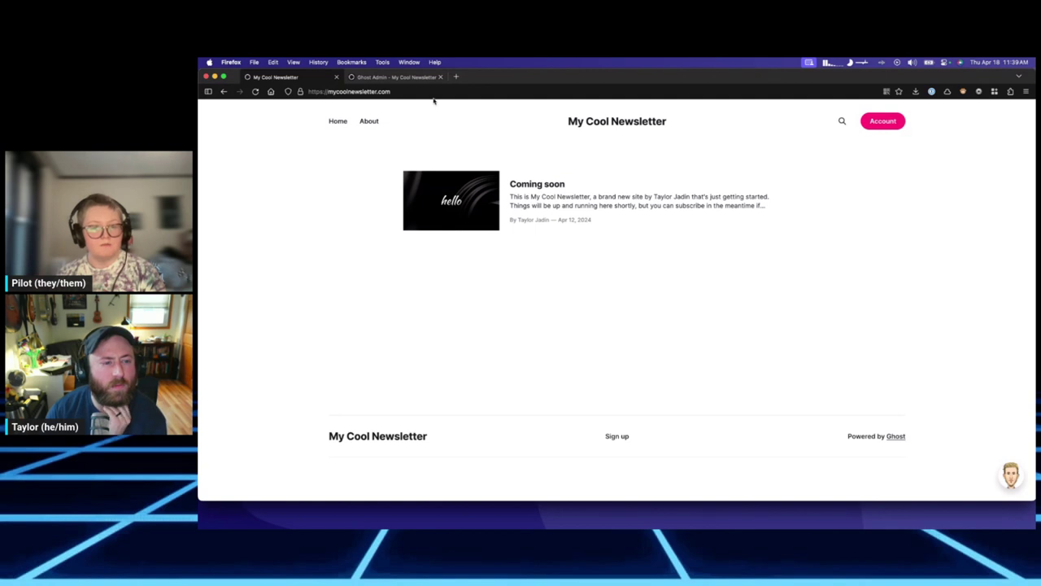
Append /ghost to the mycoolnewsletter.com address to load the Ghost admin dashboard.
left_click(425, 91)
left_click(489, 403)
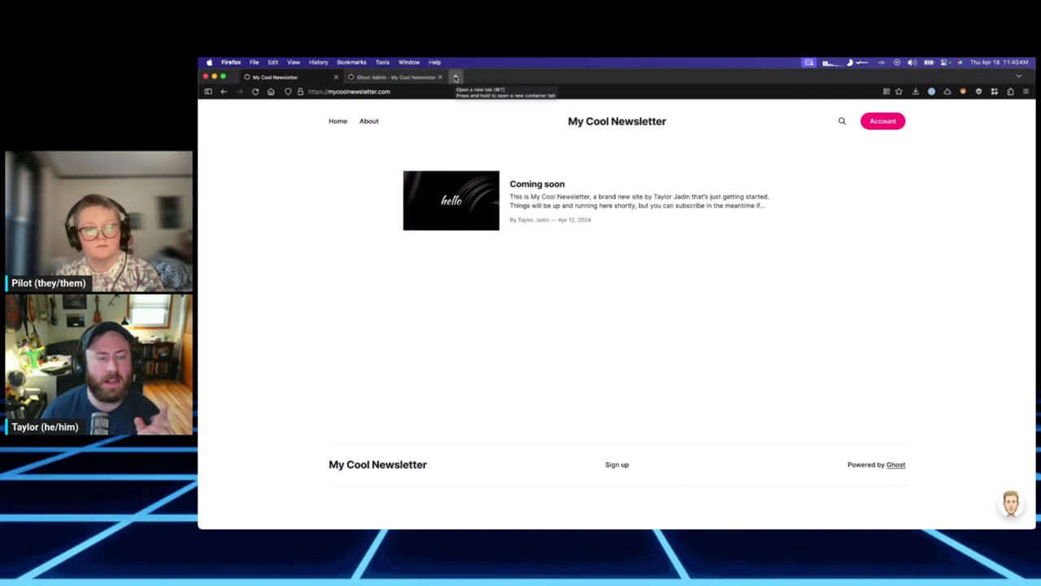
left_click(437, 93)
left_click(570, 347)
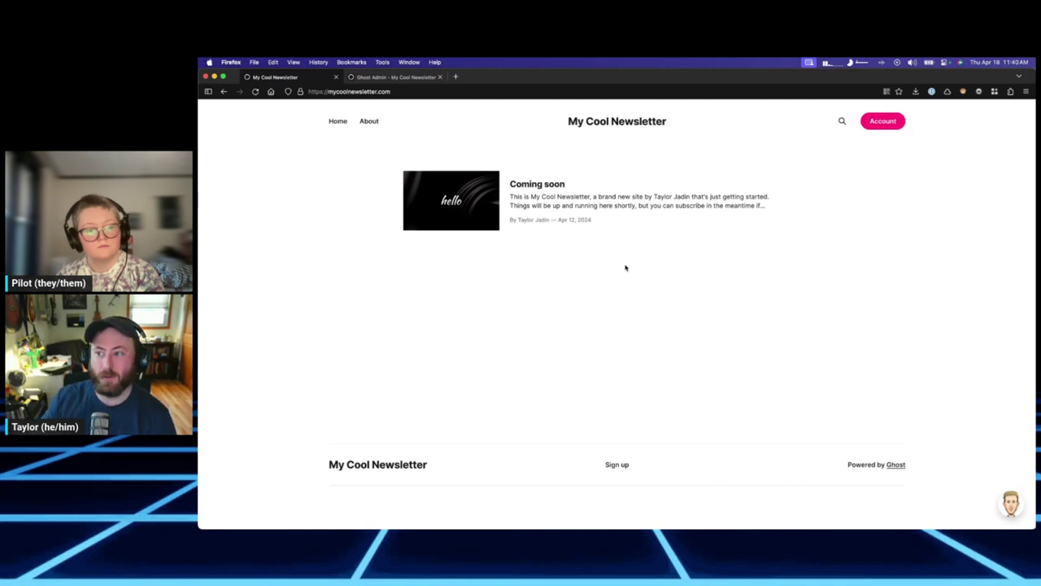
left_click(424, 91)
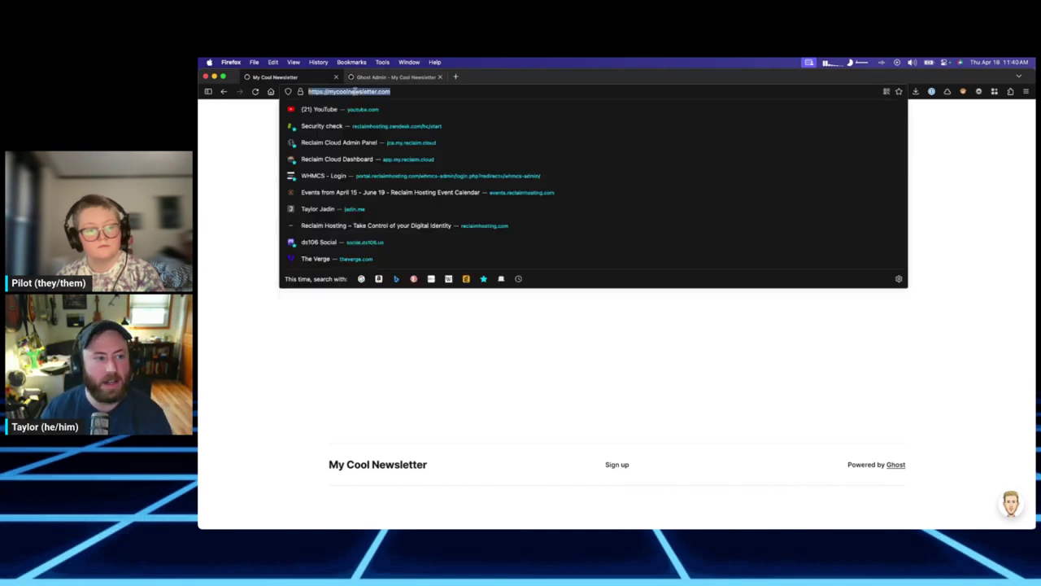
left_click(424, 91)
left_click(630, 389)
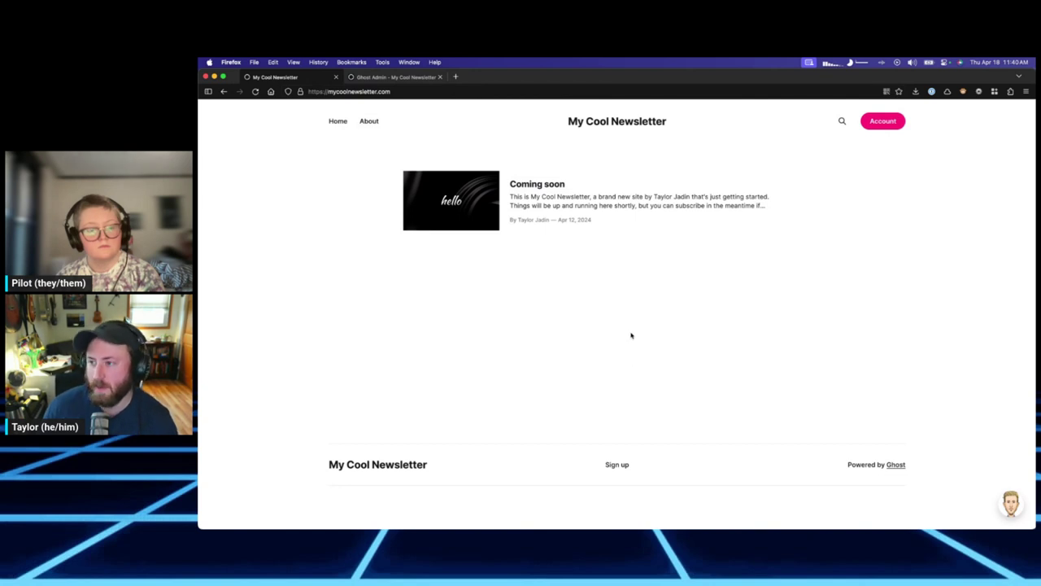
left_click(439, 93)
left_click(439, 93)
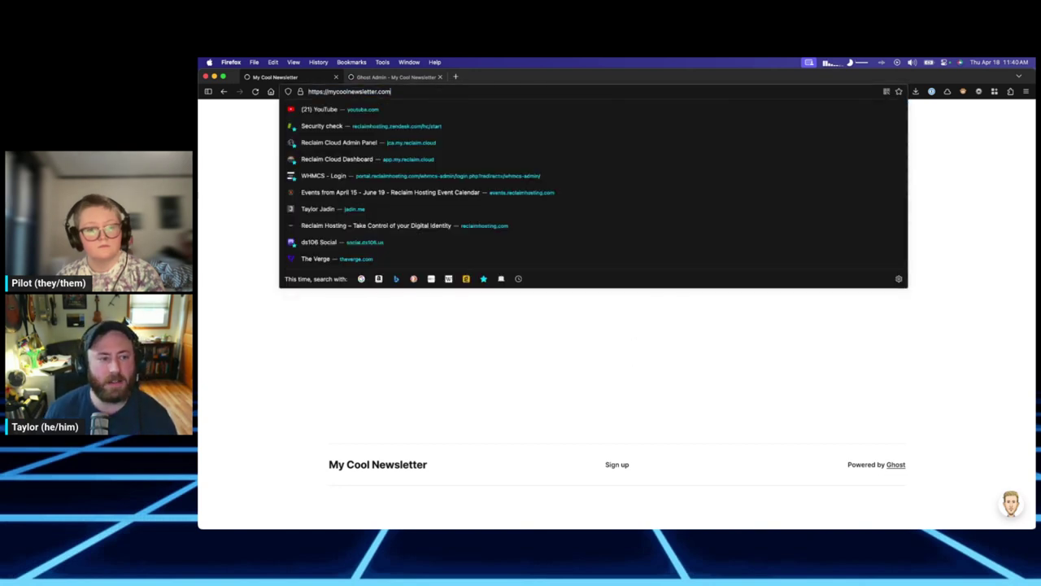
type("/ghost")
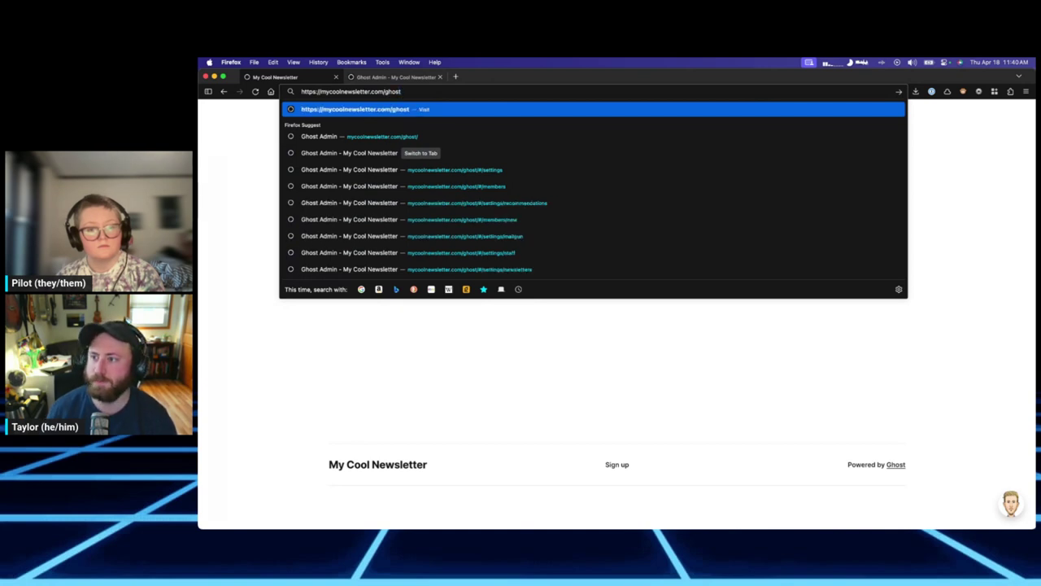
key("Return")
Close the duplicate Ghost Admin tab and open Settings at the Staff section.
left_click(439, 76)
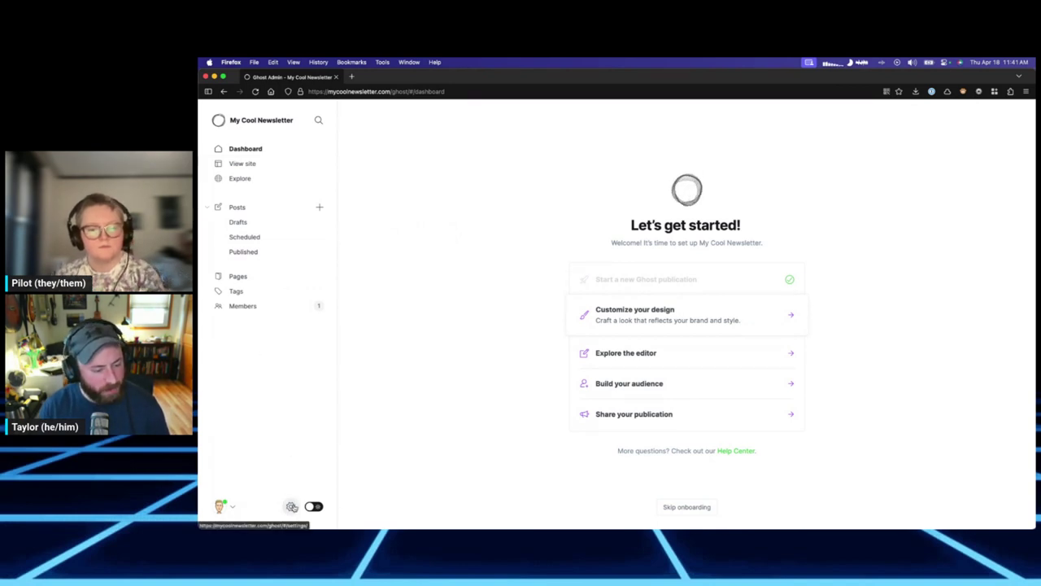
left_click(291, 506)
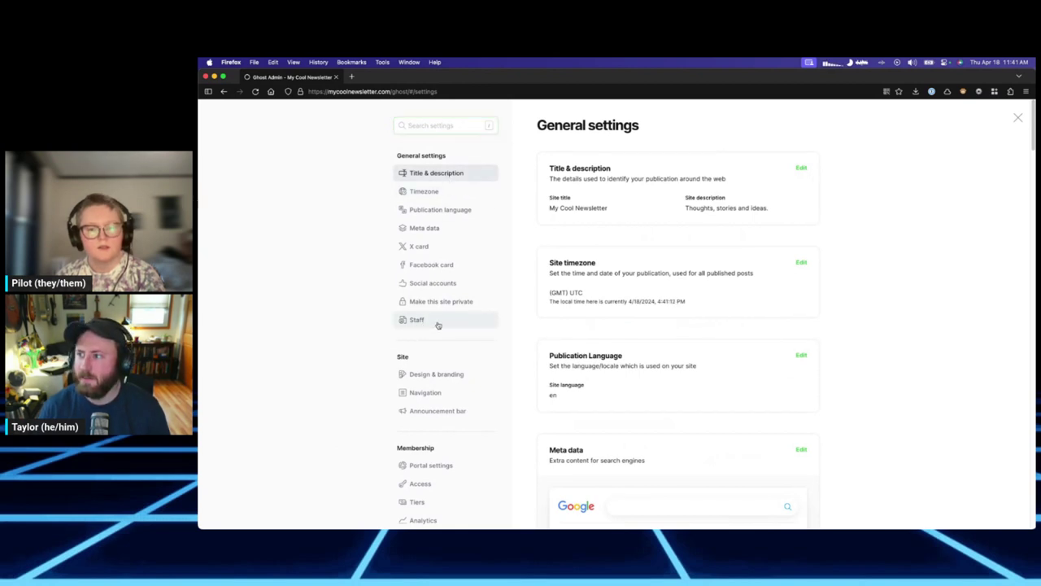
left_click(437, 324)
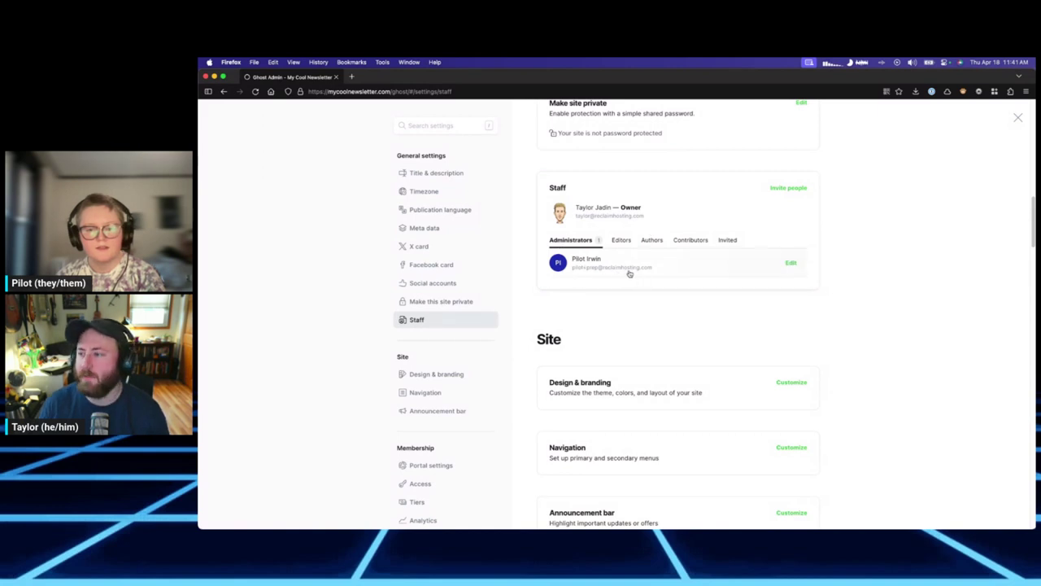
left_click(791, 190)
Invite a new staff member by e-mail address with the Administrator role.
left_click(556, 227)
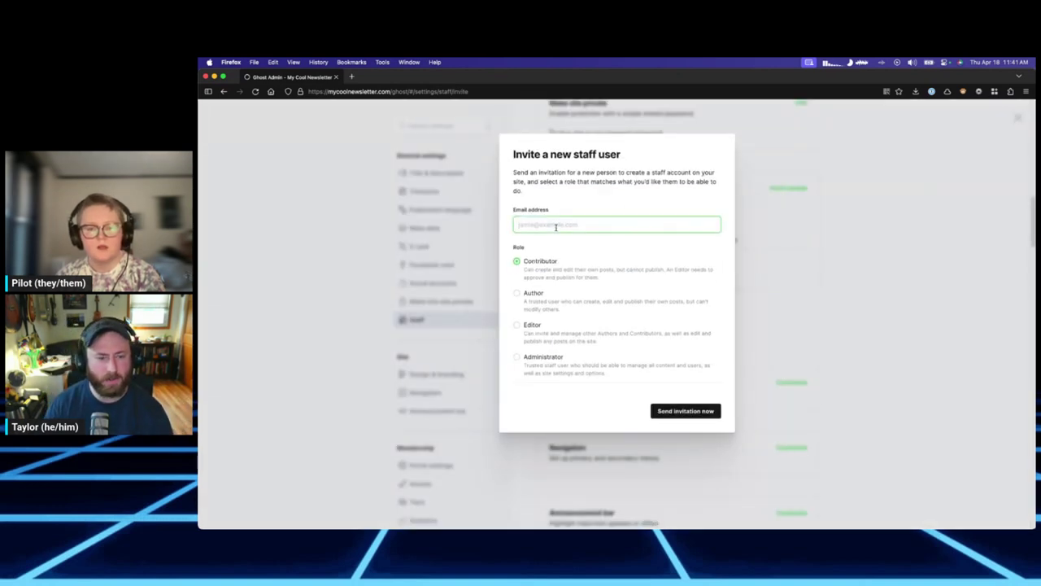
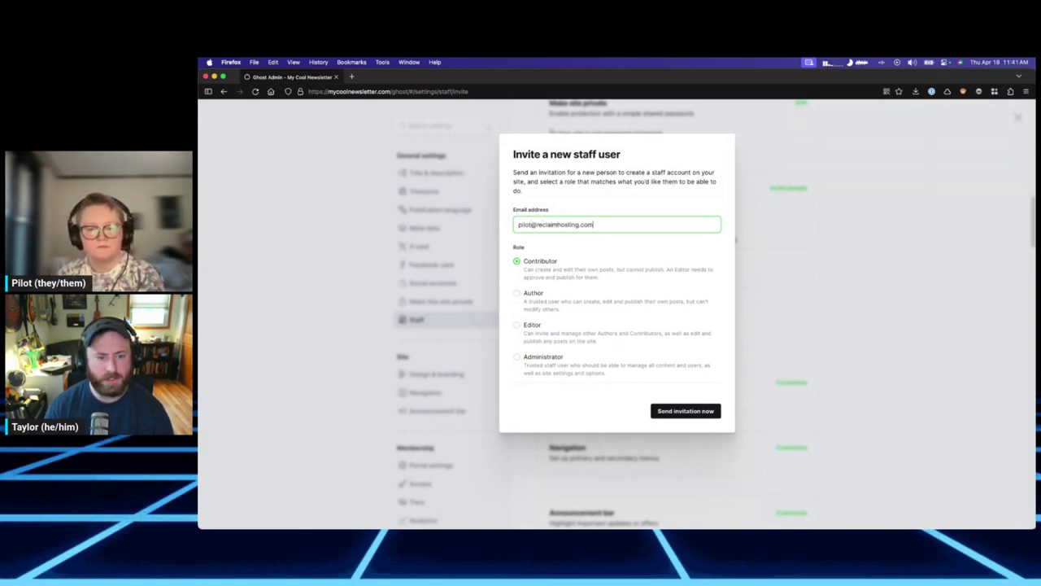
left_click(558, 356)
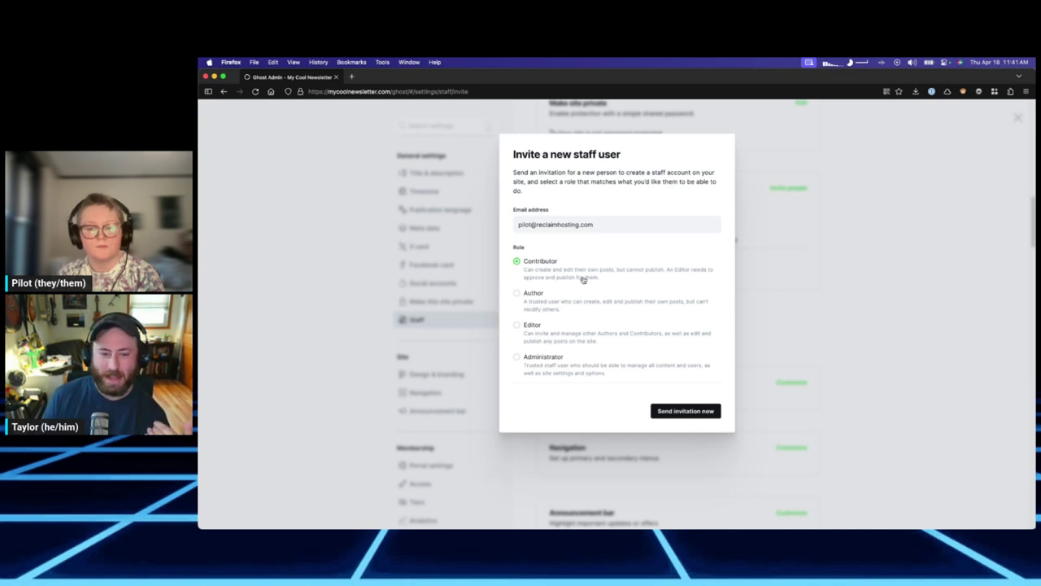
left_click(585, 369)
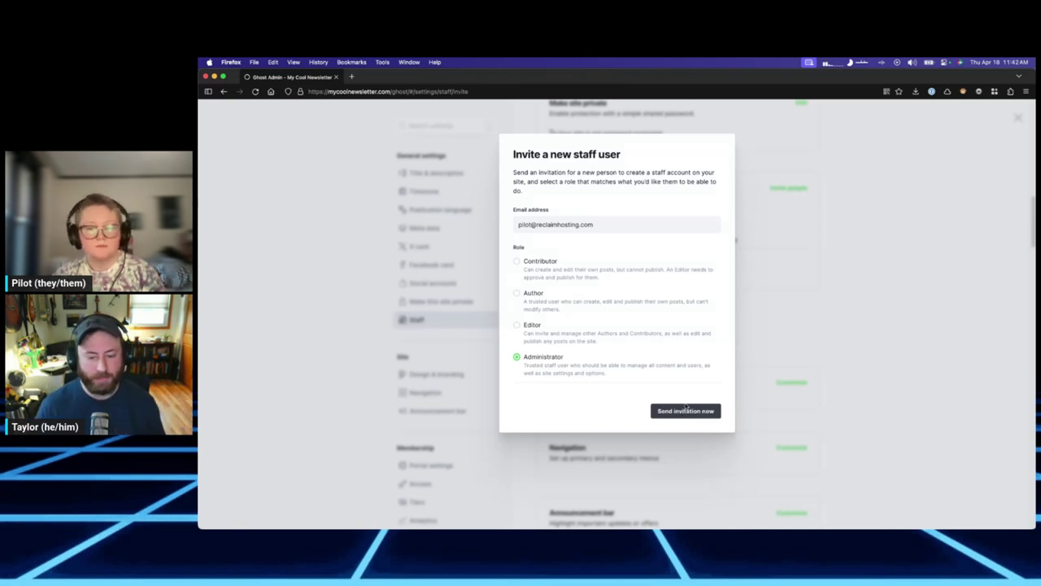
left_click(682, 414)
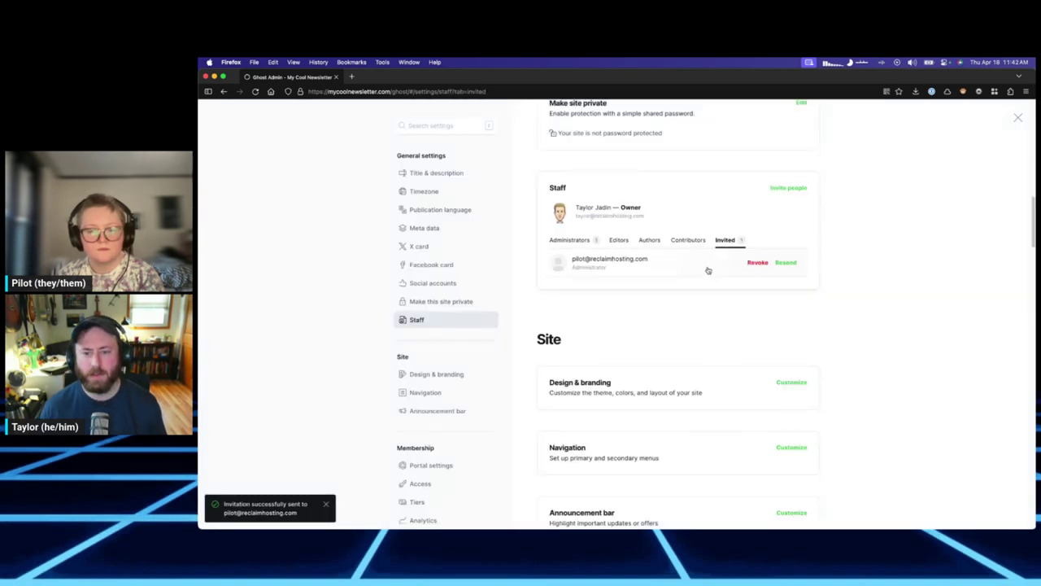
Check the Staff tabs to confirm the pending invitation, then close settings.
left_click(649, 240)
left_click(688, 240)
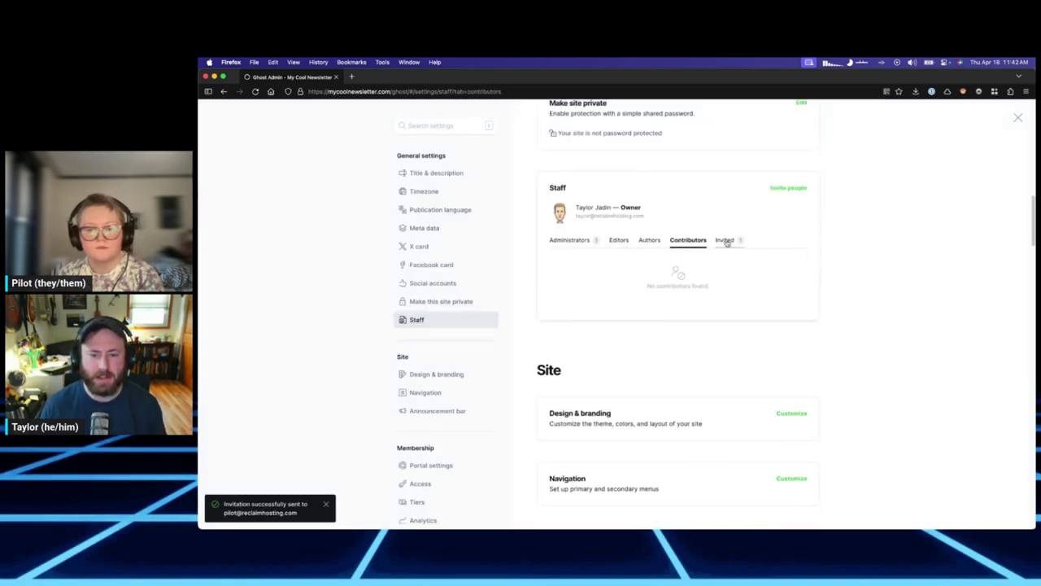
left_click(724, 240)
left_click(569, 240)
left_click(619, 240)
left_click(650, 240)
left_click(688, 240)
left_click(722, 239)
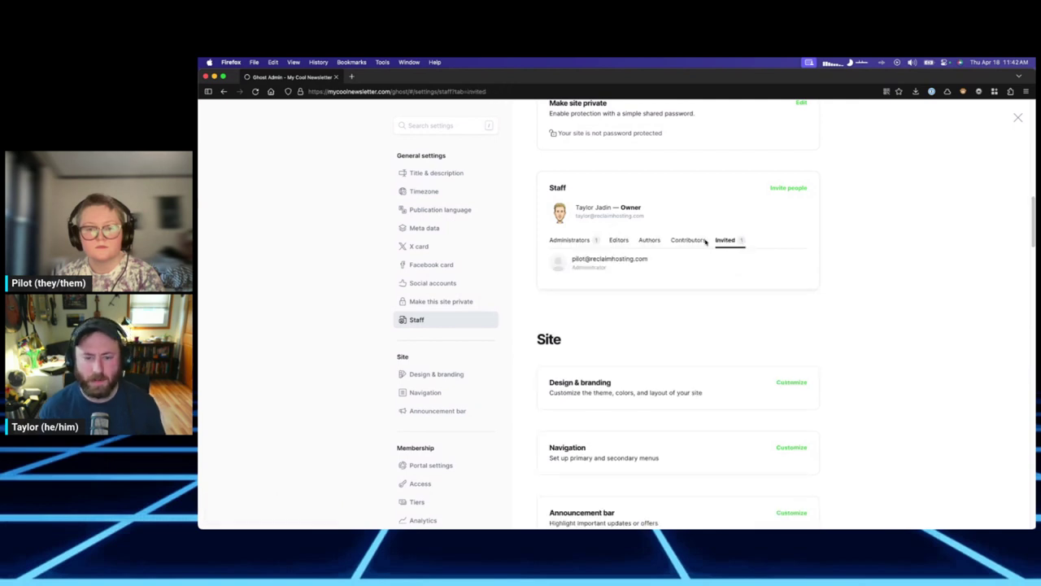
left_click(569, 240)
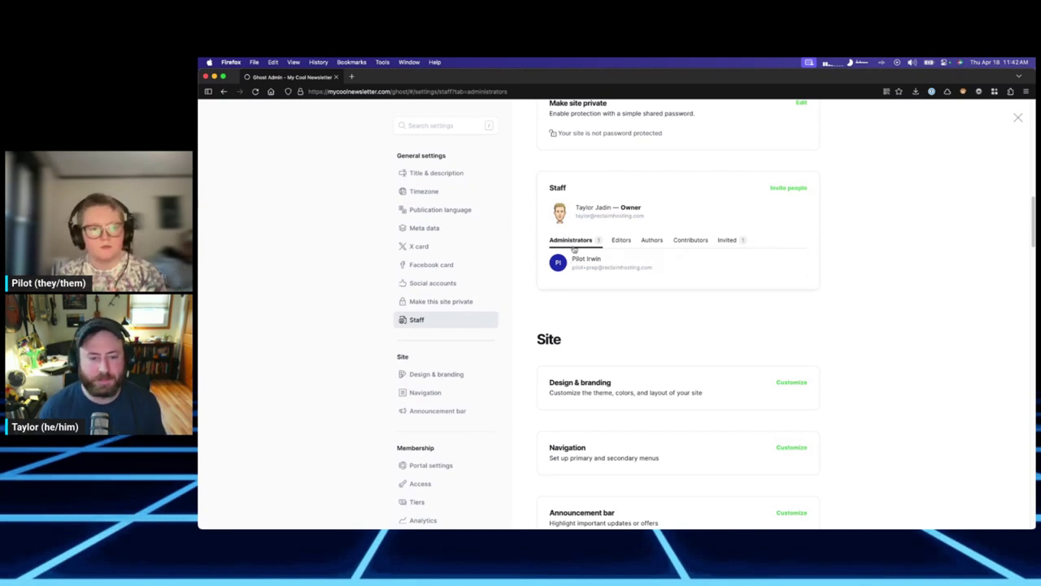
scroll(561, 245, "up", 3)
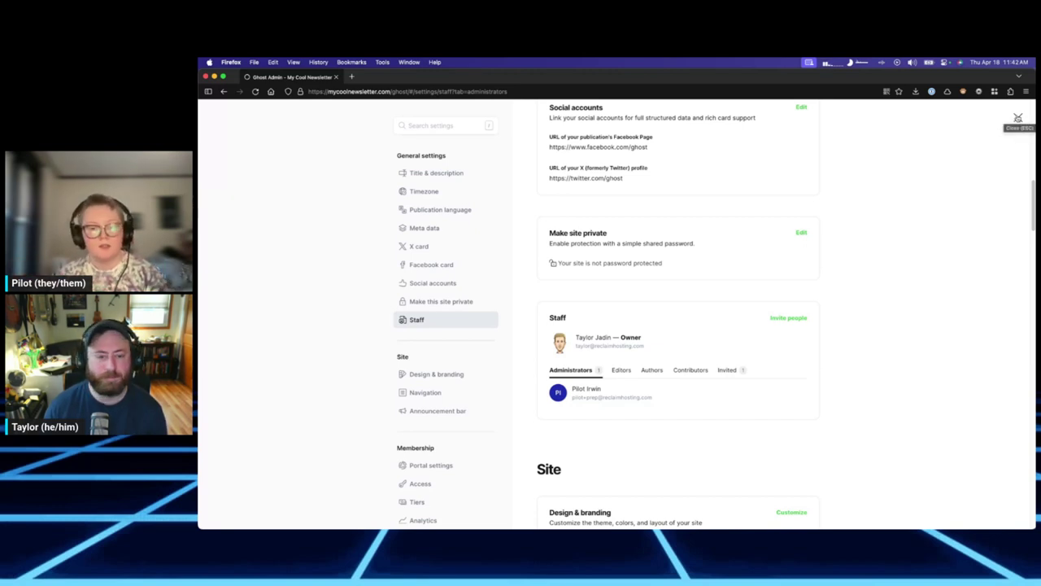
left_click(1018, 118)
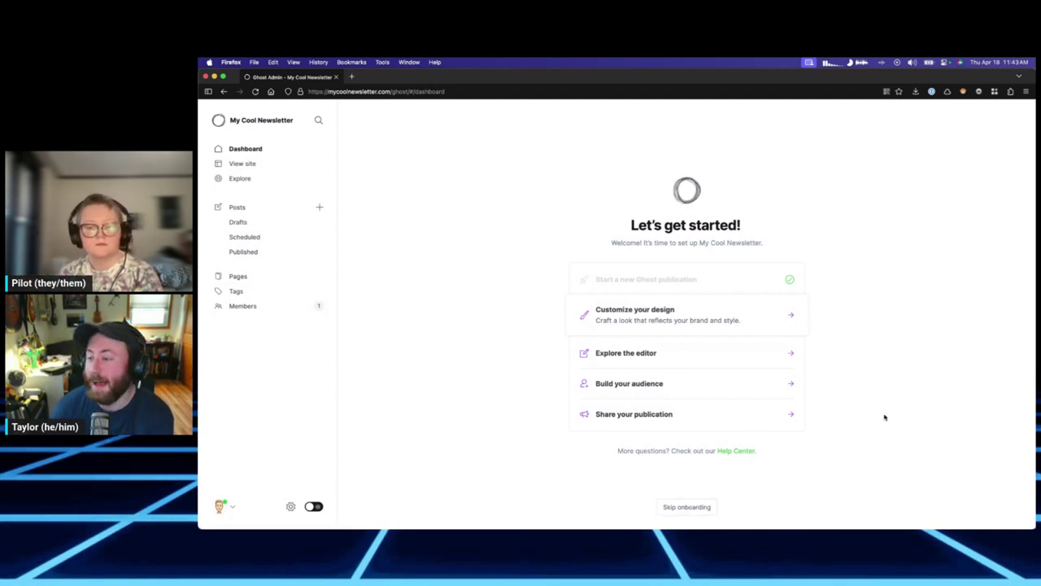
Skip onboarding, then reopen Settings and scroll back to General settings.
left_click(708, 511)
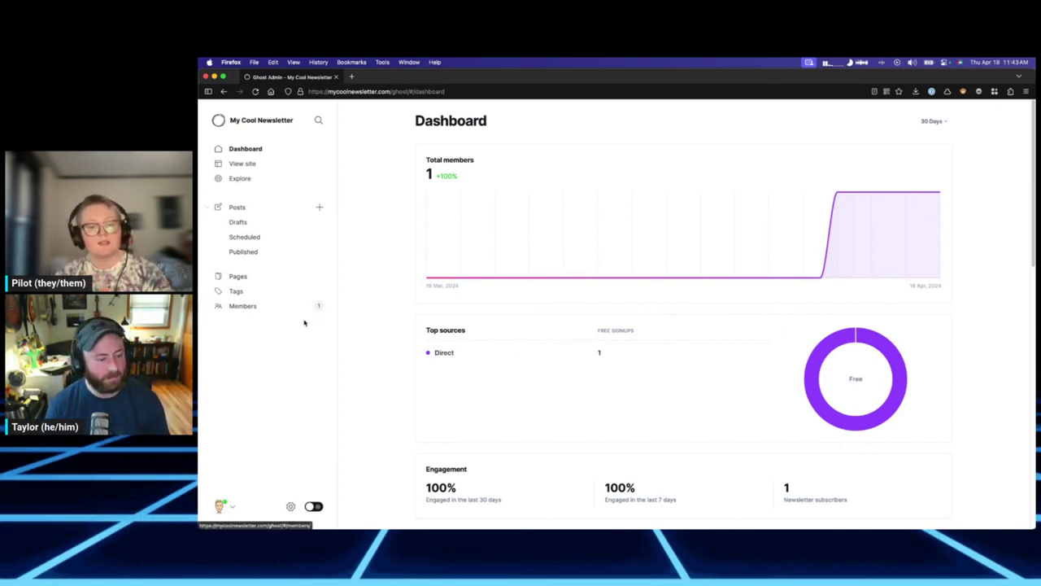
left_click(290, 508)
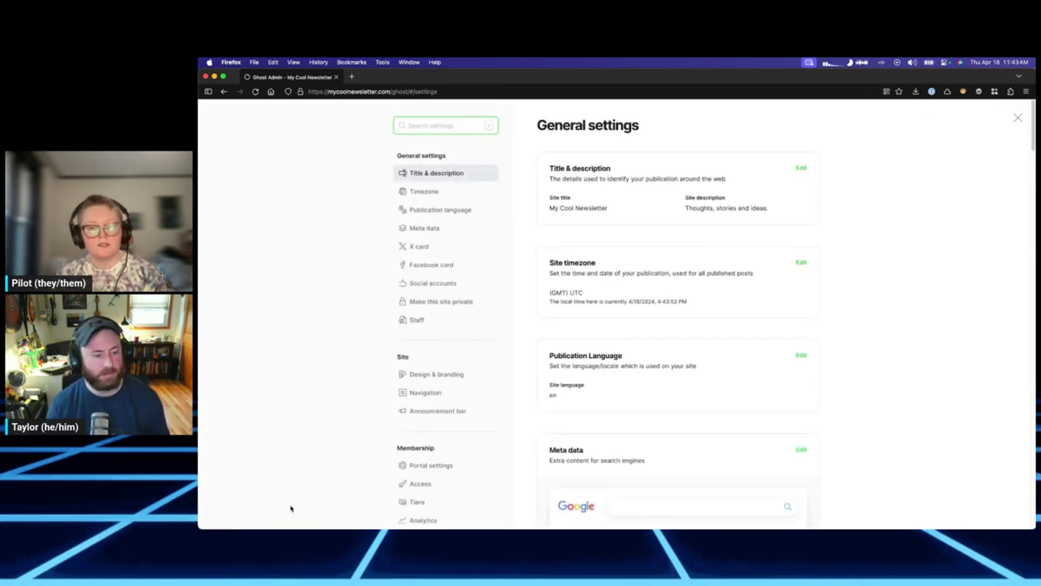
scroll(460, 431, "down", 1)
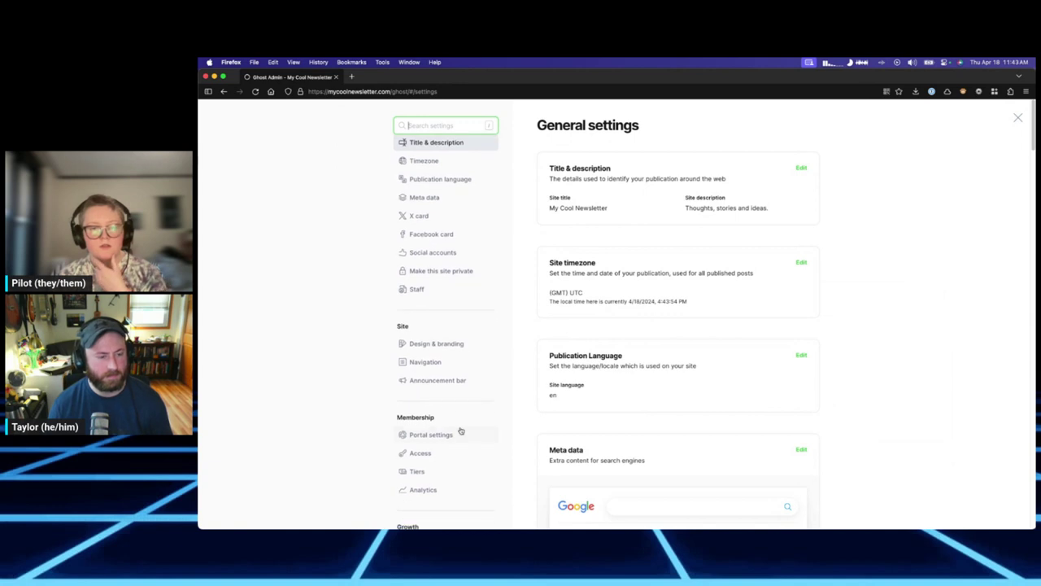
scroll(458, 437, "down", 8)
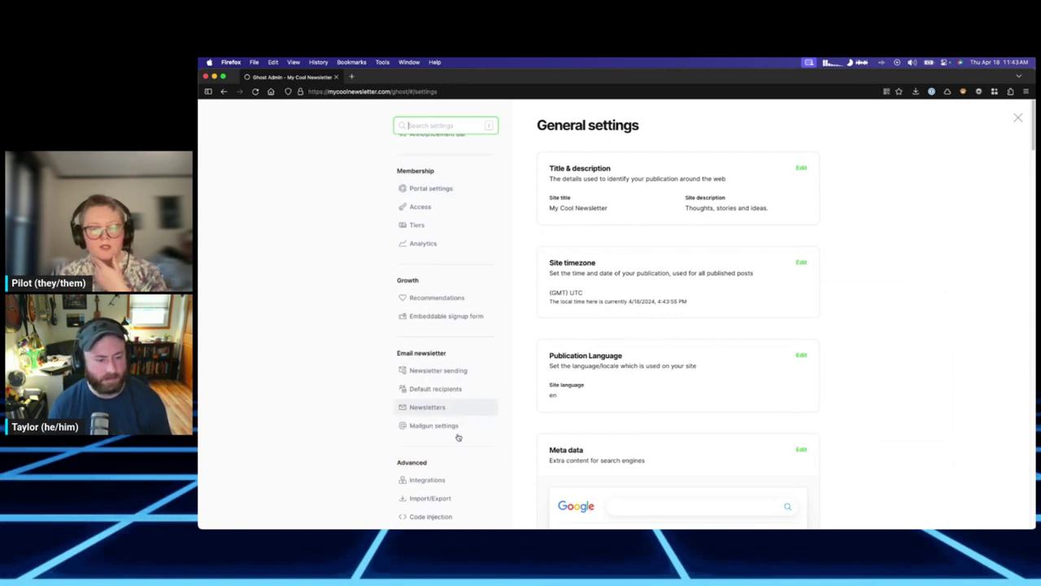
scroll(458, 437, "down", 2)
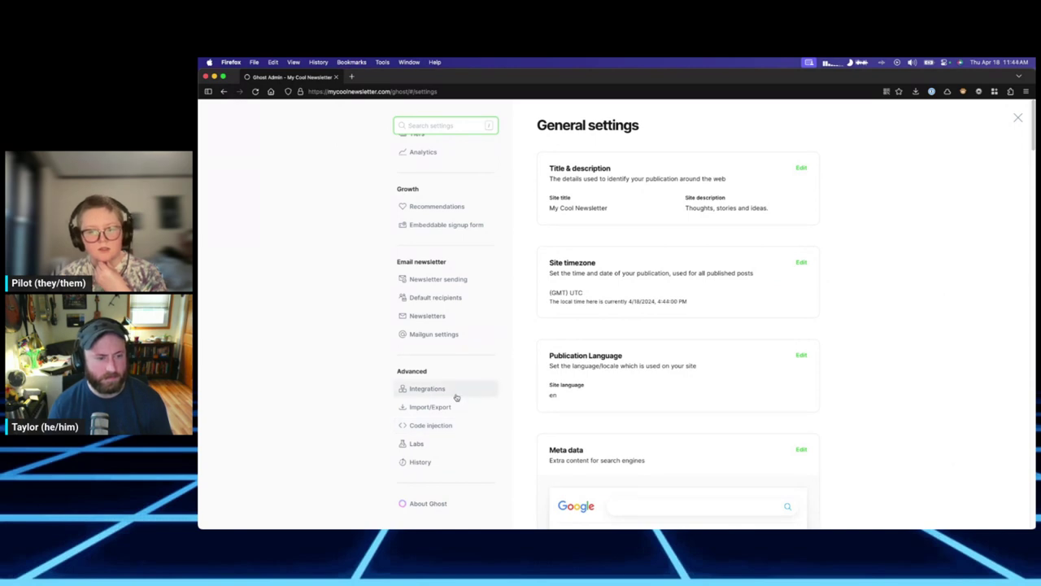
scroll(461, 399, "up", 5)
scroll(461, 399, "up", 5)
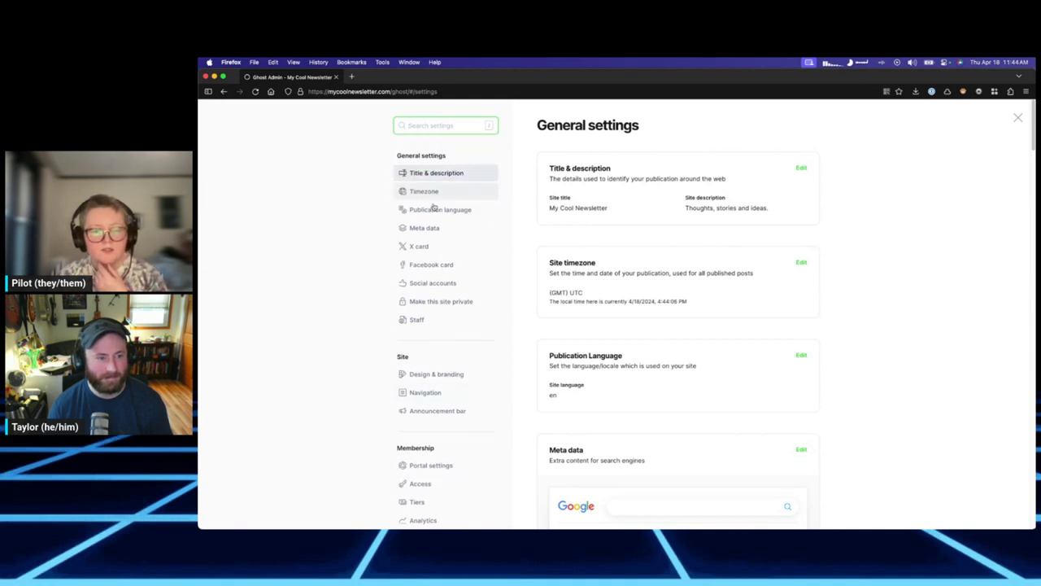
Review the Home/About primary and Sign up secondary navigation items, then cancel without changes.
left_click(439, 375)
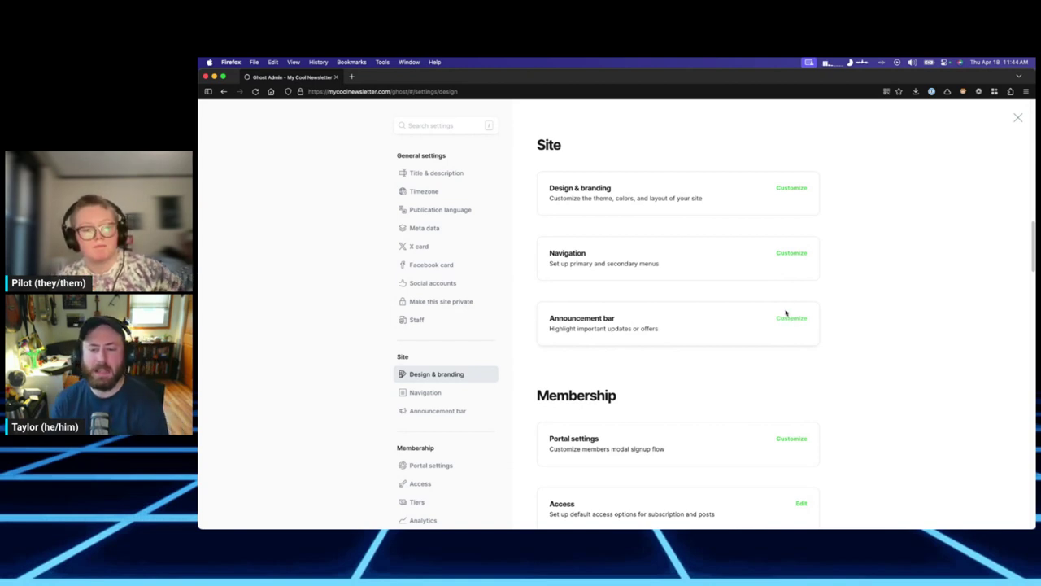
left_click(791, 253)
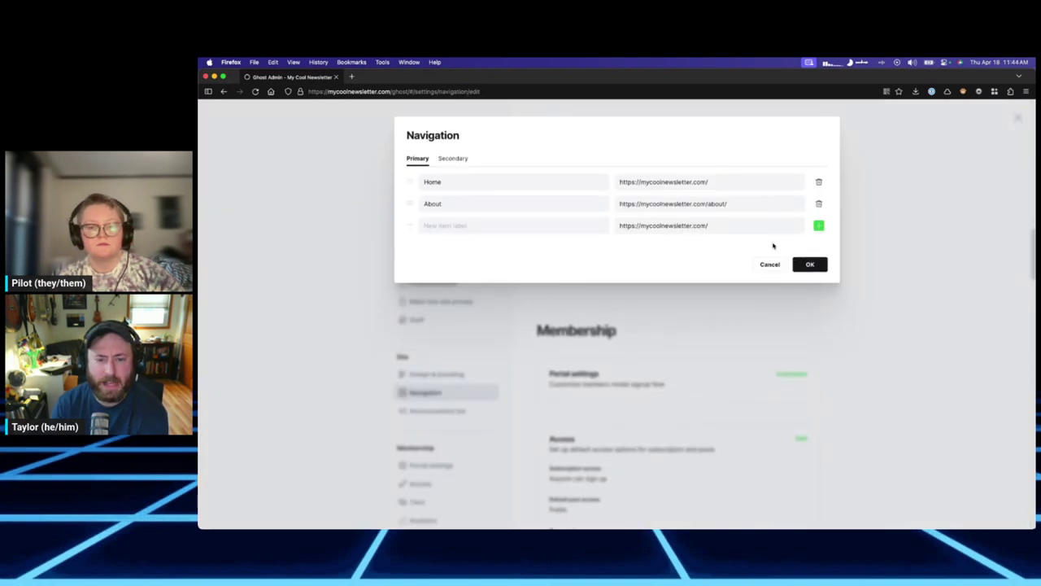
left_click(446, 159)
left_click(422, 158)
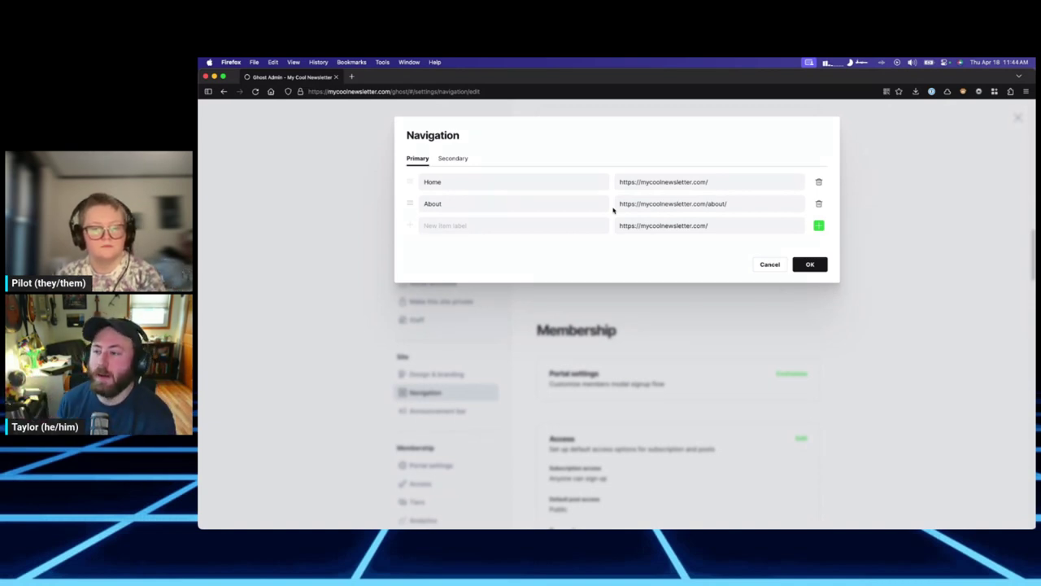
left_click(724, 228)
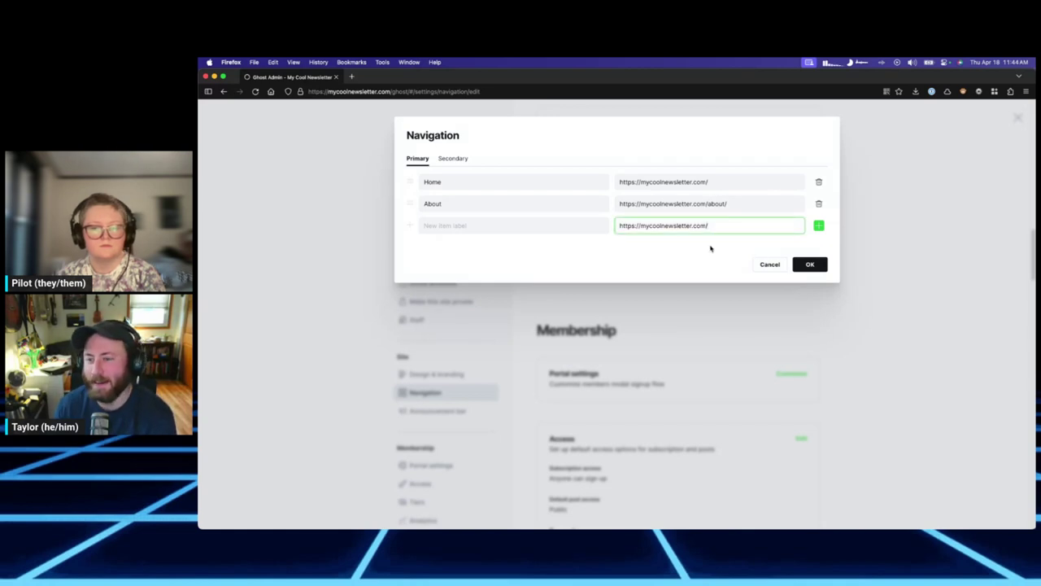
left_click(453, 160)
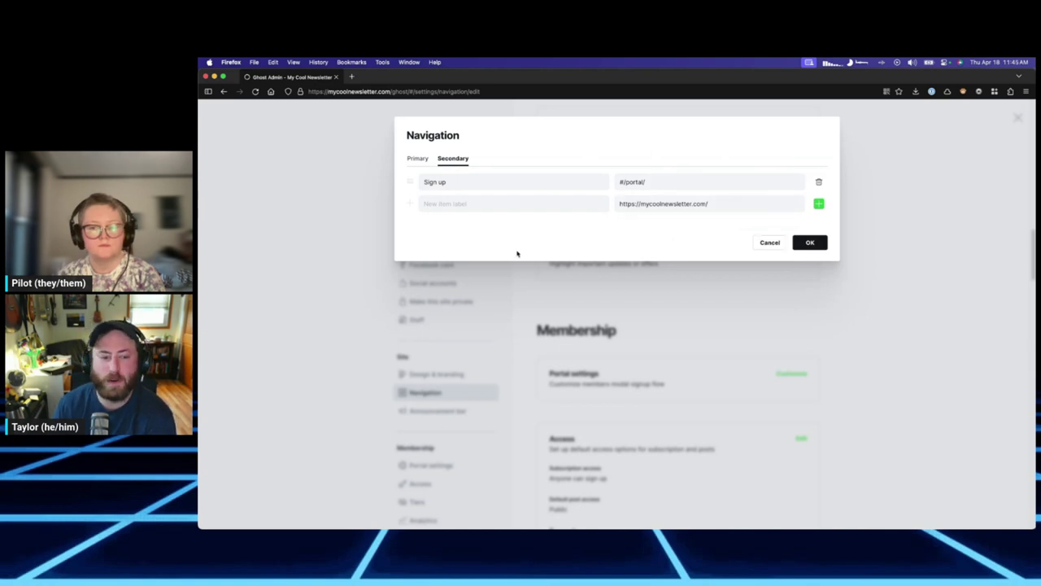
left_click(766, 243)
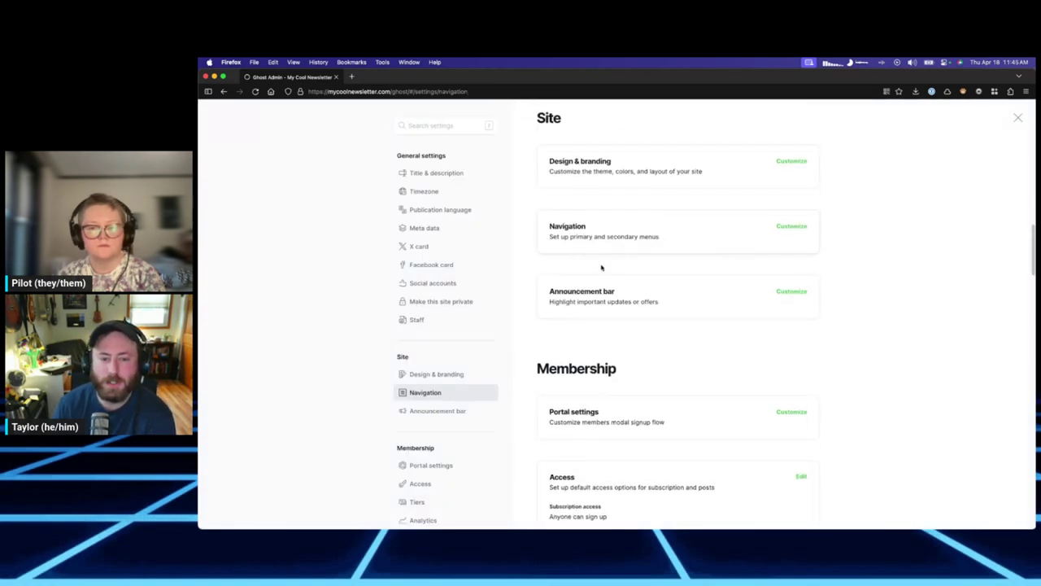
left_click(797, 294)
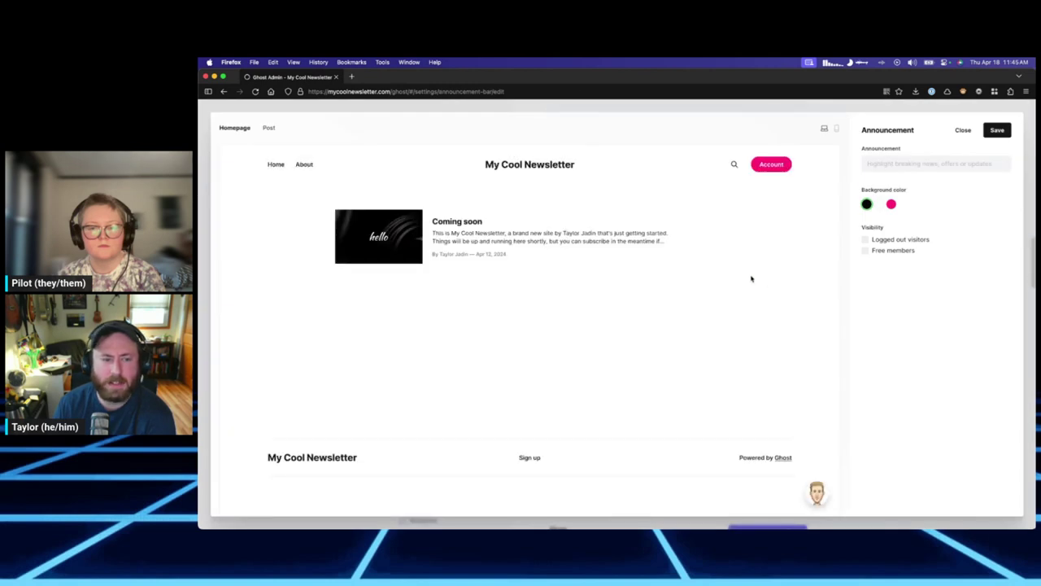
left_click(927, 164)
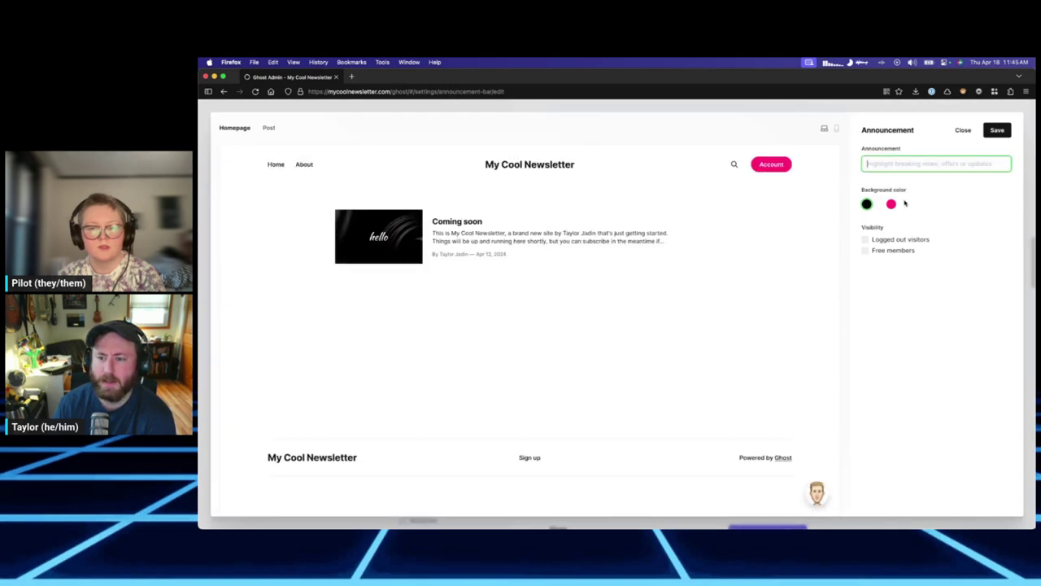
left_click(875, 240)
left_click(875, 240)
left_click(891, 163)
type("hey this is an announcement")
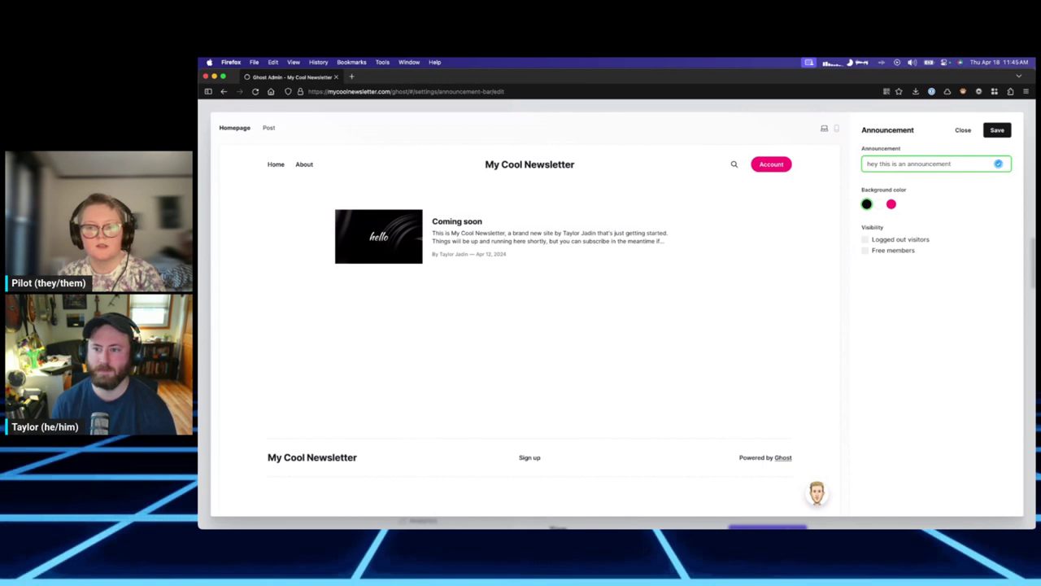
left_click(883, 244)
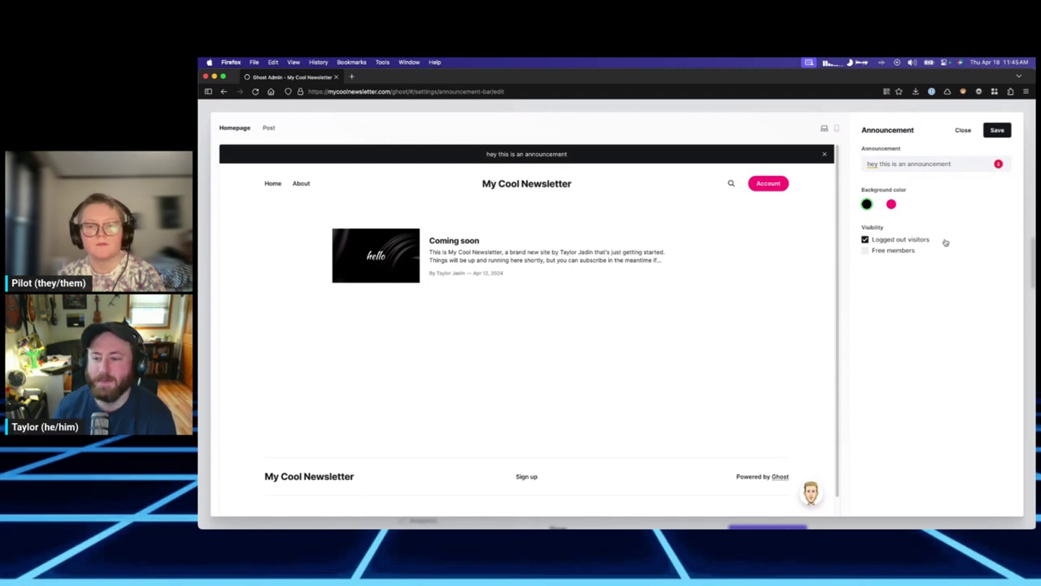
left_click(915, 239)
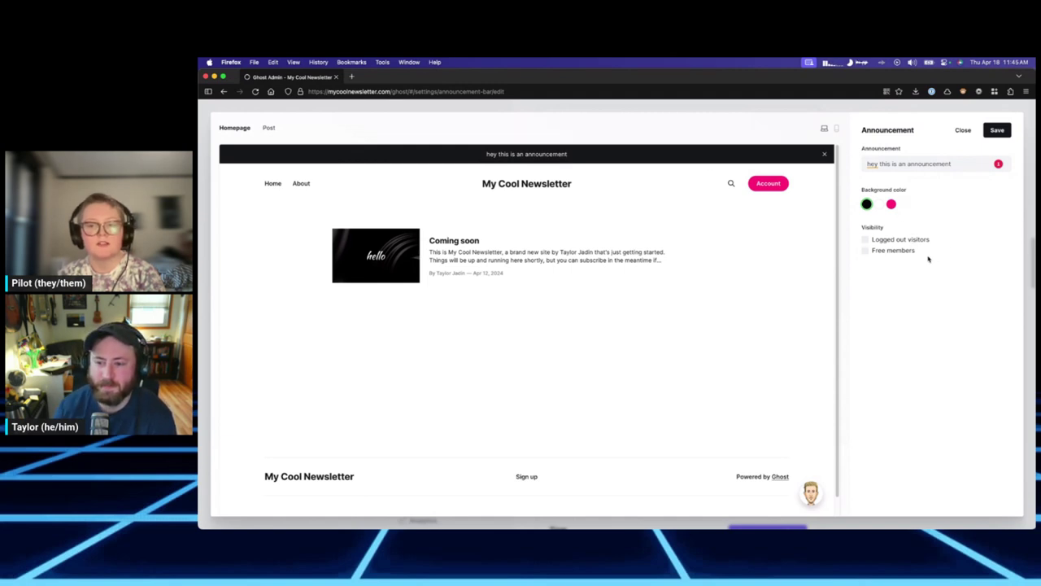
left_click(903, 252)
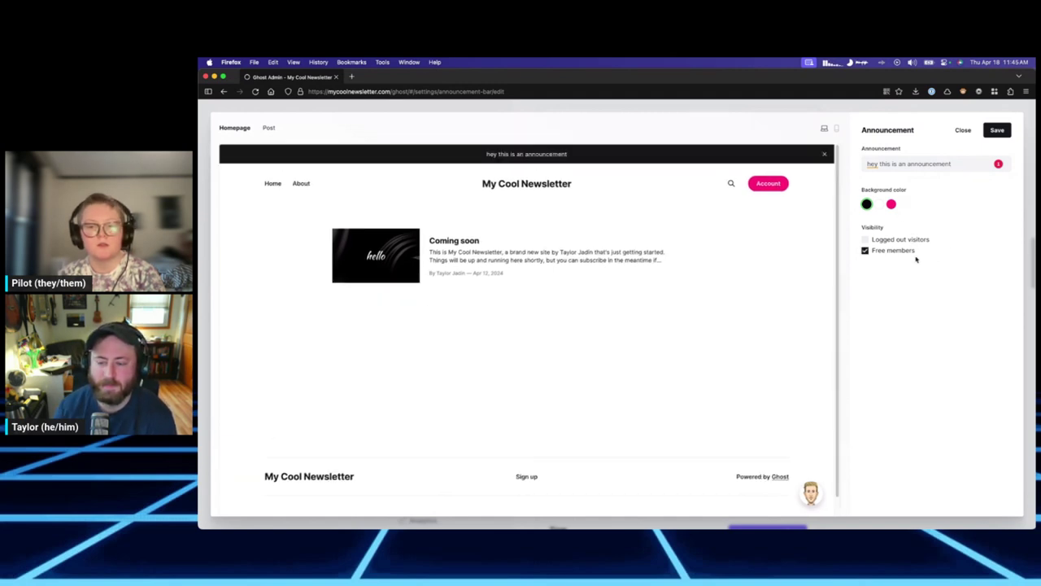
left_click(891, 205)
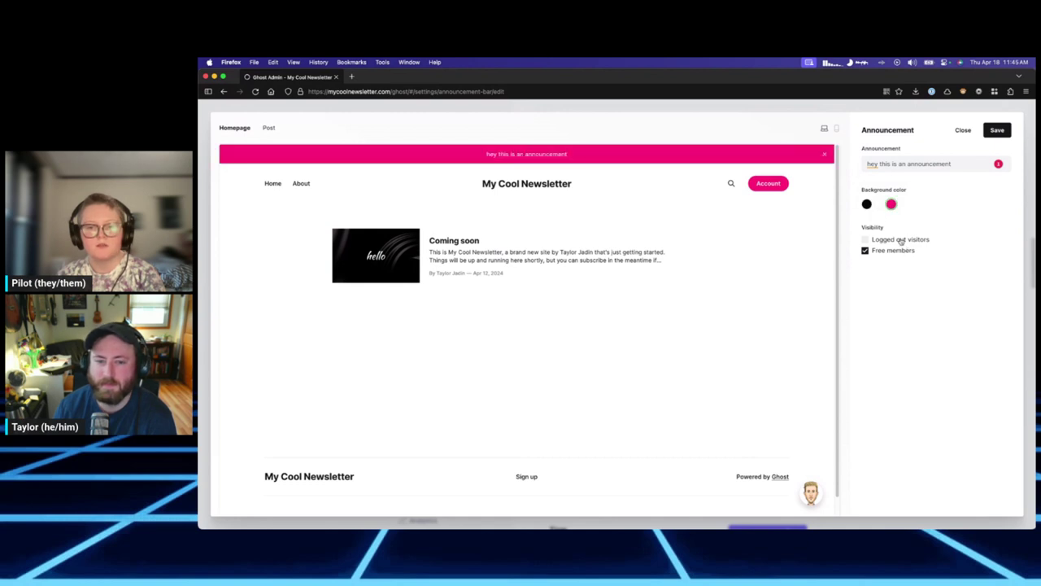
left_click(901, 241)
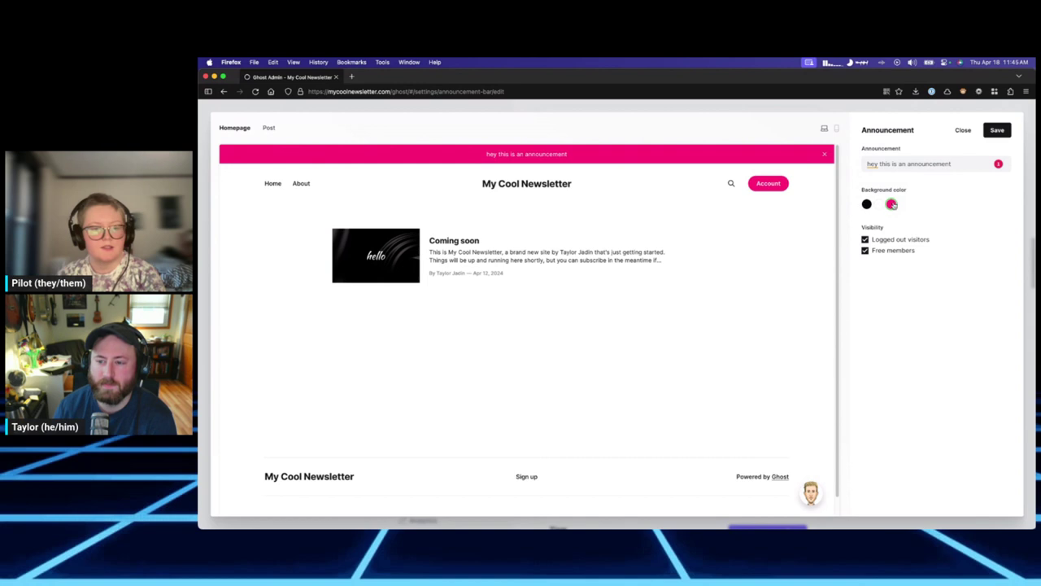
left_click(900, 253)
left_click(901, 252)
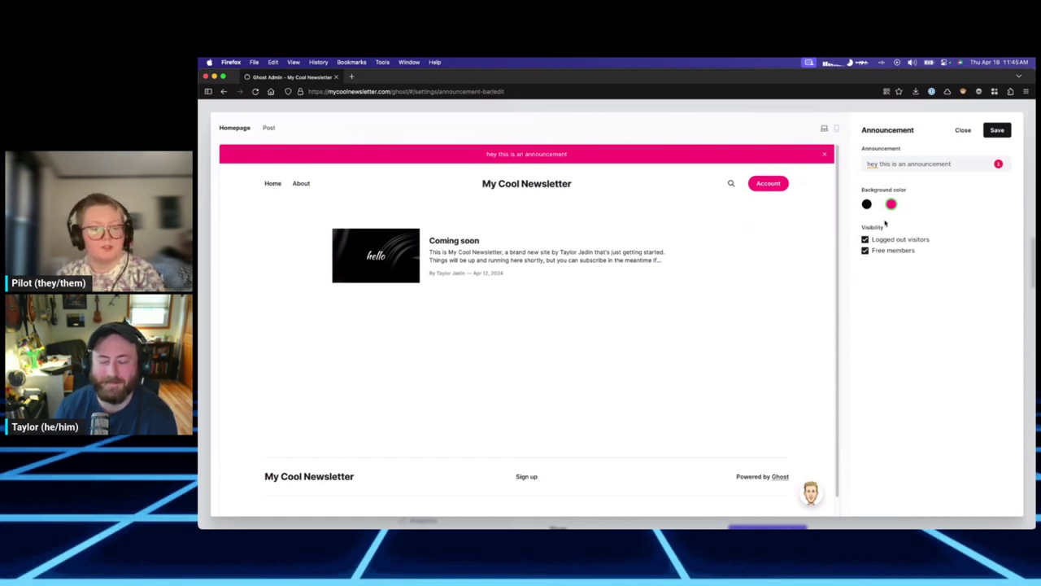
left_click(891, 241)
left_click(900, 249)
left_click(886, 241)
left_click(883, 250)
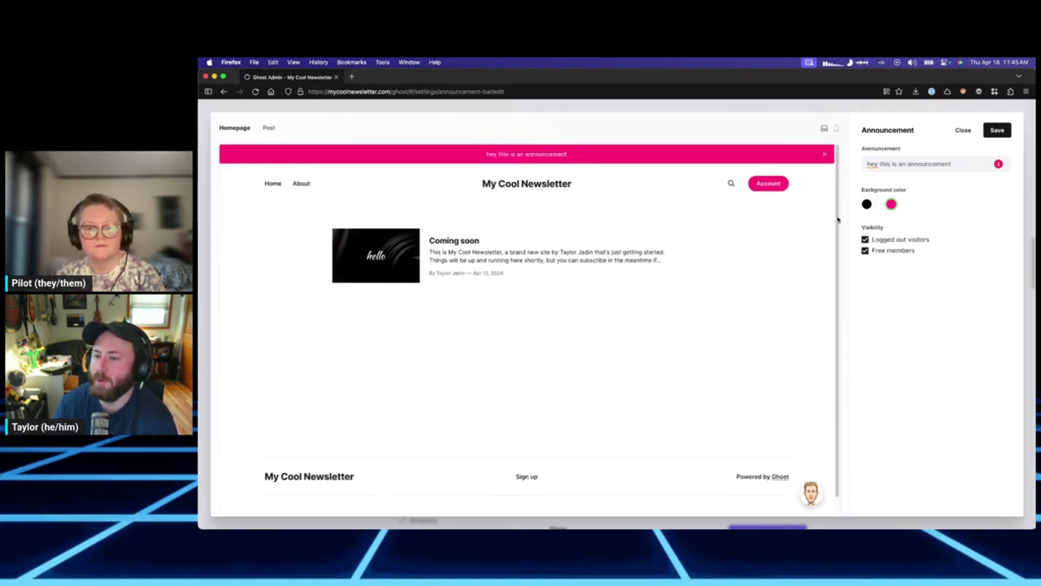
left_click(889, 242)
left_click(889, 252)
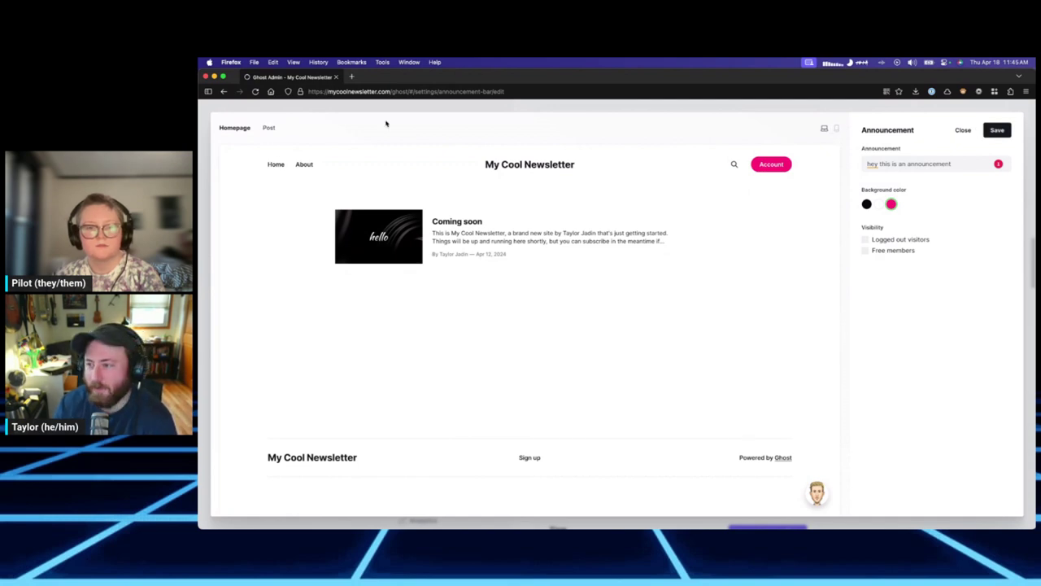
triple_click(966, 164)
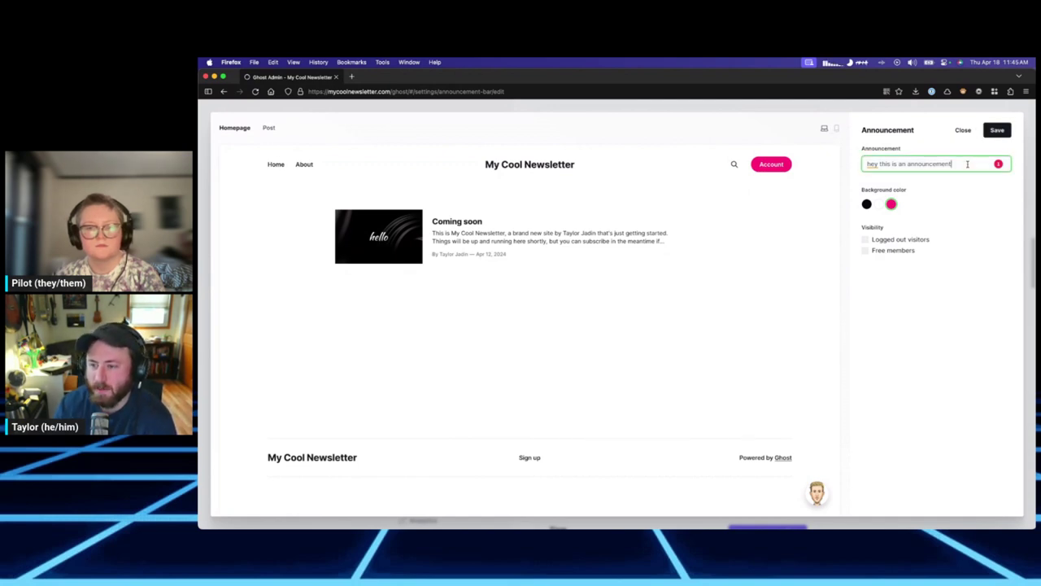
right_click(966, 164)
key("Escape")
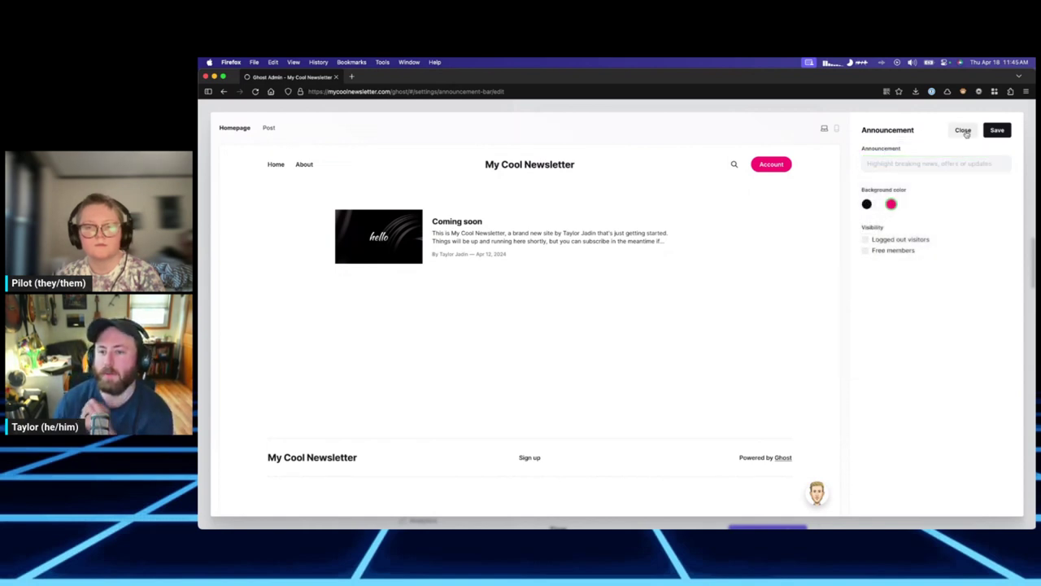
left_click(963, 130)
scroll(842, 284, "up", 3)
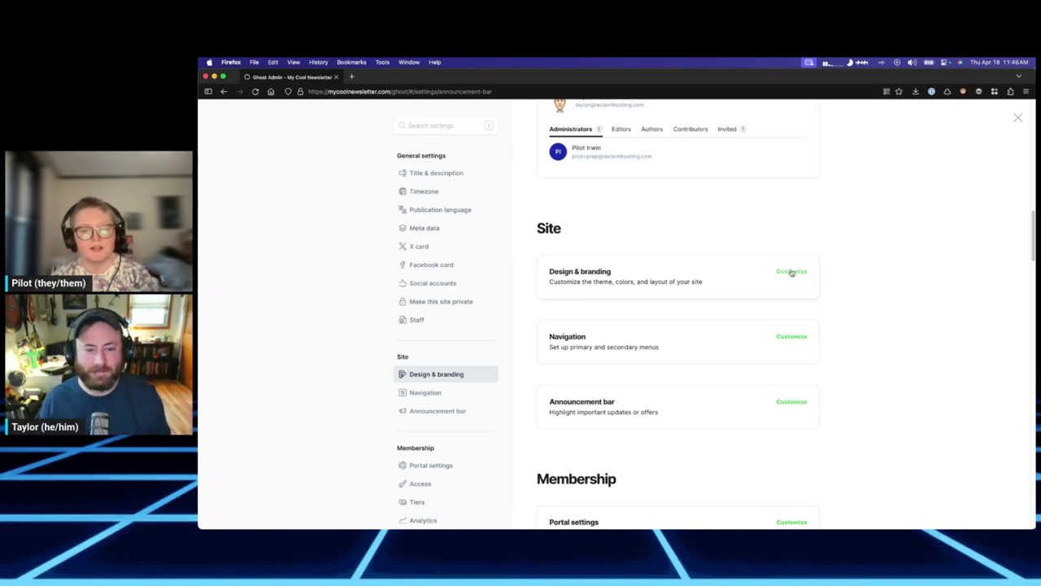
Open Customize for Design & branding to show the Brand tab and preview.
left_click(792, 272)
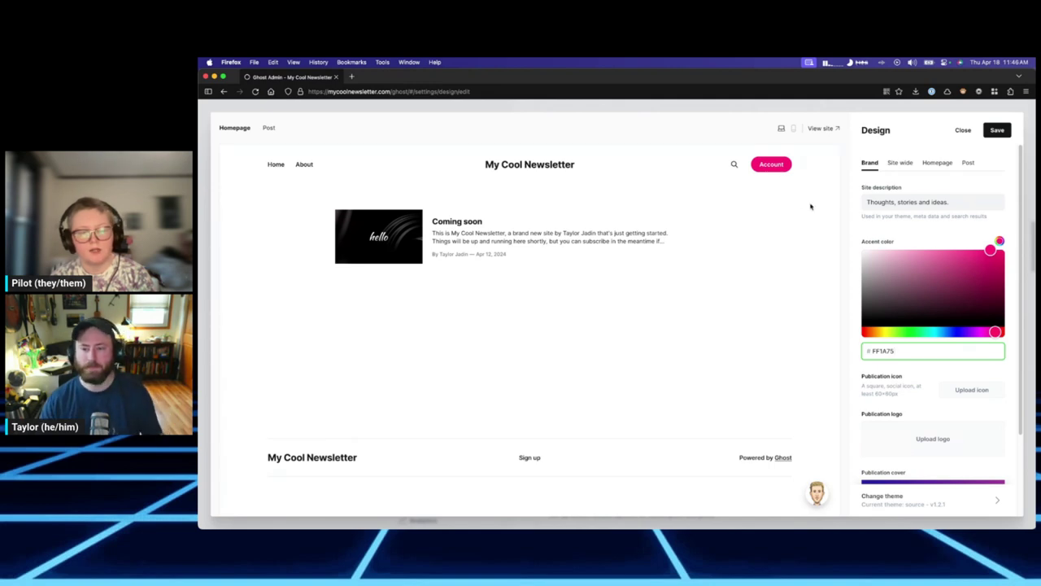
Adjust the accent colour hue and saturation pickers until the hex reads 30ebb6.
scroll(916, 268, "down", 3)
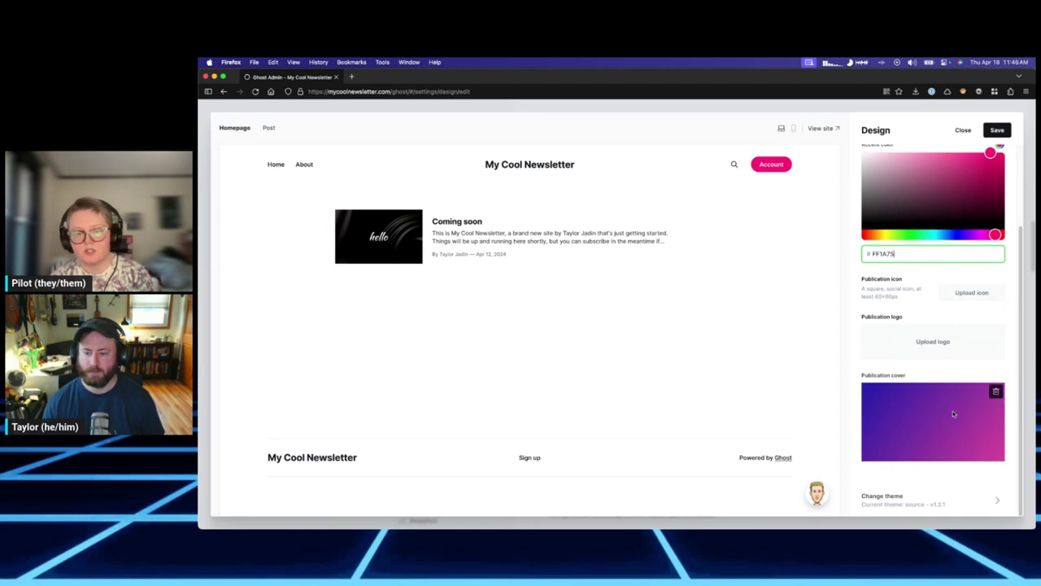
scroll(937, 411, "up", 3)
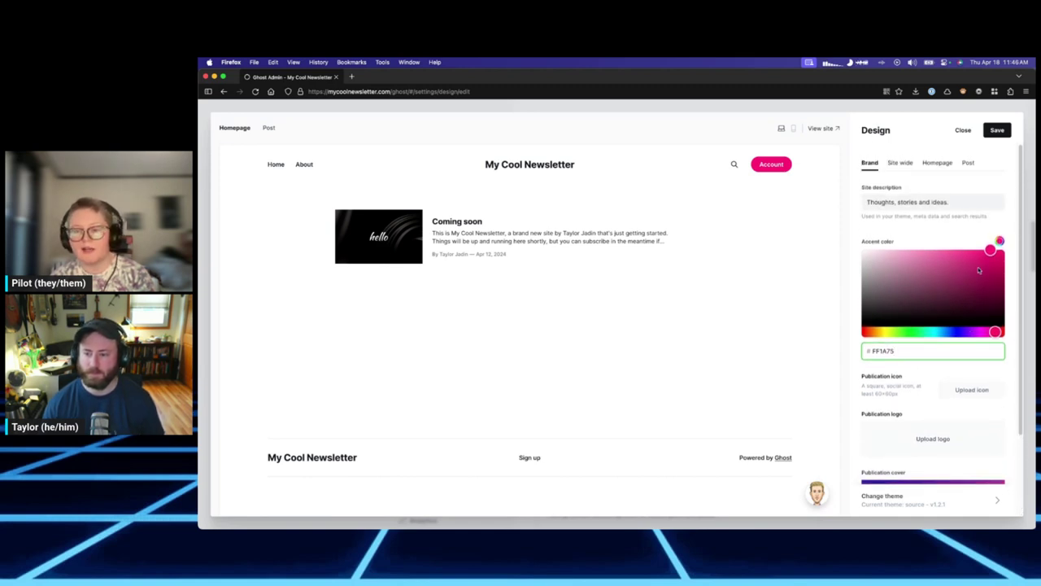
left_click_drag(990, 250, 898, 279)
left_click_drag(910, 332, 900, 332)
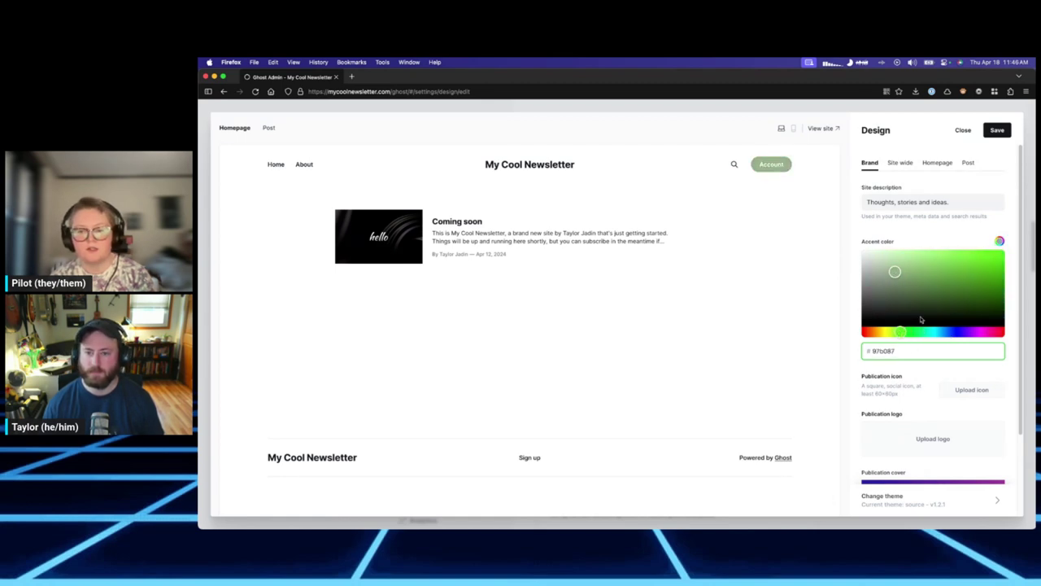
left_click_drag(901, 277, 893, 261)
left_click_drag(901, 333, 888, 336)
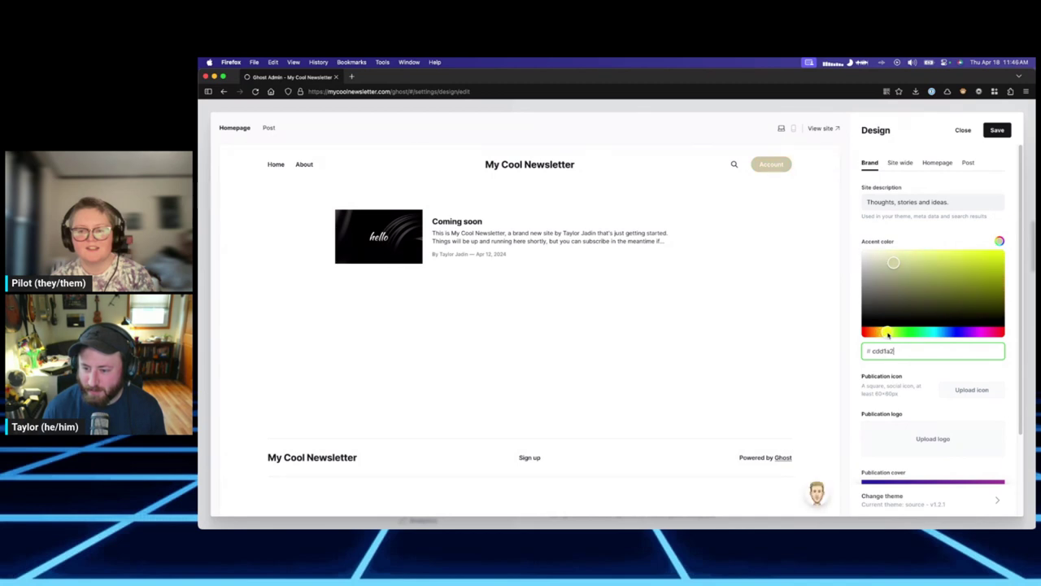
left_click_drag(897, 262, 903, 293)
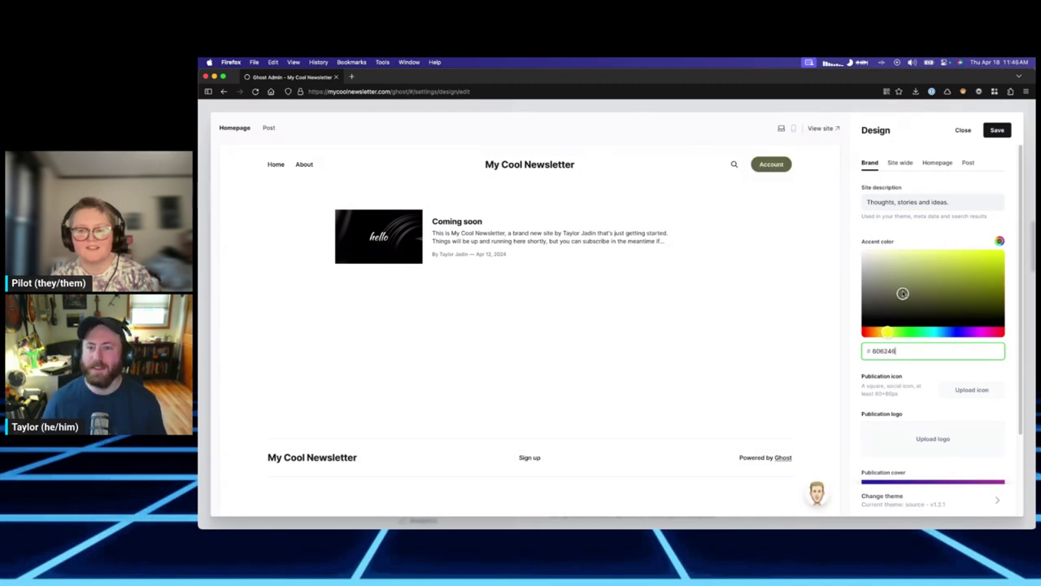
left_click(952, 333)
left_click_drag(930, 295, 994, 253)
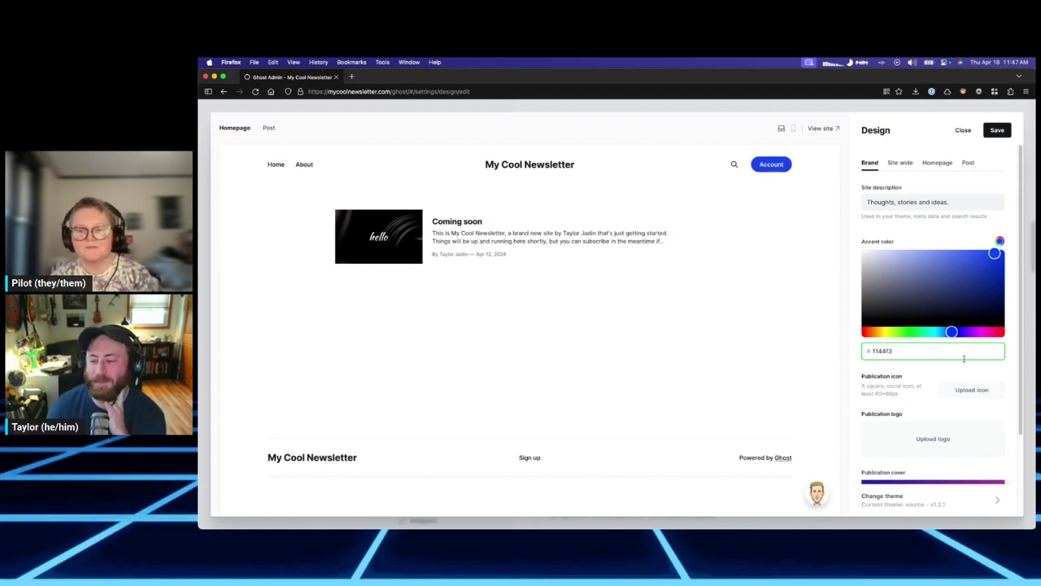
left_click(1002, 332)
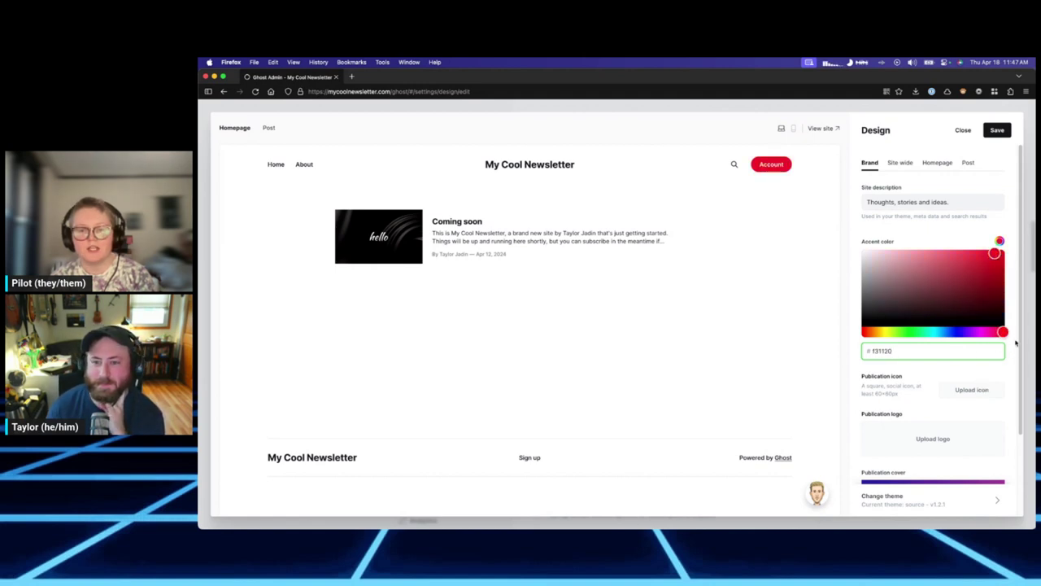
left_click(926, 332)
left_click_drag(980, 255, 976, 255)
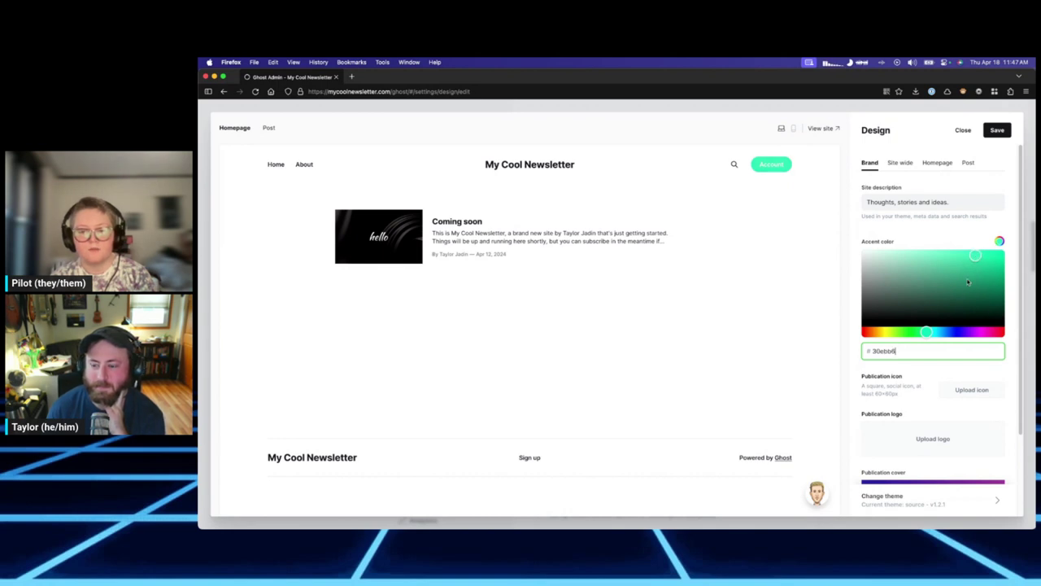
left_click(899, 164)
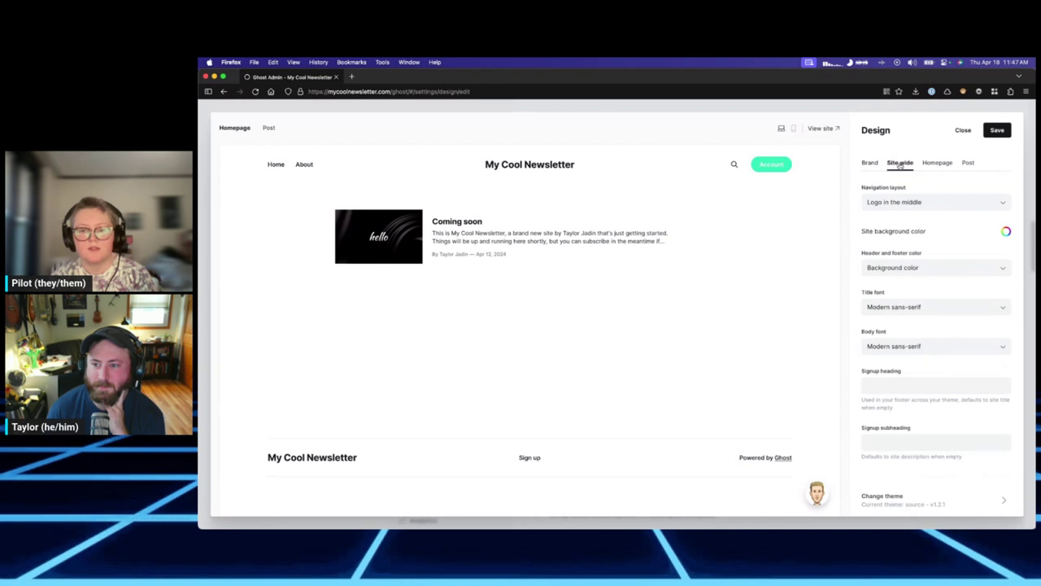
Keep Logo in the middle and try Accent color header/footer before reverting to Background color.
left_click(910, 205)
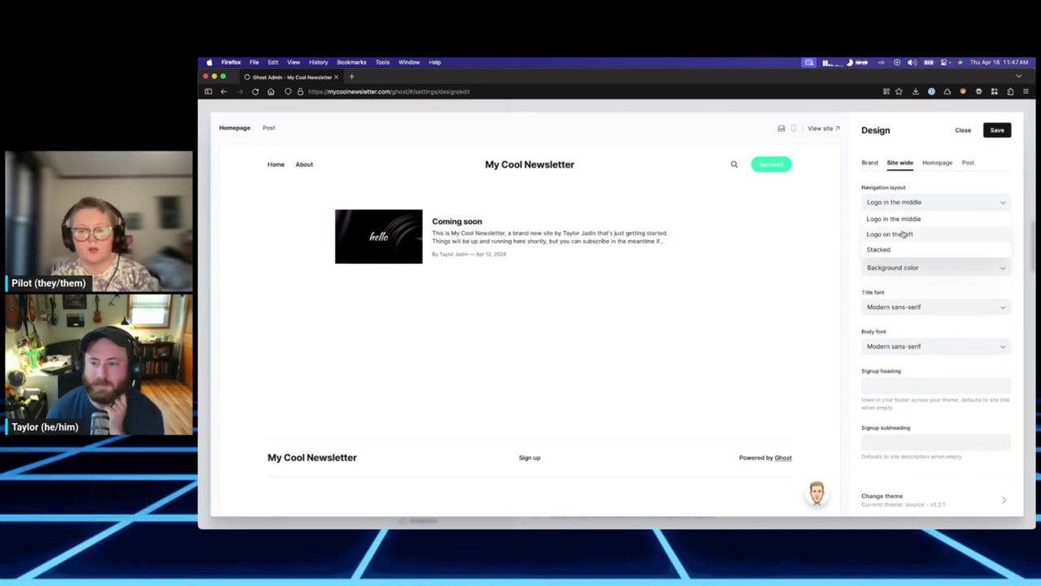
left_click(895, 201)
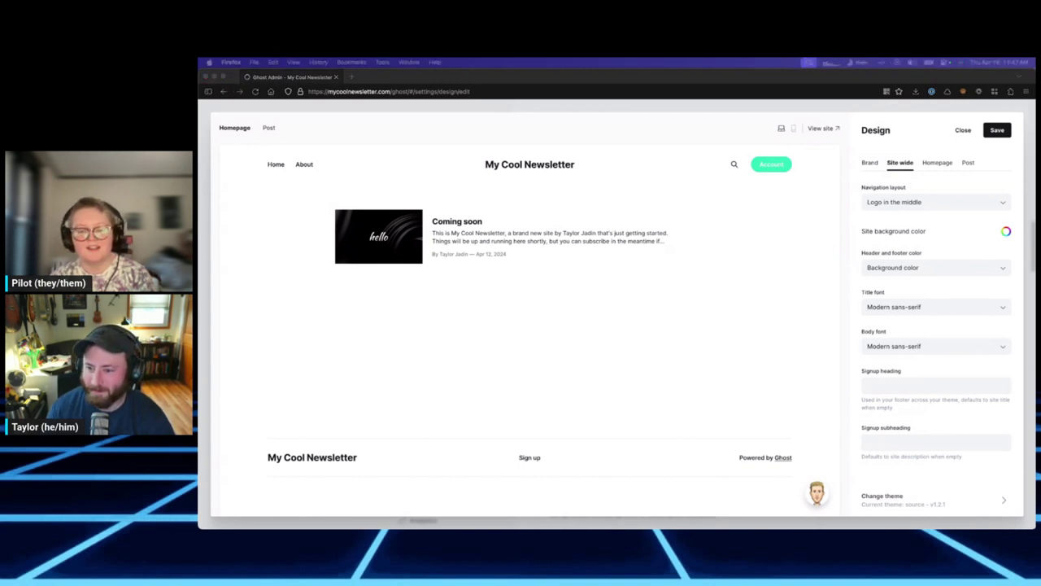
left_click(911, 268)
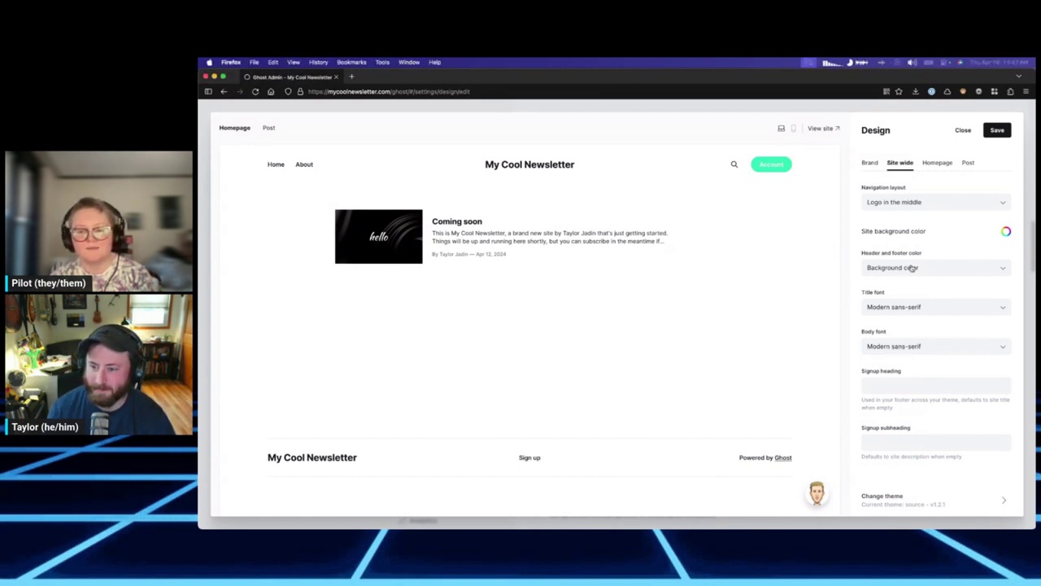
left_click(906, 300)
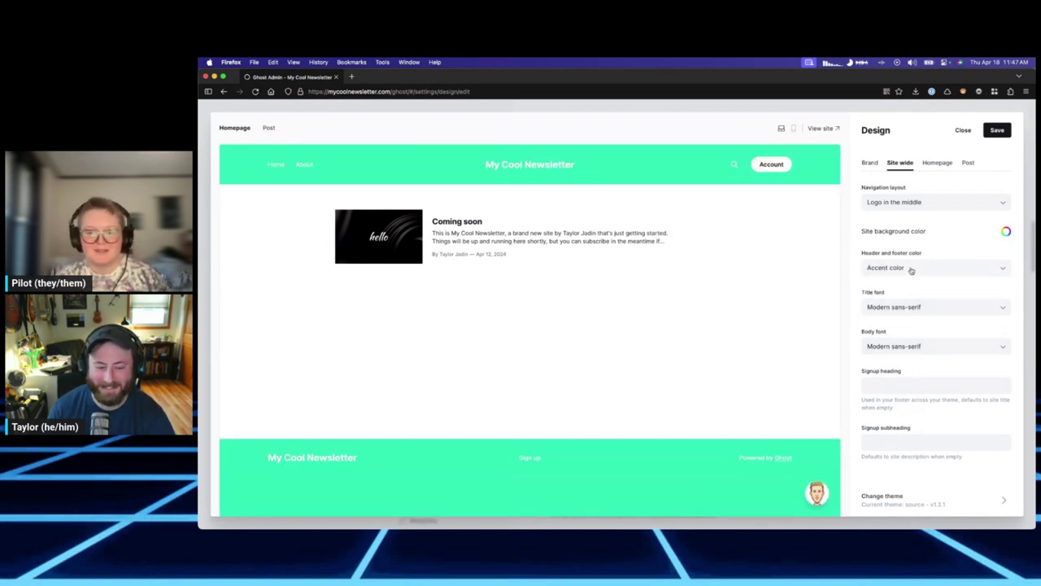
left_click(948, 270)
left_click(925, 285)
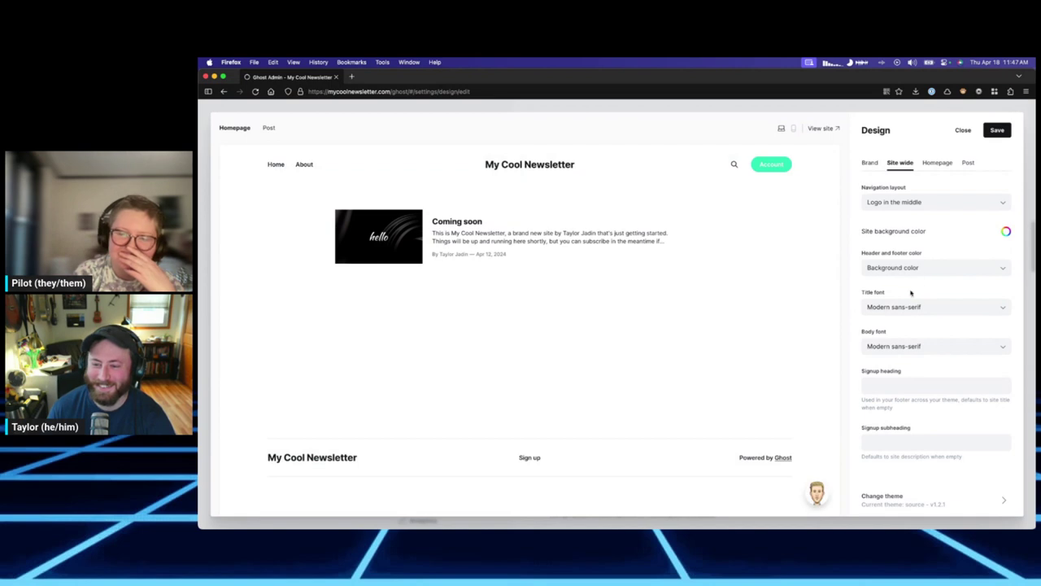
Set the Title font to Consistent mono after trying Elegant serif.
left_click(925, 308)
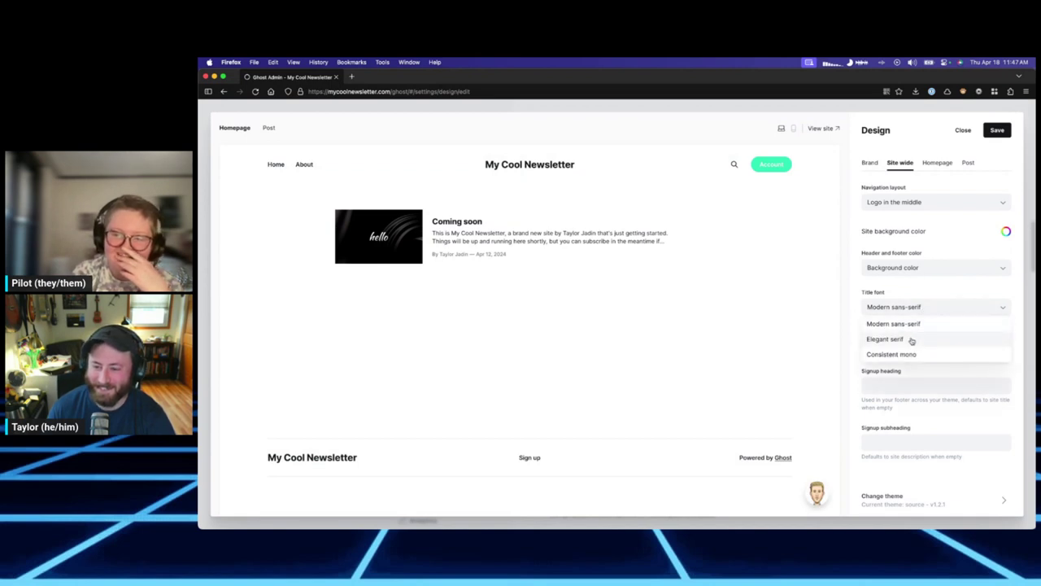
left_click(913, 340)
left_click(905, 310)
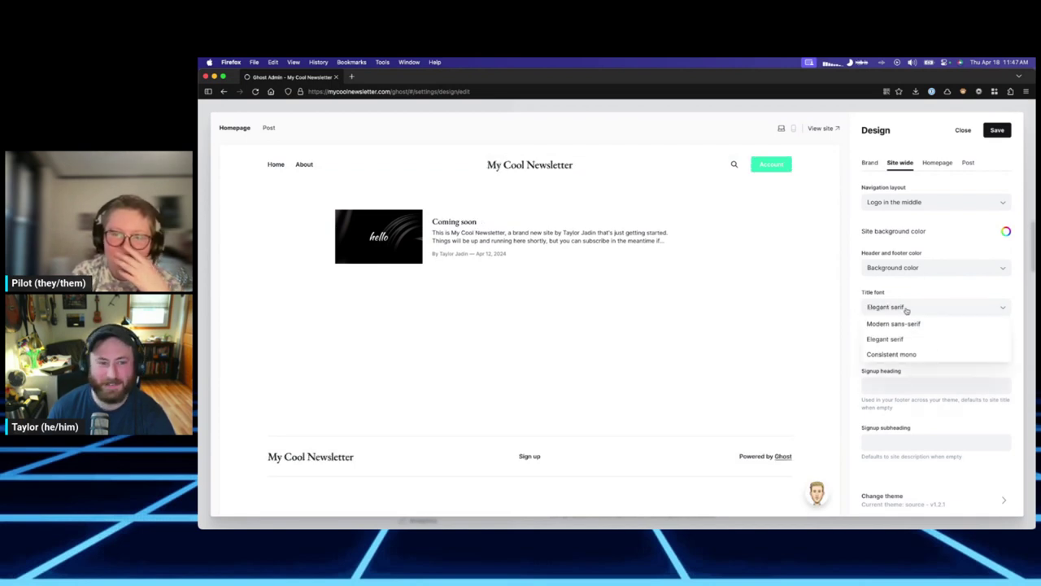
left_click(916, 355)
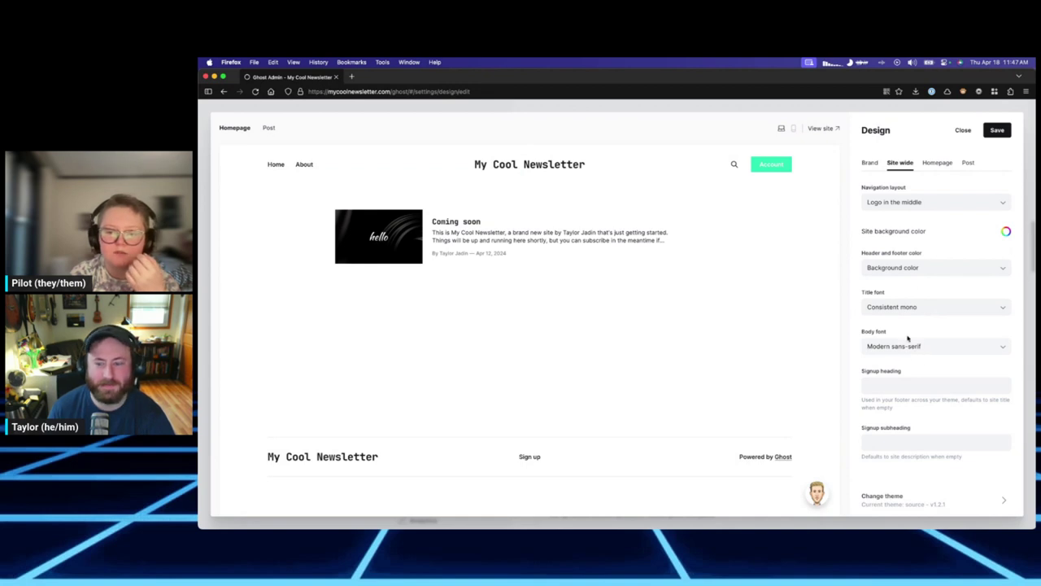
left_click(915, 203)
left_click(916, 202)
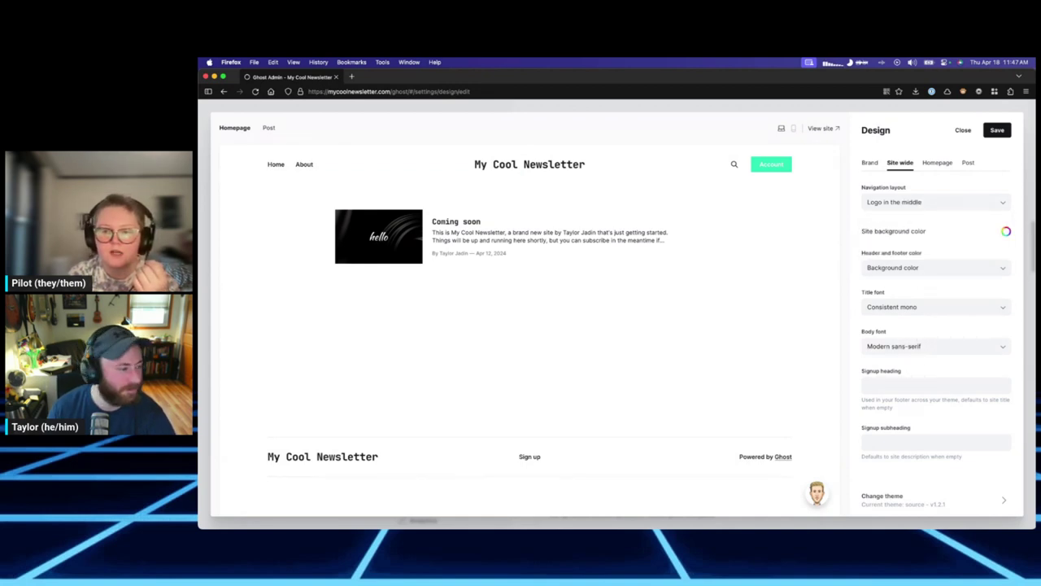
key("super+Tab")
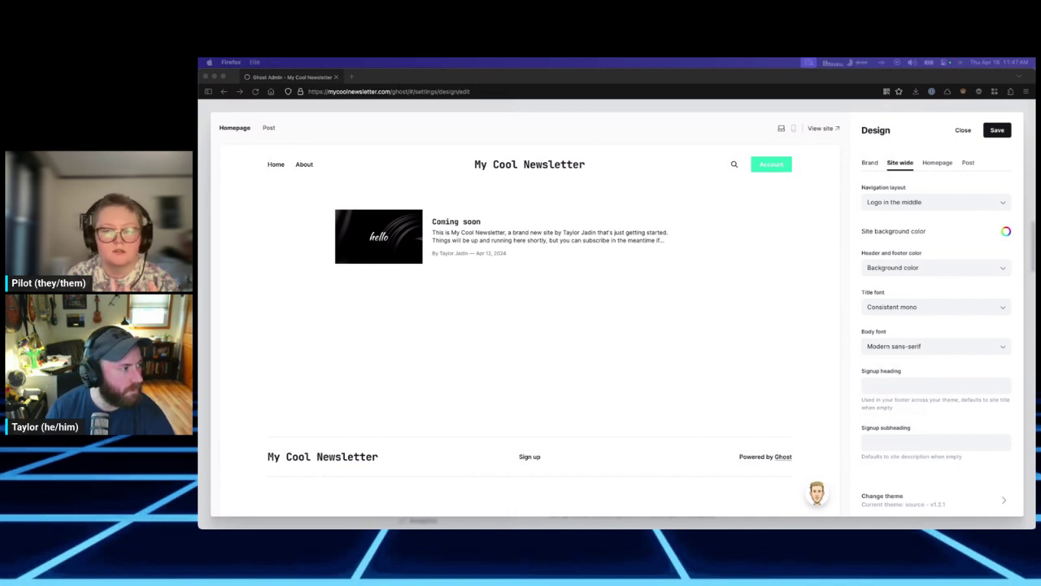
left_click(748, 315)
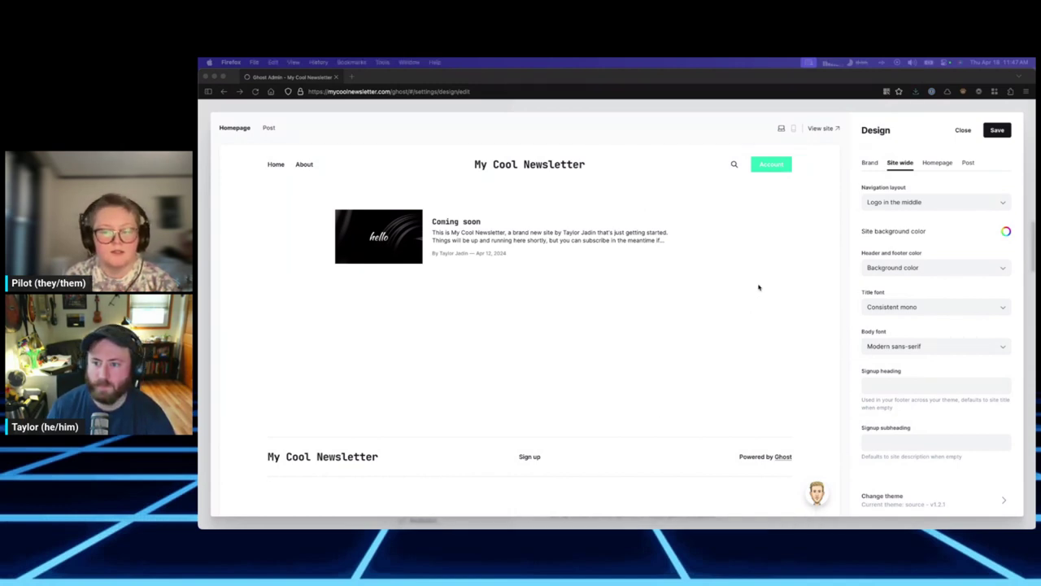
Upload the publication logo image from the Downloads folder on the Brand tab.
left_click(870, 163)
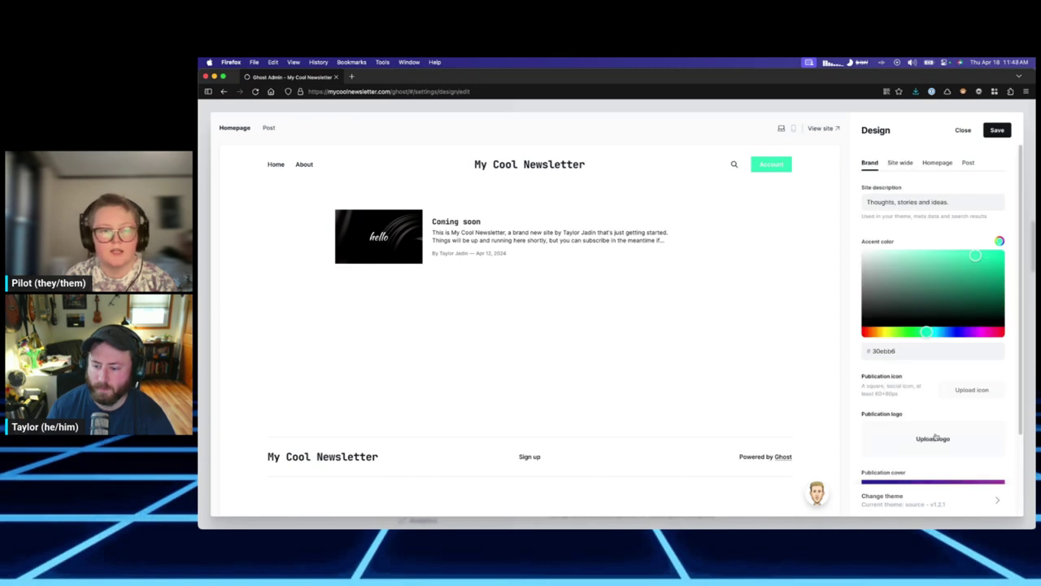
left_click(930, 444)
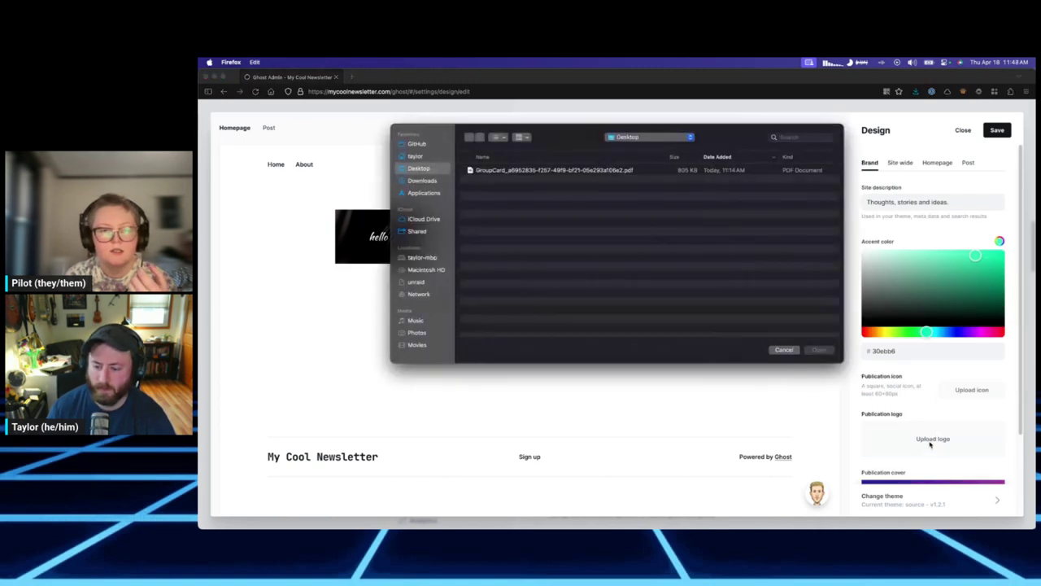
left_click(540, 170)
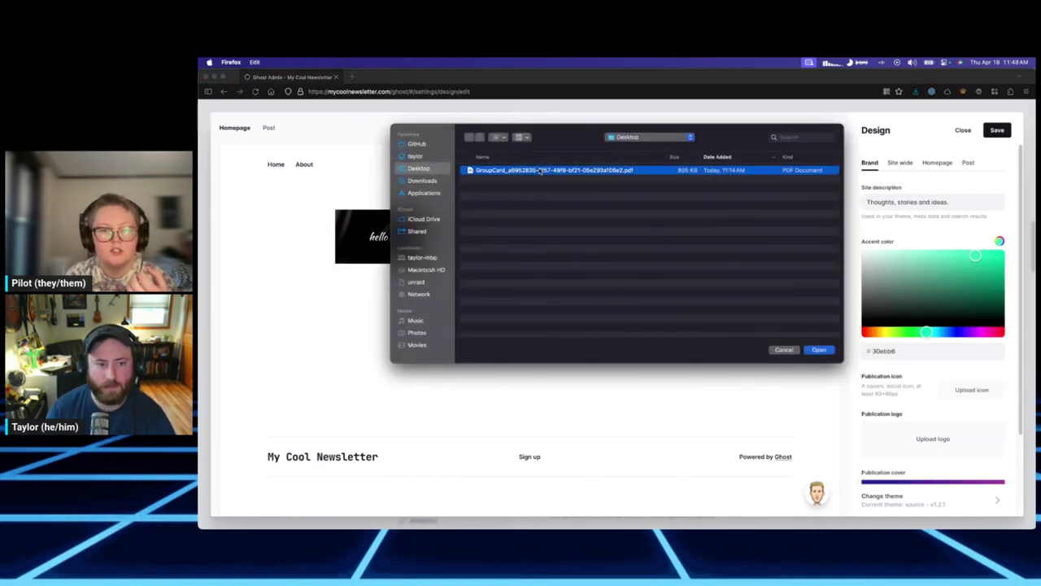
left_click(422, 180)
left_click(509, 170)
left_click(818, 350)
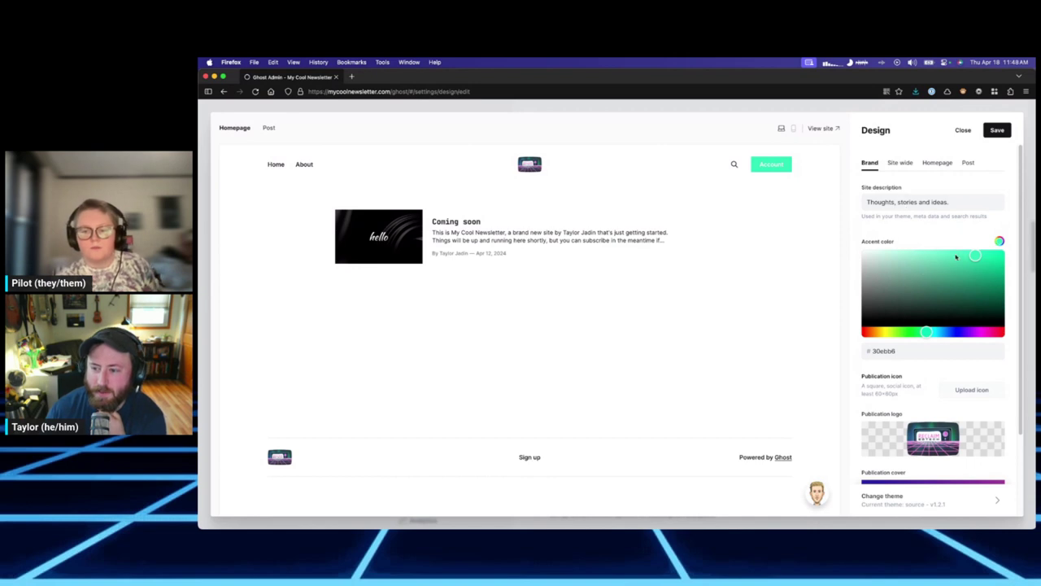
Sample the logo's pink with Digital Color Meter and paste F489DB as the accent colour.
left_click(981, 332)
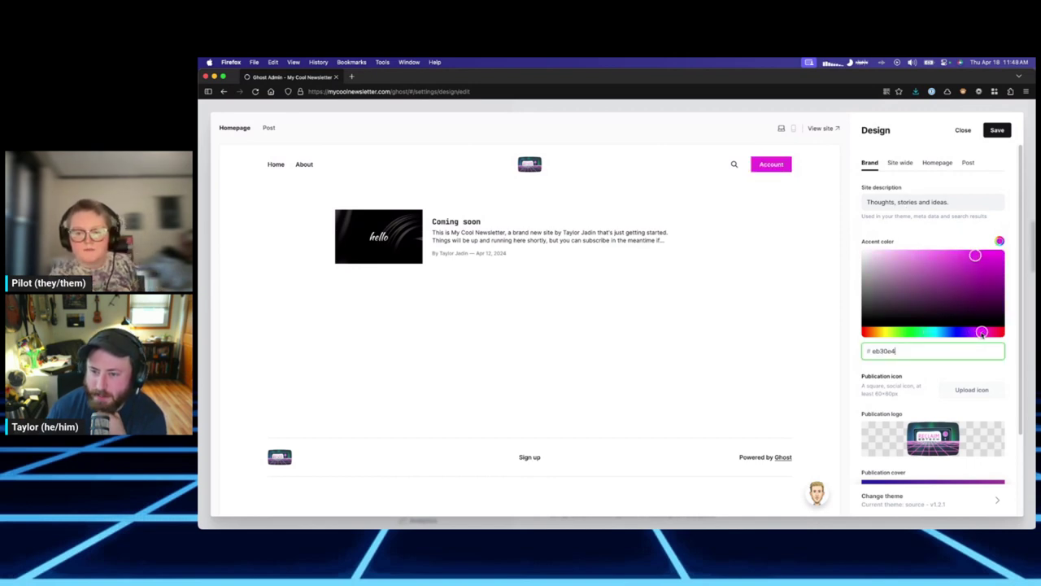
left_click_drag(982, 334, 979, 334)
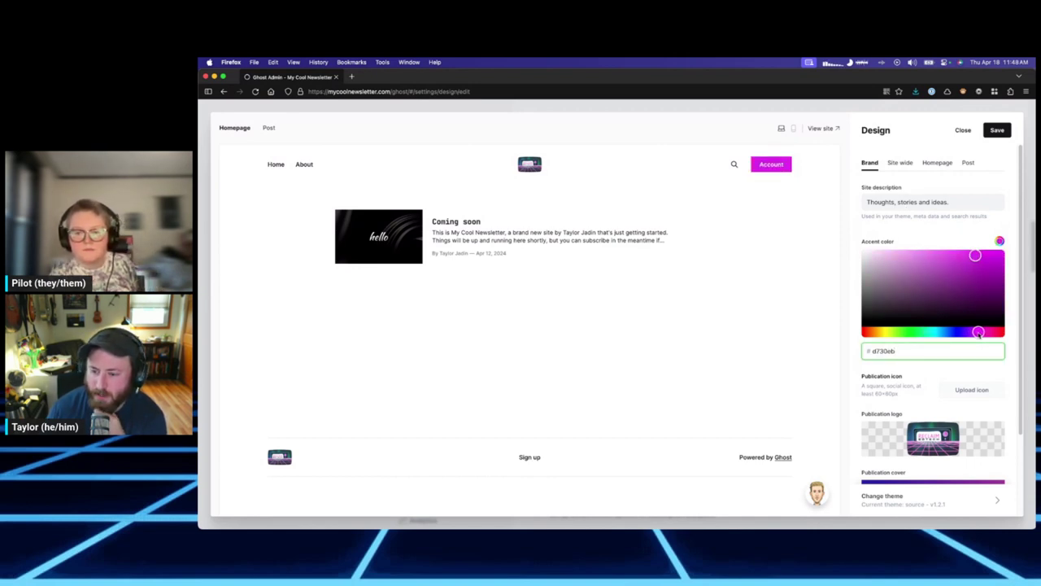
key("super+space")
type("digital")
key("Return")
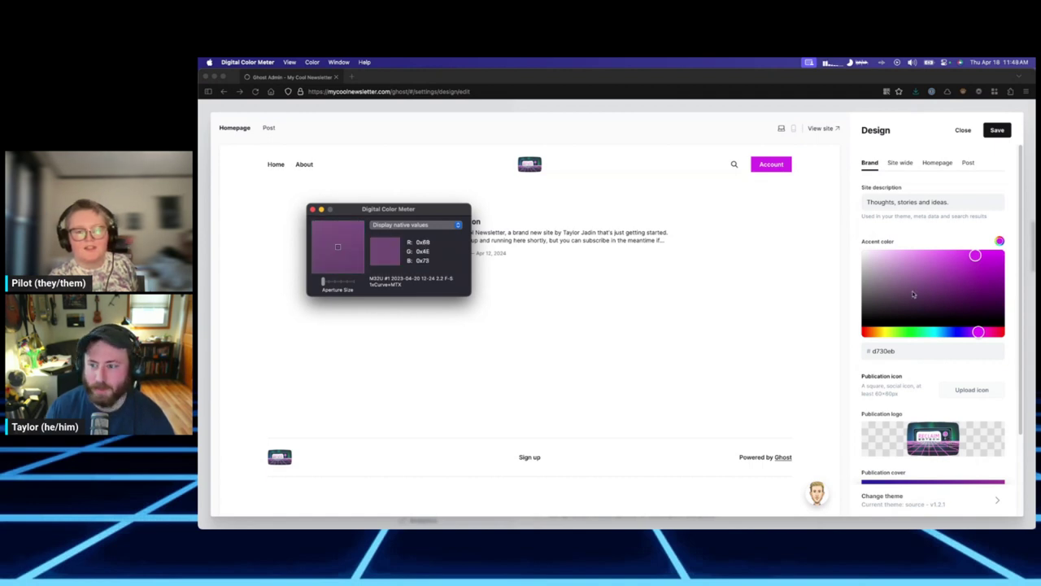
left_click(877, 352)
key("super+a")
type("F489DB")
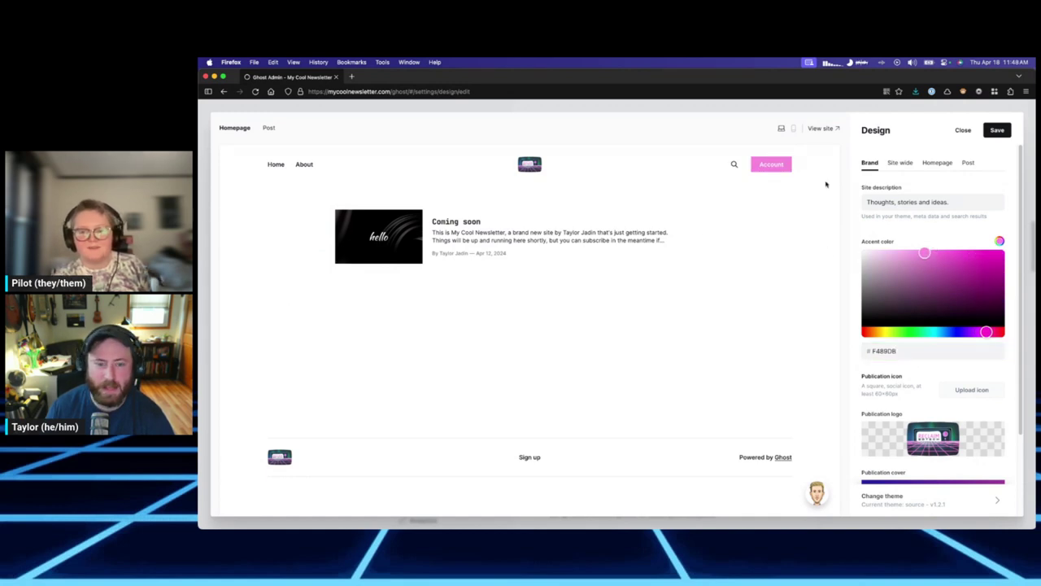
On Site wide, try Accent color header/footer, then revert to Background color.
left_click(899, 164)
left_click(895, 271)
left_click(895, 298)
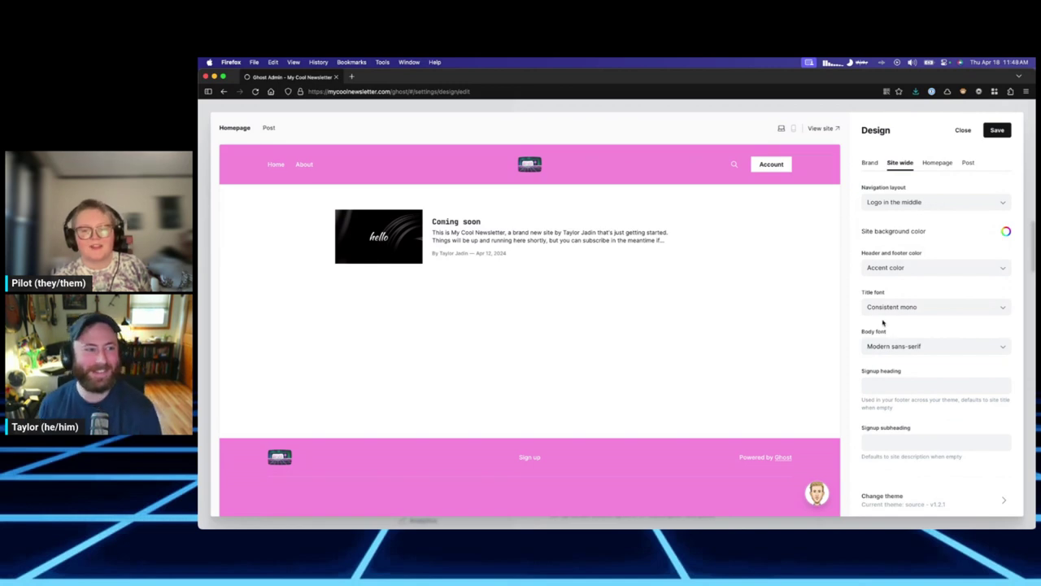
left_click(890, 270)
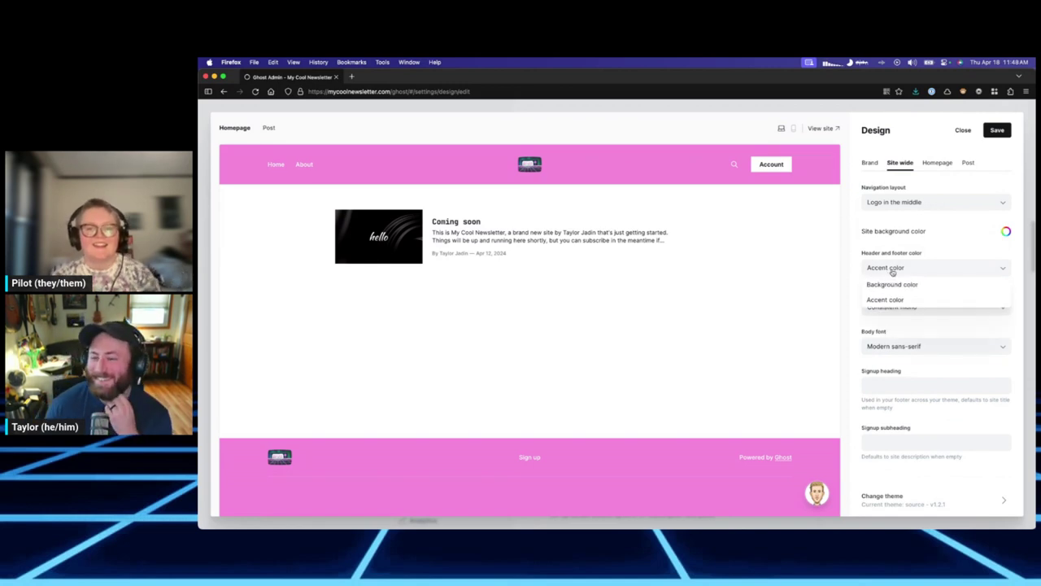
left_click(897, 283)
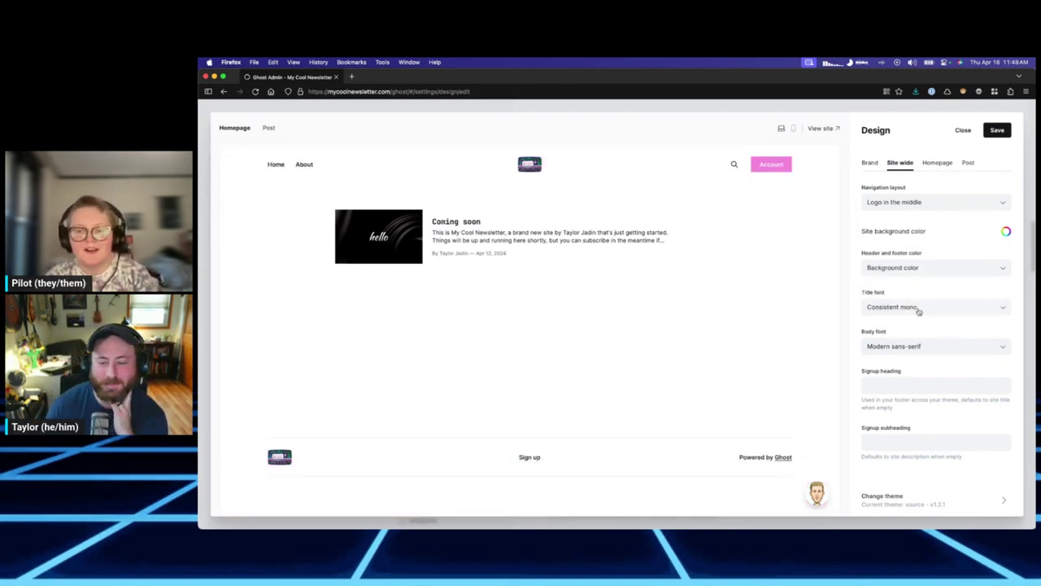
Try the Logo on the left and Stacked layouts, then return to Logo in the middle.
left_click(890, 204)
left_click(894, 234)
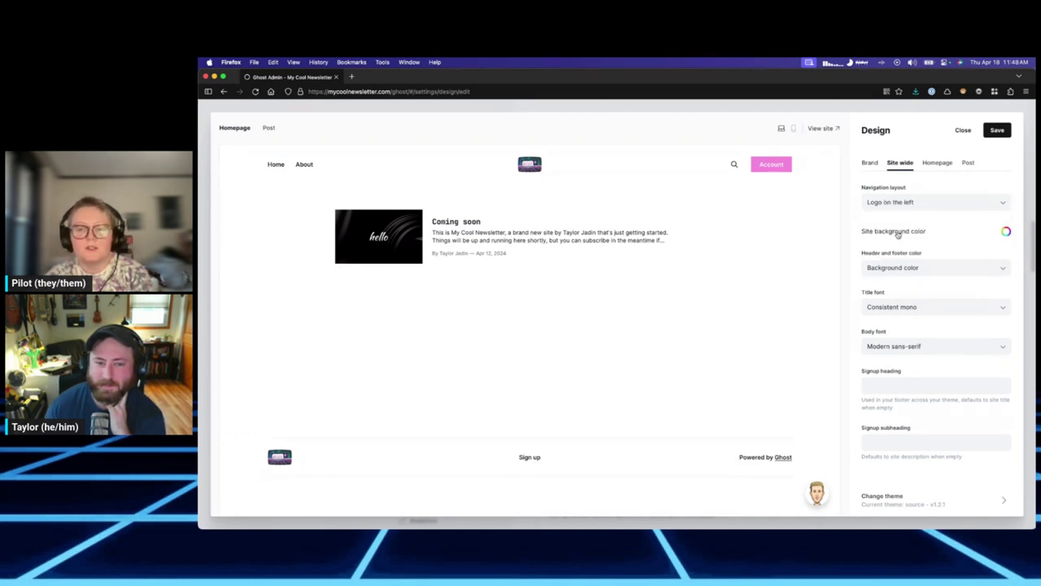
left_click(896, 202)
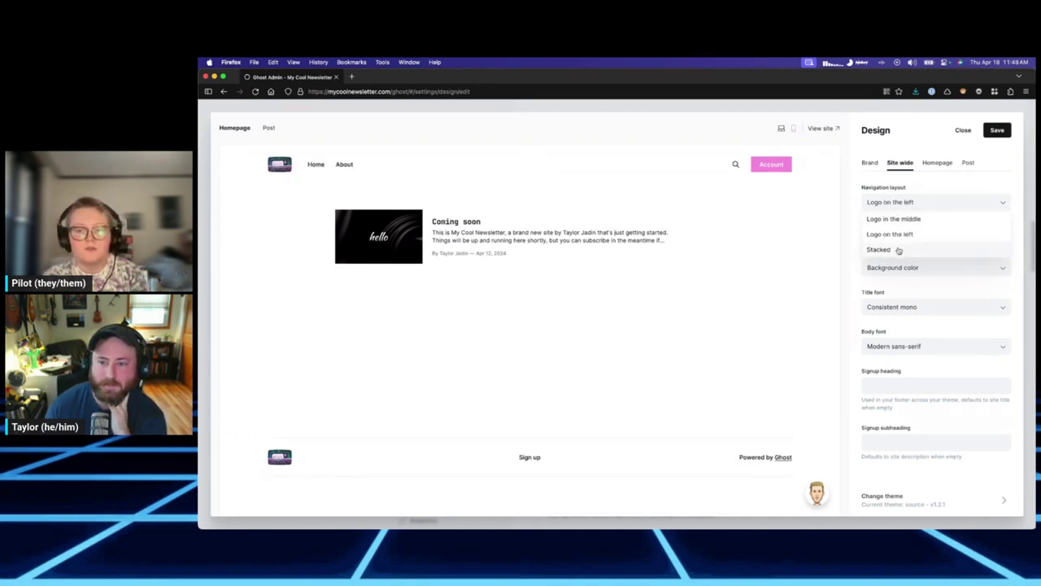
left_click(898, 250)
left_click(891, 202)
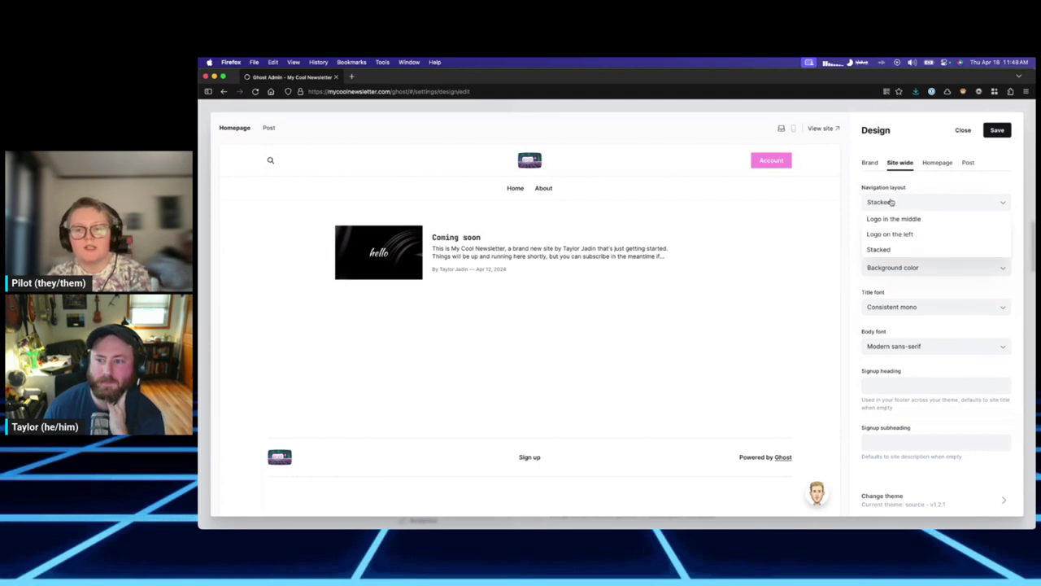
left_click(890, 220)
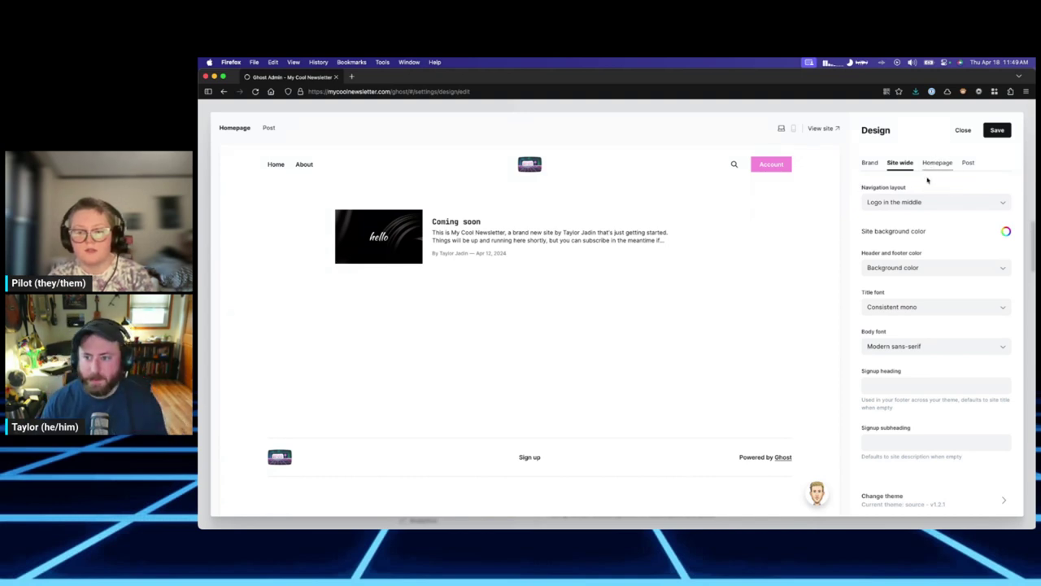
Browse the theme gallery, preview the Solo theme, and activate it as the site theme.
left_click(950, 502)
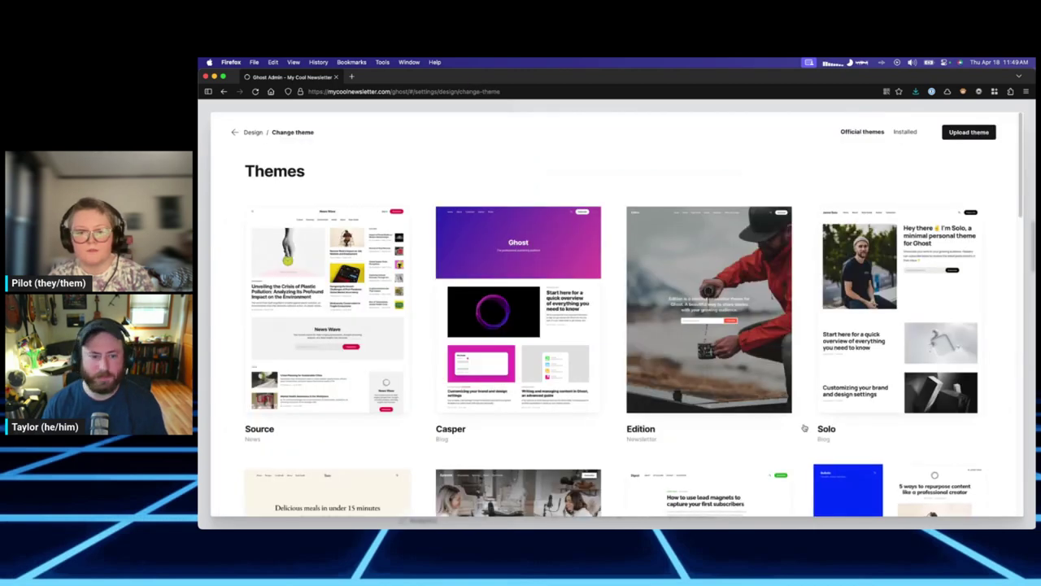
scroll(715, 339, "down", 1)
scroll(715, 340, "down", 5)
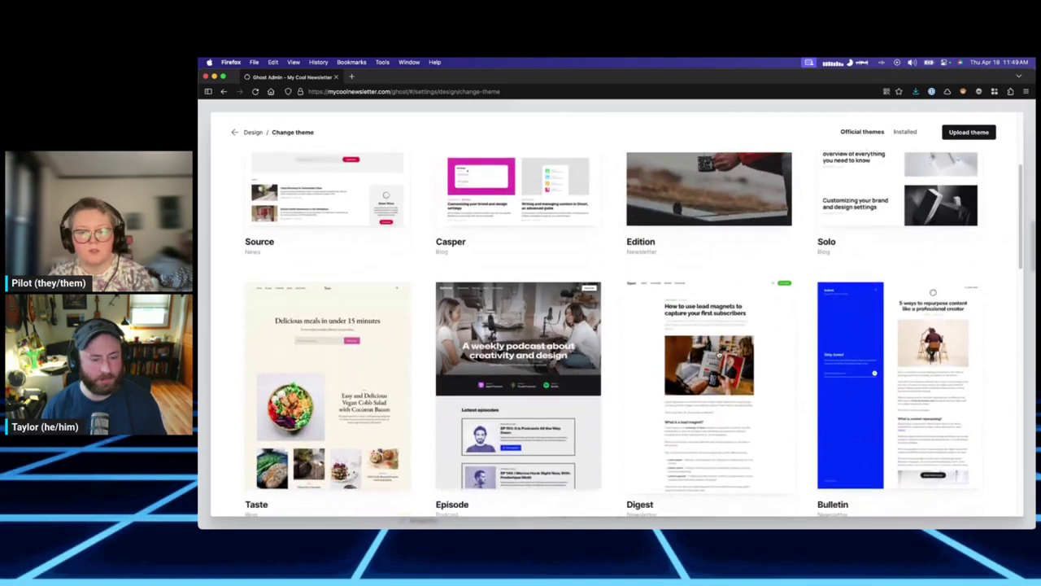
scroll(718, 354, "down", 3)
scroll(718, 355, "up", 8)
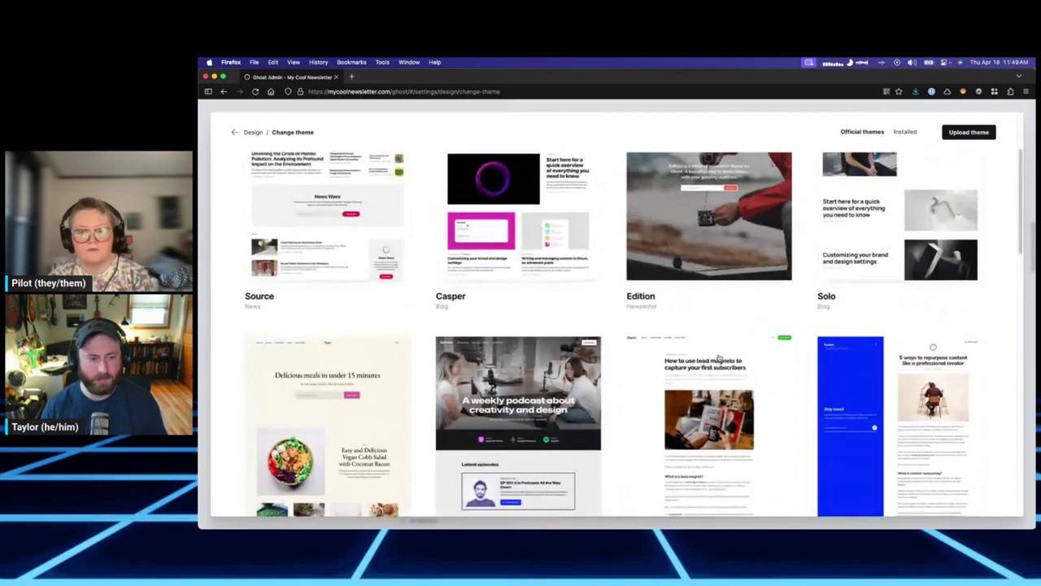
scroll(719, 358, "up", 2)
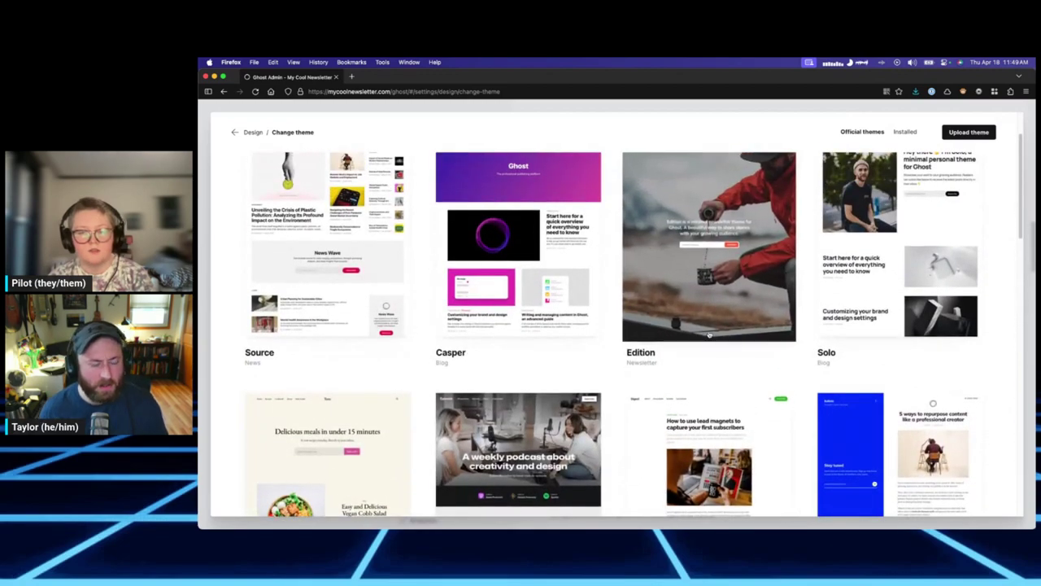
scroll(355, 372, "up", 3)
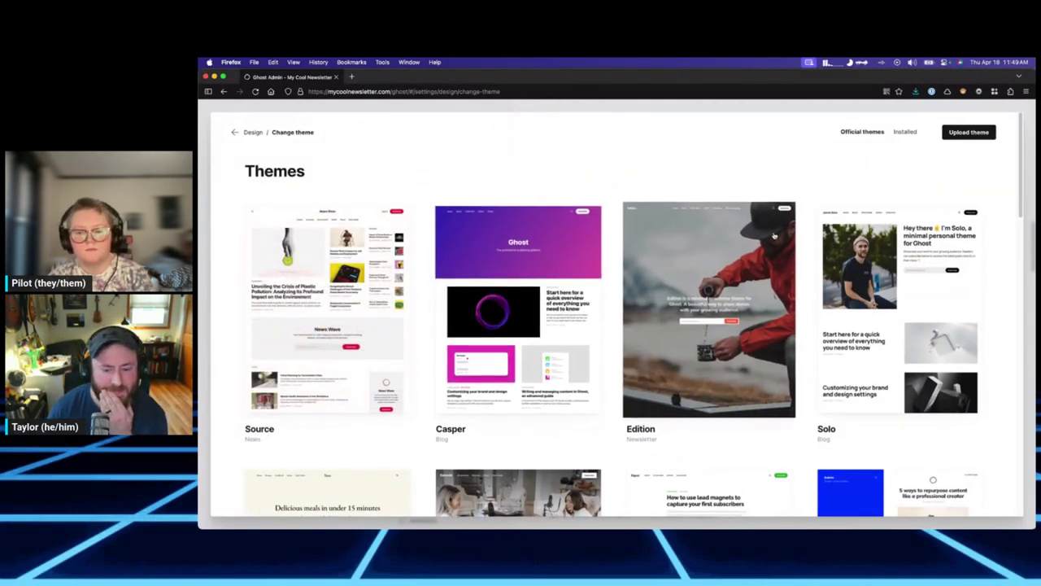
left_click(866, 274)
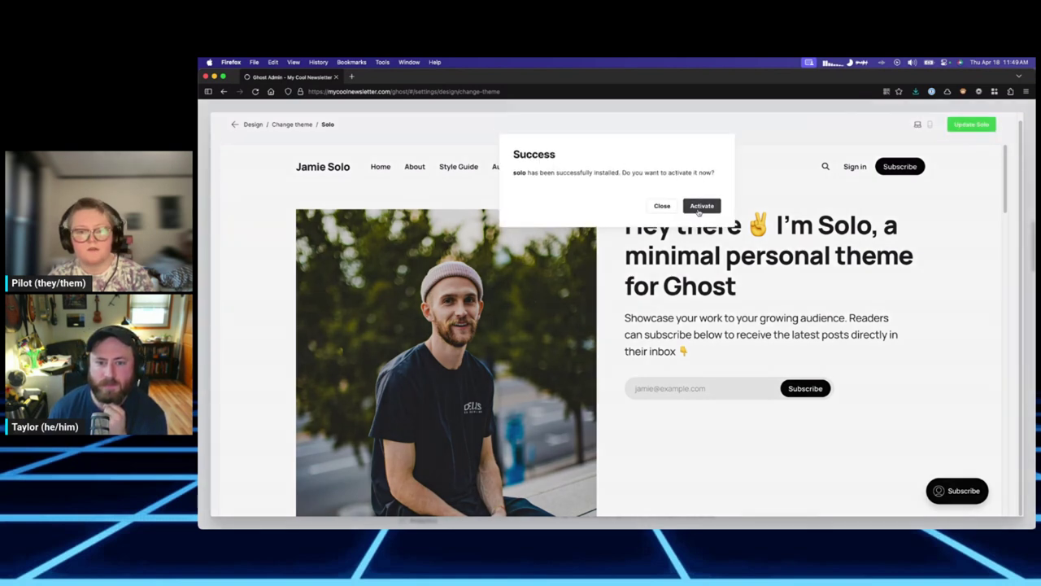
left_click(699, 209)
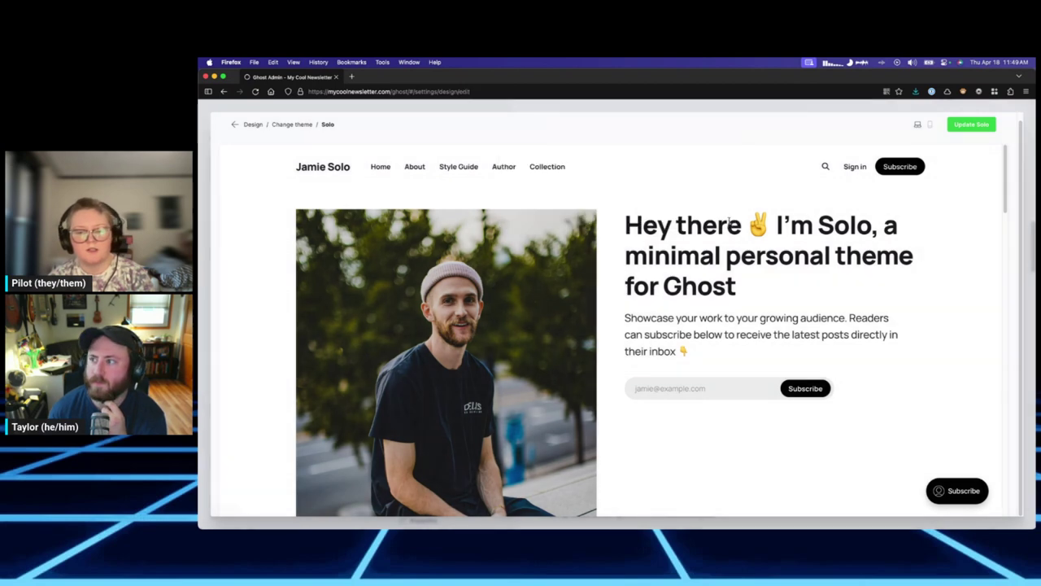
scroll(720, 249, "down", 5)
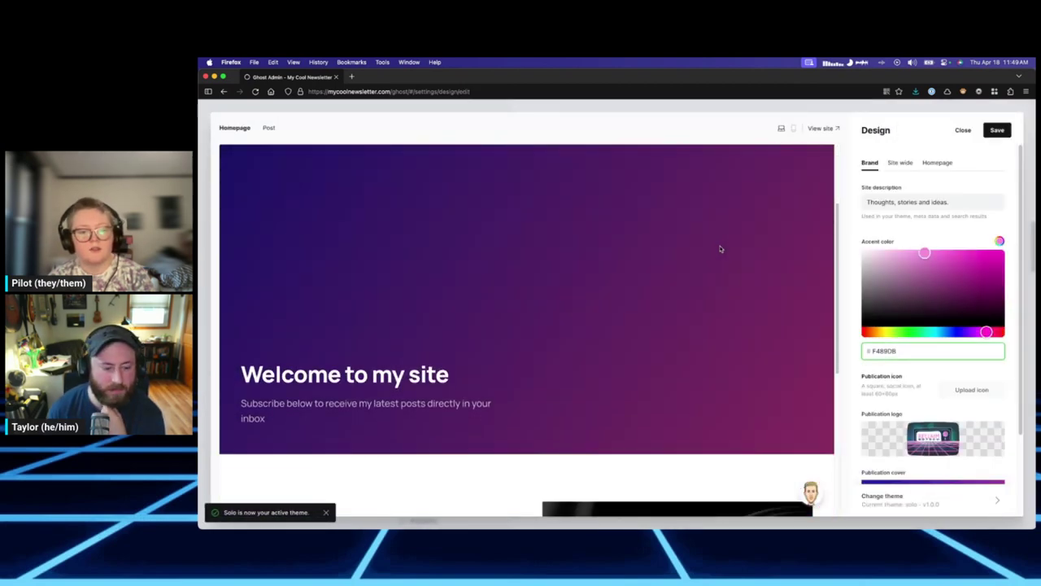
scroll(720, 249, "up", 5)
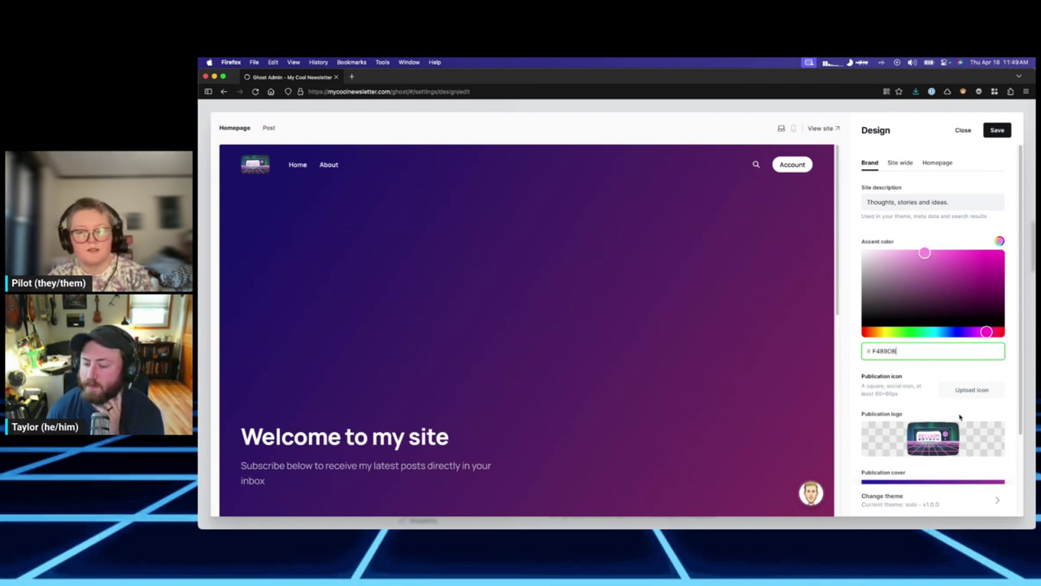
scroll(959, 413, "down", 2)
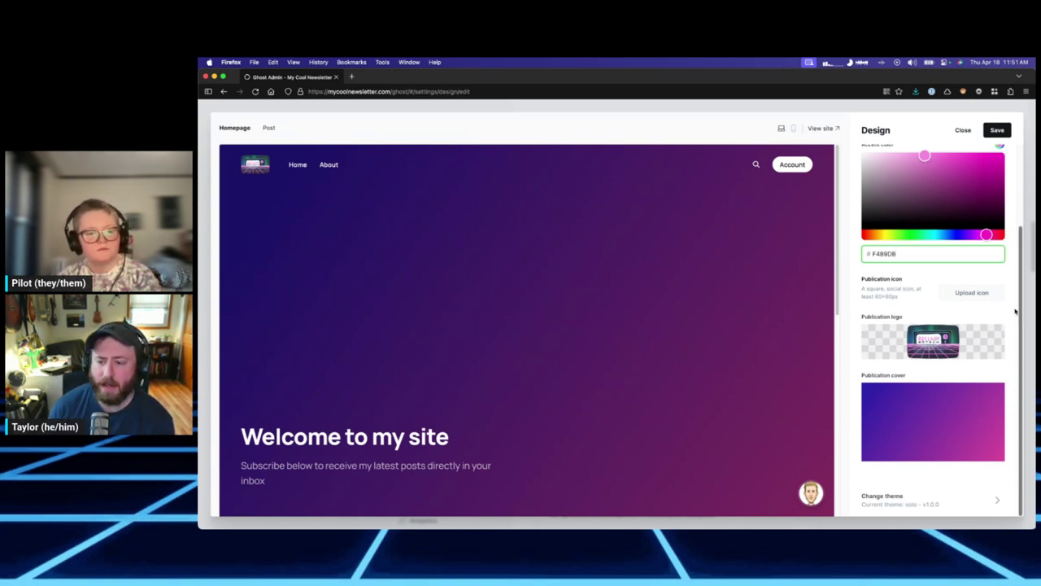
Scroll the Design sidebar back to the top and switch to the Homepage settings.
scroll(988, 288, "up", 3)
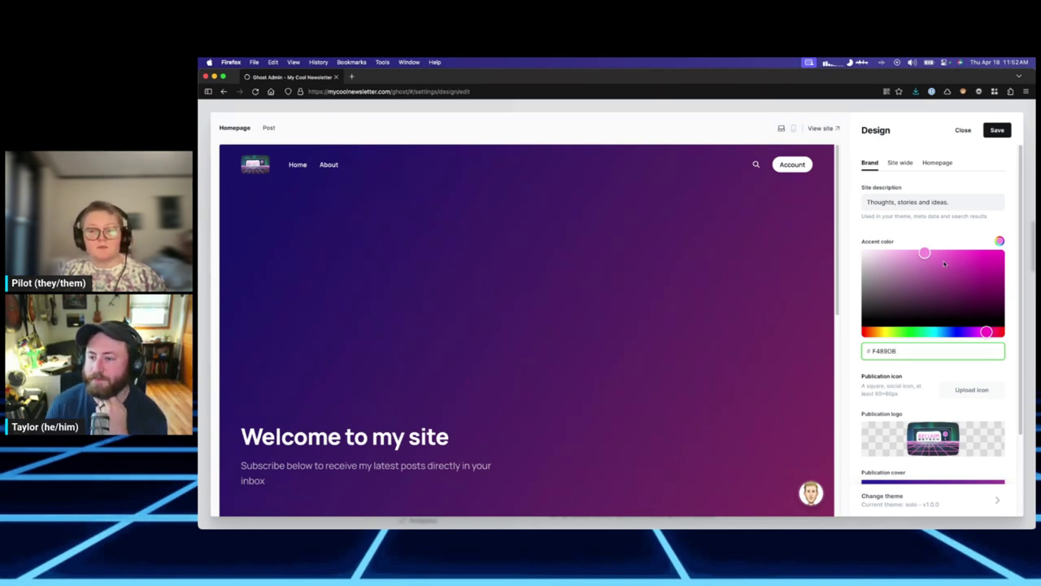
scroll(943, 390, "down", 2)
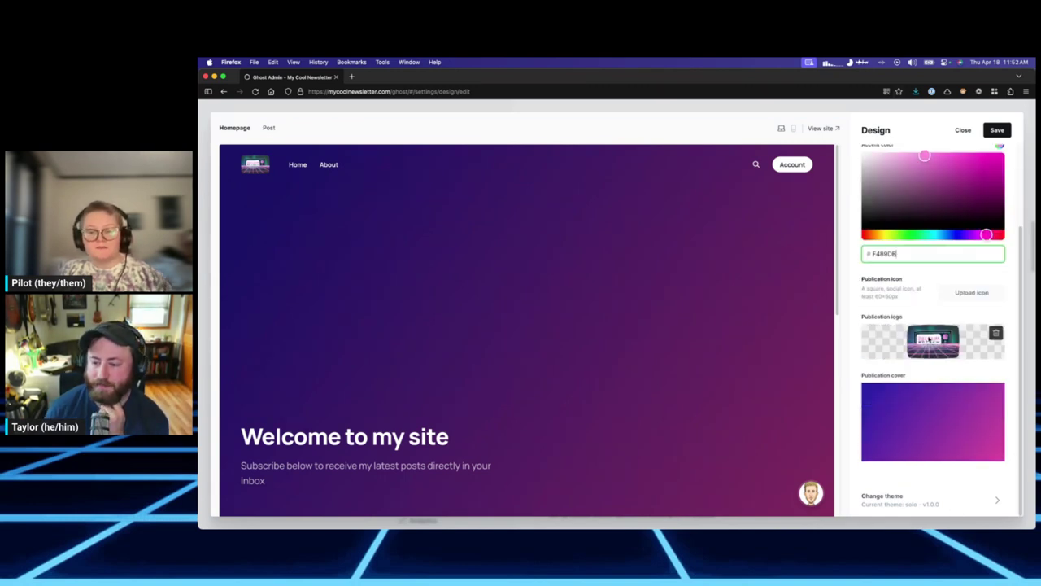
scroll(965, 345, "up", 2)
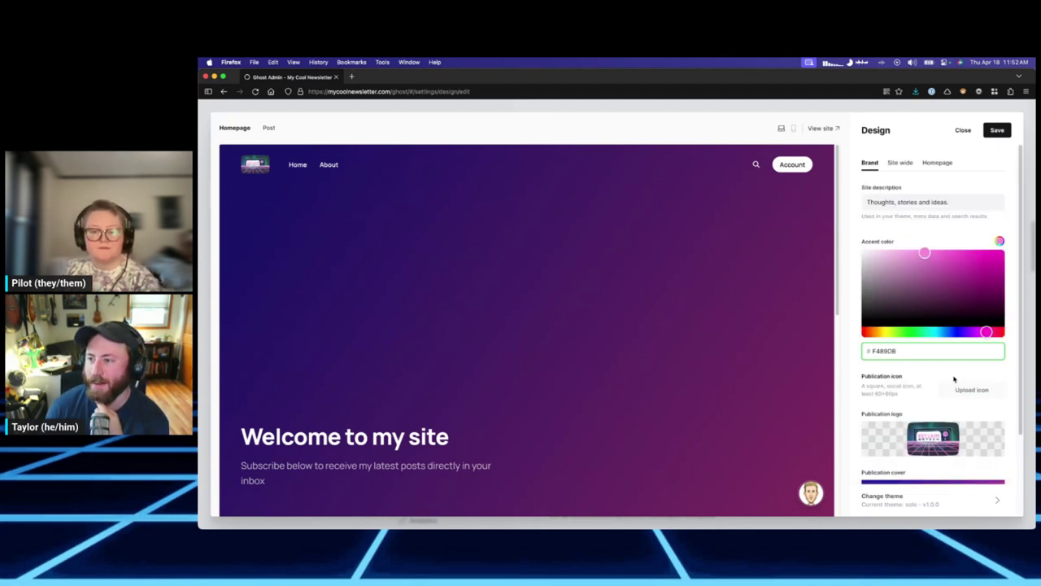
scroll(946, 358, "down", 2)
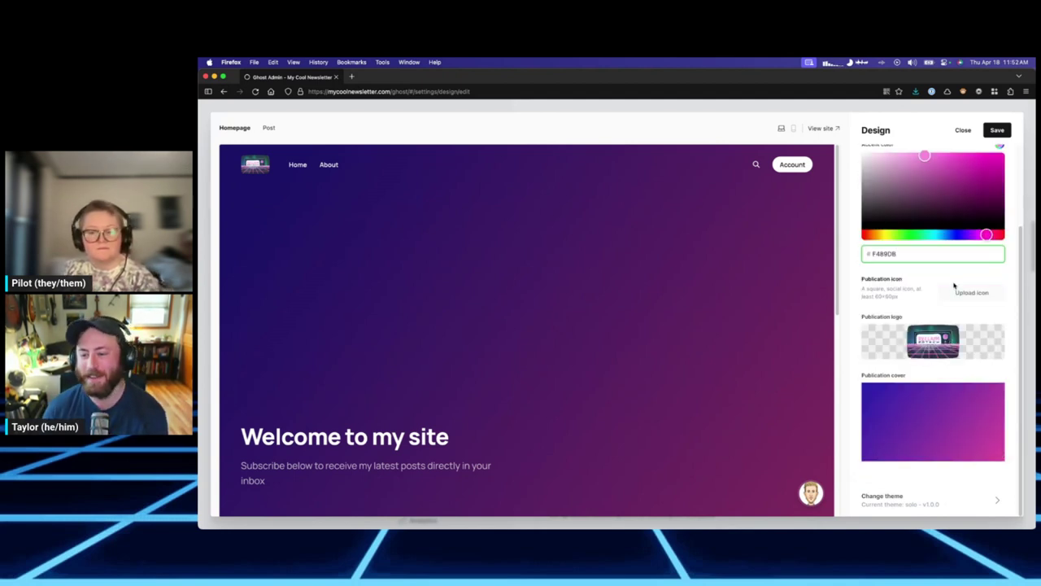
scroll(952, 331, "up", 2)
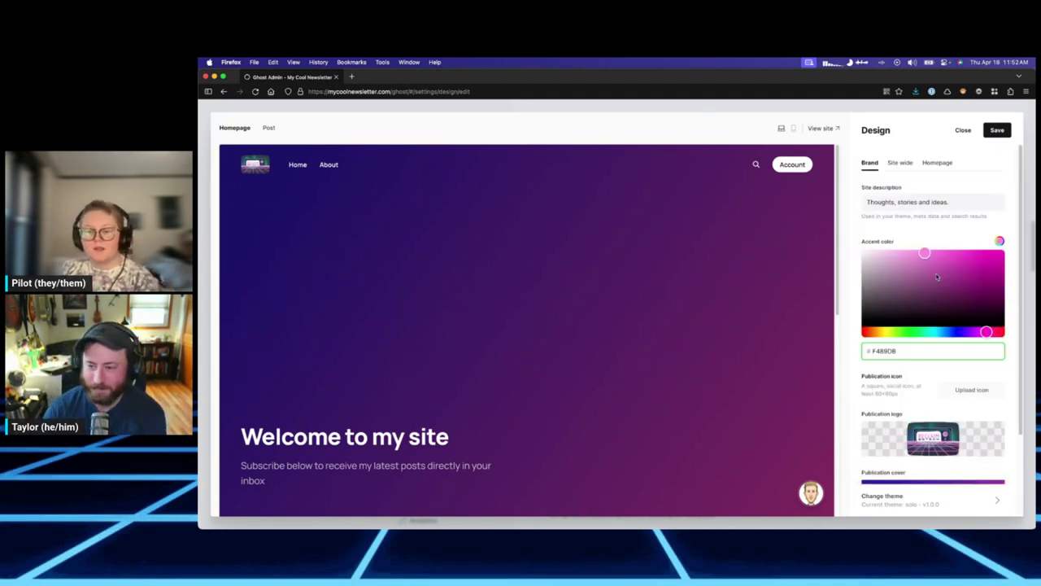
left_click(933, 164)
Set the homepage header section layout to Typographic profile.
left_click(911, 199)
left_click(902, 217)
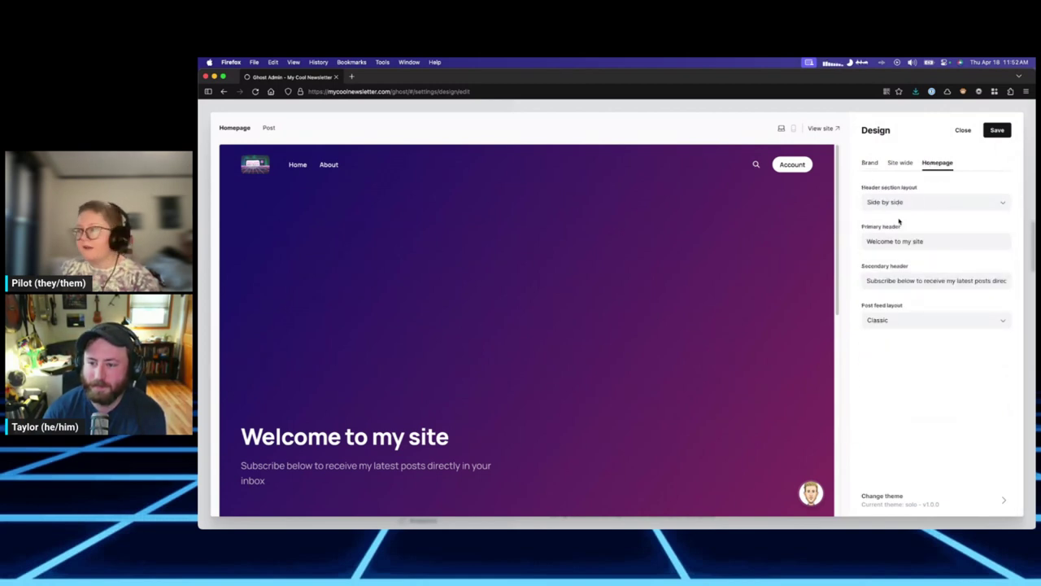
left_click(905, 201)
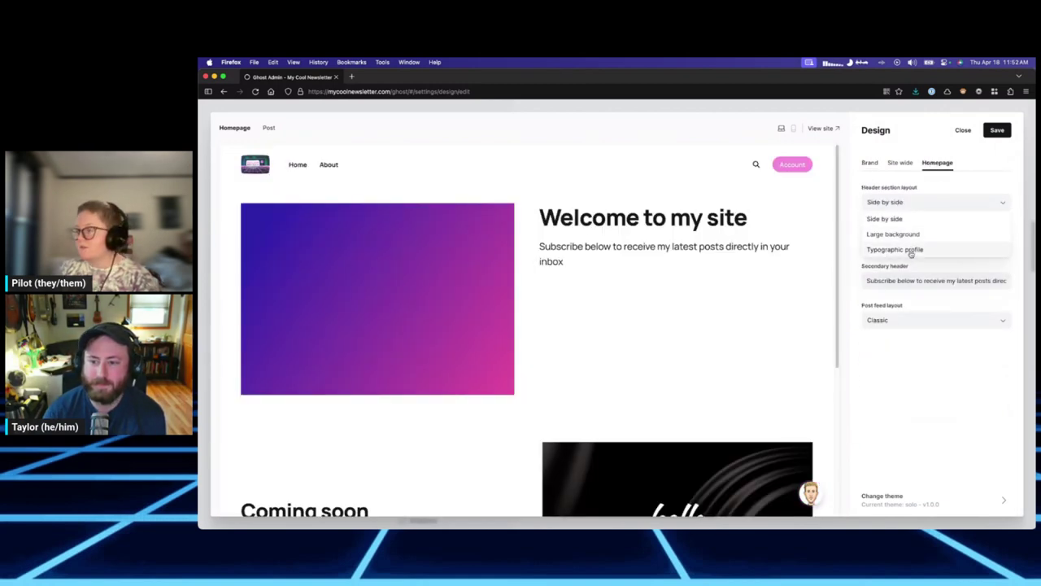
left_click(911, 248)
scroll(771, 291, "down", 3)
scroll(771, 292, "up", 3)
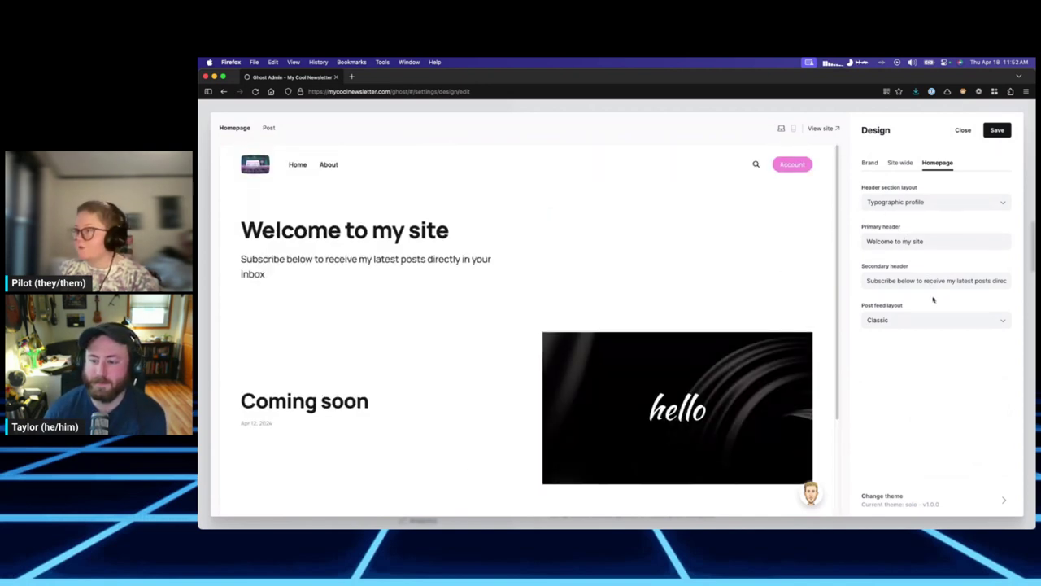
Try the Typographic and Parallax post feeds, settle on Classic, then save and close the design editor.
left_click(920, 323)
left_click(903, 353)
left_click(899, 325)
left_click(886, 367)
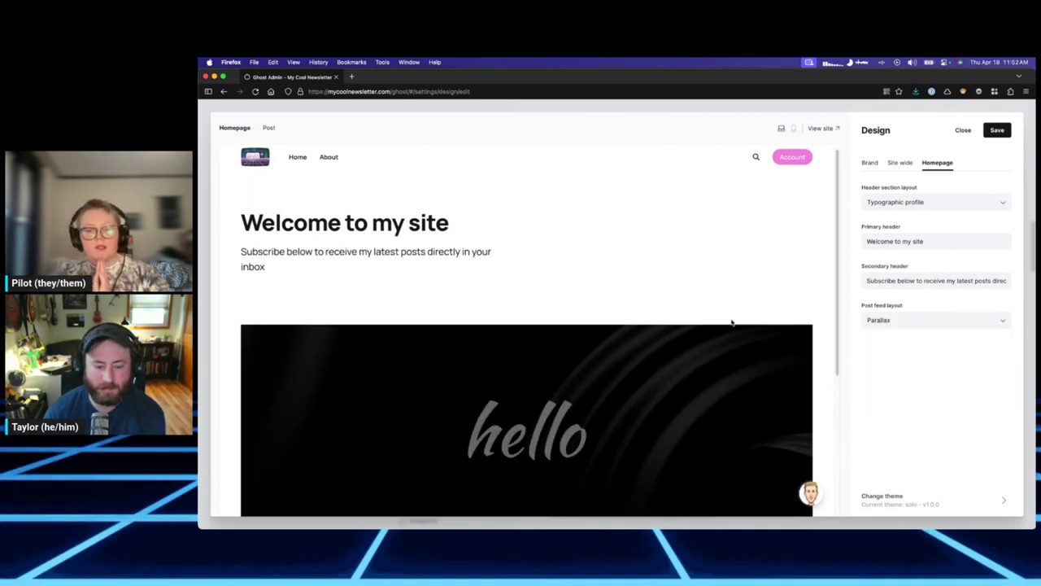
left_click(919, 323)
left_click(903, 339)
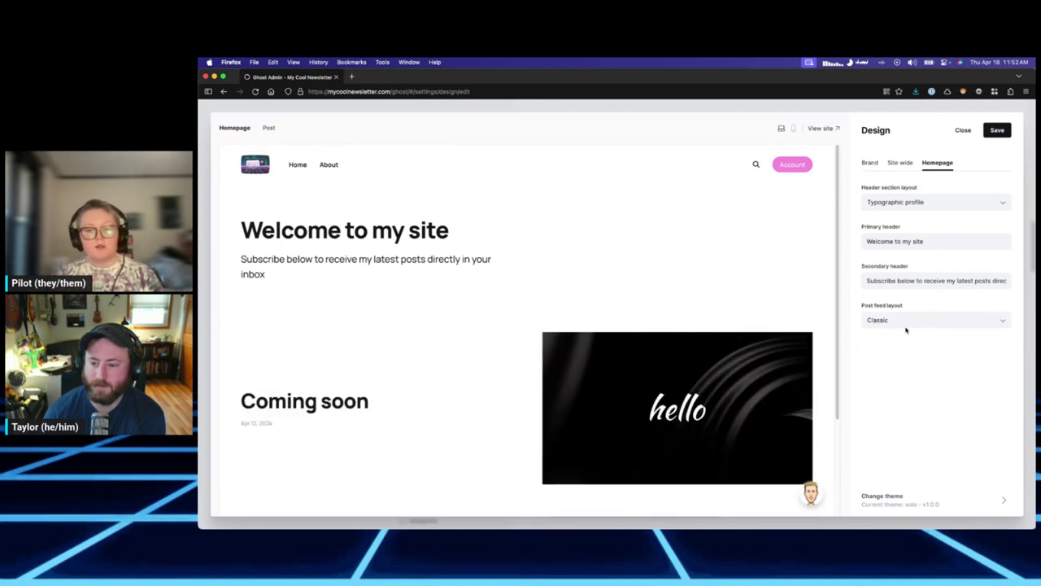
left_click(996, 131)
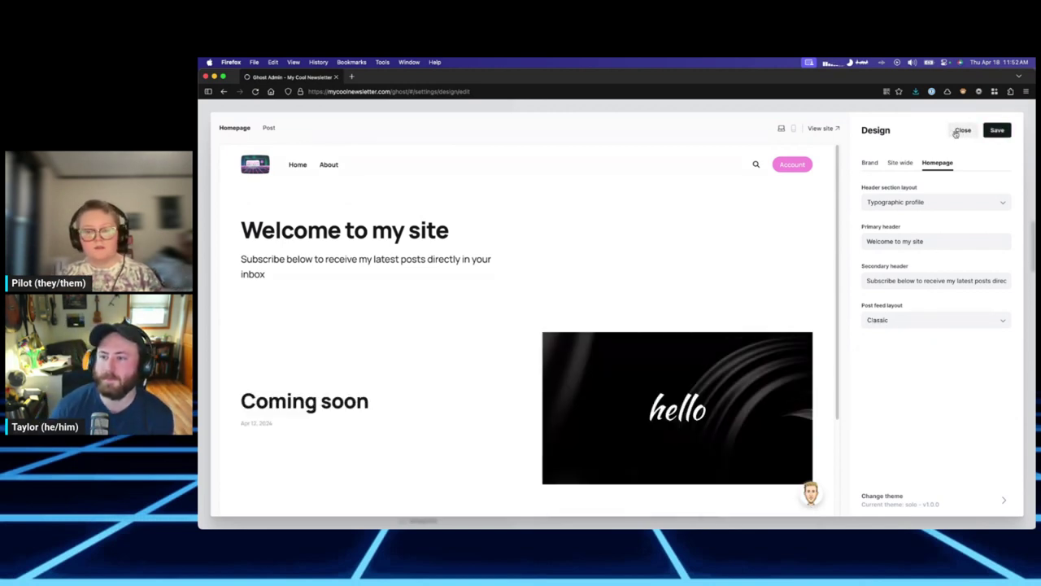
left_click(960, 131)
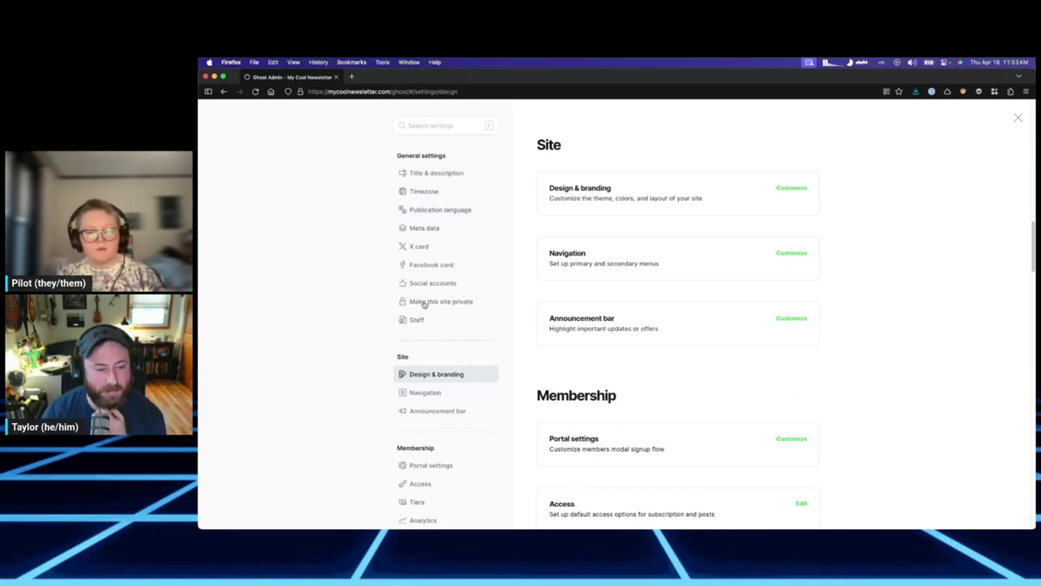
Return from settings to the dashboard and select the site's domain in the address bar.
left_click(353, 92)
left_click(360, 409)
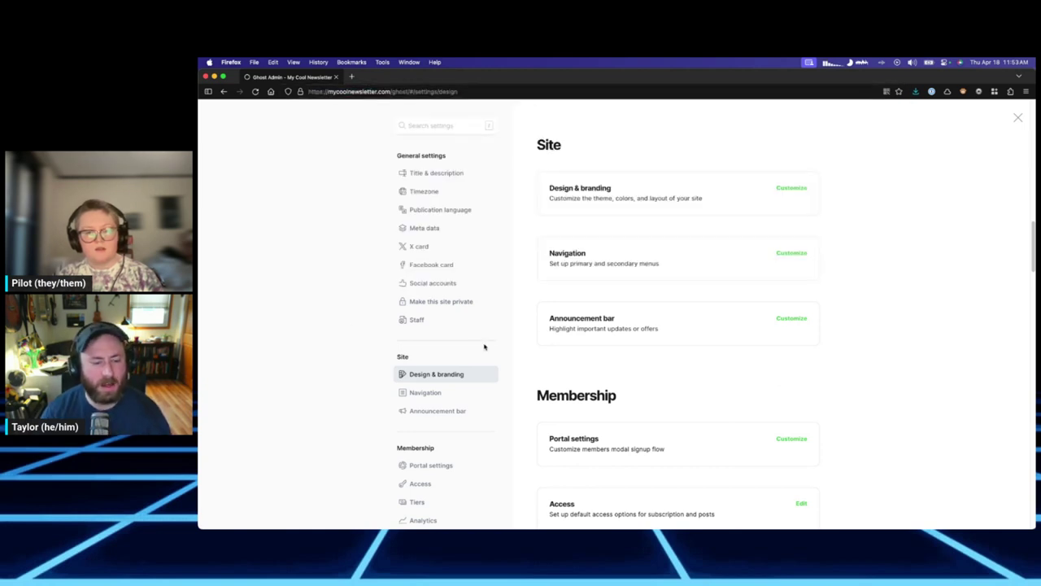
key("Escape")
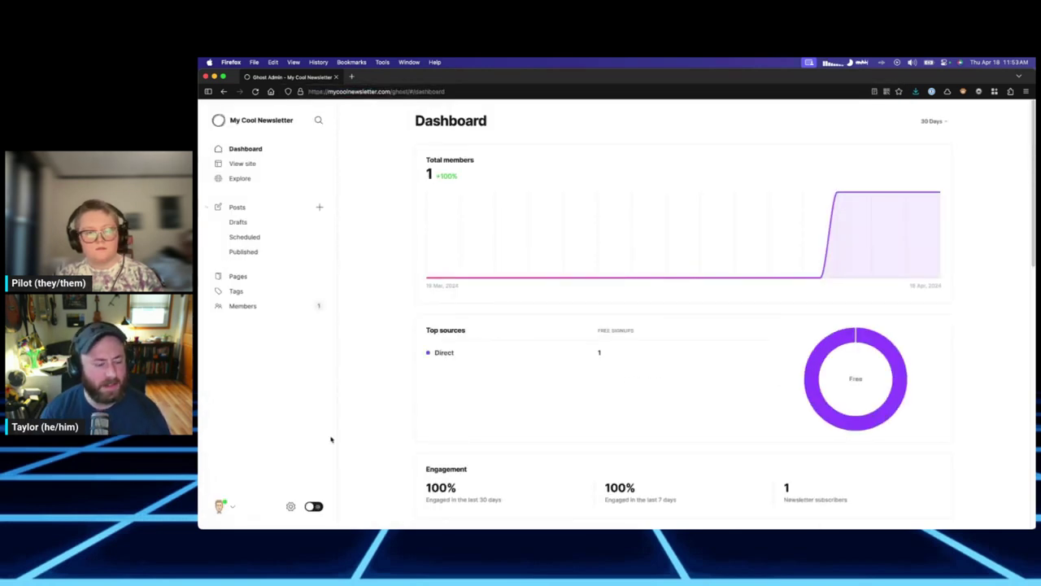
left_click(290, 506)
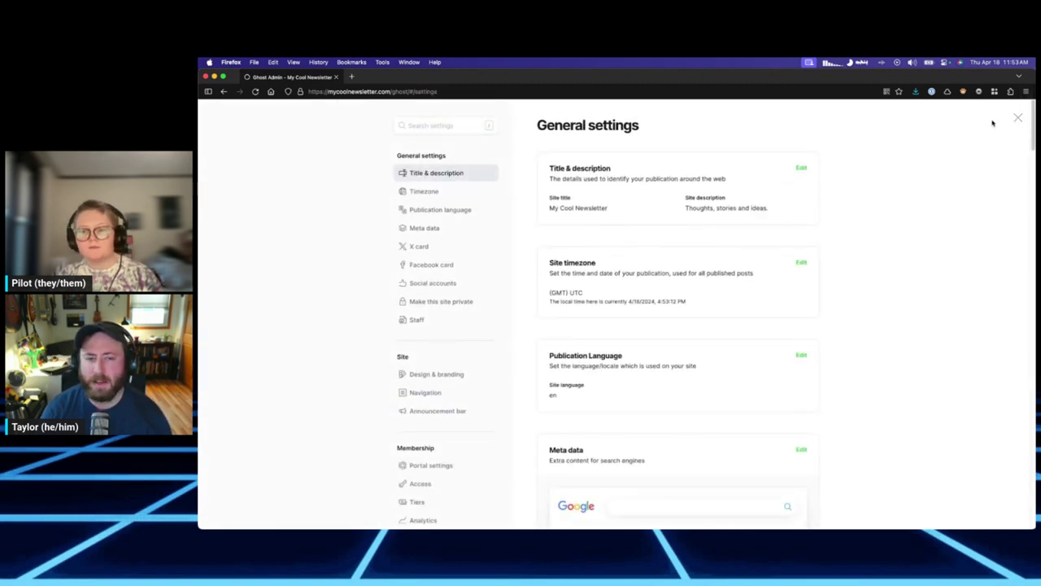
left_click(1018, 118)
left_click_drag(327, 91, 391, 92)
Load mycoolnewsletter.com in a new tab, then close that tab.
key("super+c")
key("super+t")
key("super+v")
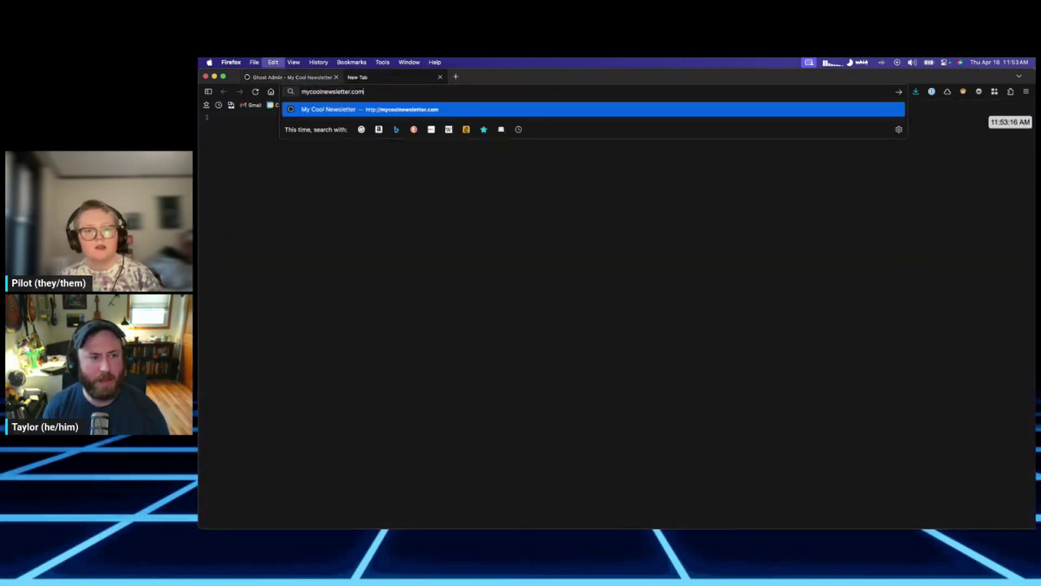
key("Return")
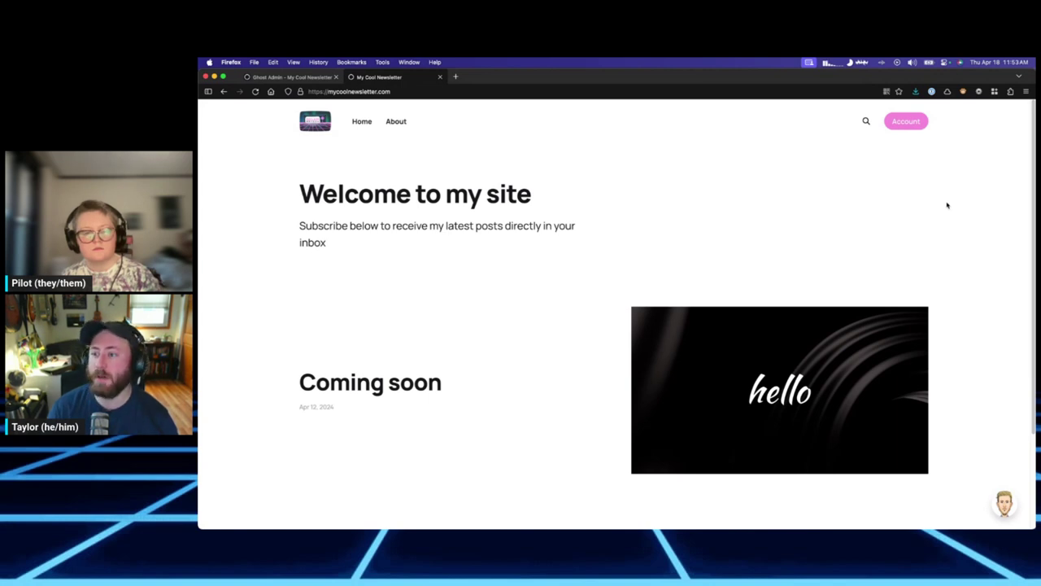
left_click(427, 89)
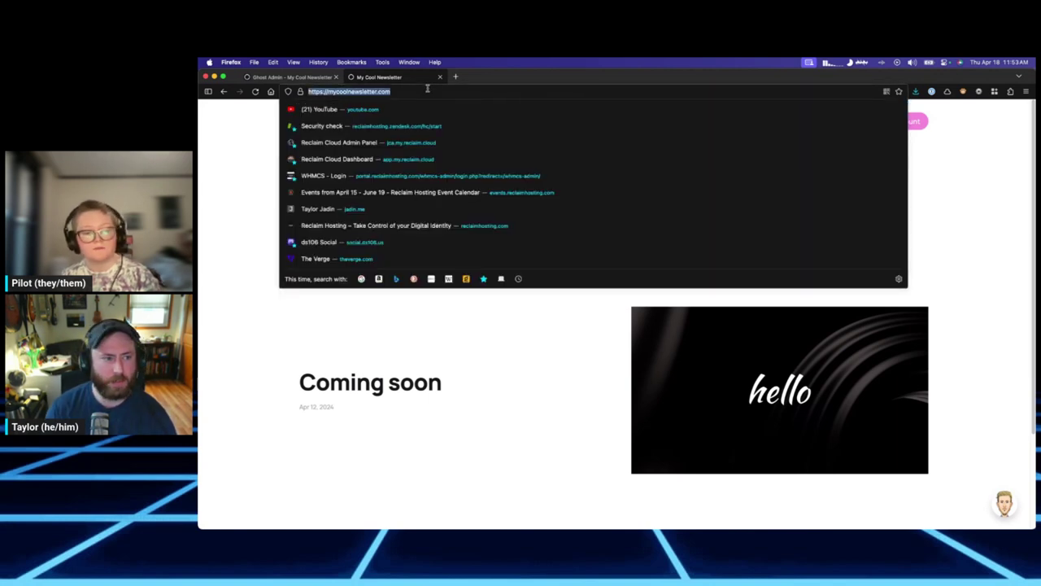
key("super+w")
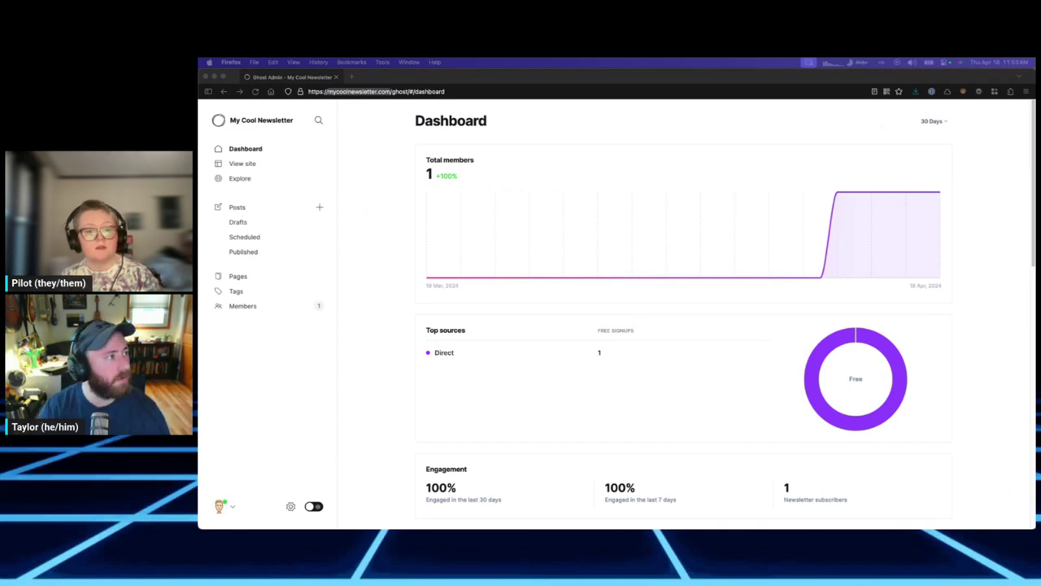
Open the public site in a private browsing window and maximise it to full screen.
key("super+shift+t")
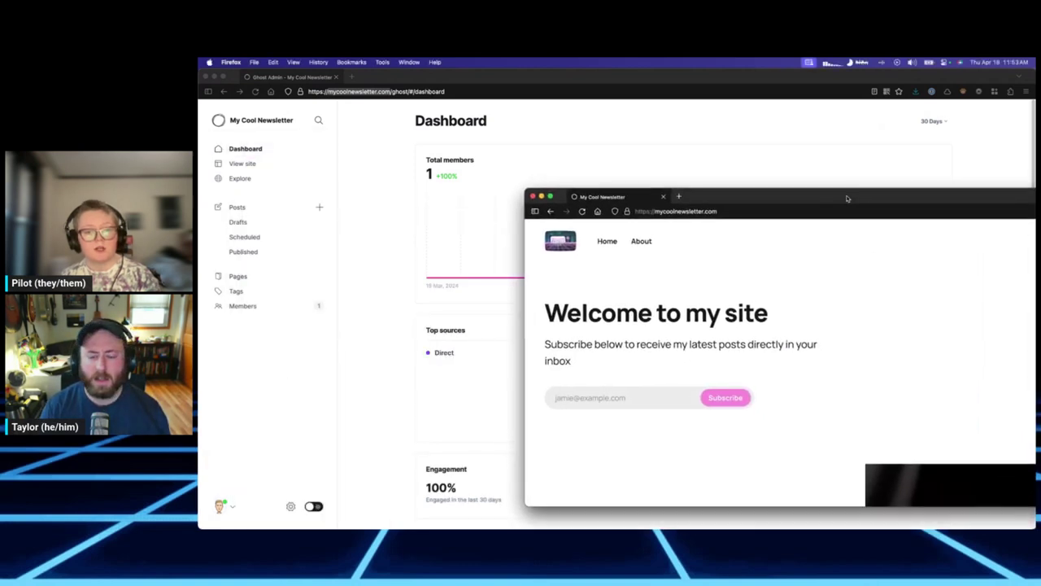
left_click_drag(847, 199, 647, 143)
left_click_drag(502, 139, 496, 101)
double_click(493, 102)
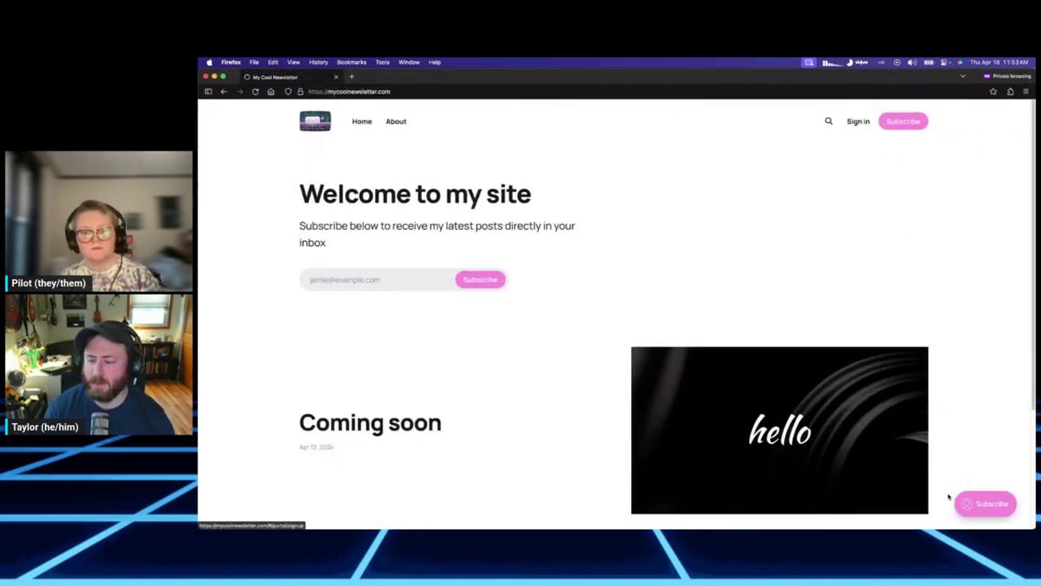
Open the newsletter signup form and enter a subscriber's name and email address.
left_click(383, 280)
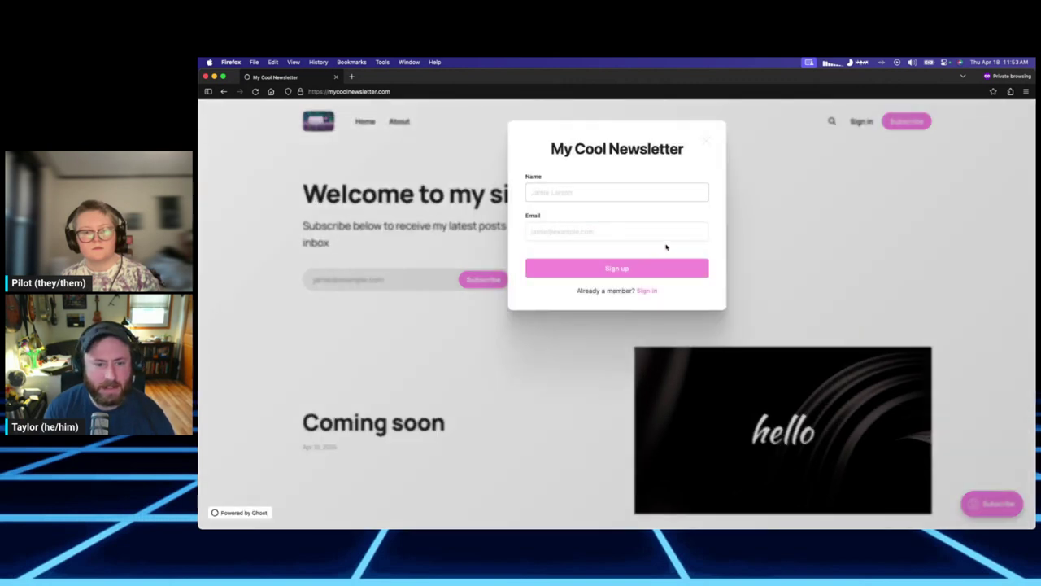
left_click(470, 276)
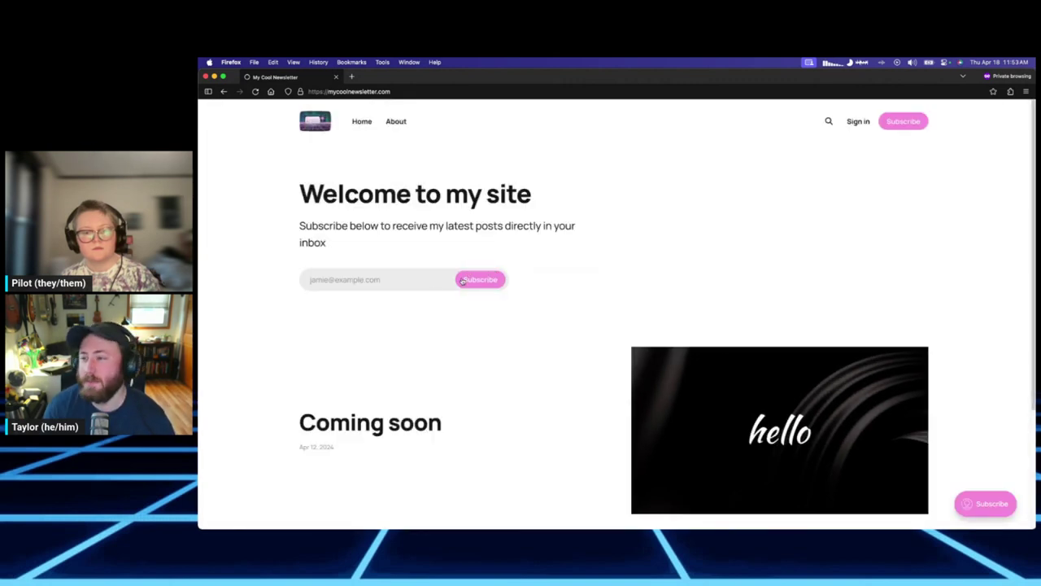
left_click(375, 281)
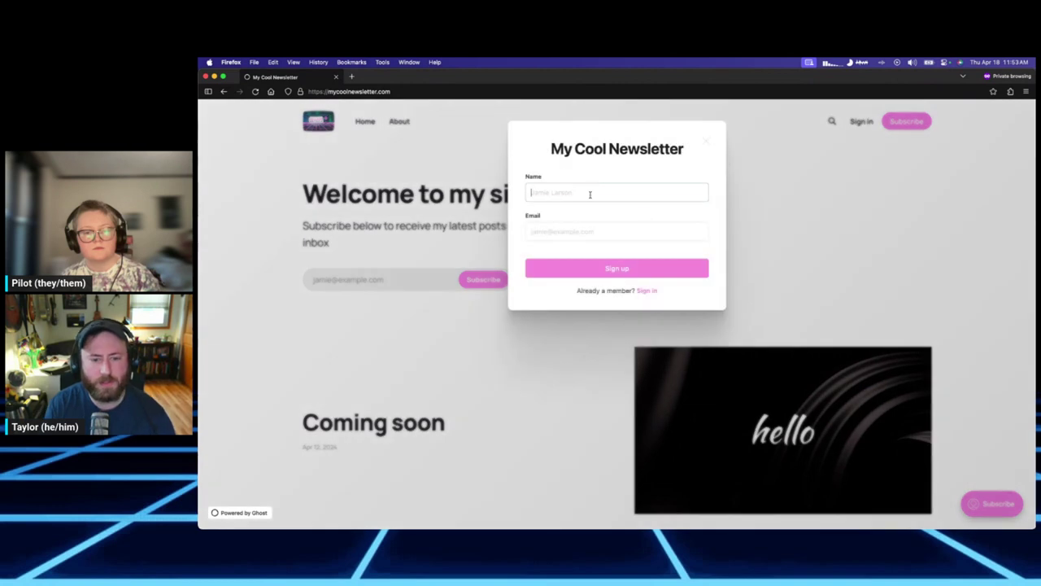
key("Tab")
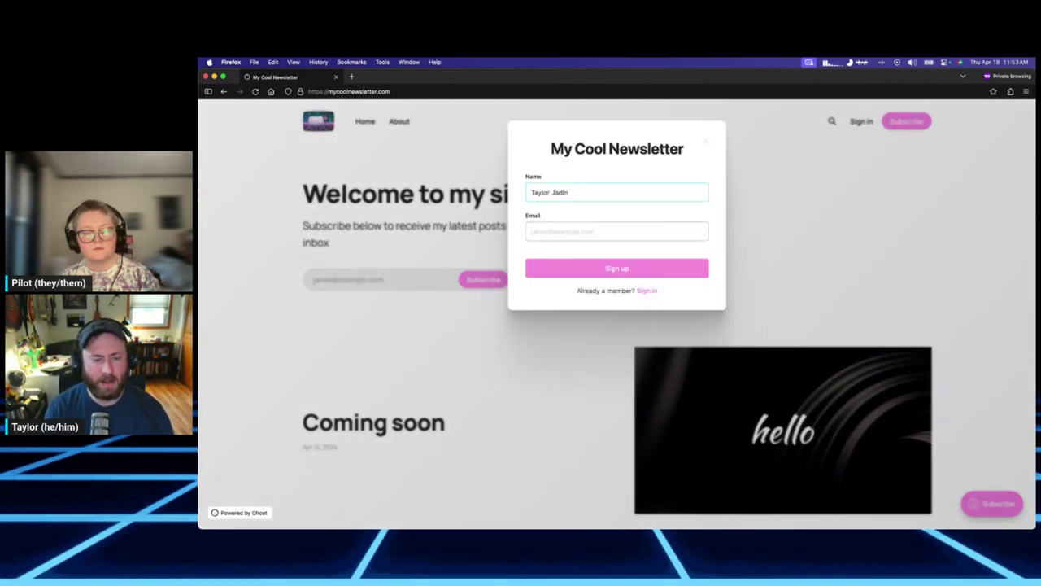
type("taylor+su")
key("super+a")
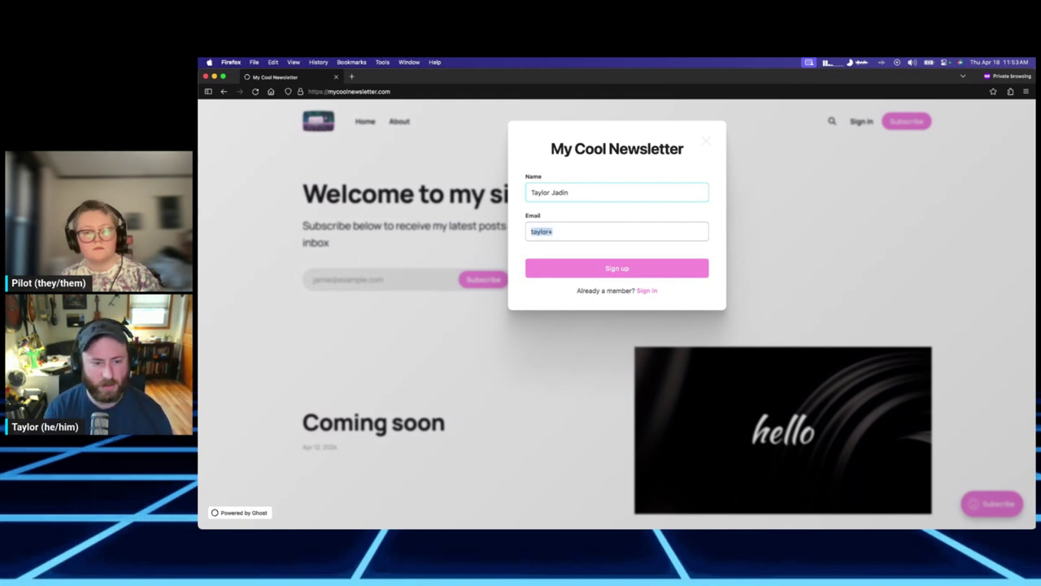
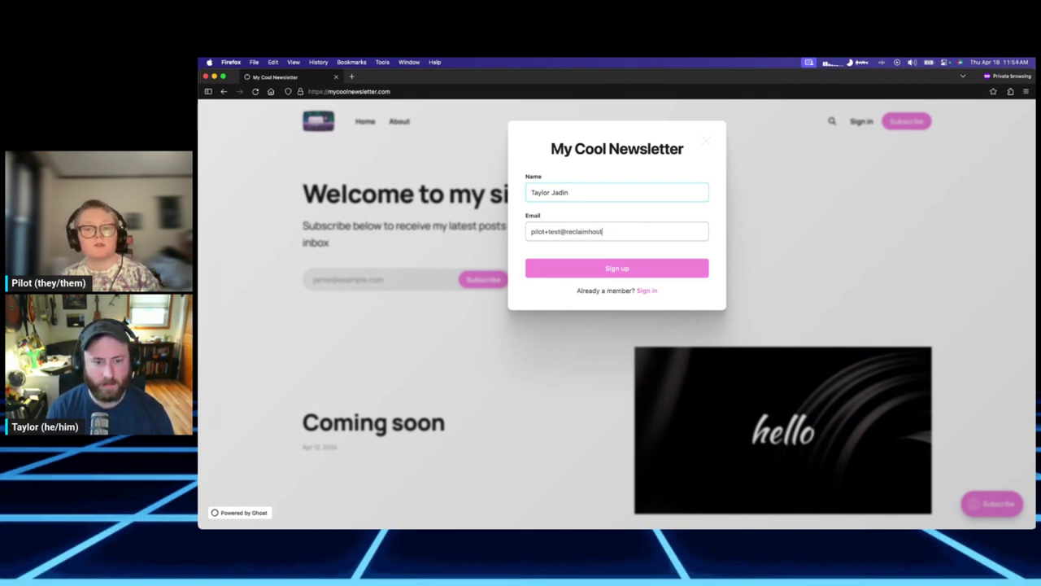
key("super+a")
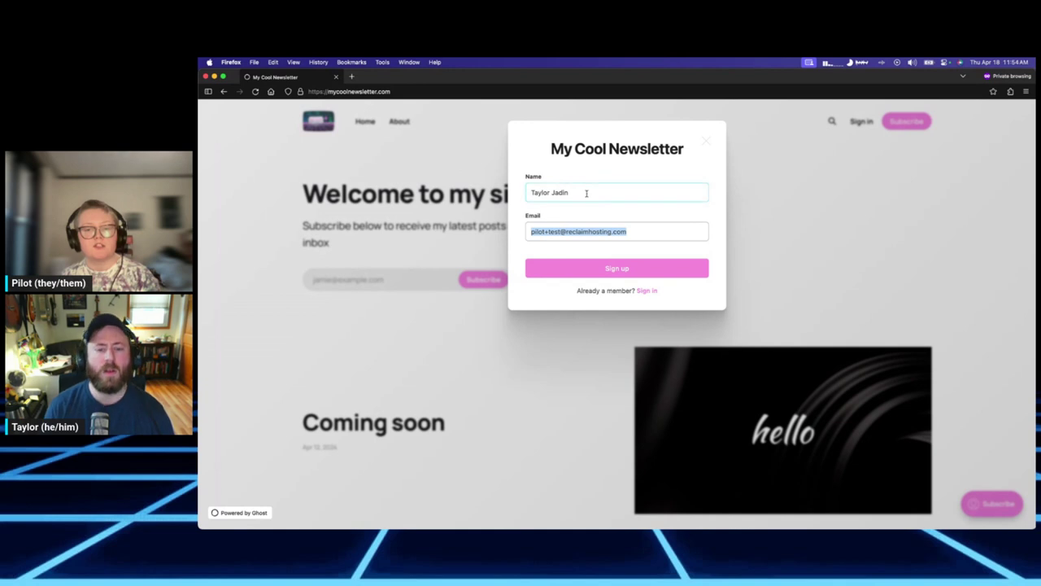
Replace them with a different test name and a corrected email address, then submit the signup.
left_click(586, 193)
key("super+a")
key("Tab")
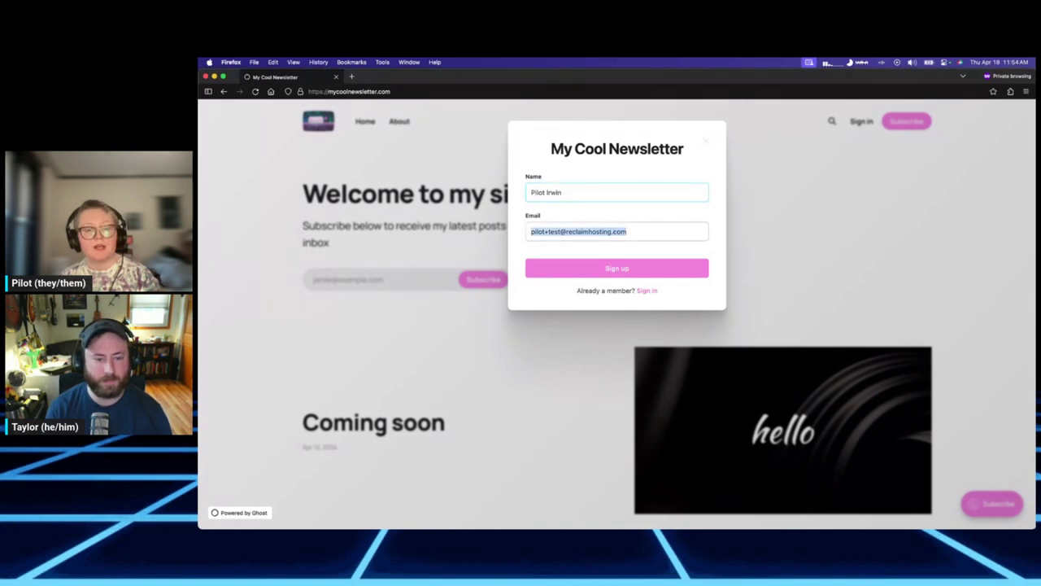
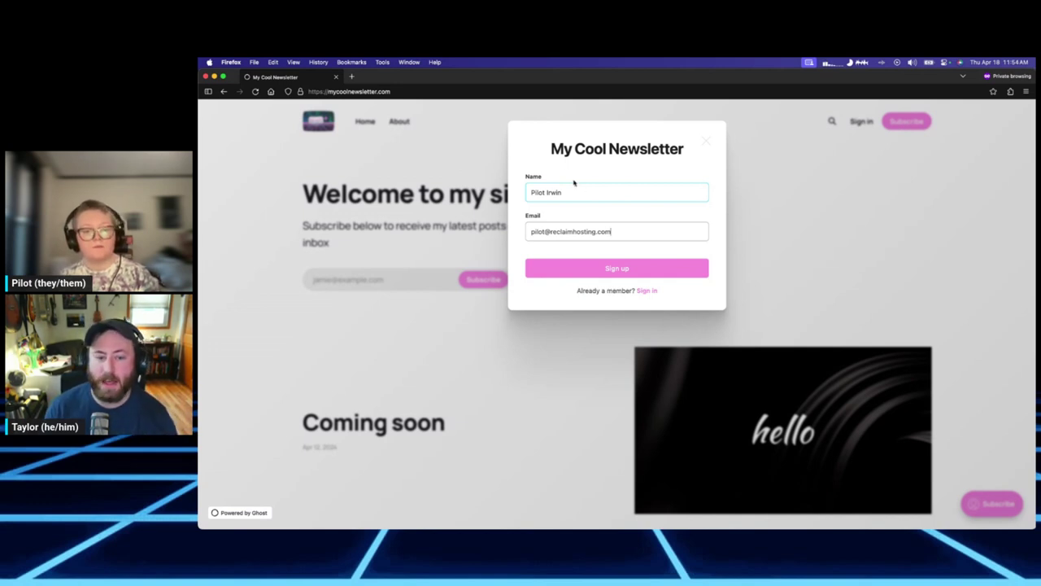
left_click(636, 275)
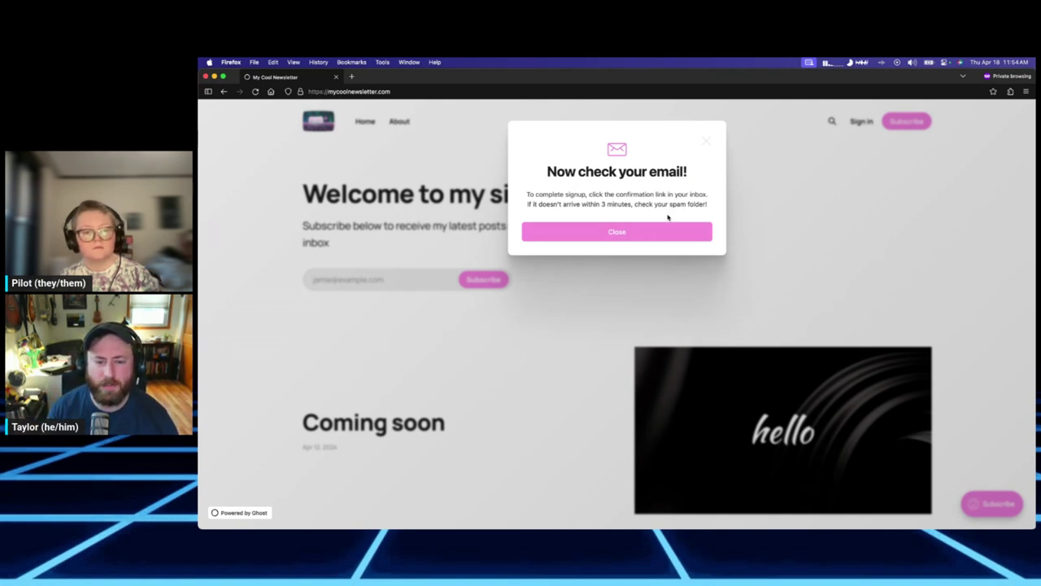
Read the 'Now check your email!' confirmation and close it.
left_click_drag(539, 204, 630, 204)
left_click(639, 211)
double_click(619, 204)
left_click(633, 205)
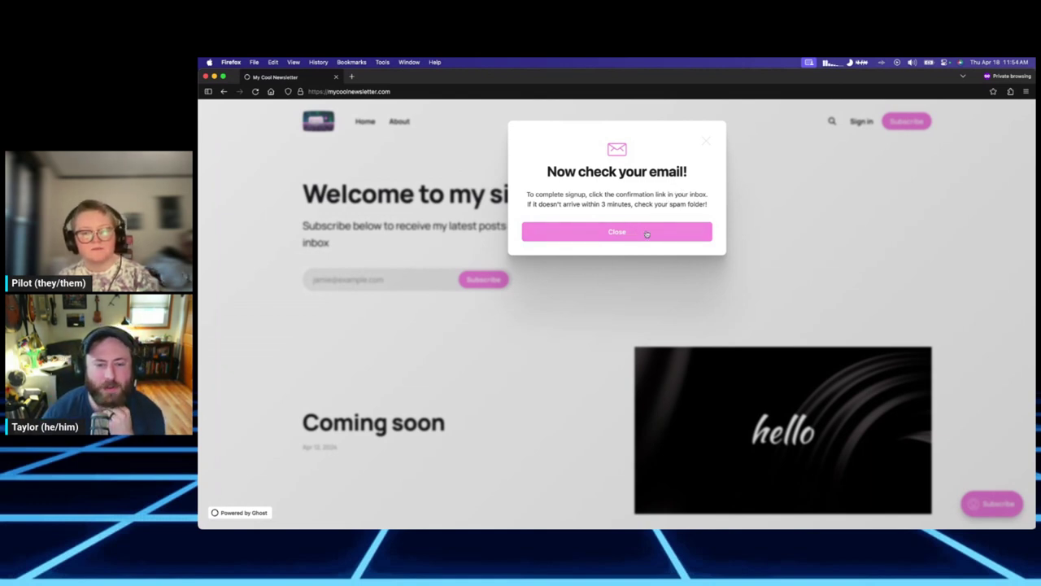
left_click(647, 234)
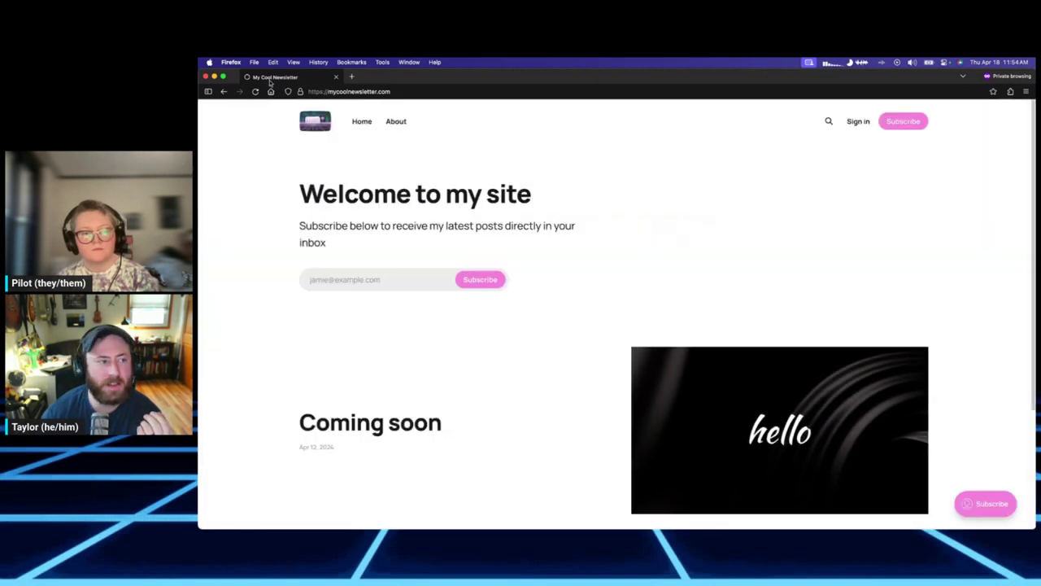
Close the private window and load the public homepage by removing the admin path from the URL.
double_click(449, 79)
key("super+w")
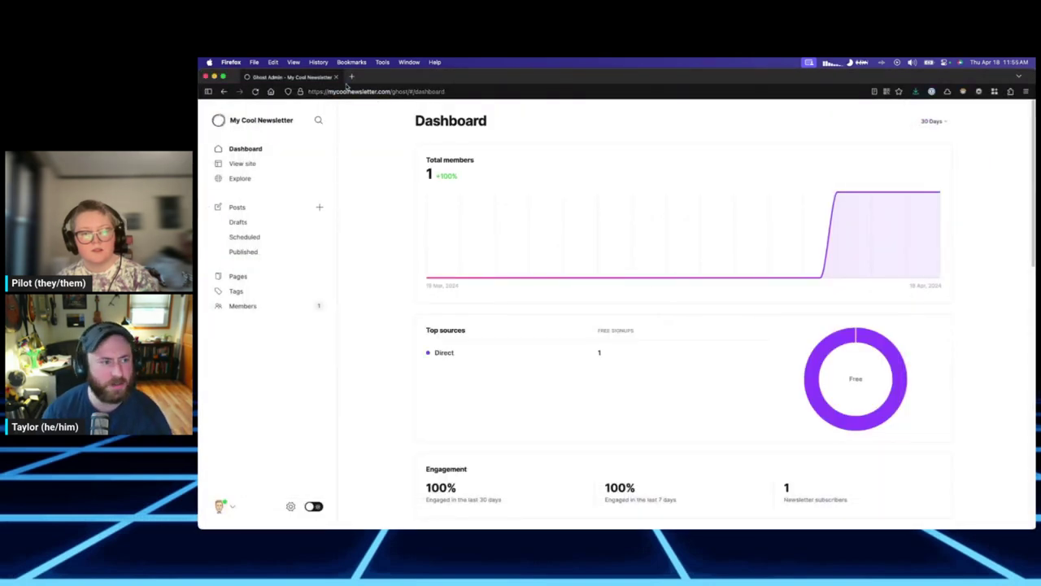
double_click(399, 91)
left_click(481, 91, "shift")
key("BackSpace")
key("Return")
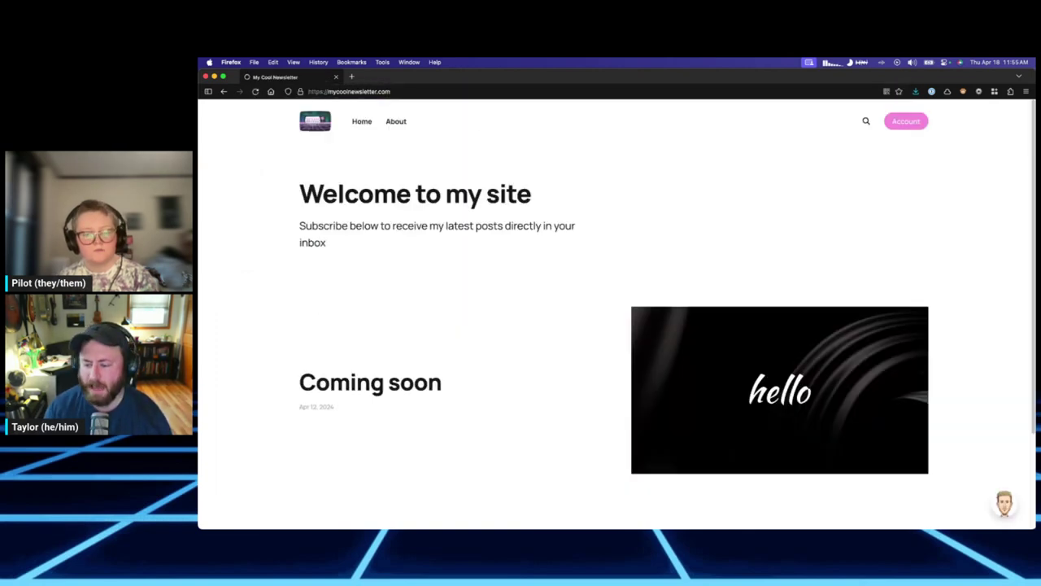
Toggle the account's Email newsletter off and back on, then return to the admin Dashboard.
left_click(1004, 503)
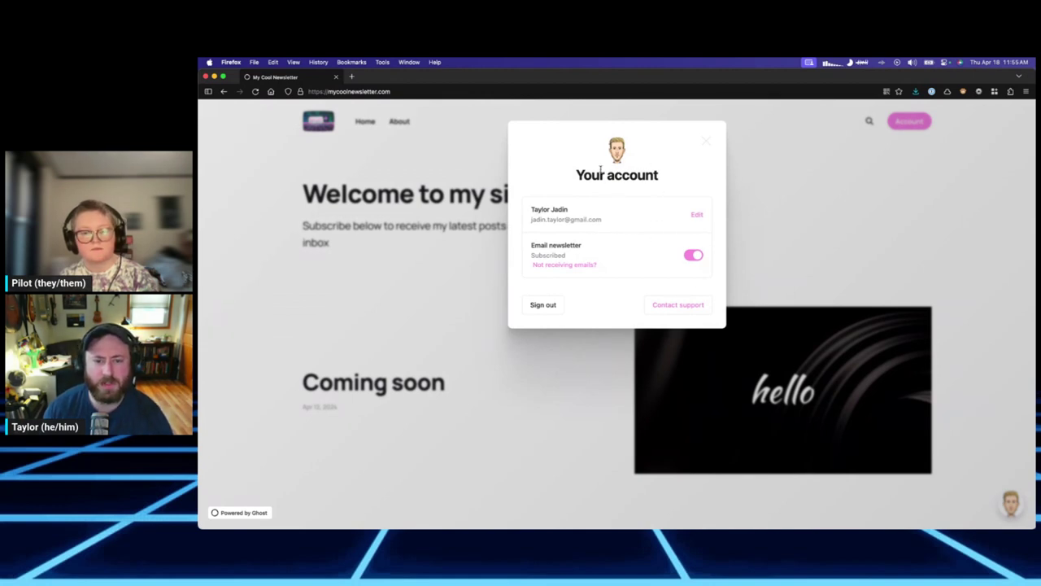
left_click(693, 255)
left_click(693, 254)
left_click(696, 256)
left_click(694, 255)
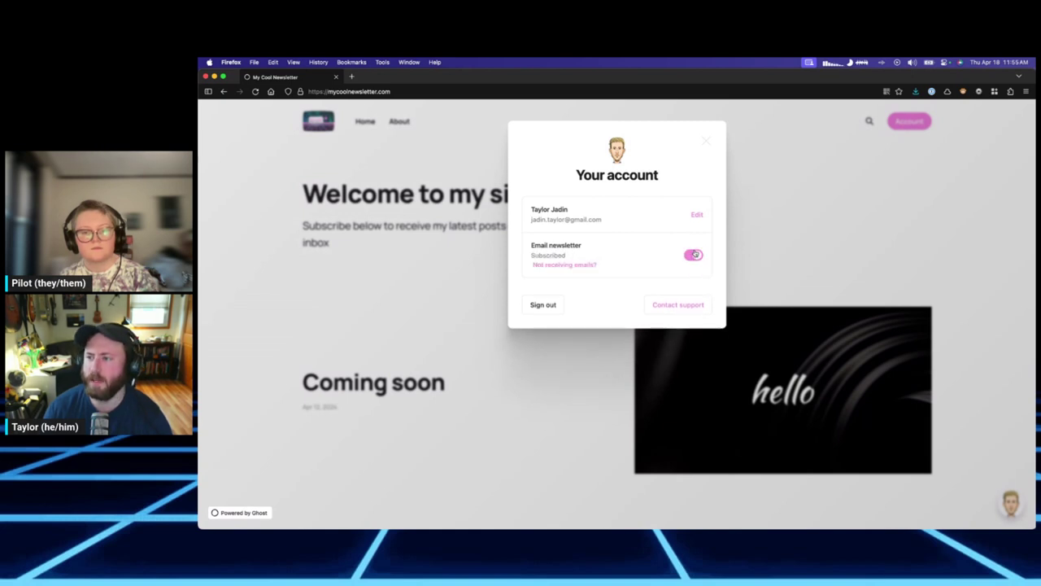
left_click(708, 142)
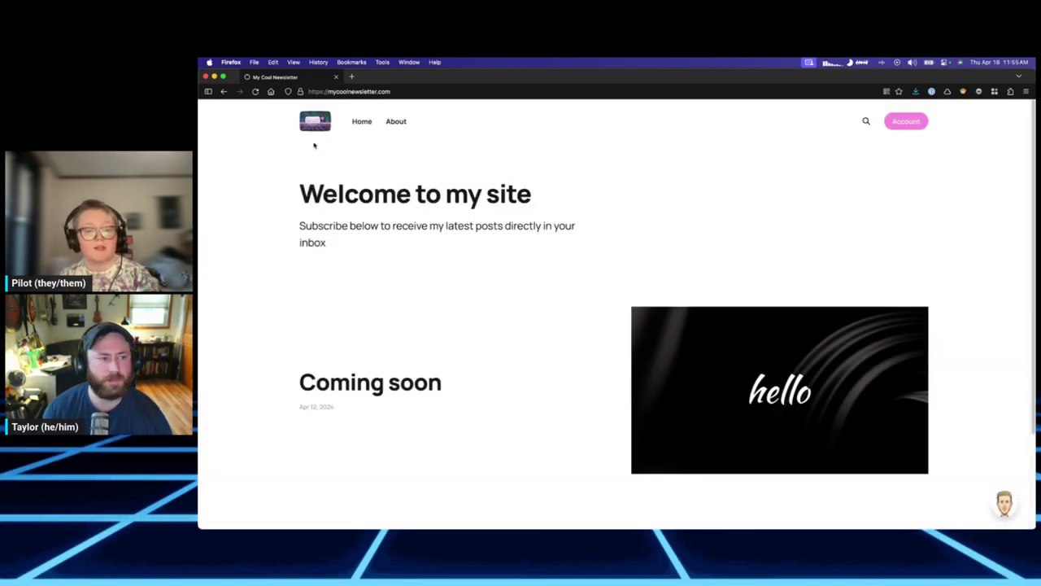
left_click(315, 153)
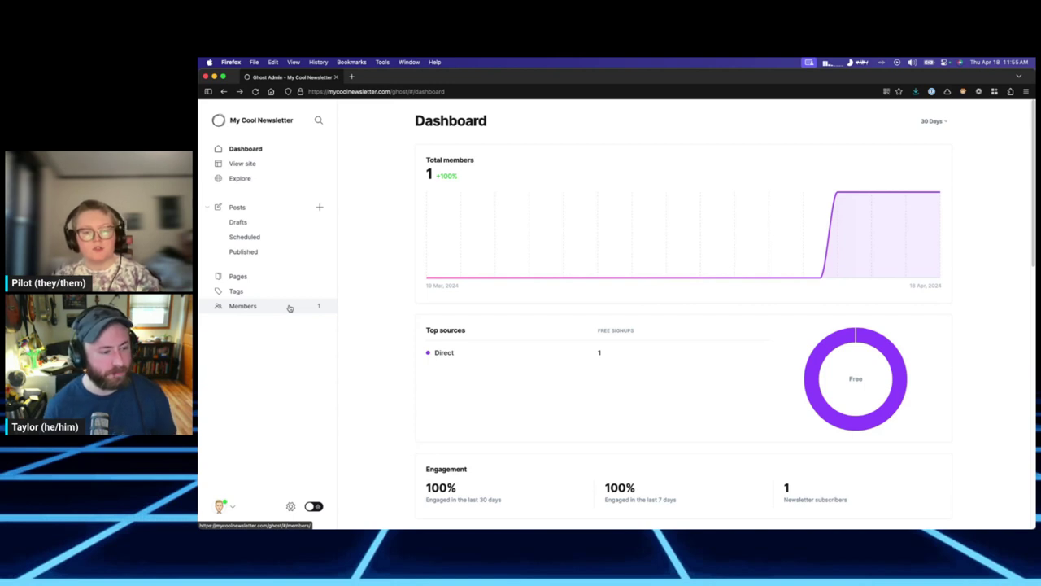
Start a new member and move the pasted name from the note into the Name field.
left_click(289, 307)
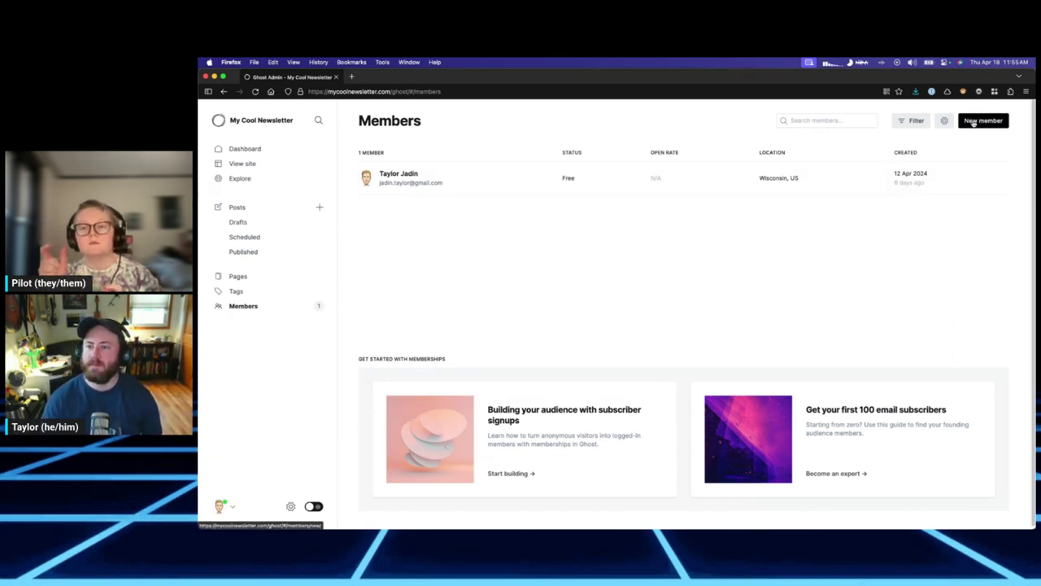
left_click(974, 122)
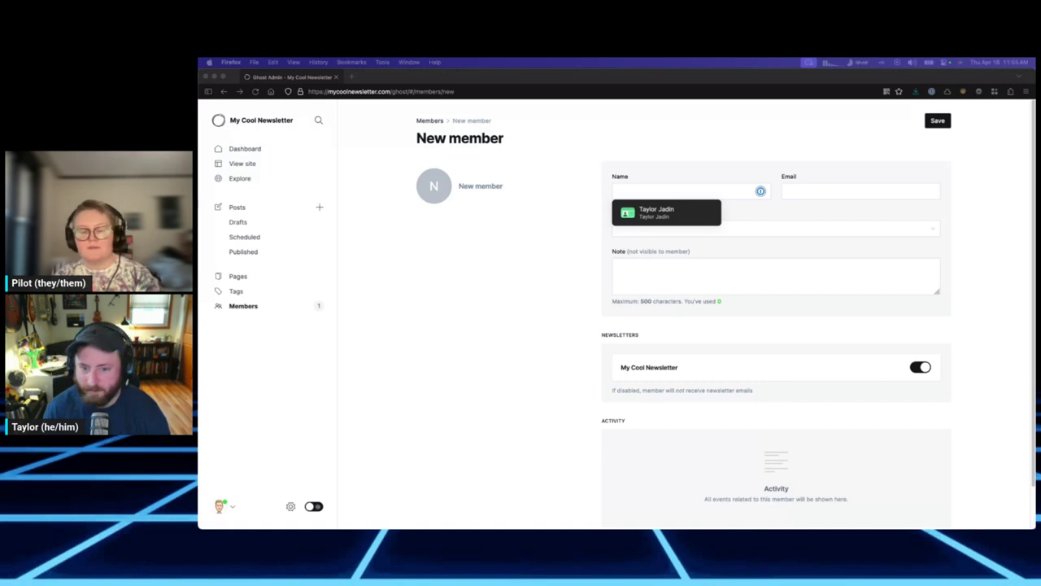
left_click(664, 277)
key("super+v")
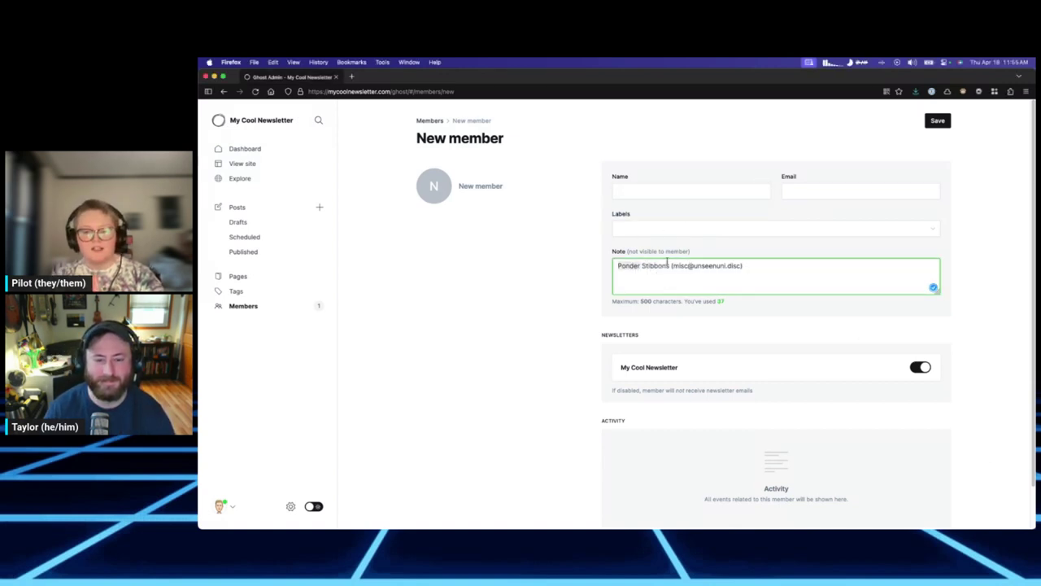
left_click_drag(617, 266, 669, 265)
key("super+x")
left_click(660, 191)
key("super+v")
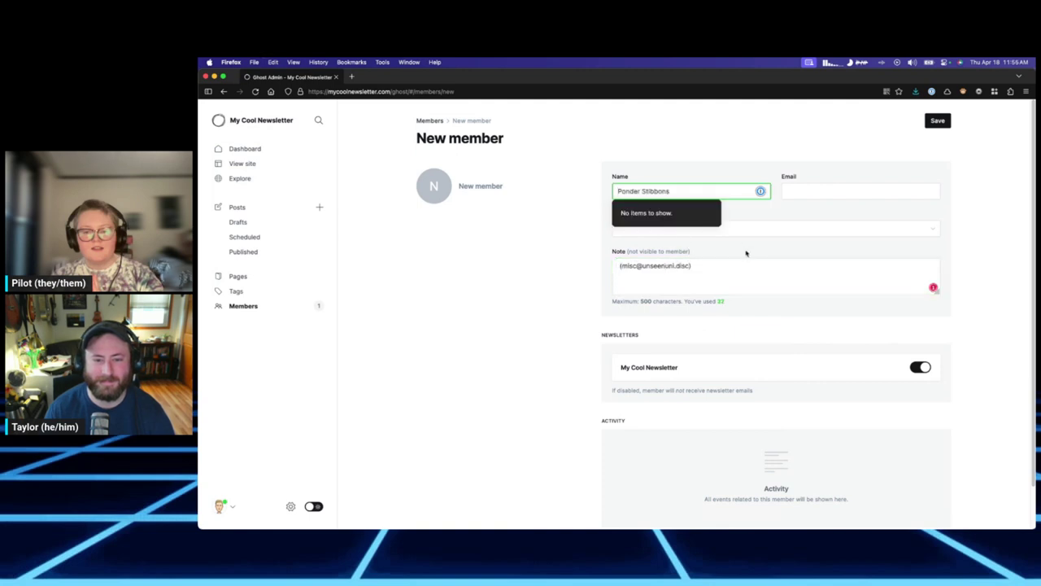
Strip the parentheses and move the email address from the note into the Email field.
left_click(650, 266)
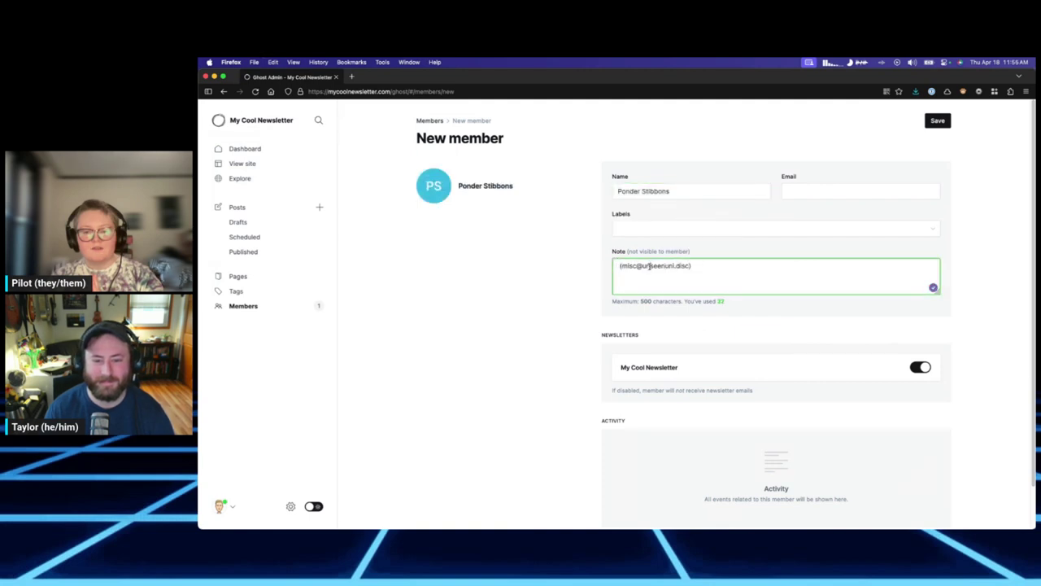
left_click(699, 266)
key("BackSpace")
left_click(620, 266)
key("Delete")
key("super+a")
key("super+x")
left_click(812, 193)
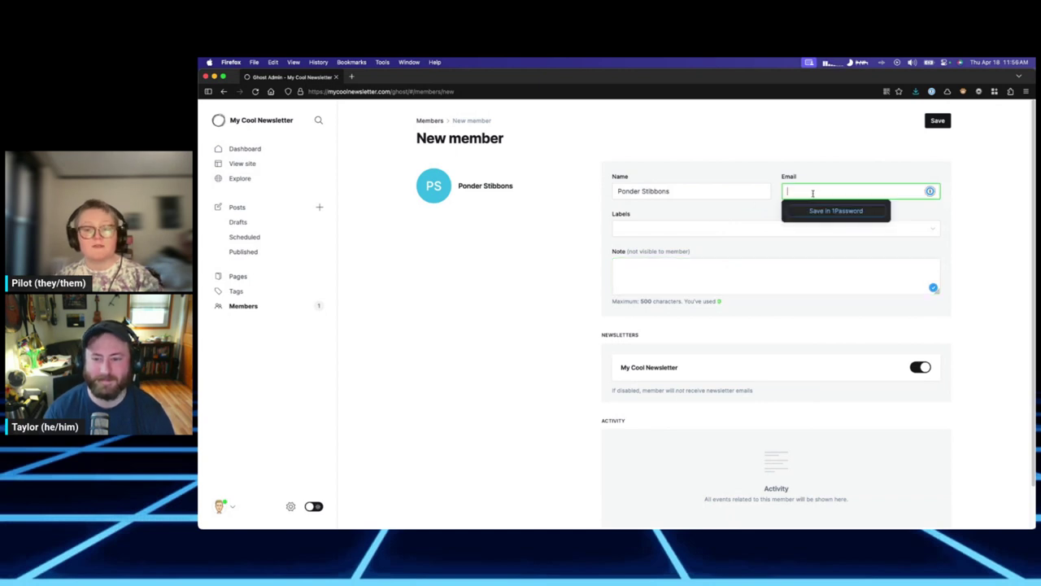
key("super+v")
left_click(706, 222)
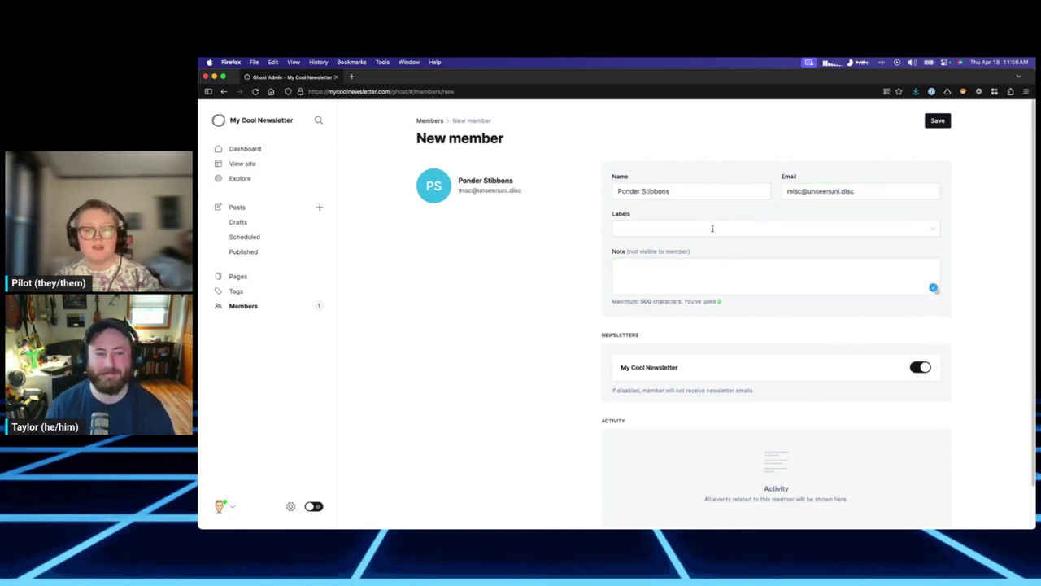
Write the note 'not useless.' and enlarge the page to review the member form.
left_click(691, 275)
type("not use")
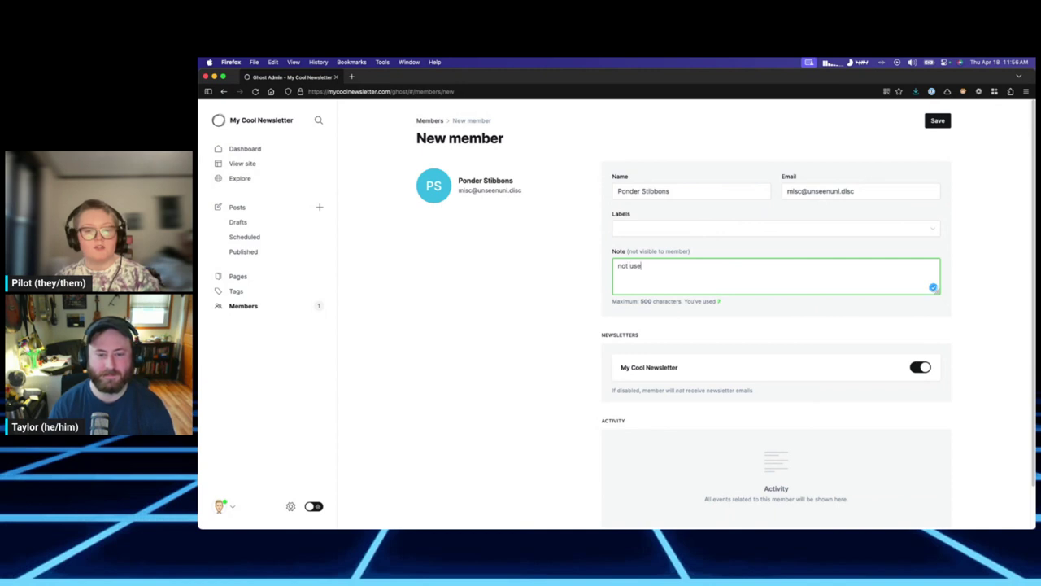
type("less.")
left_click(938, 321)
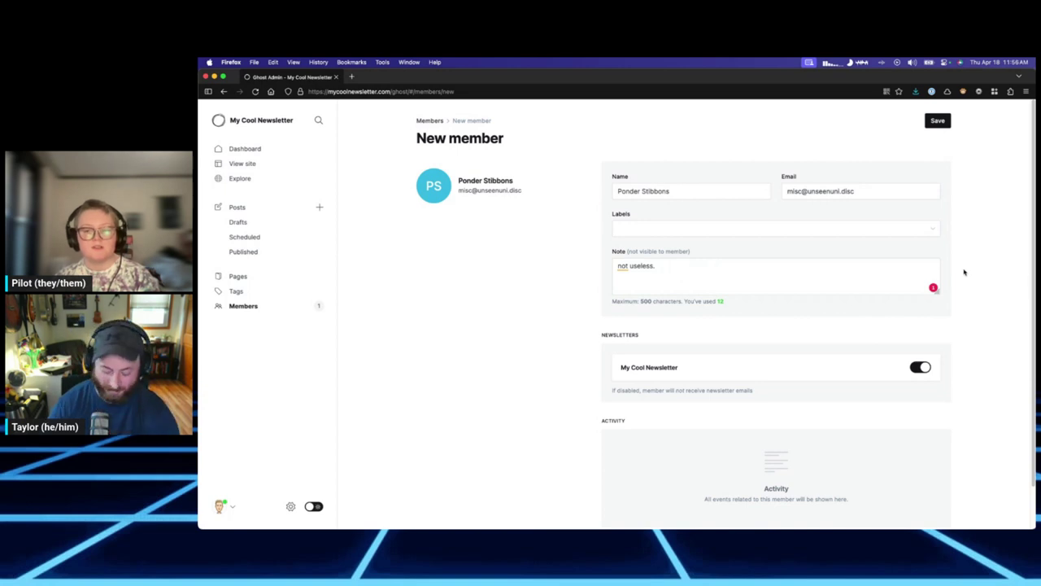
key("super+equal")
key("super+equal")
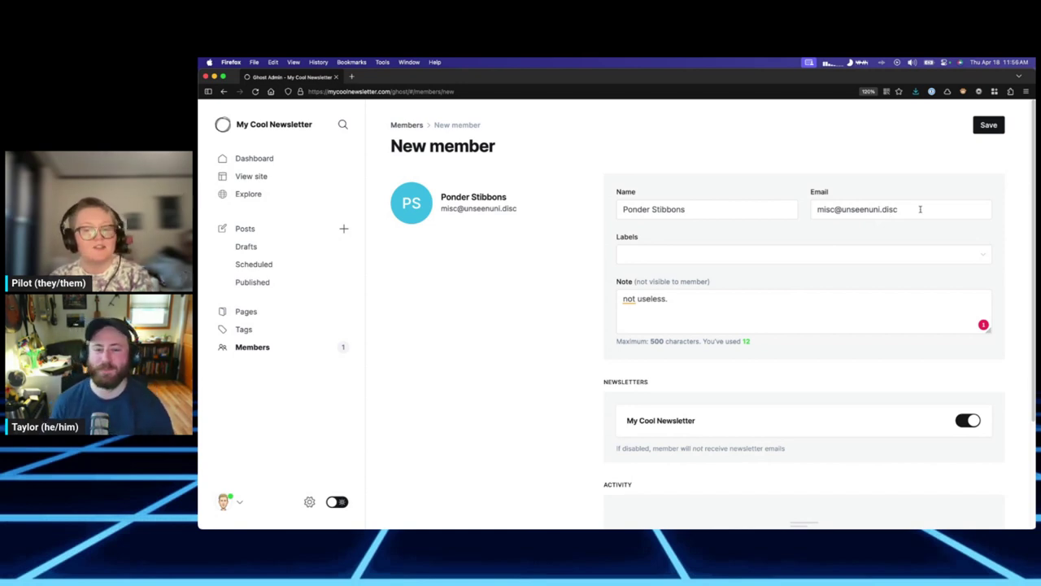
left_click(697, 320)
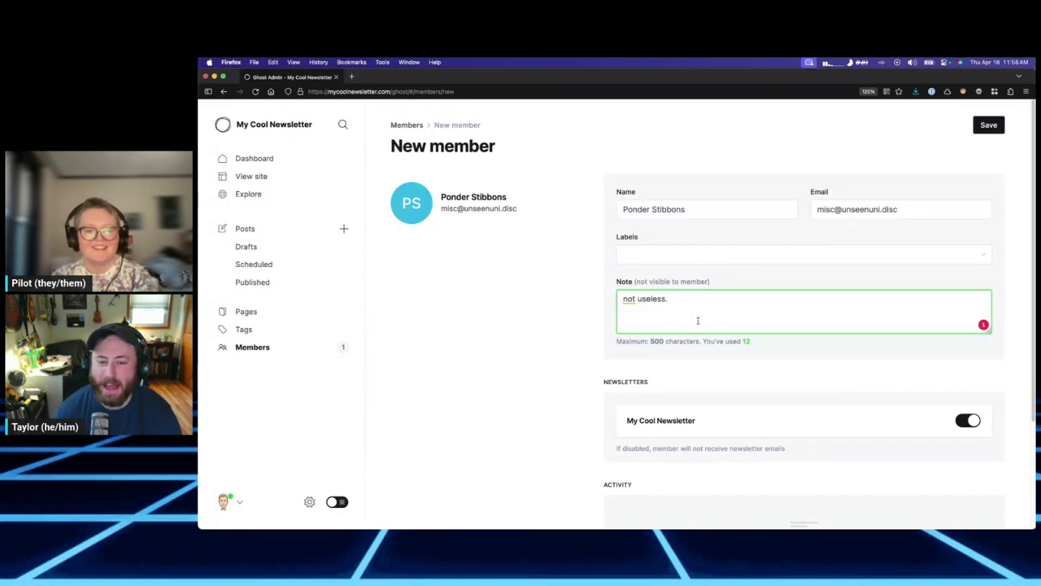
left_click(675, 284)
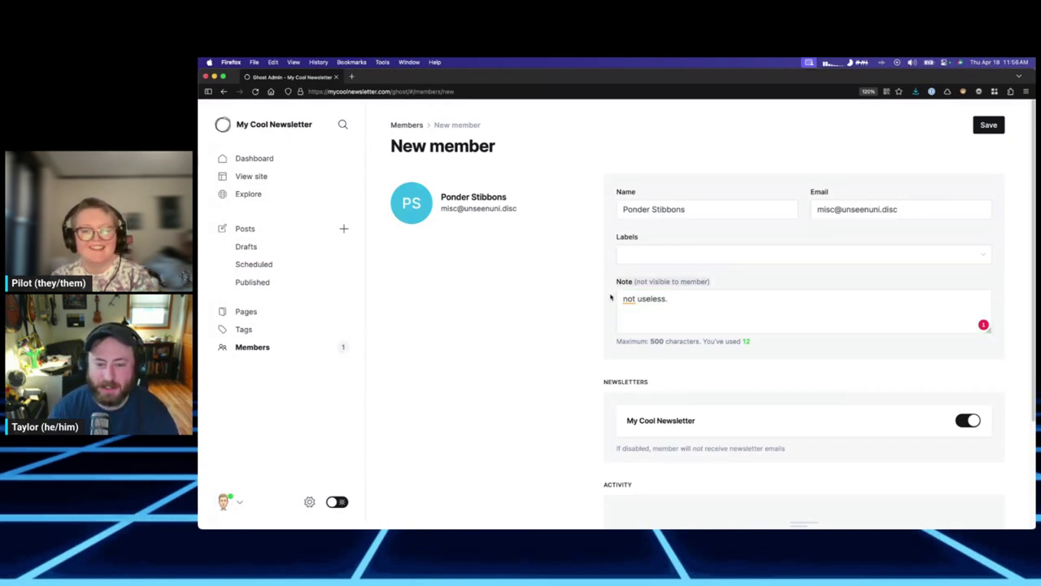
left_click(706, 319)
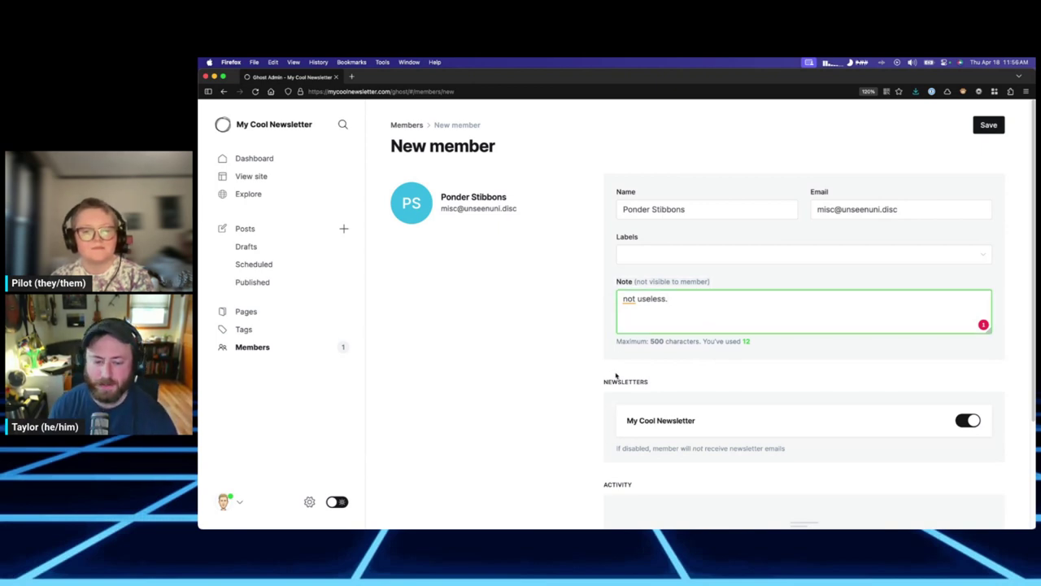
scroll(616, 384, "down", 3)
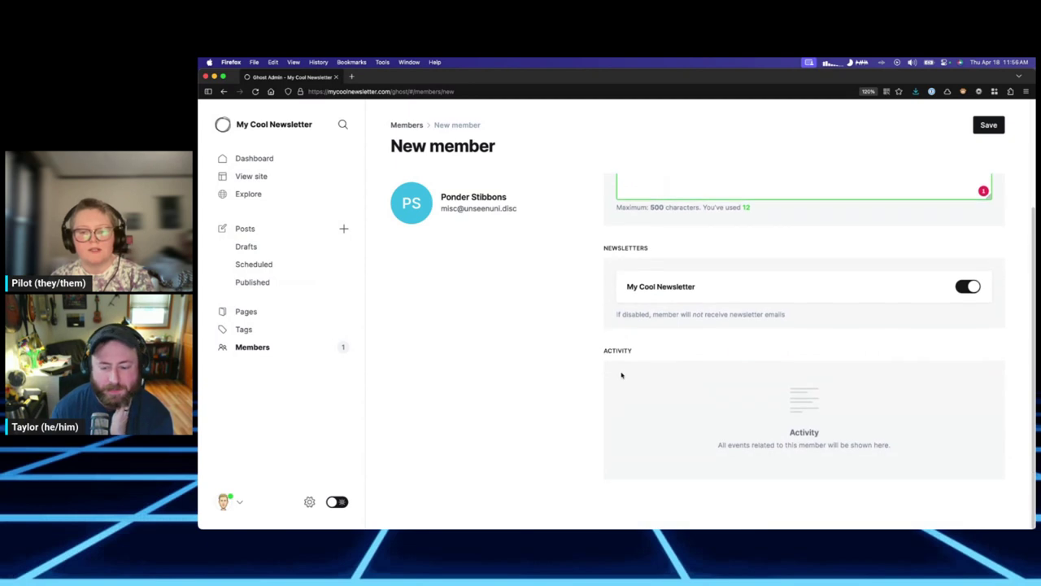
scroll(621, 375, "up", 3)
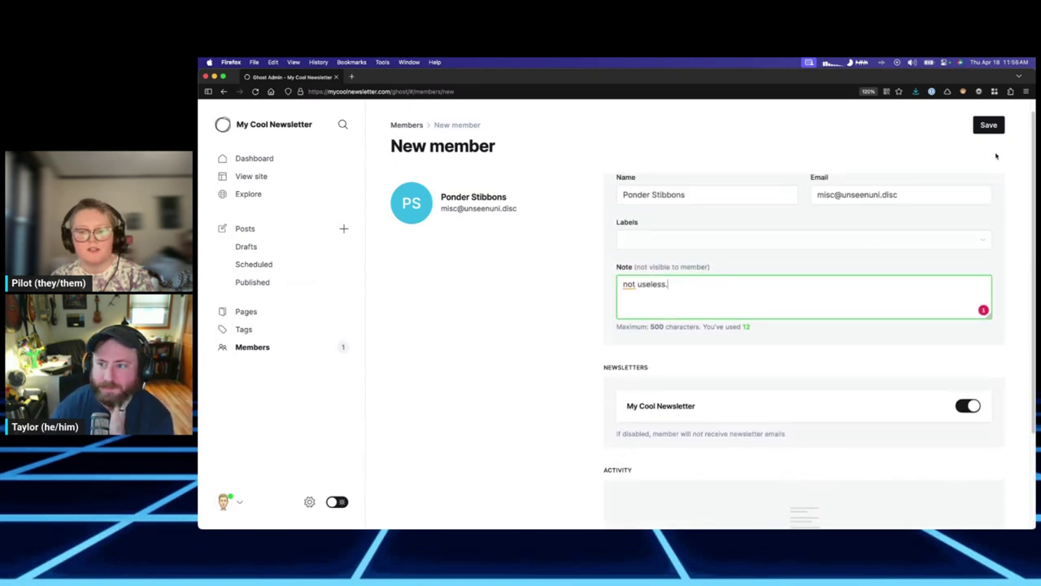
Save the new member, return to Members, and choose Import members from the options menu.
left_click(991, 127)
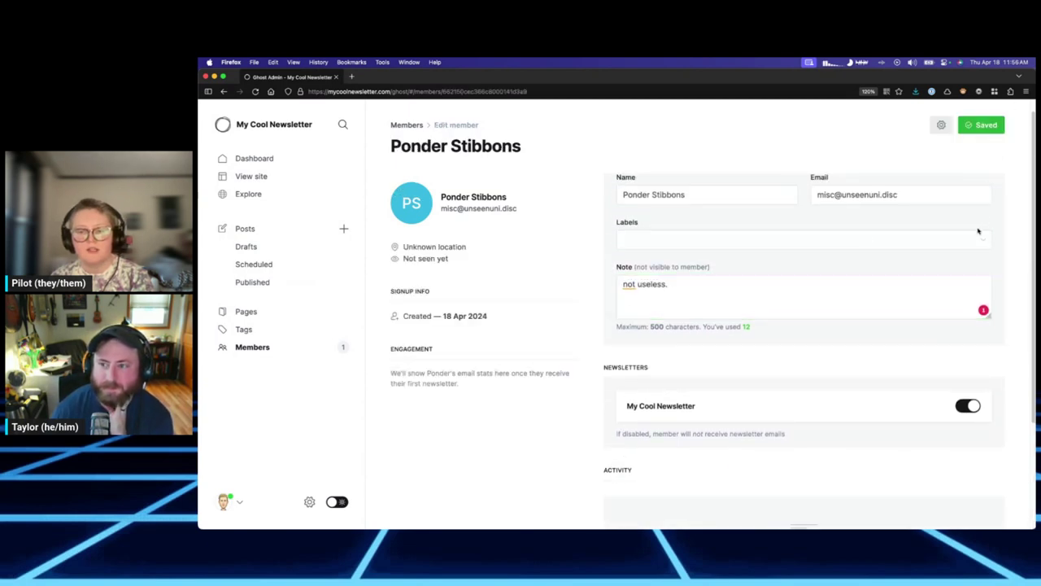
scroll(844, 244, "down", 3)
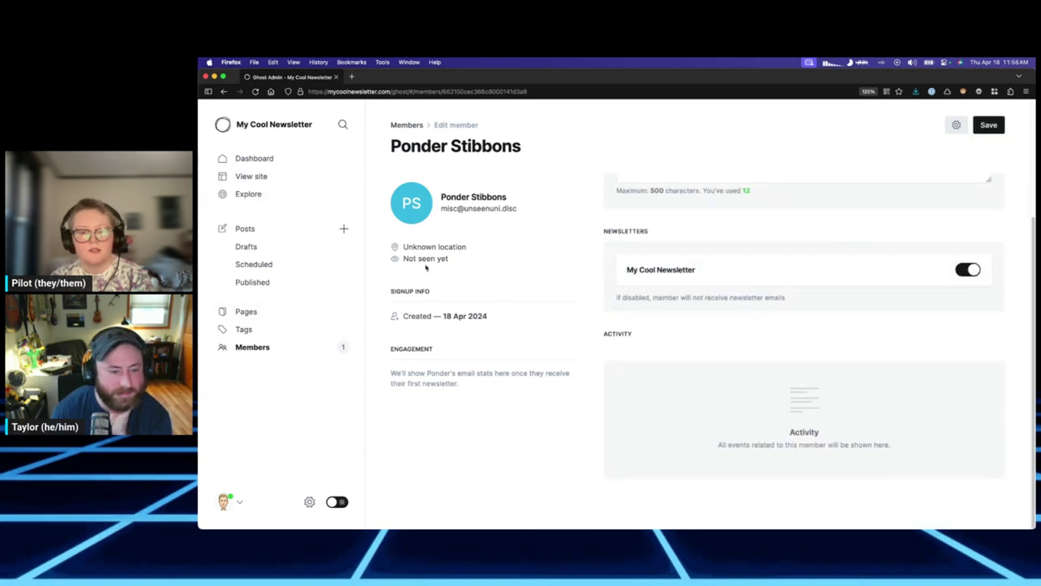
scroll(484, 244, "up", 3)
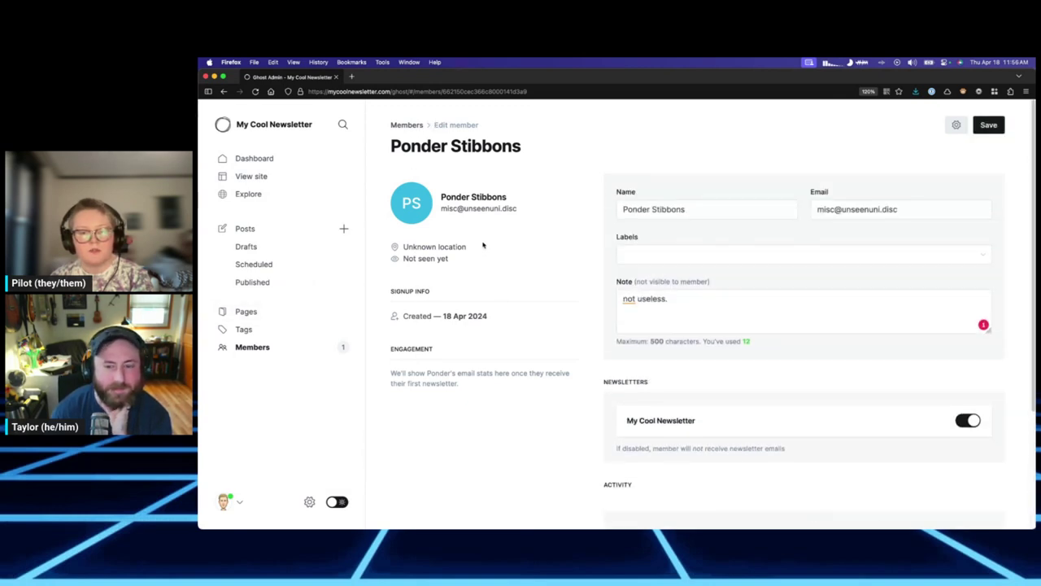
left_click(254, 350)
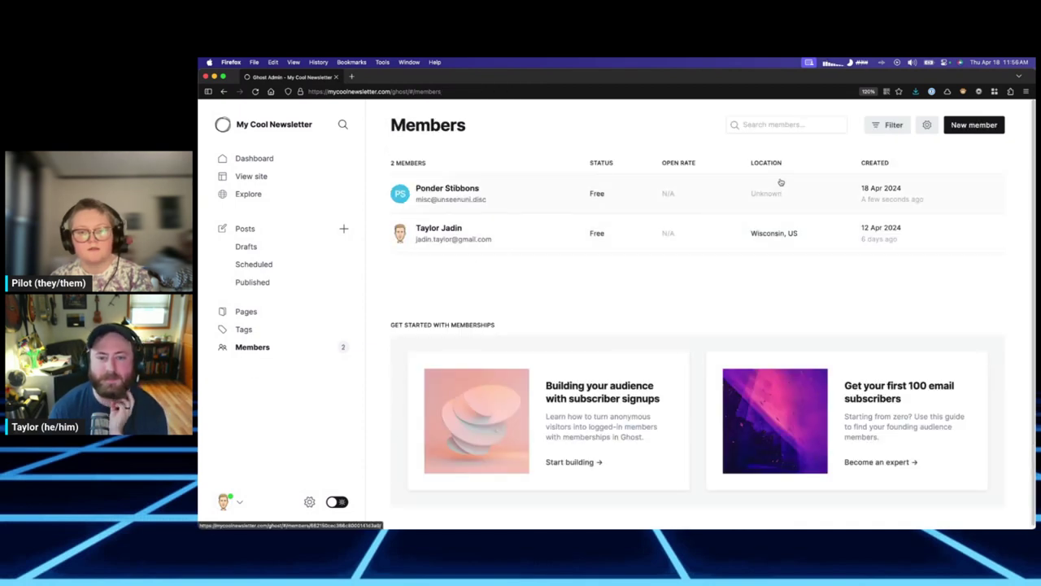
left_click(930, 127)
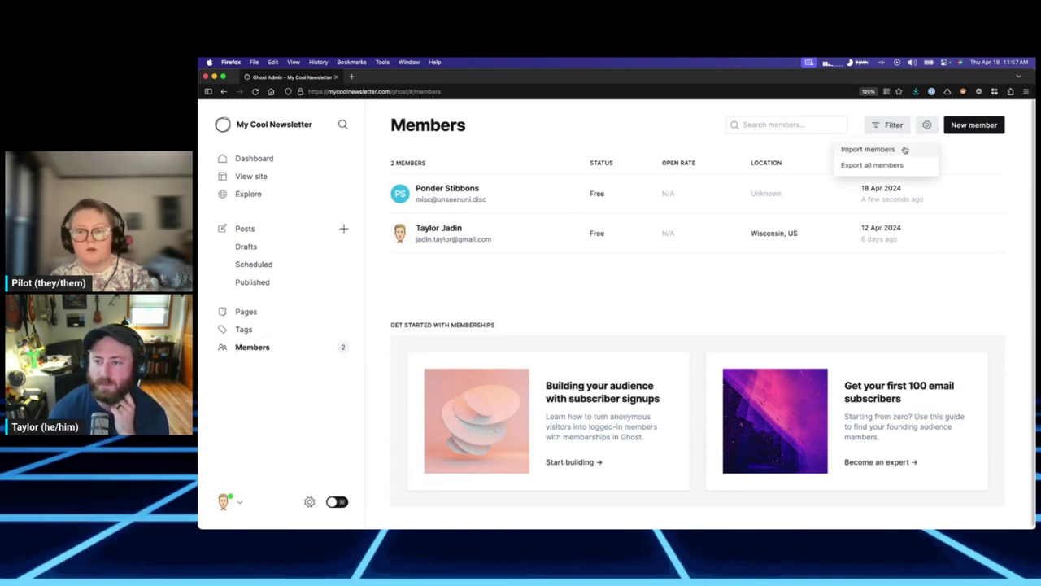
left_click(904, 150)
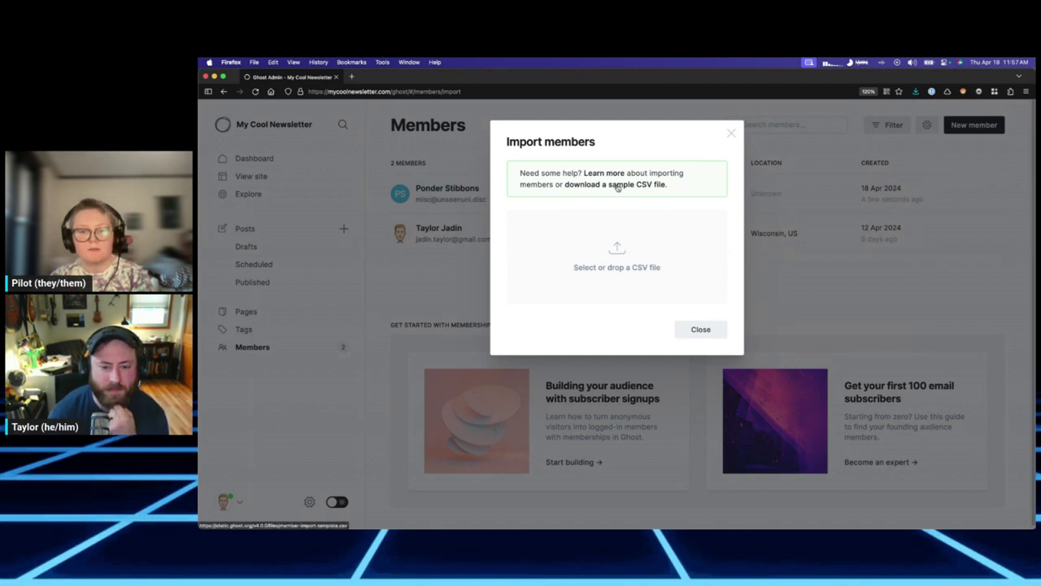
Read the import help article, then download and open member-import-template.csv.
left_click(611, 174)
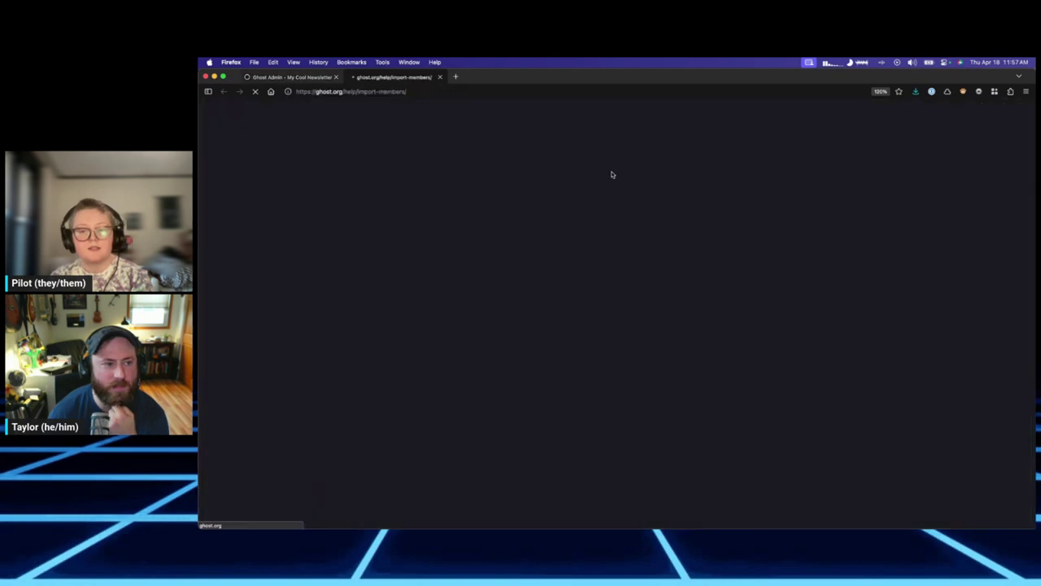
scroll(684, 264, "down", 3)
scroll(684, 264, "down", 5)
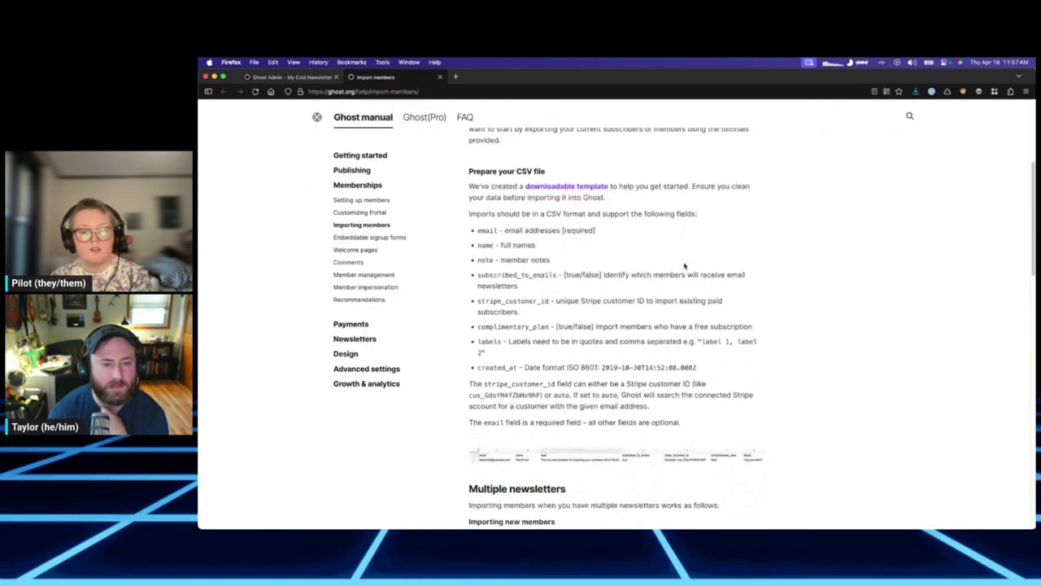
scroll(684, 265, "down", 5)
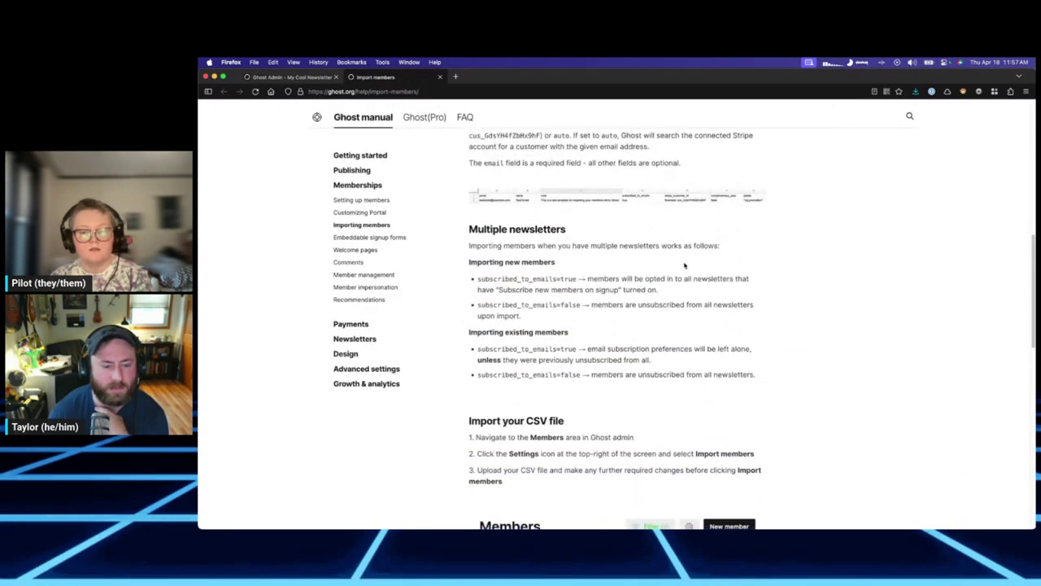
left_click(297, 76)
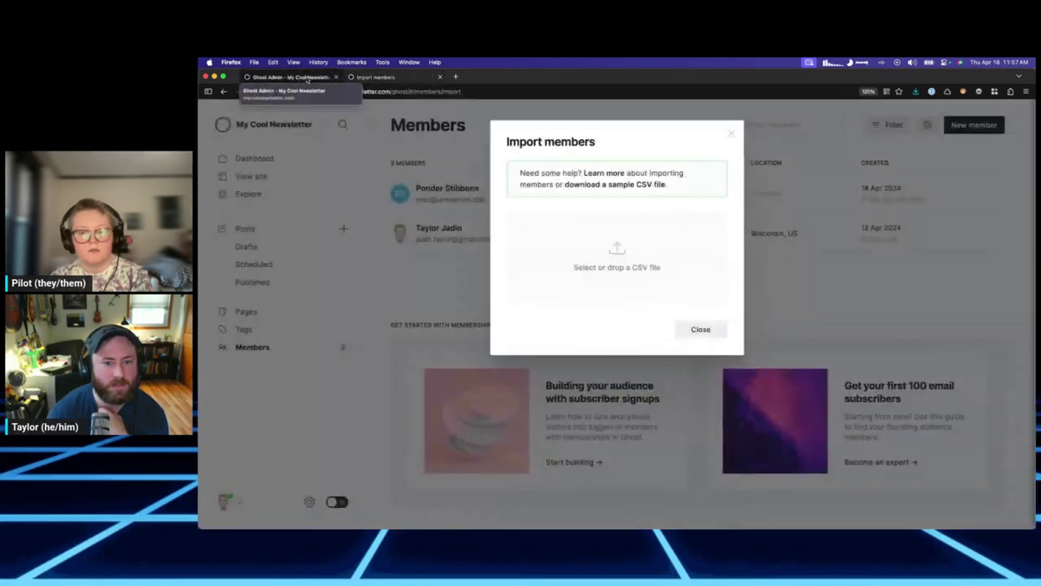
left_click(657, 185)
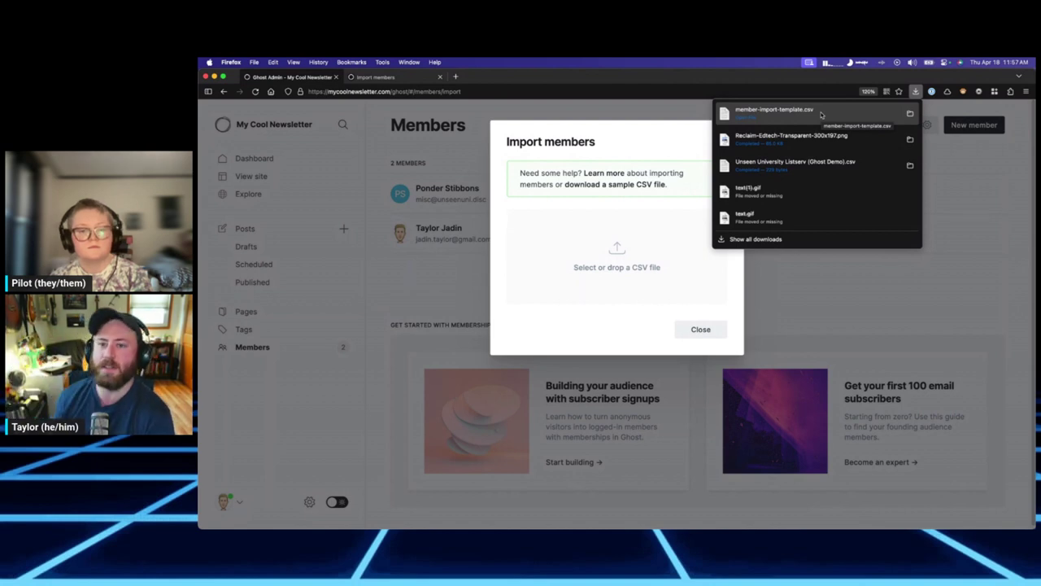
left_click(823, 112)
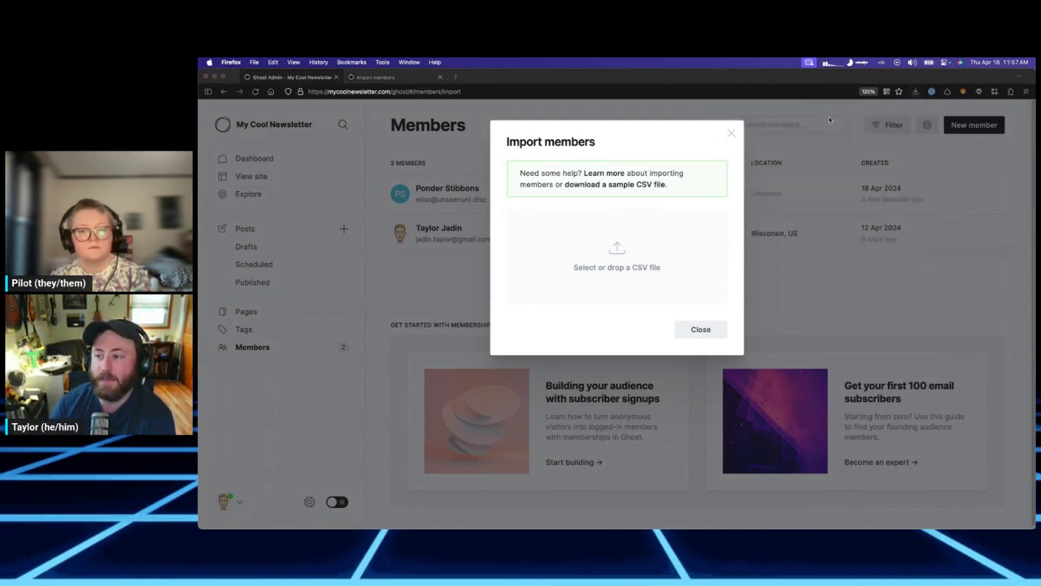
Open the member import template in Easy CSV Editor and check the email header and row-2 sample values.
left_click(789, 426)
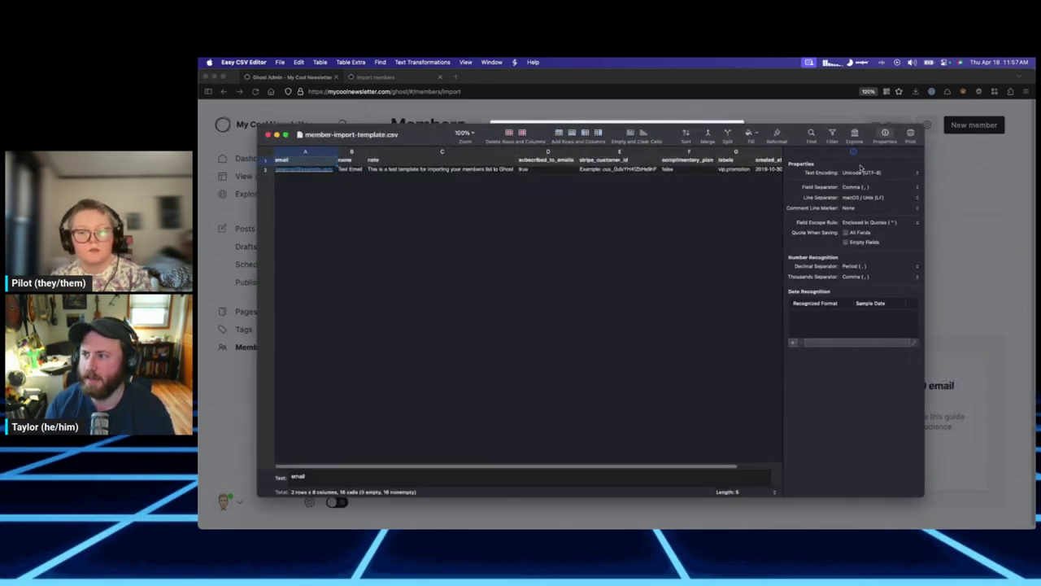
scroll(458, 200, "up", 5)
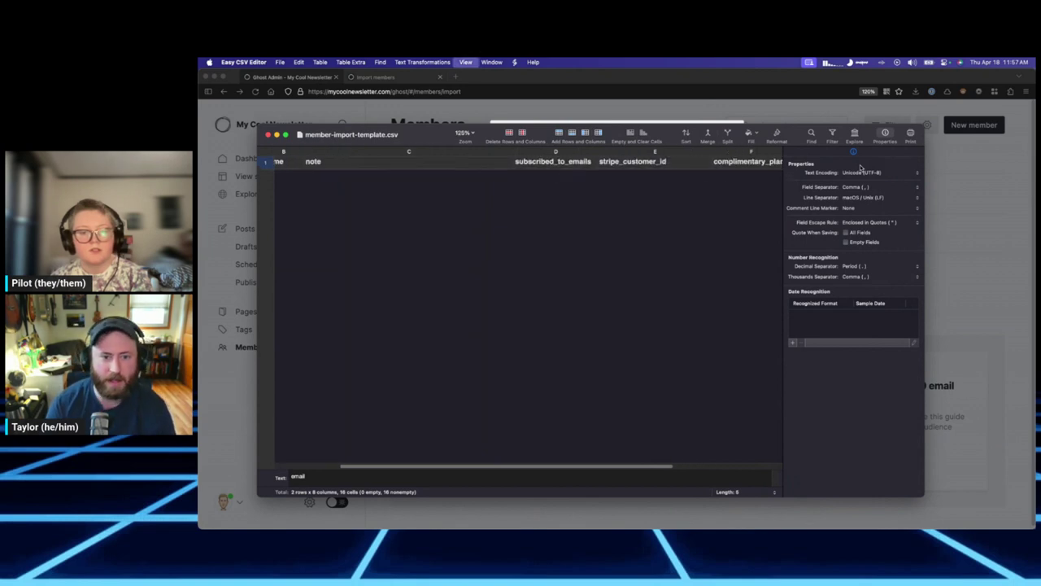
double_click(322, 167)
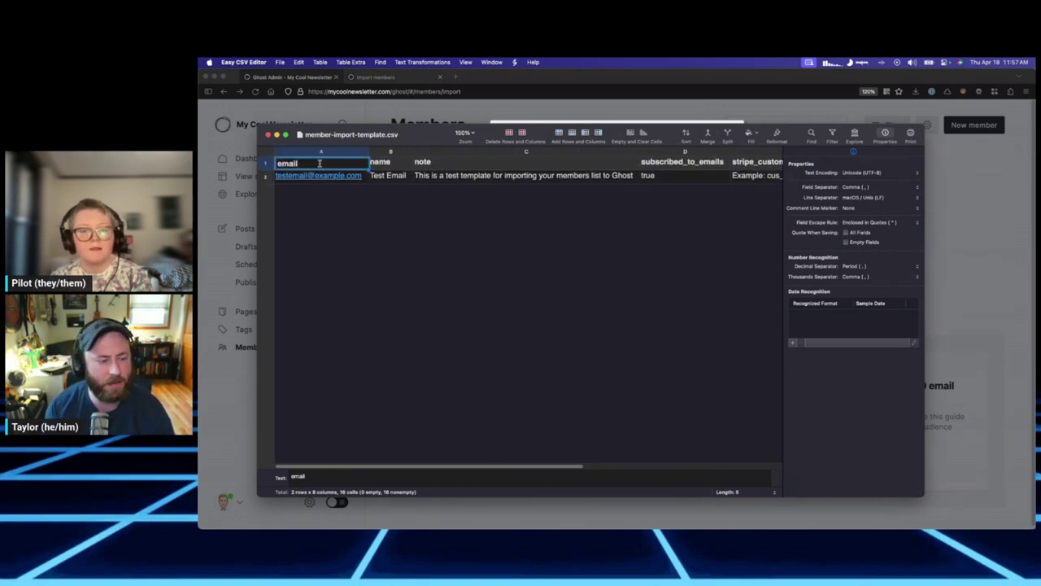
left_click(577, 178)
key("Right")
key("Right")
key("Right")
key("Right")
key("Right")
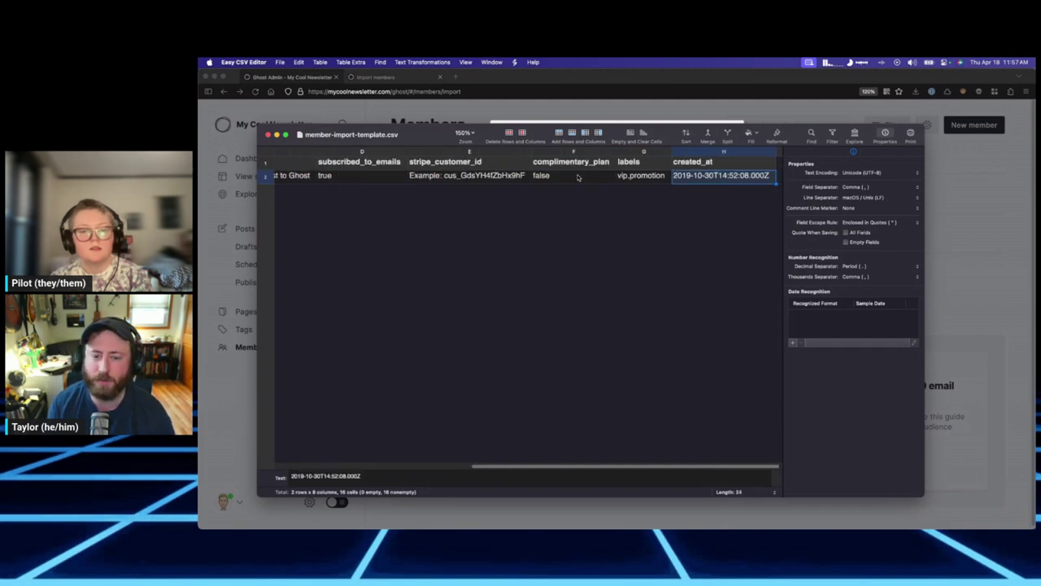
key("Left")
key("Left")
key("Left")
key("Left")
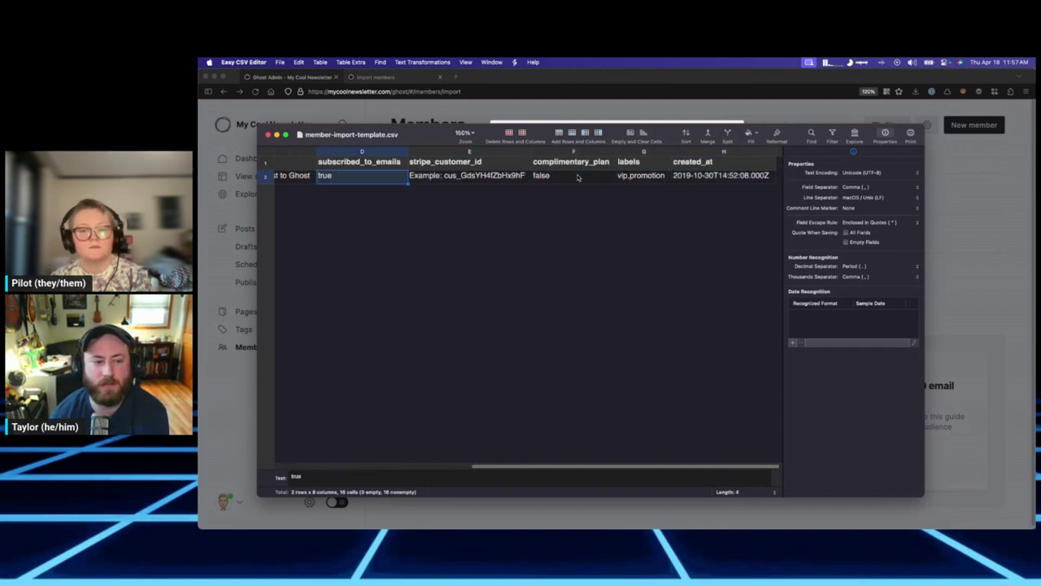
key("Right")
key("Right")
key("Right")
key("Right")
Check the created_at, note and stripe_customer_id columns, then hide the CSV editor.
key("Up")
key("Down")
key("Left")
key("Left")
key("Left")
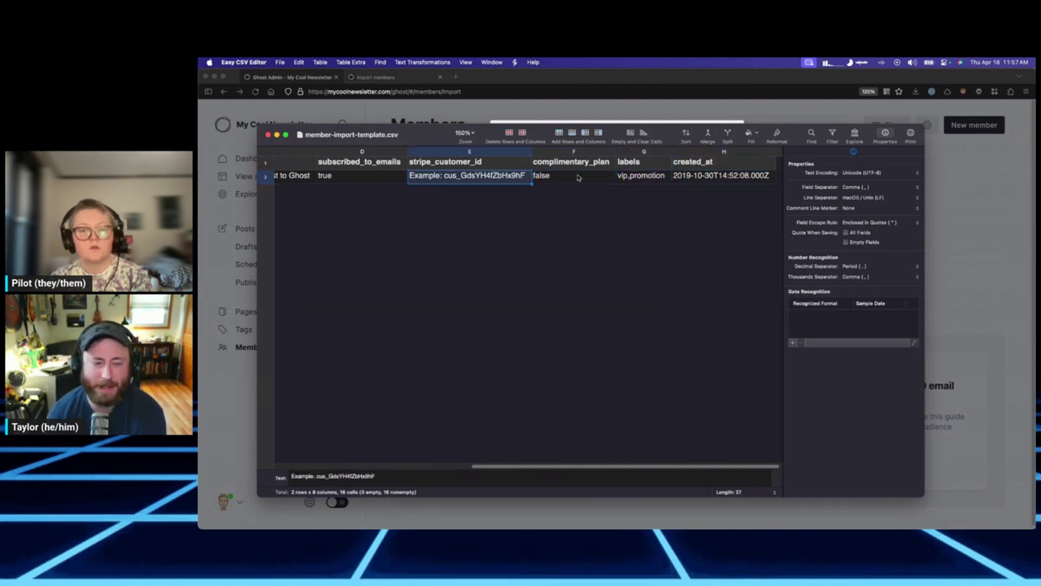
key("Left")
key("Left")
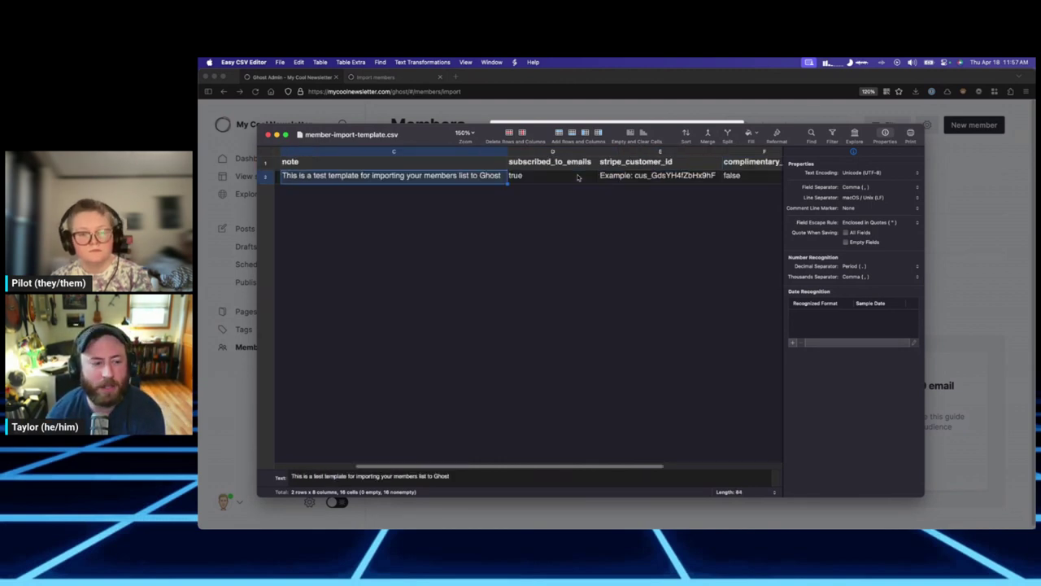
key("Right")
key("Right")
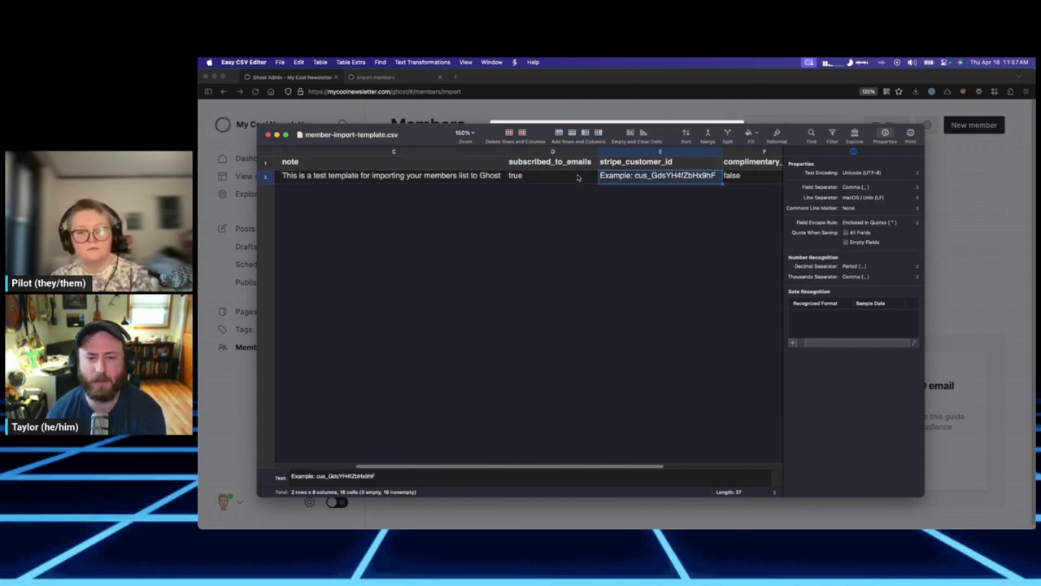
key("Up")
key("Down")
key("Left")
key("Right")
key("Up")
key("Down")
key("Left")
key("Left")
key("Left")
key("Left")
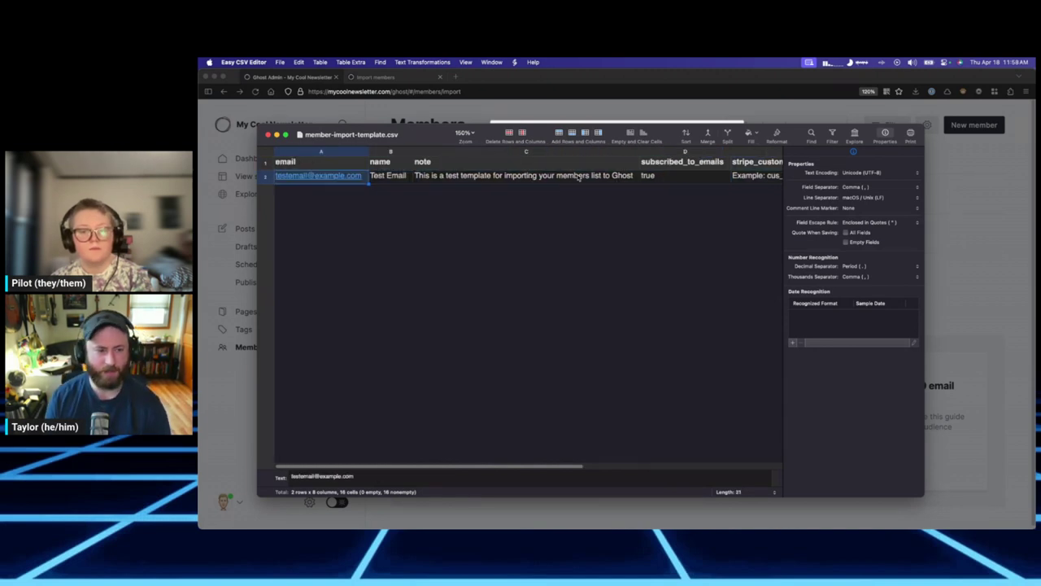
left_click_drag(311, 136, 390, 148)
key("super+w")
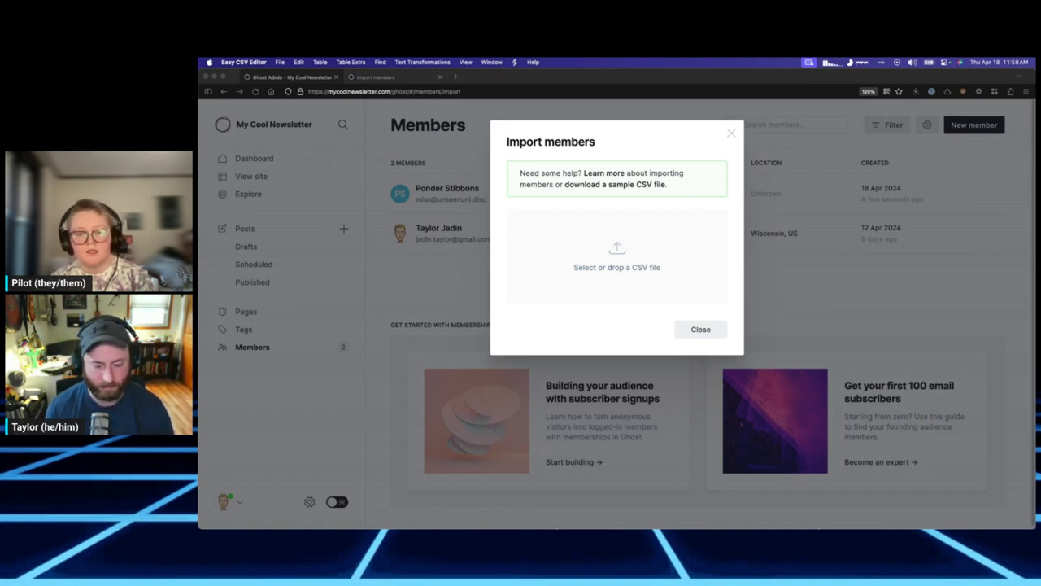
Replace the template with the six-member CSV from Downloads in Ghost's import dialog.
mouse_move(525, 514)
left_click_drag(836, 515, 642, 266)
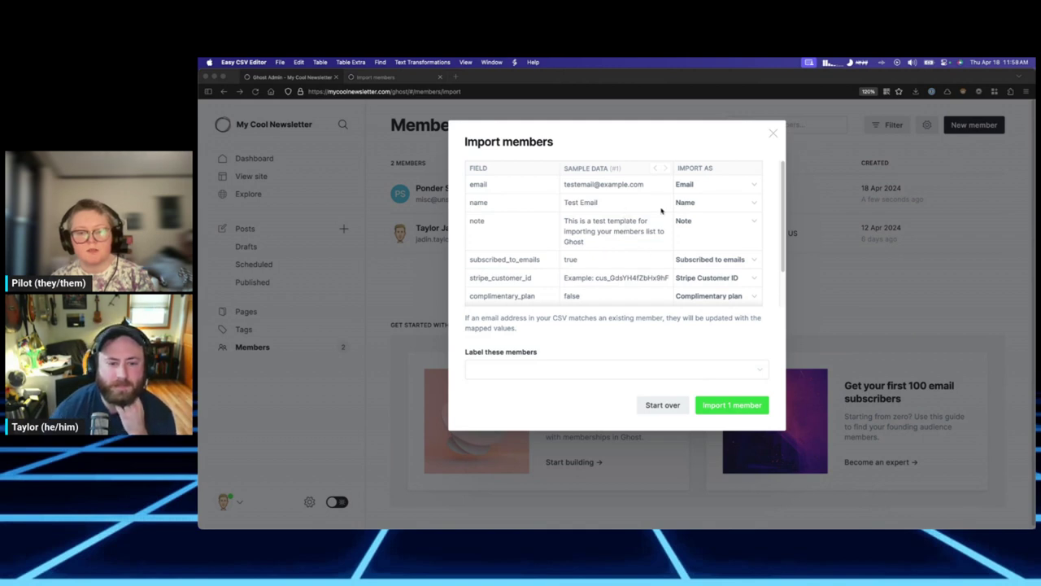
left_click(649, 406)
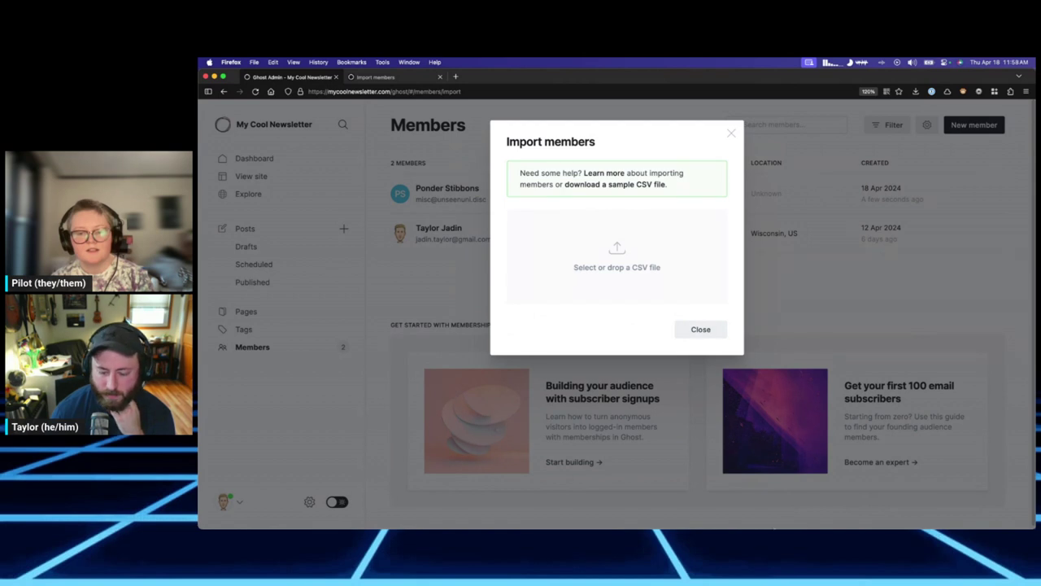
mouse_move(760, 514)
left_click(836, 513)
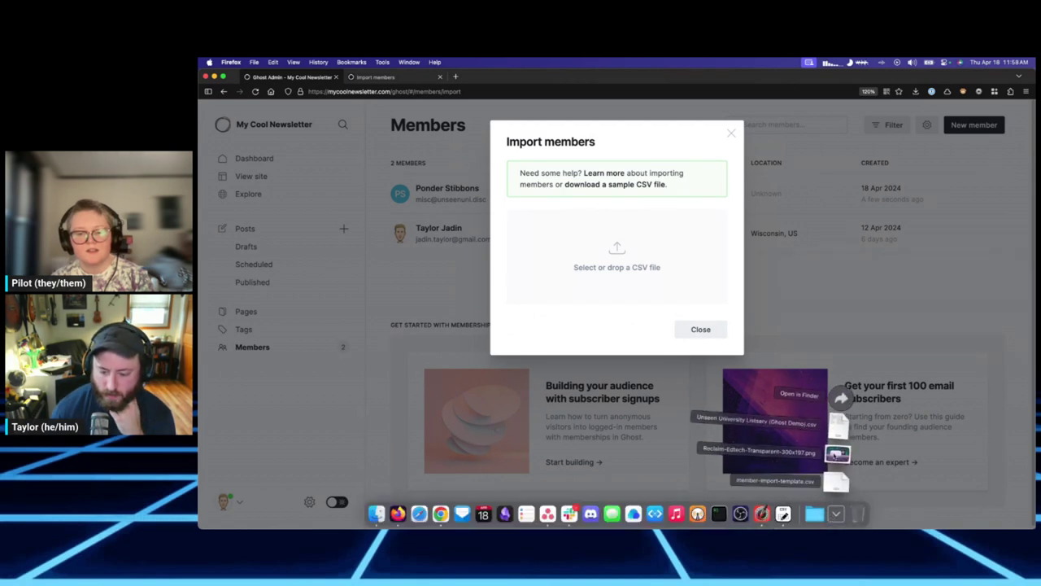
left_click_drag(838, 425, 615, 244)
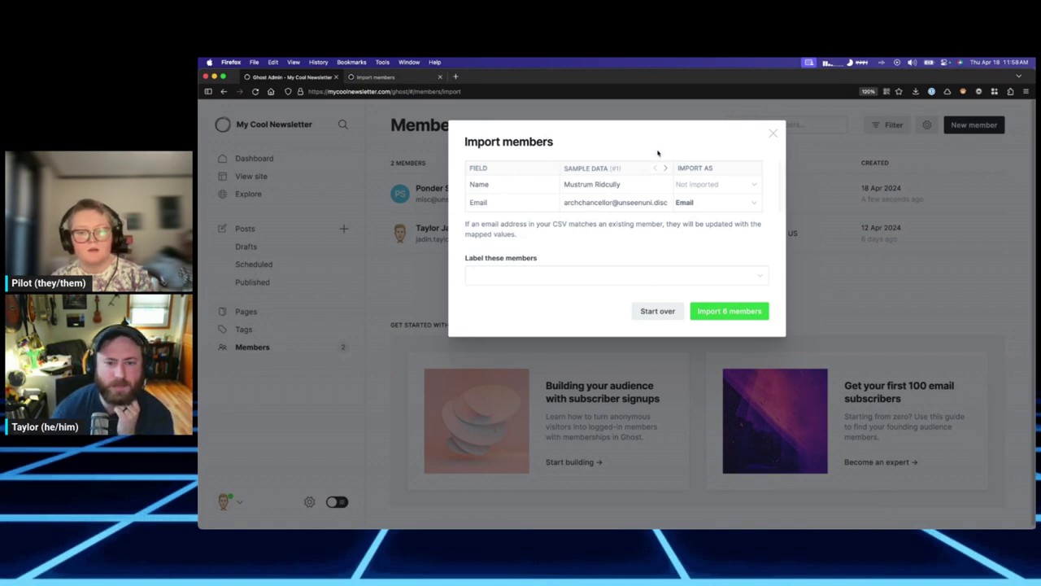
Map the CSV's Name column to Name and keep the Email column mapped to Email.
left_click(736, 185)
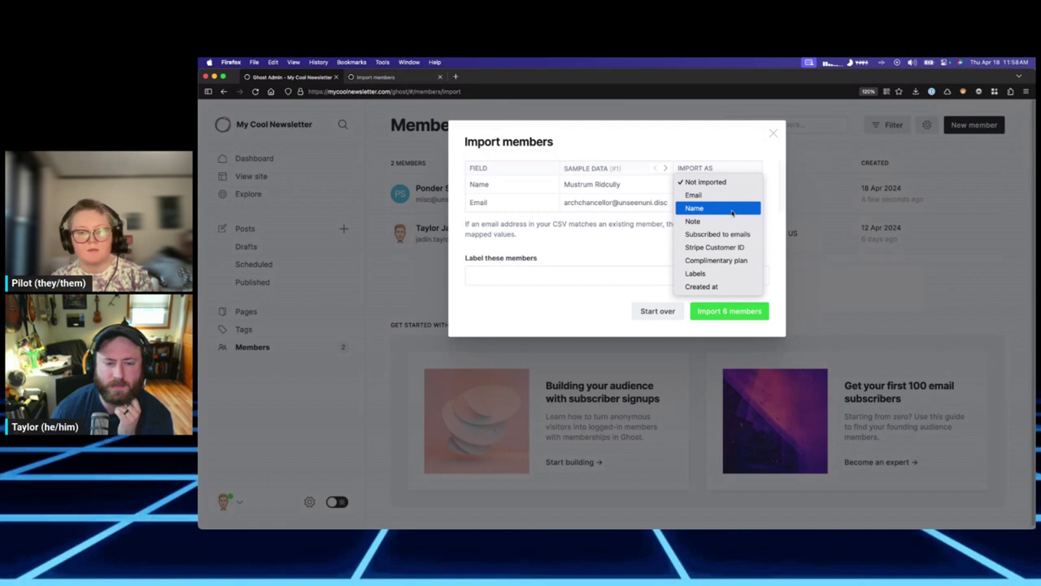
left_click(732, 210)
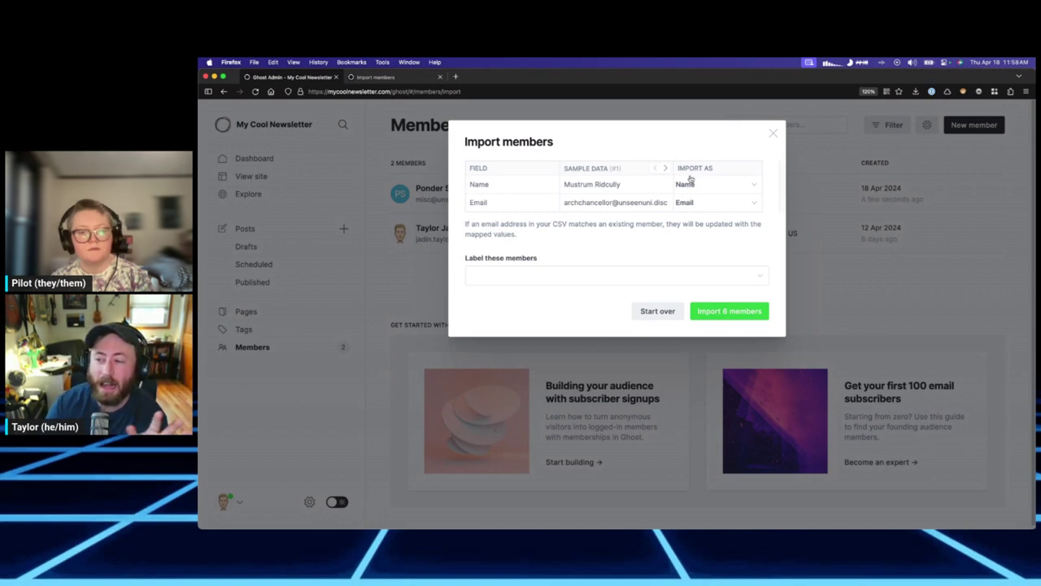
left_click(725, 203)
left_click(705, 203)
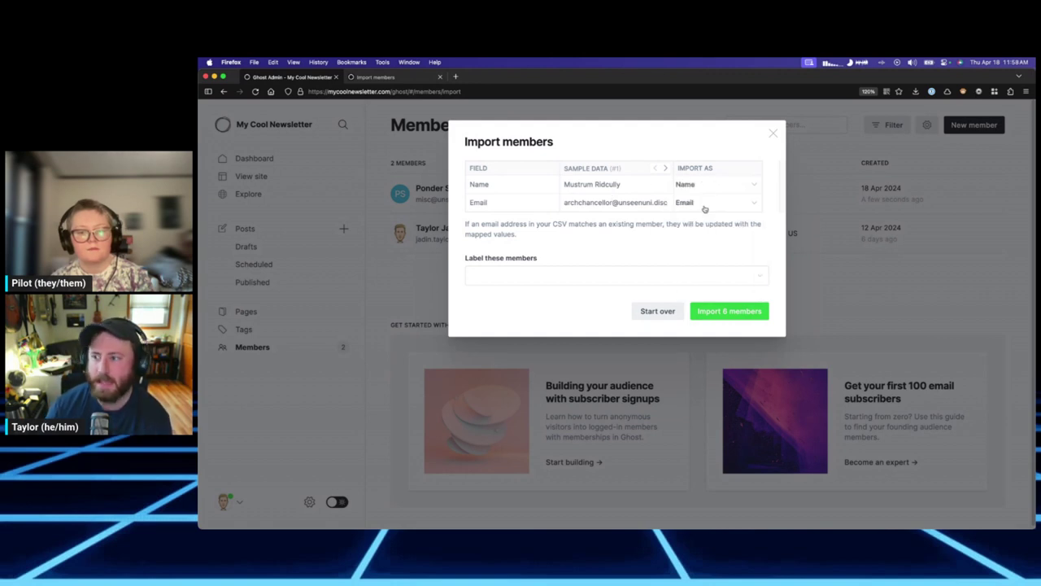
left_click(706, 184)
left_click(706, 184)
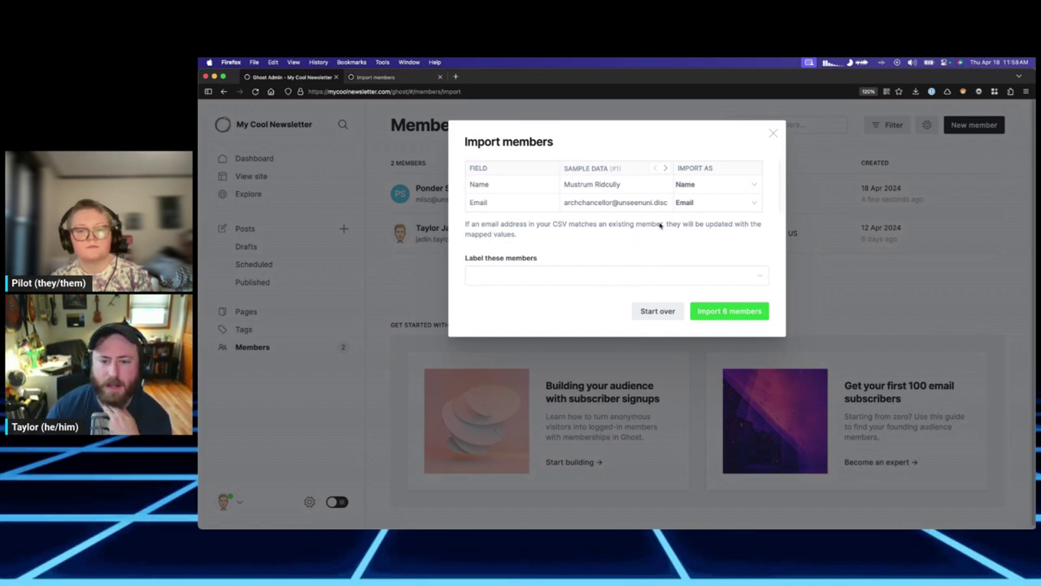
left_click(707, 202)
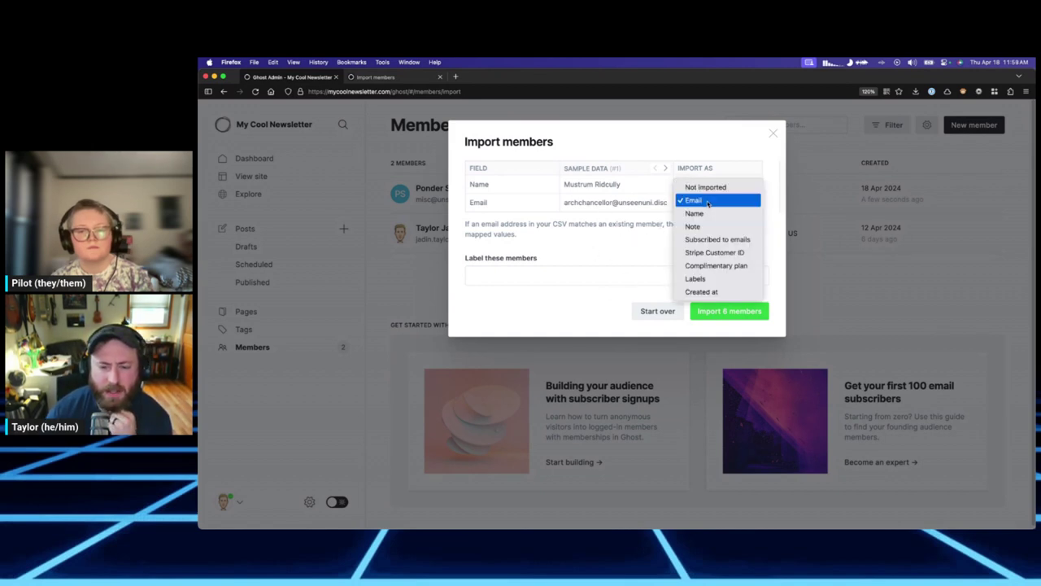
left_click(691, 201)
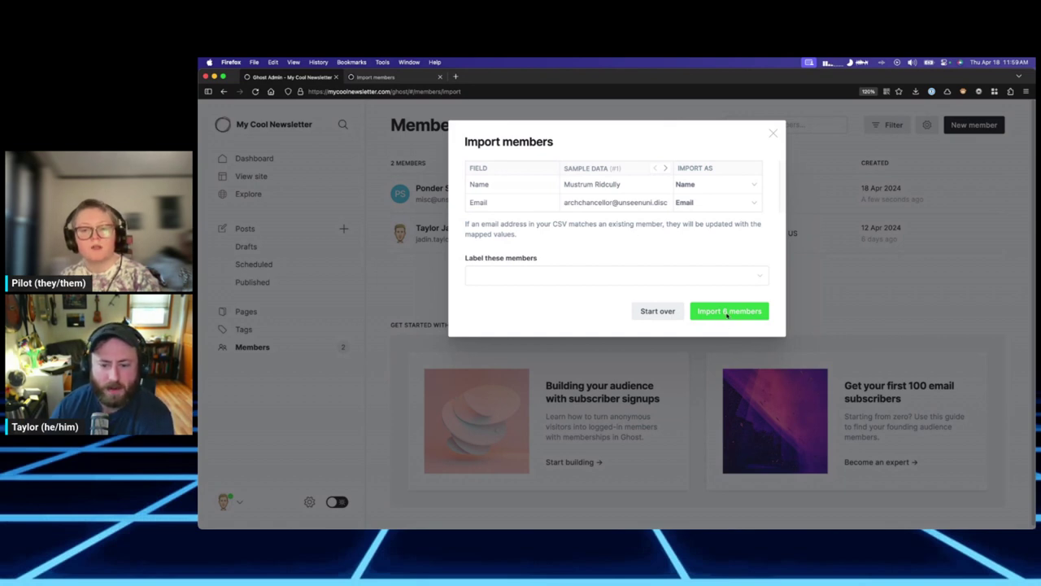
Import the 6 members without a label, keeping the Name and Email mappings.
left_click(719, 274)
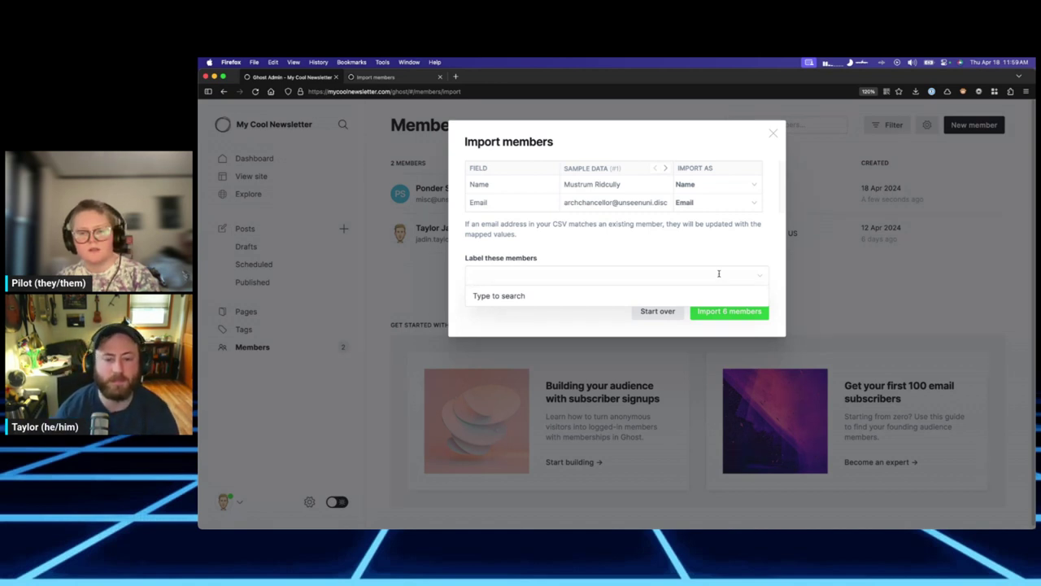
left_click(712, 244)
left_click(712, 184)
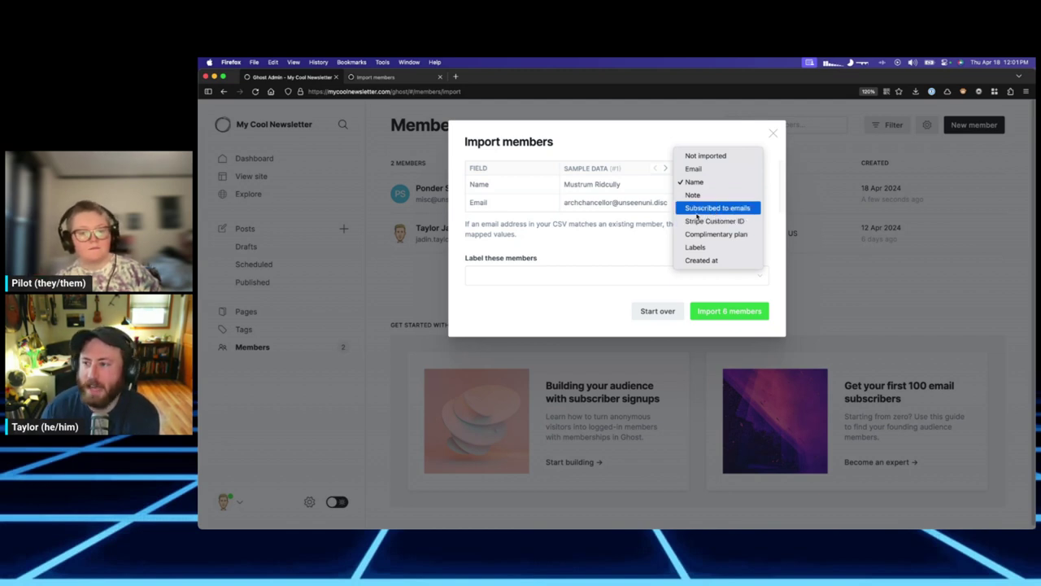
left_click(645, 248)
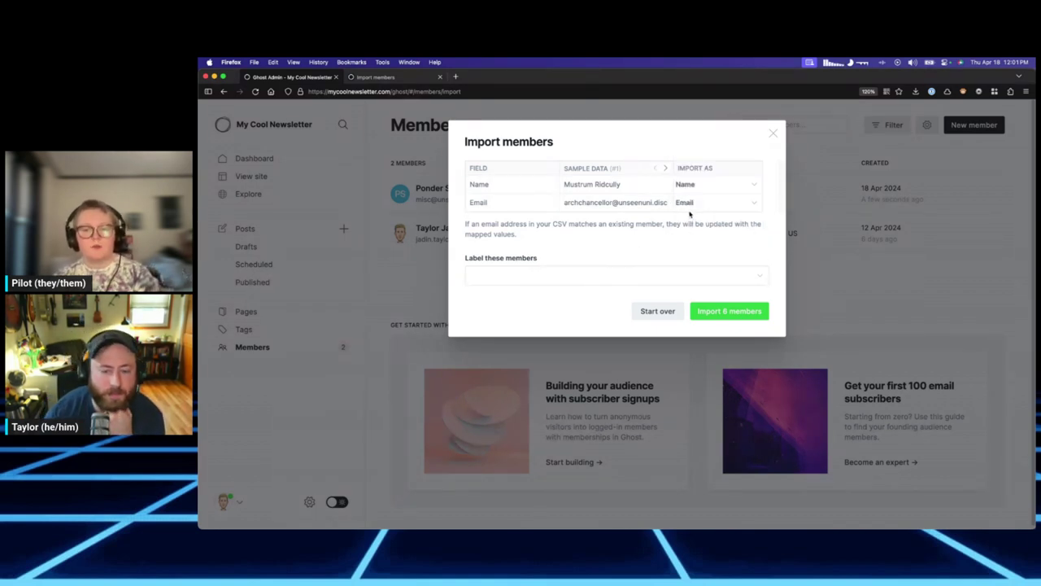
double_click(713, 299)
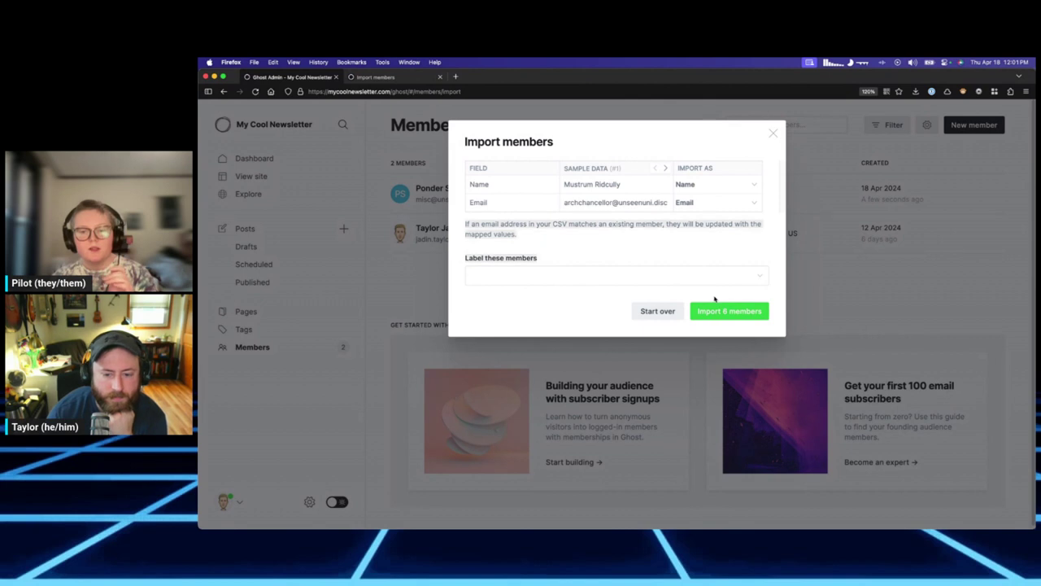
left_click(639, 257)
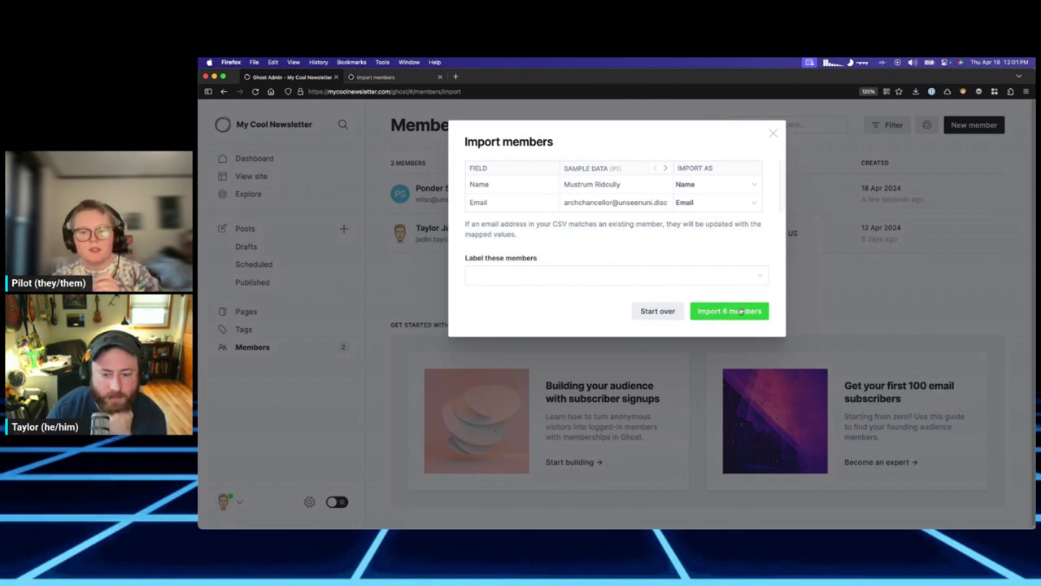
left_click(740, 312)
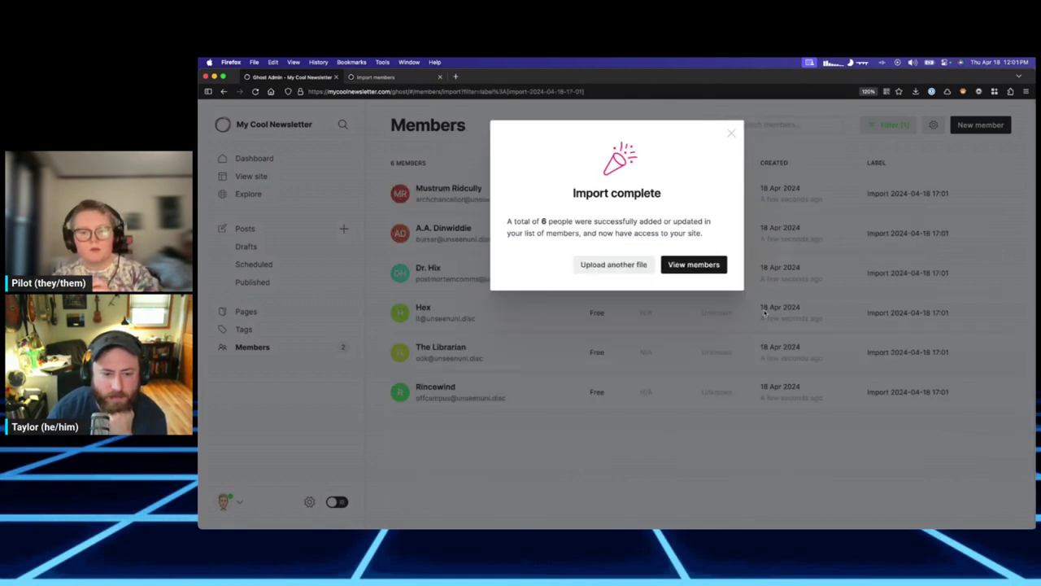
View the imported members, then remove the import label filter to list all 8 members.
left_click(689, 268)
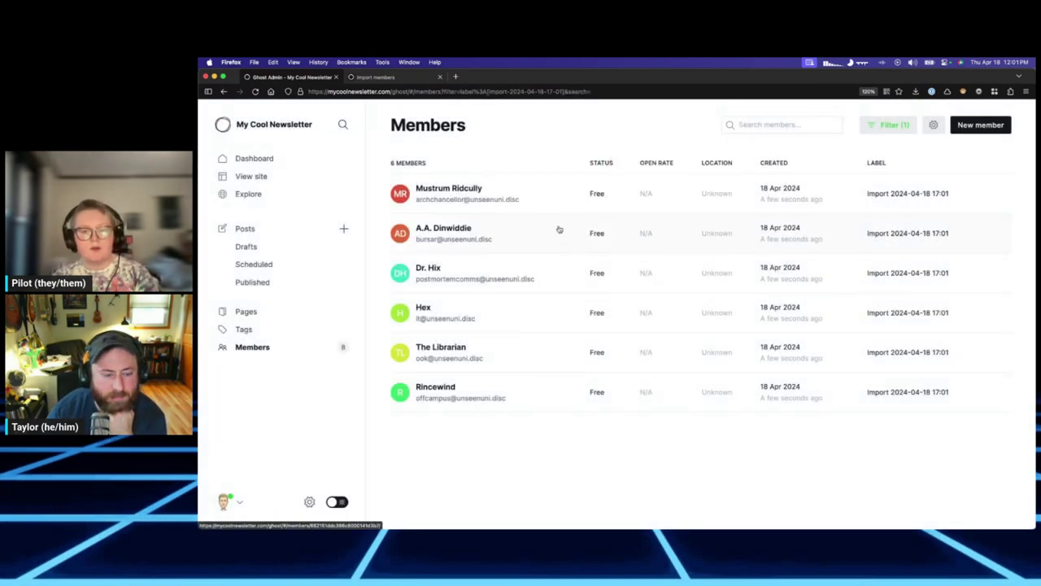
left_click(527, 312)
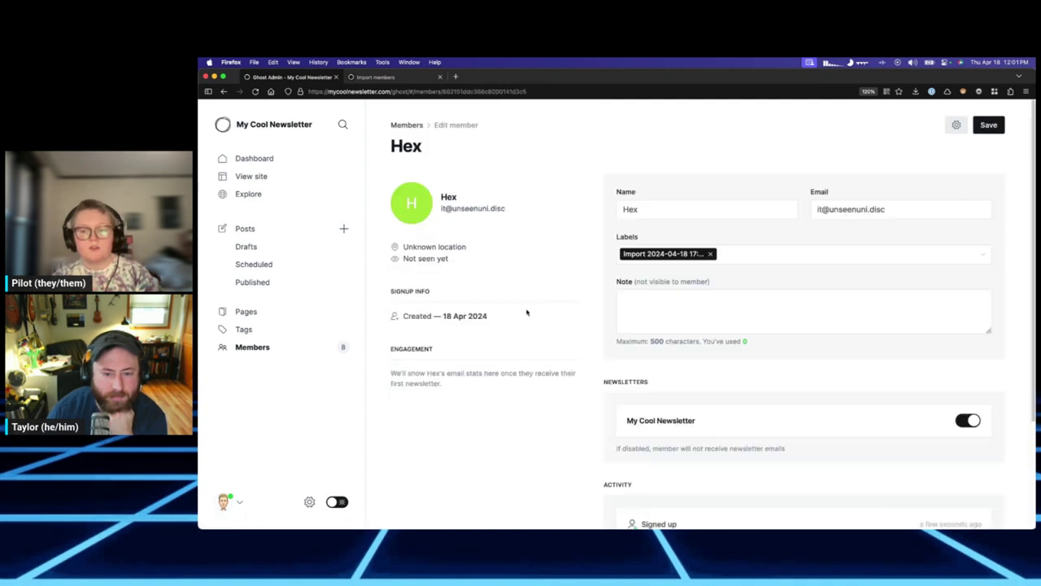
key("super+bracketleft")
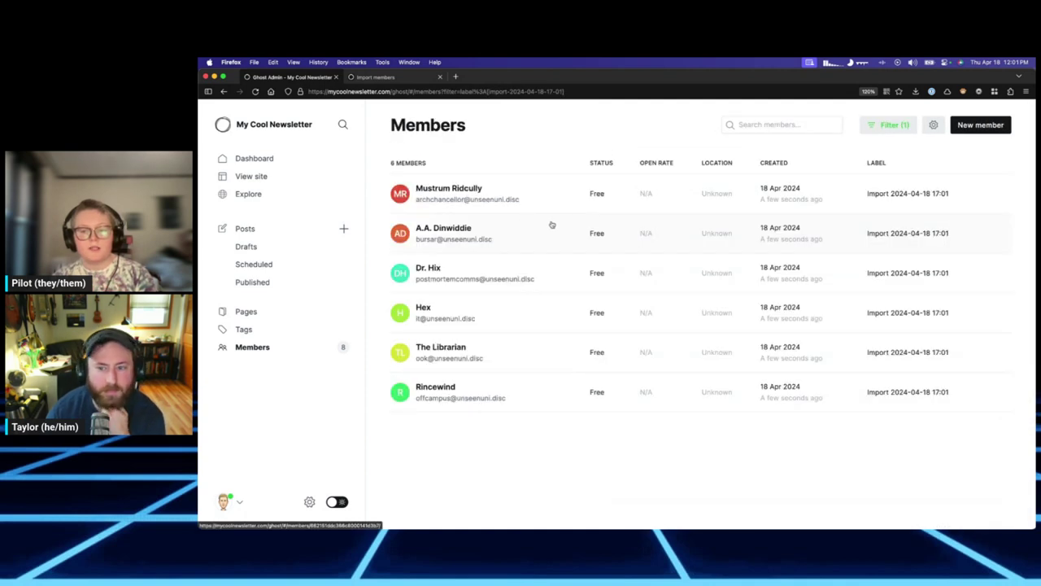
left_click(880, 129)
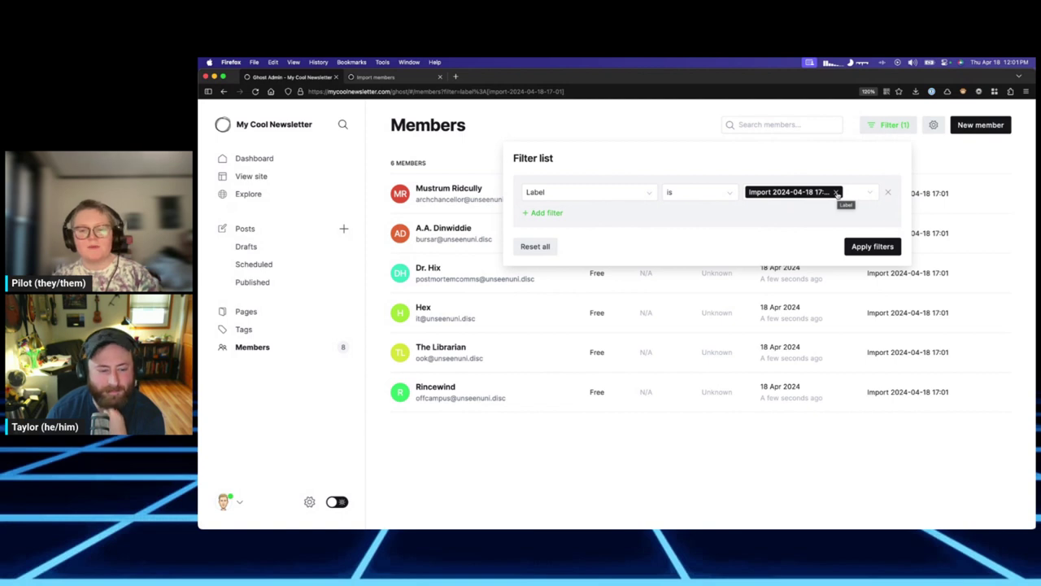
left_click(836, 193)
left_click(871, 245)
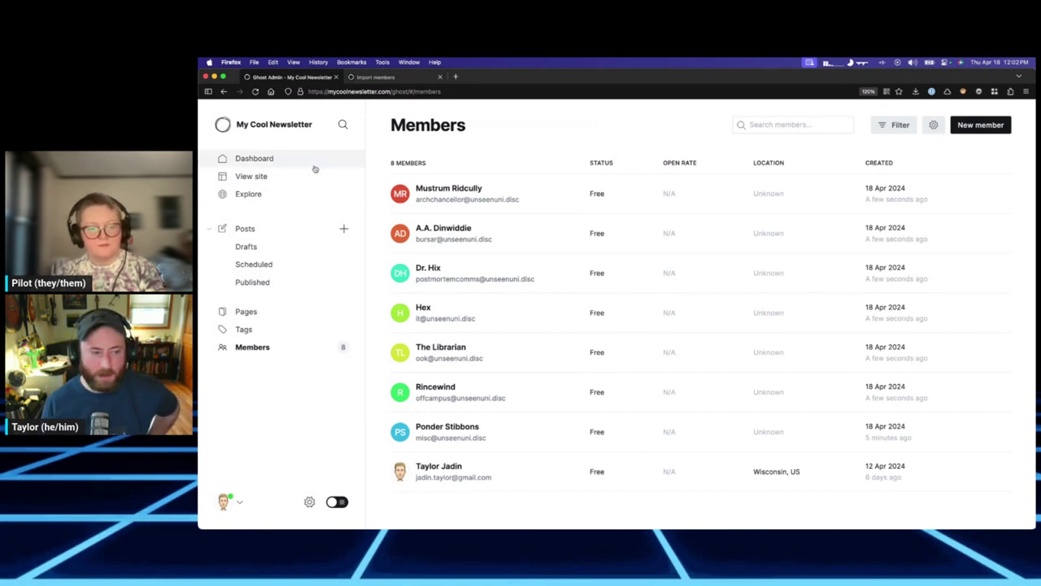
Open the Posts list, look at the 'Coming soon' post, and return to Posts.
left_click(254, 231)
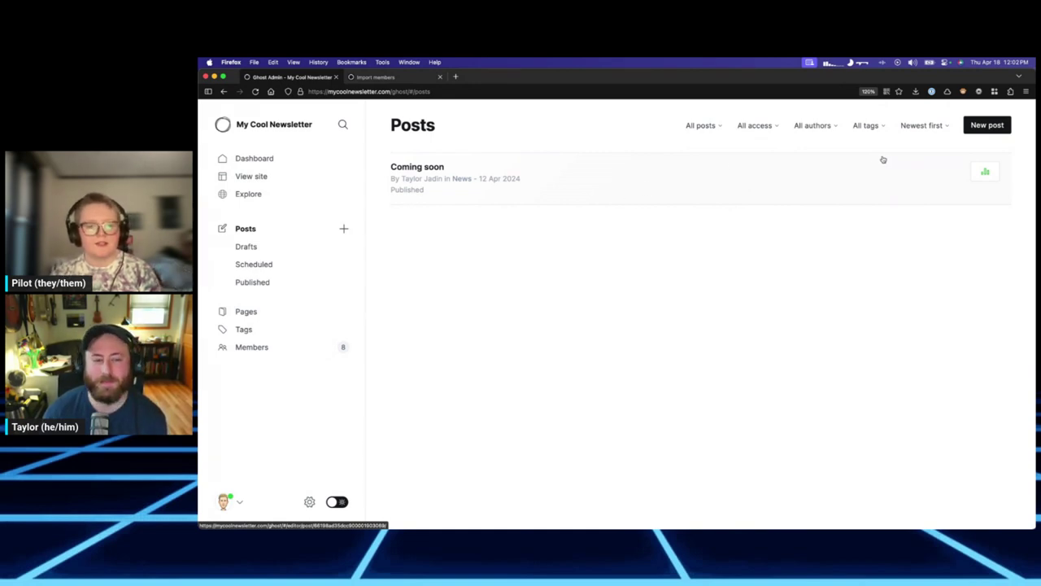
left_click(825, 176)
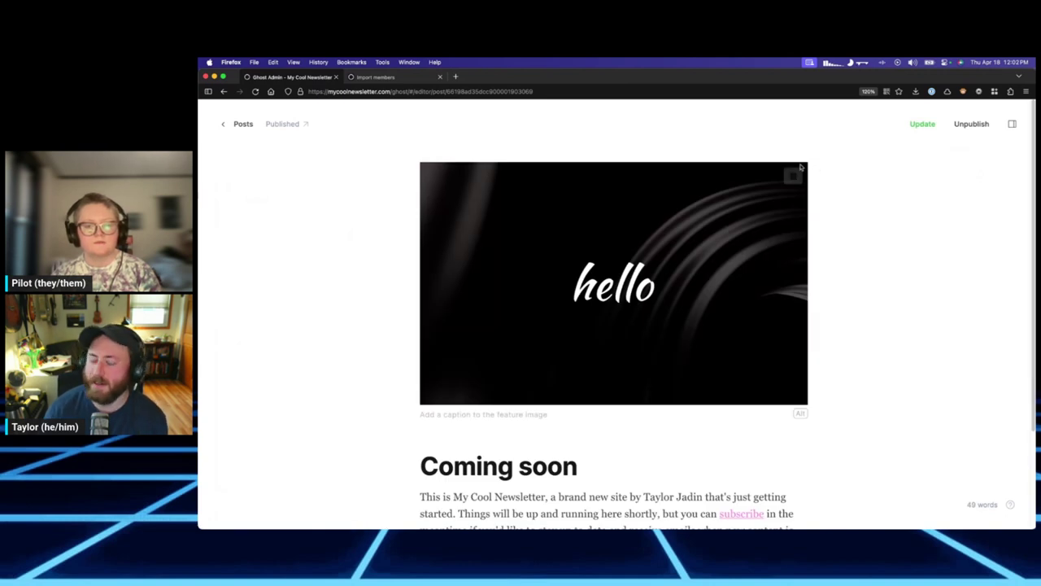
left_click(243, 124)
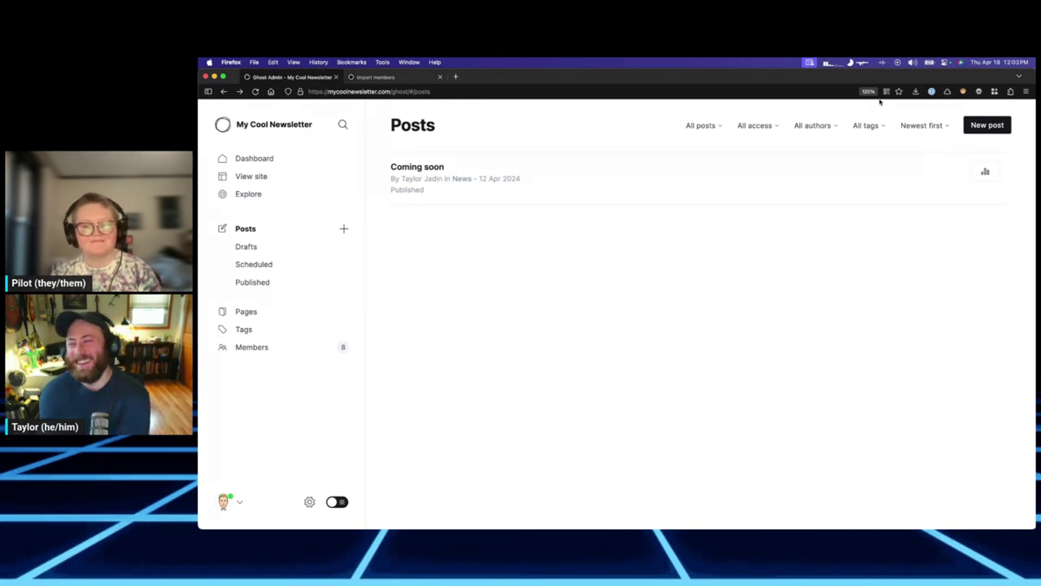
Start a post titled 'This is a really cool post' with a ;lips lorem ipsum paragraph.
left_click(979, 127)
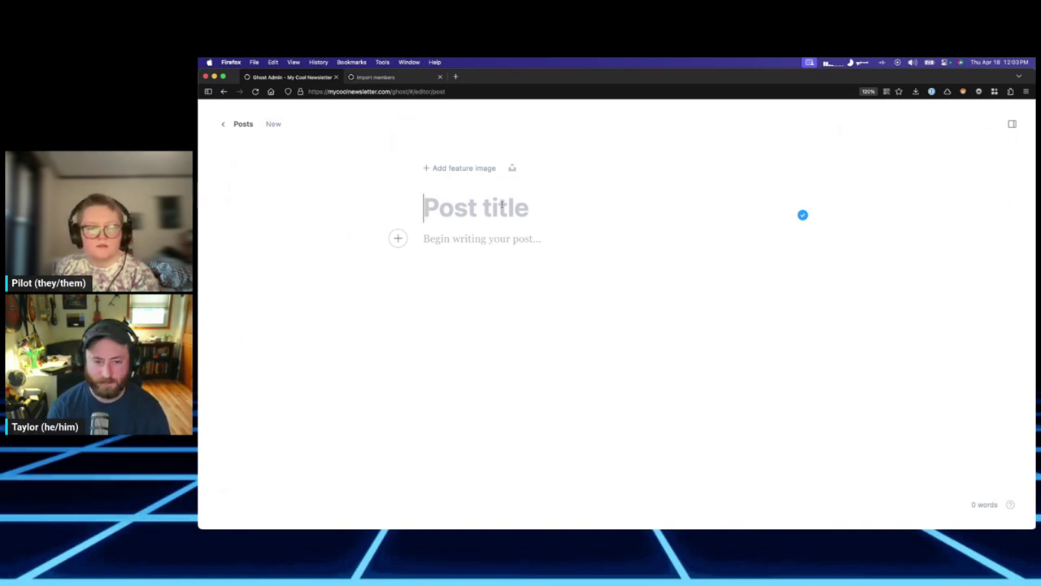
type("This is a ")
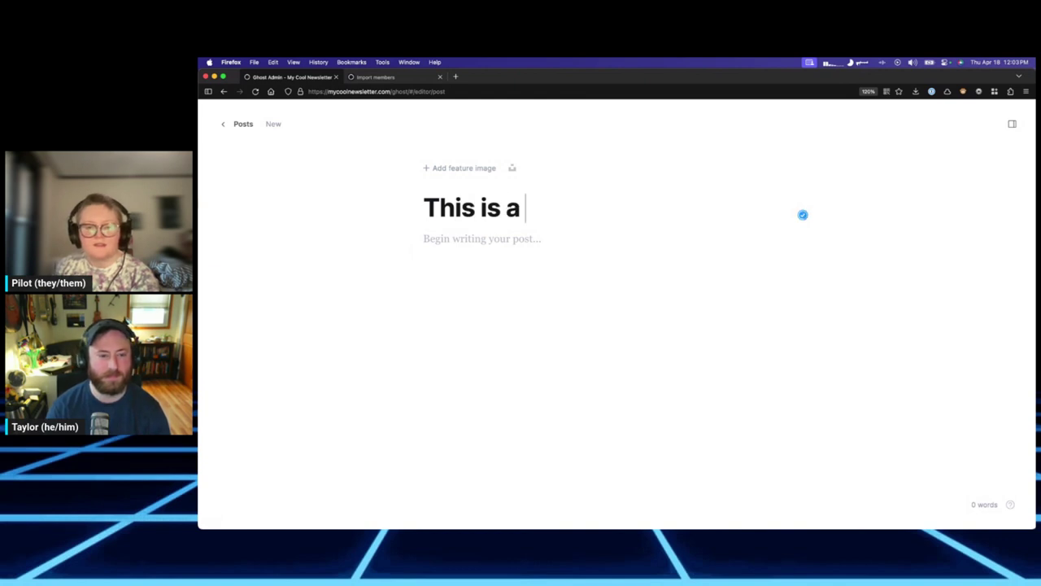
type("really cool post")
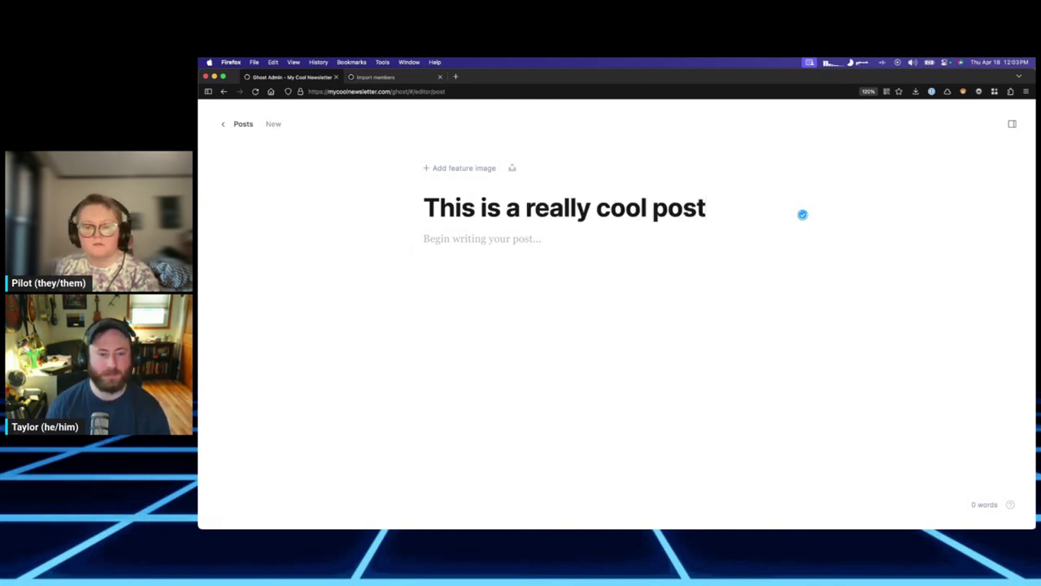
left_click(479, 239)
type(";lips")
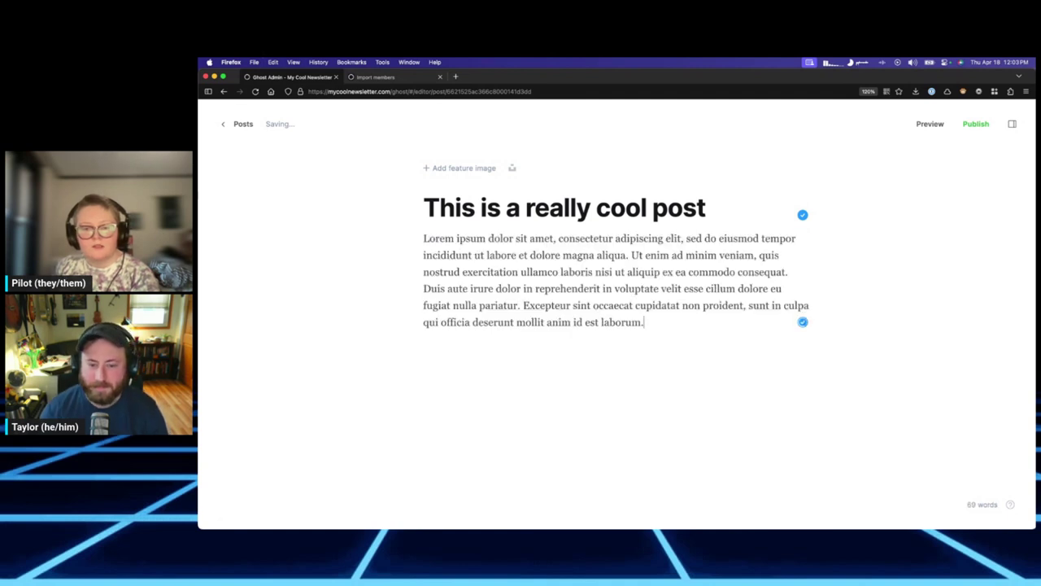
key("Return")
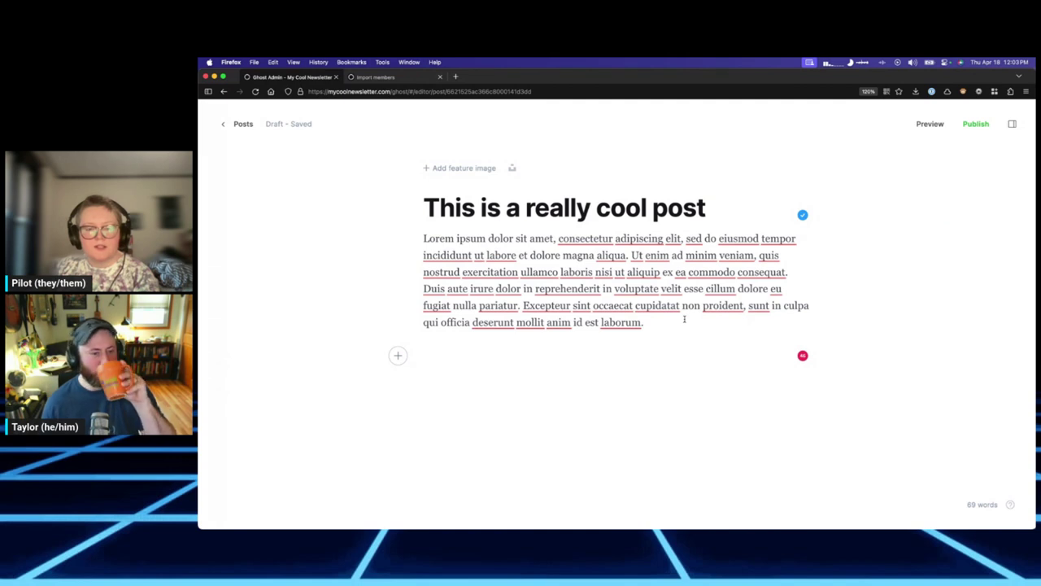
Insert a divider below the lorem ipsum paragraph.
left_click(399, 355)
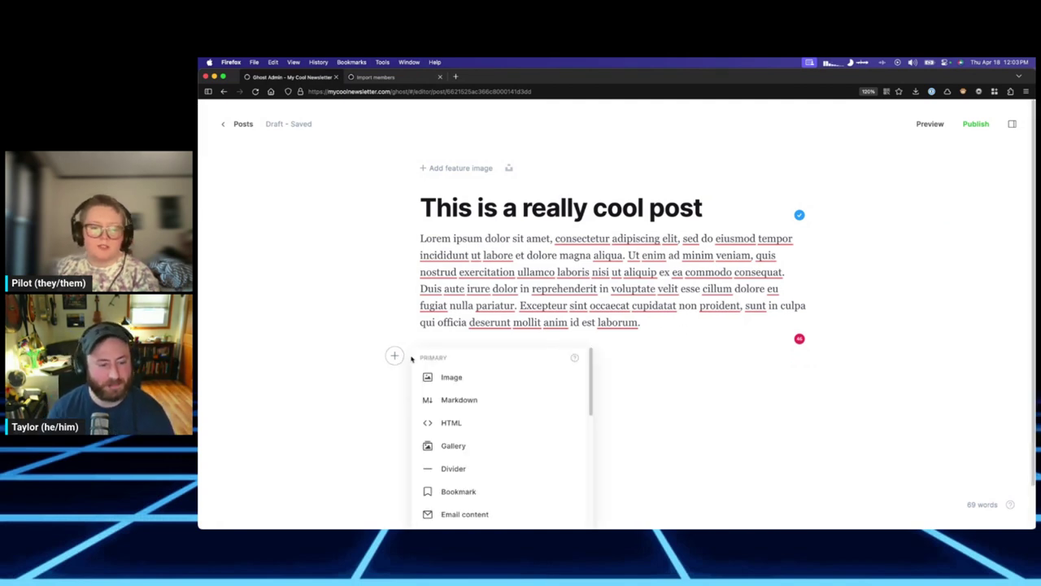
scroll(692, 409, "down", 2)
scroll(502, 410, "down", 3)
scroll(502, 410, "up", 2)
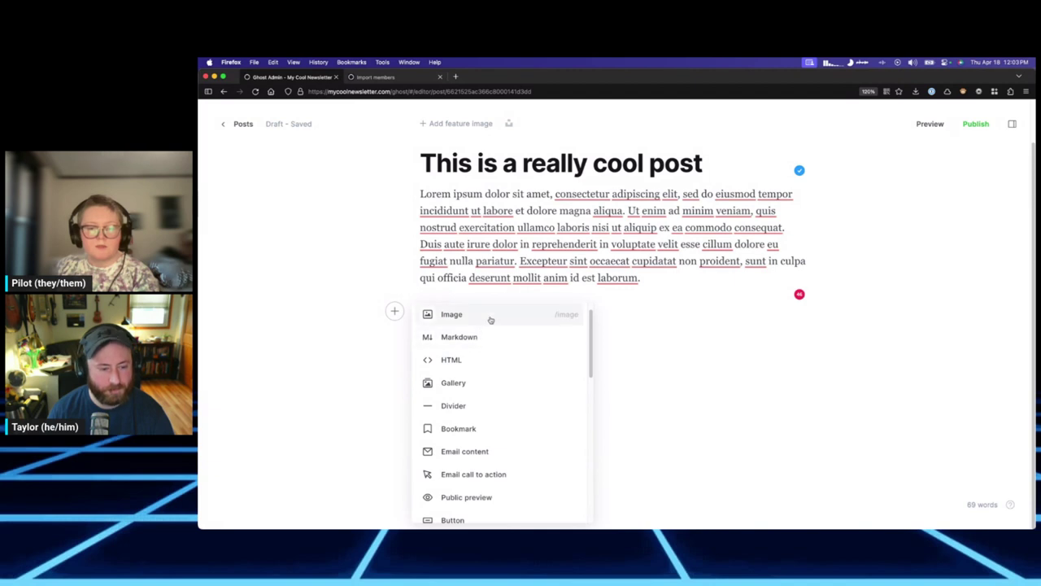
left_click(487, 405)
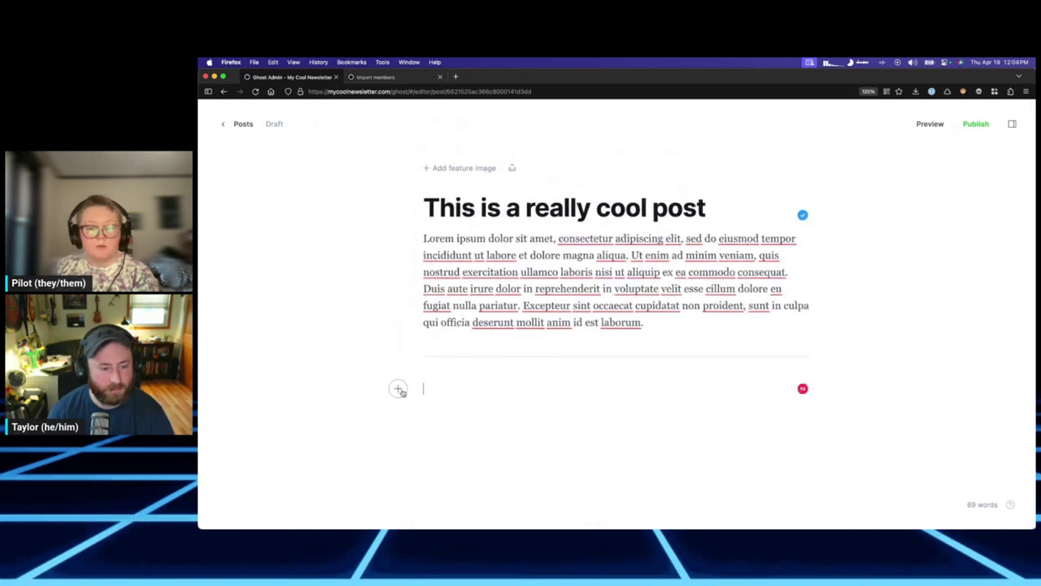
left_click(394, 388)
scroll(556, 458, "down", 2)
scroll(511, 423, "up", 2)
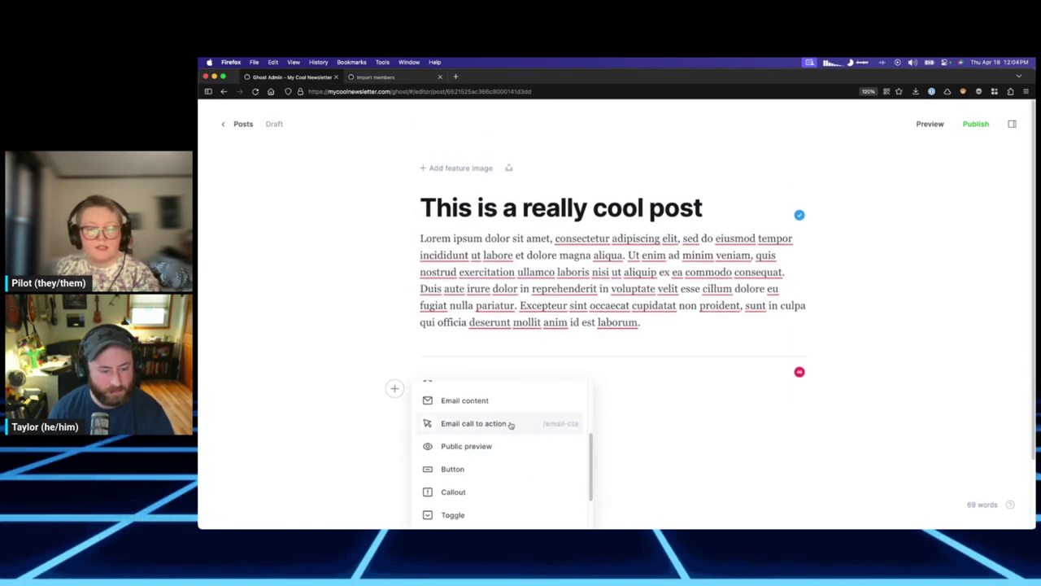
left_click(516, 405)
left_click(650, 393)
type("https:")
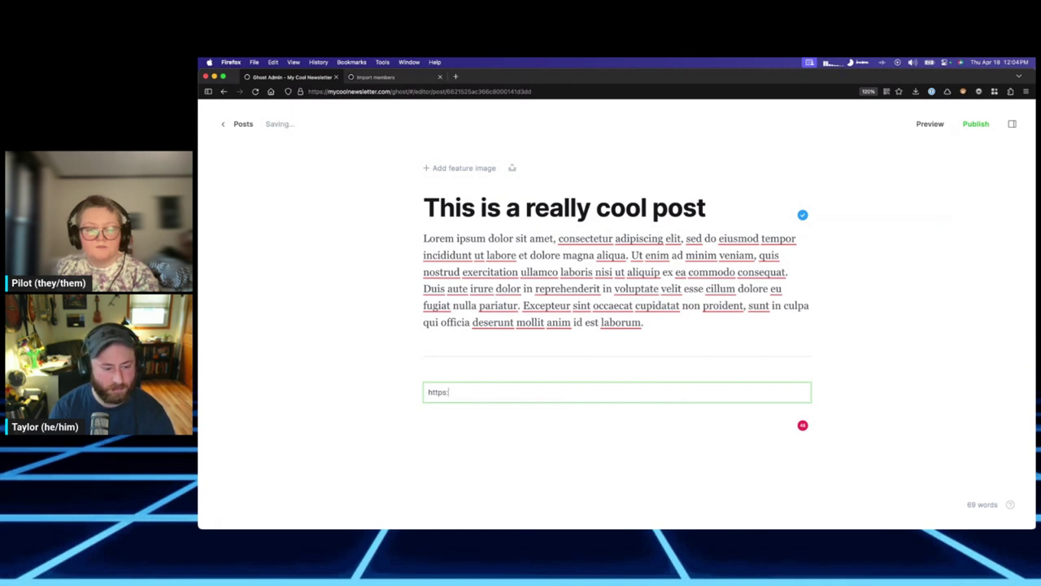
type("//reclaimhosting.com")
key("Return")
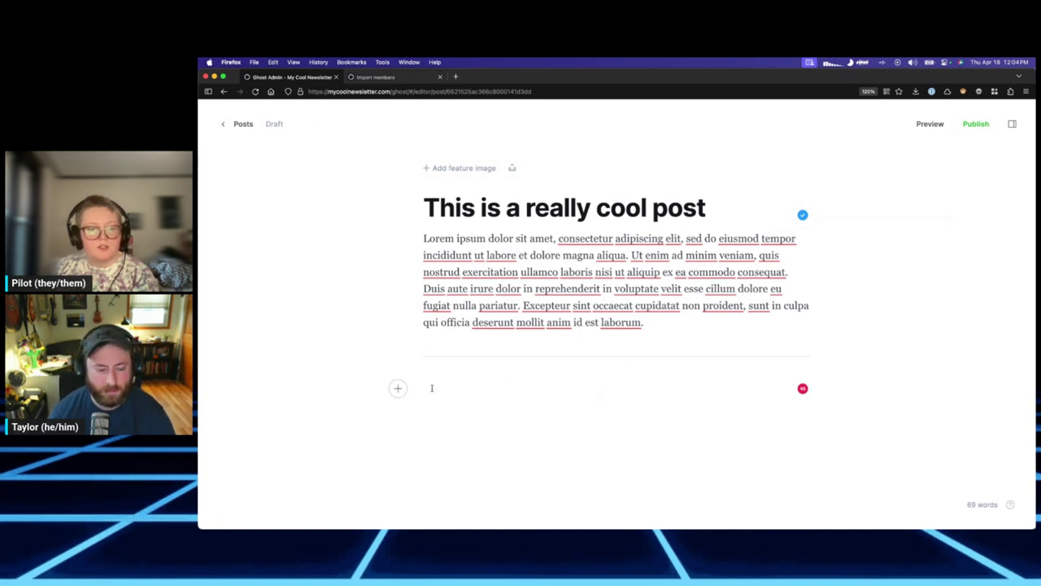
Insert another bookmark card and submit the Reclaim Hosting link.
left_click(398, 388)
scroll(529, 410, "down", 3)
scroll(500, 425, "down", 5)
scroll(503, 439, "up", 7)
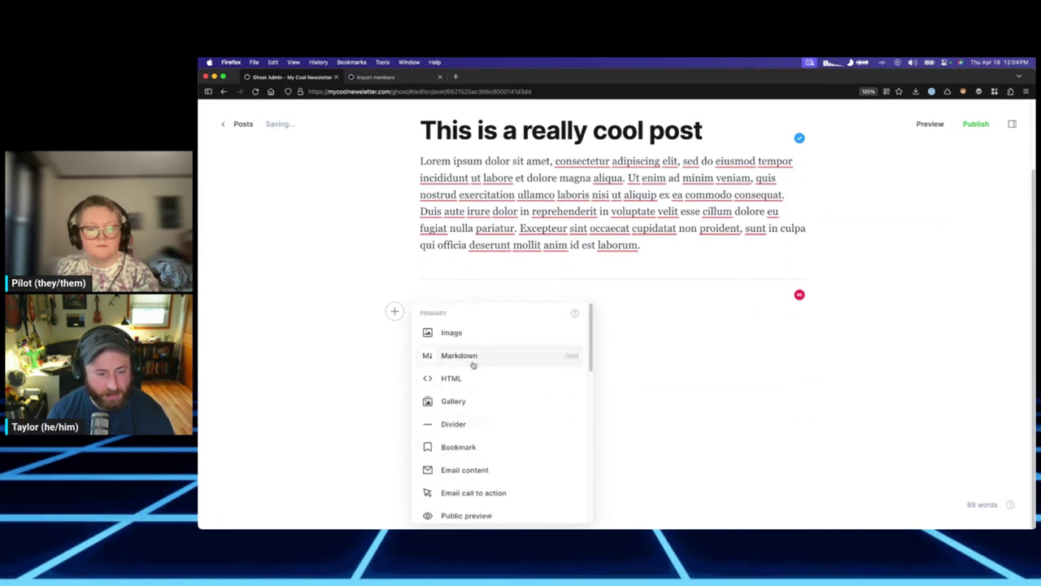
left_click(485, 451)
type("https://ww.re")
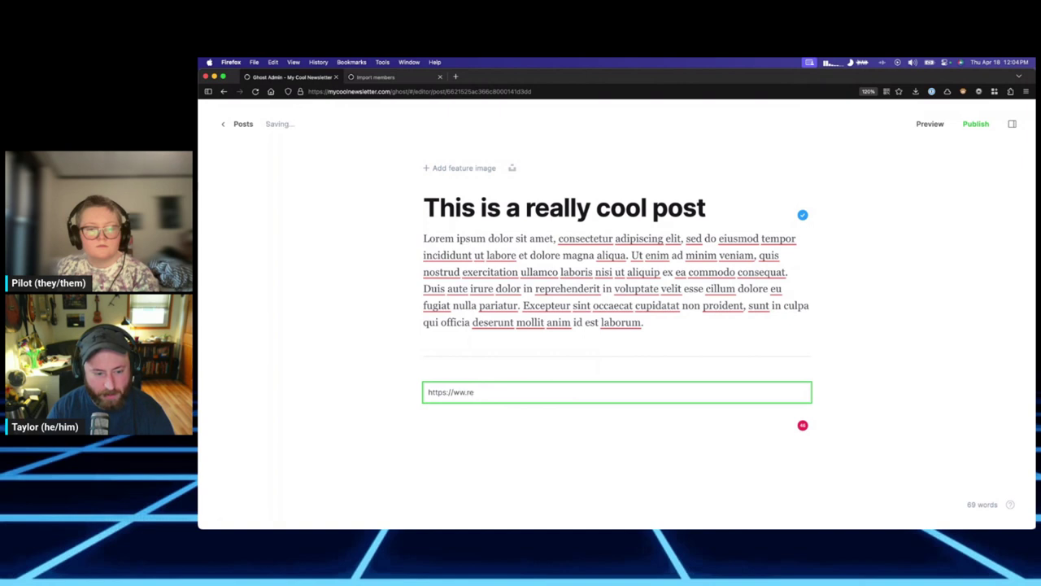
key("BackSpace")
key("BackSpace")
key("BackSpace")
type("w")
type(".reclaimhostingt")
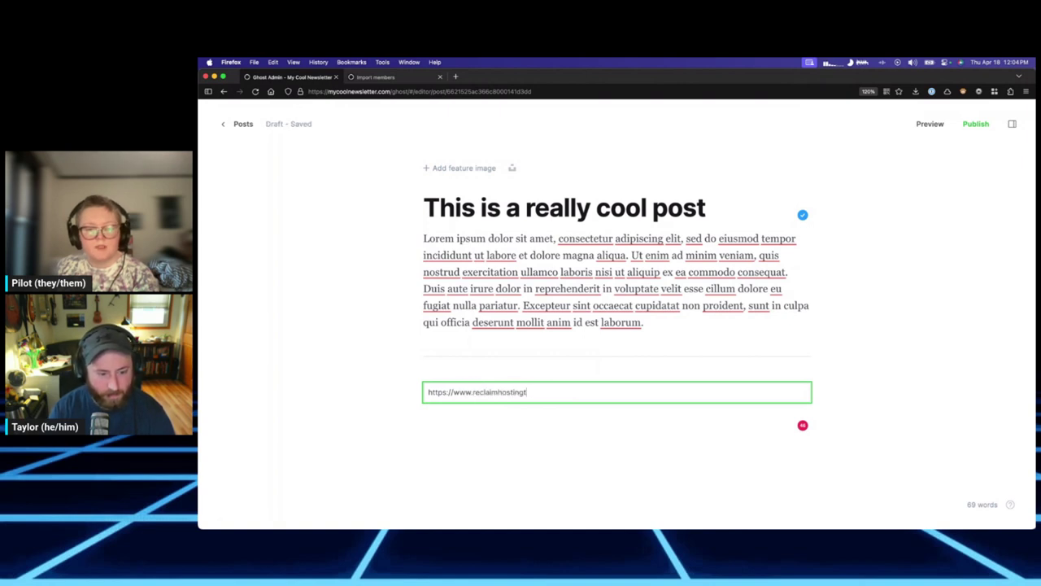
type(".com")
key("Return")
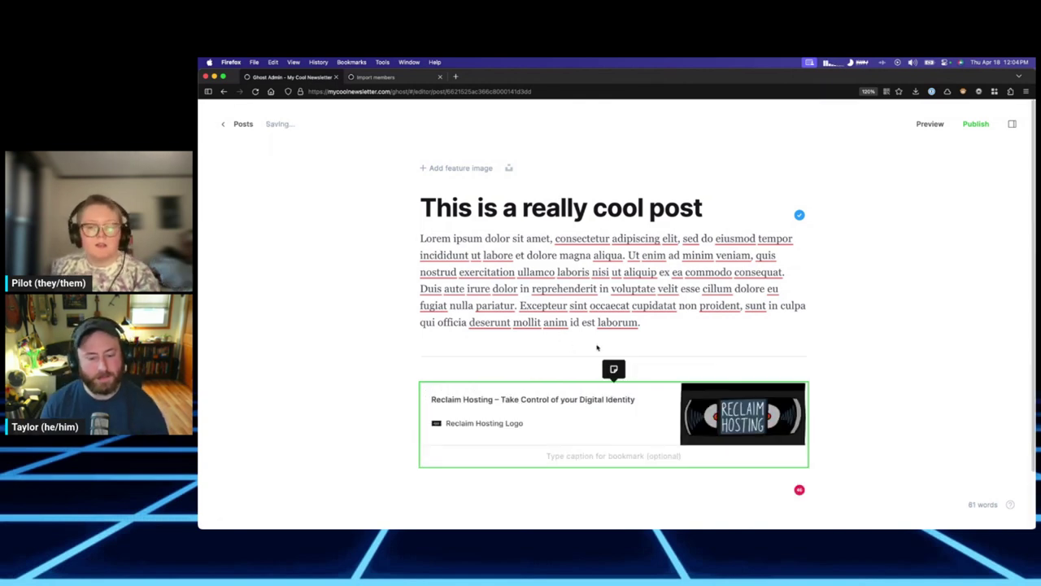
Caption the bookmark card 'a neat website.'.
left_click(578, 457)
type("a neat w")
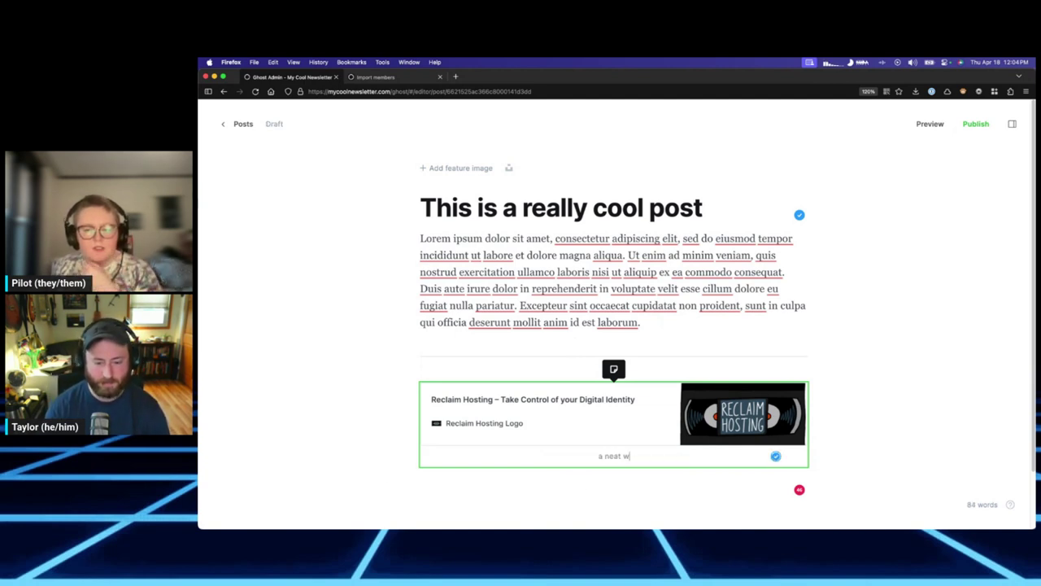
type("ebsite.")
Add an empty paragraph directly after the opening lorem paragraph.
left_click(597, 351)
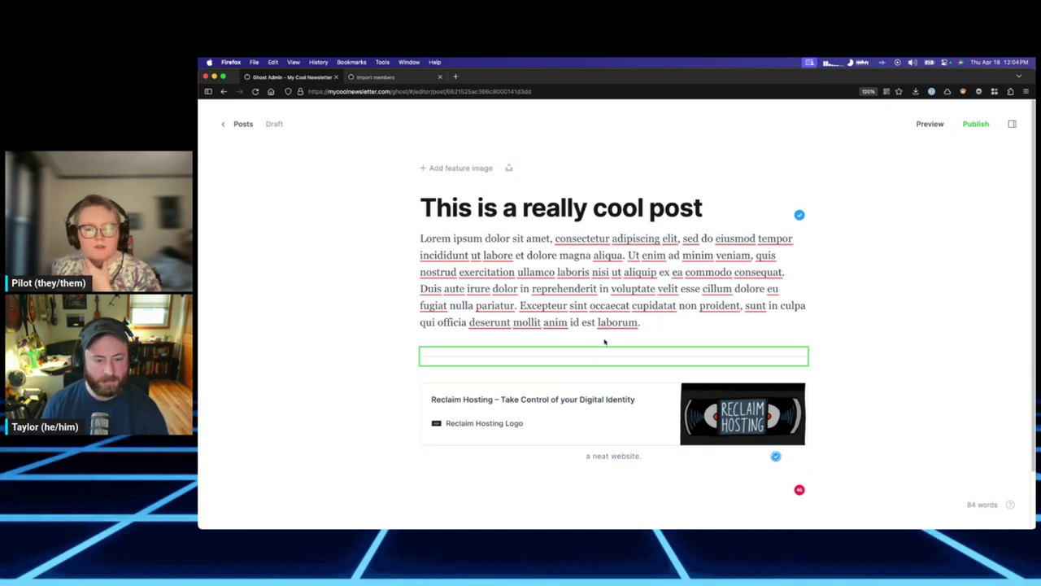
left_click(723, 324)
key("Return")
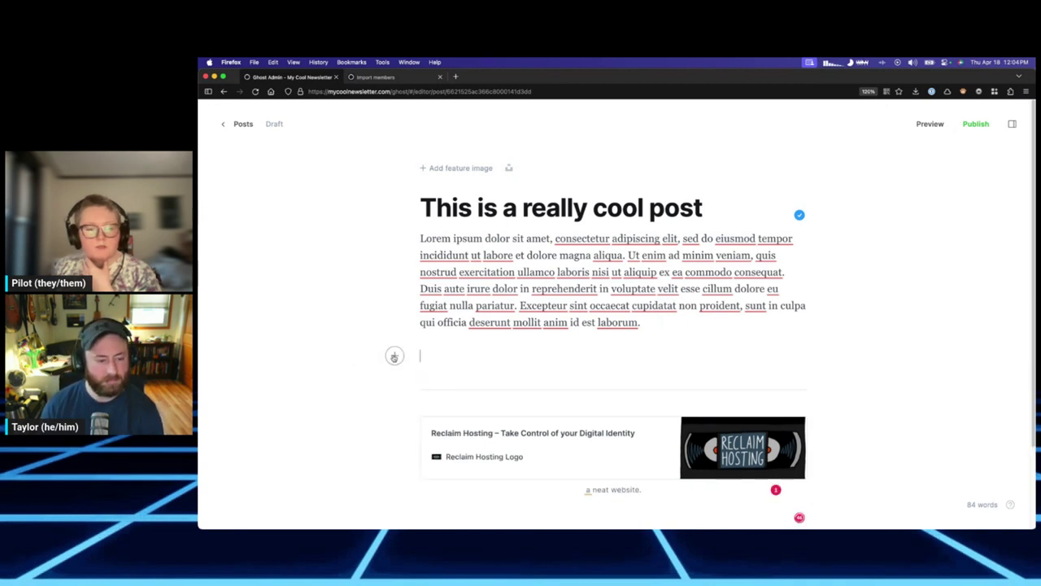
left_click(395, 356)
scroll(545, 470, "down", 5)
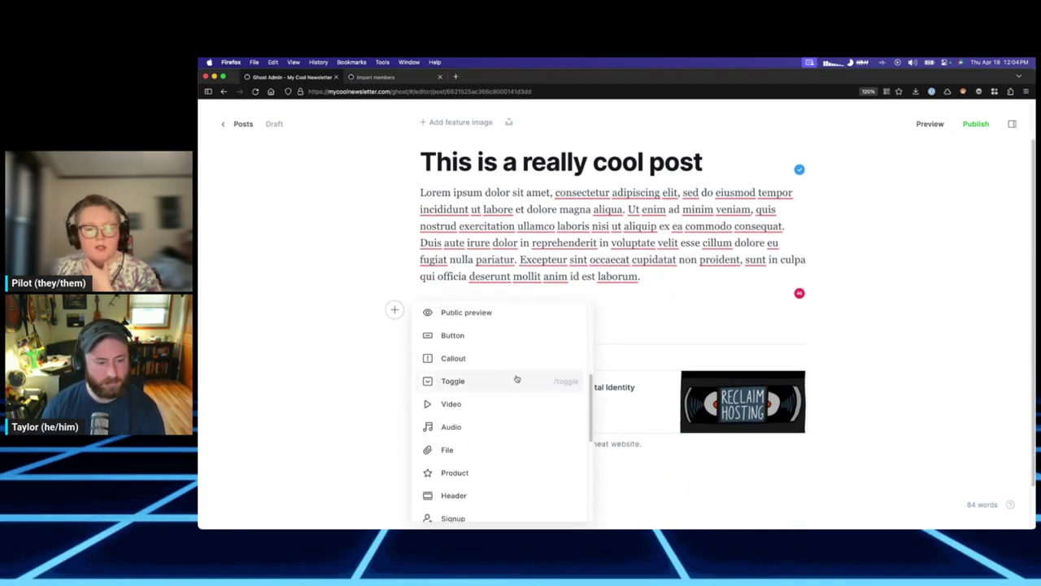
Discard an accidental button card and upload the Reclaim Edtech picture with /image.
left_click(508, 340)
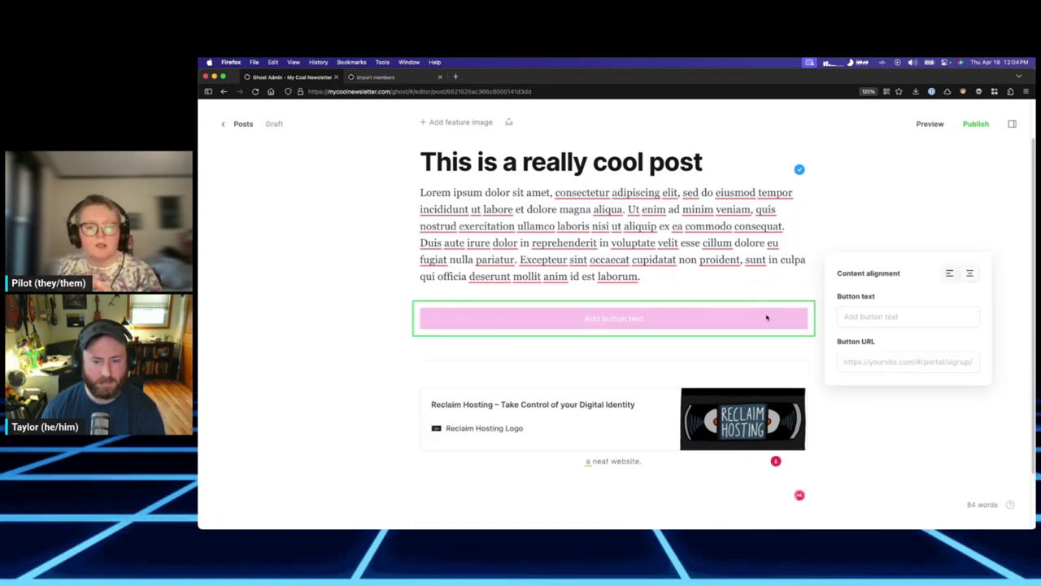
left_click(668, 301)
left_click(660, 279)
key("Return")
type("/im")
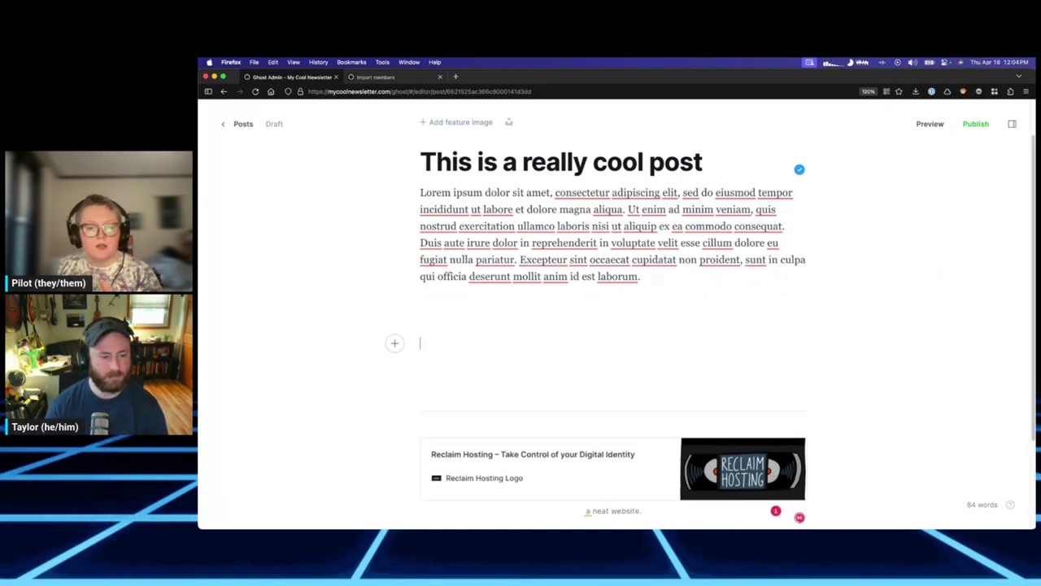
type("age")
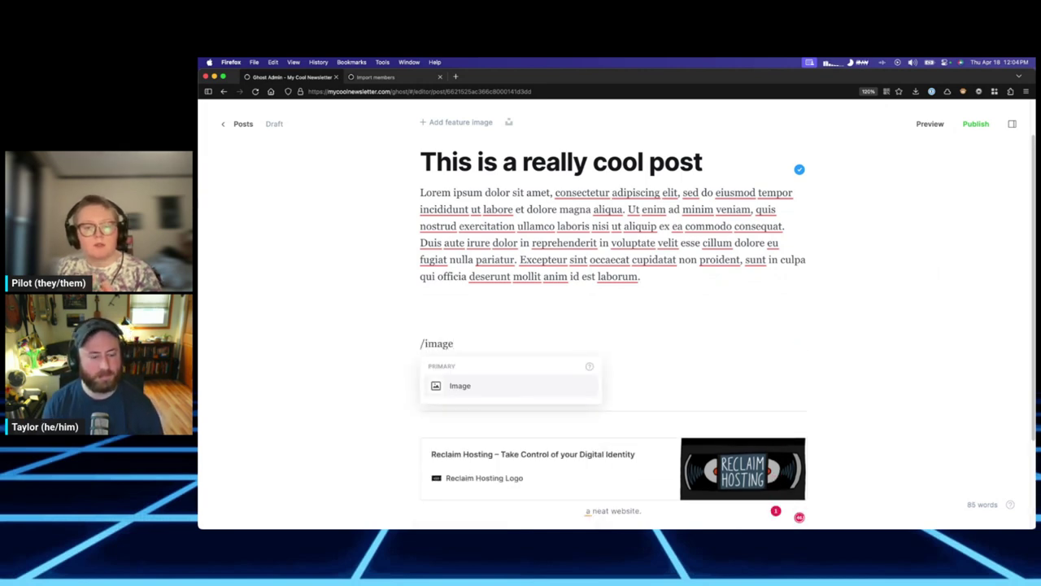
key("Return")
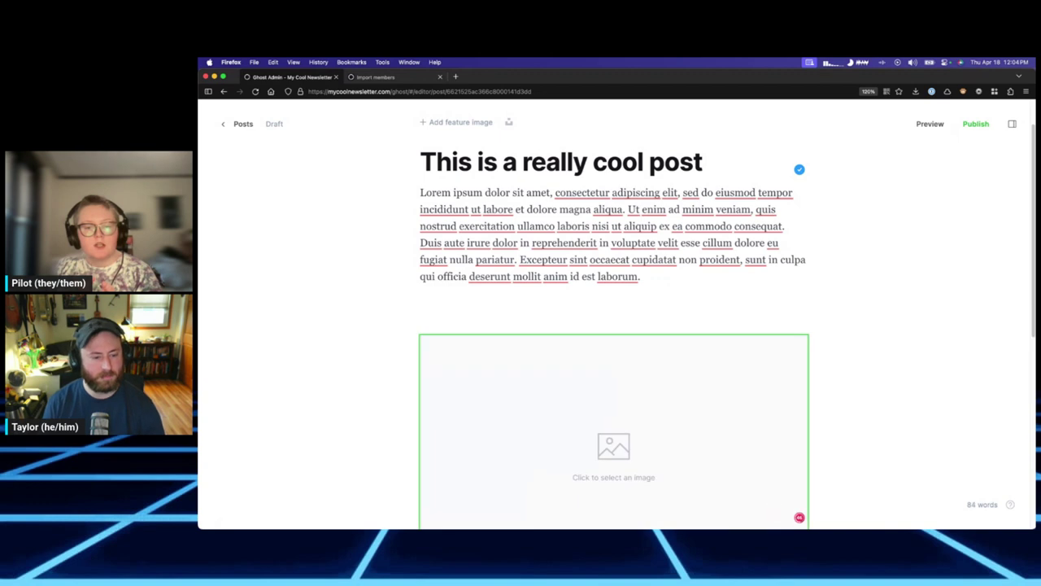
double_click(578, 179)
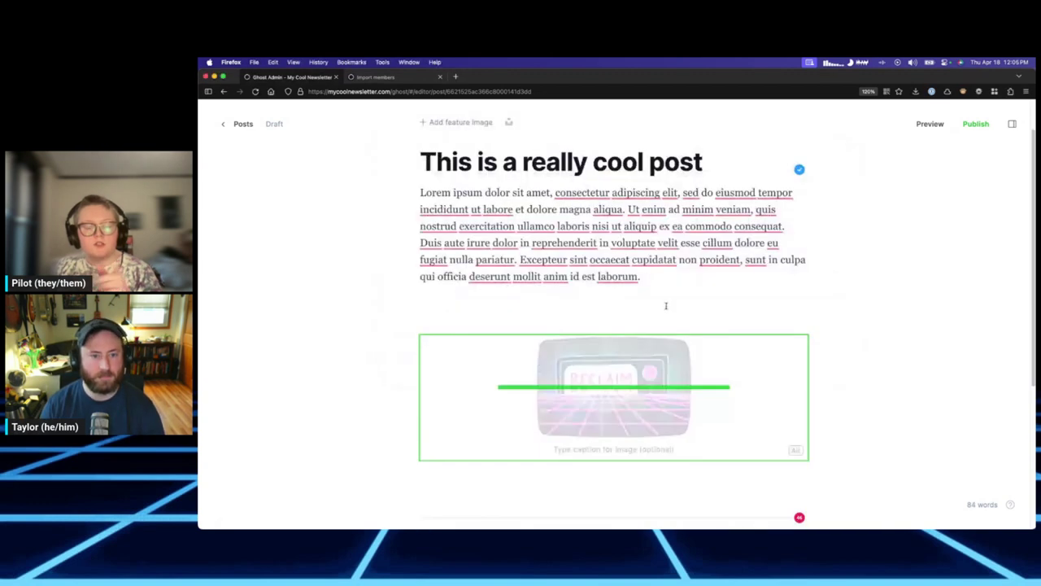
key("Return")
Embed the animated ghost GIF from its Giphy link, with an empty paragraph below.
type("/ima")
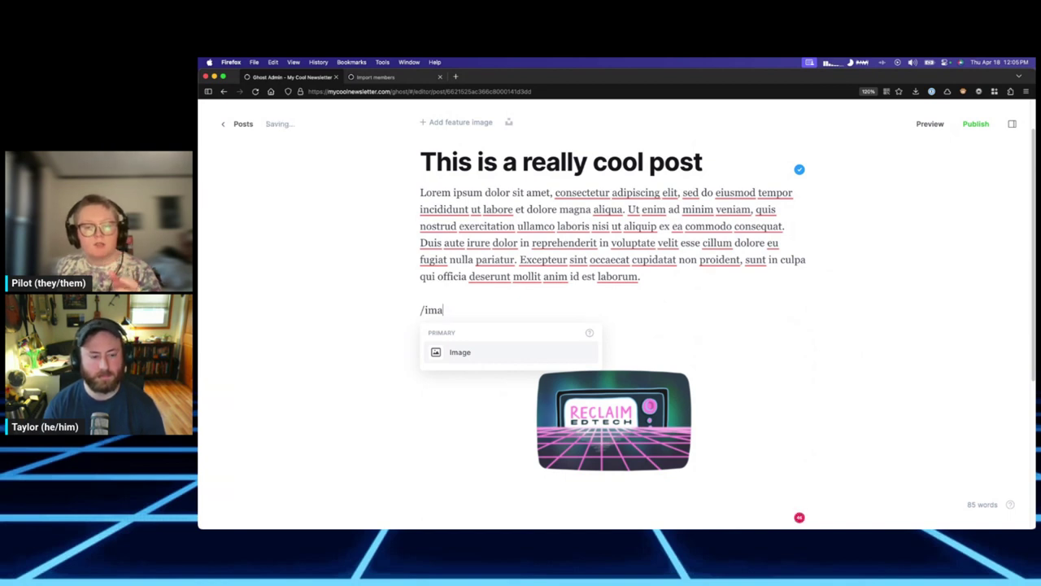
type("ge")
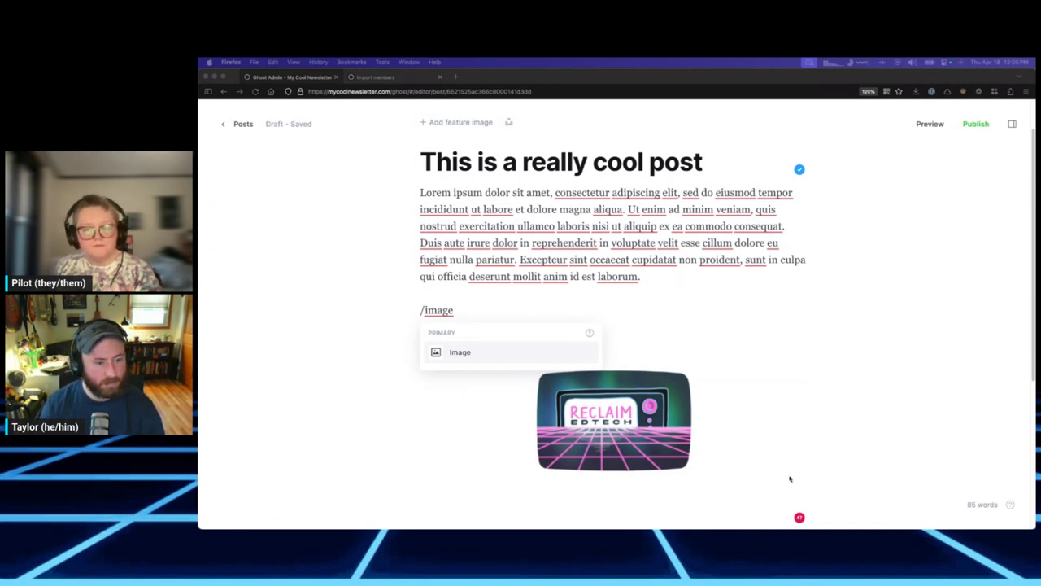
key("super+Tab")
key("super+v")
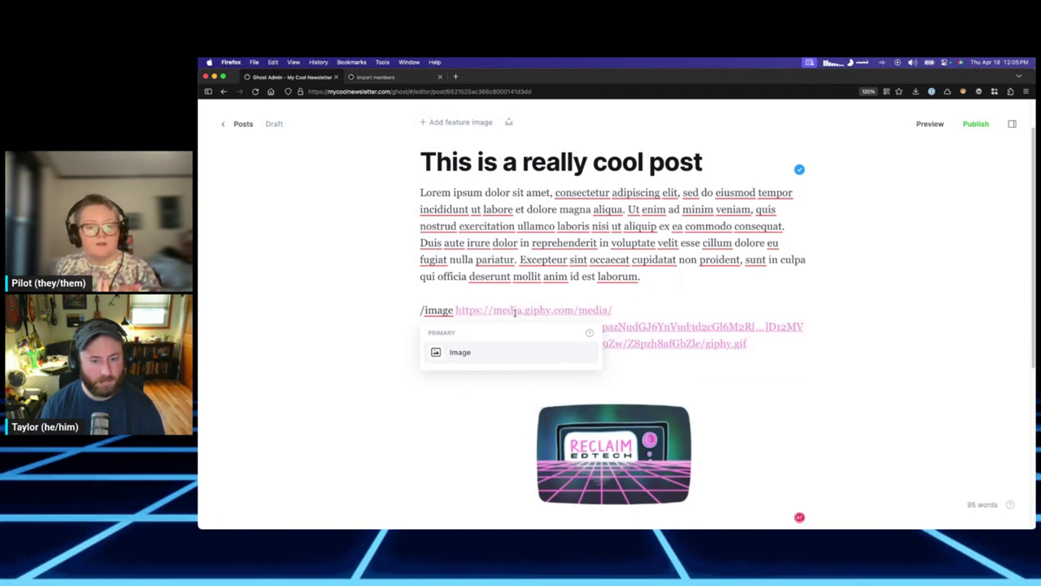
key("Return")
scroll(724, 440, "down", 2)
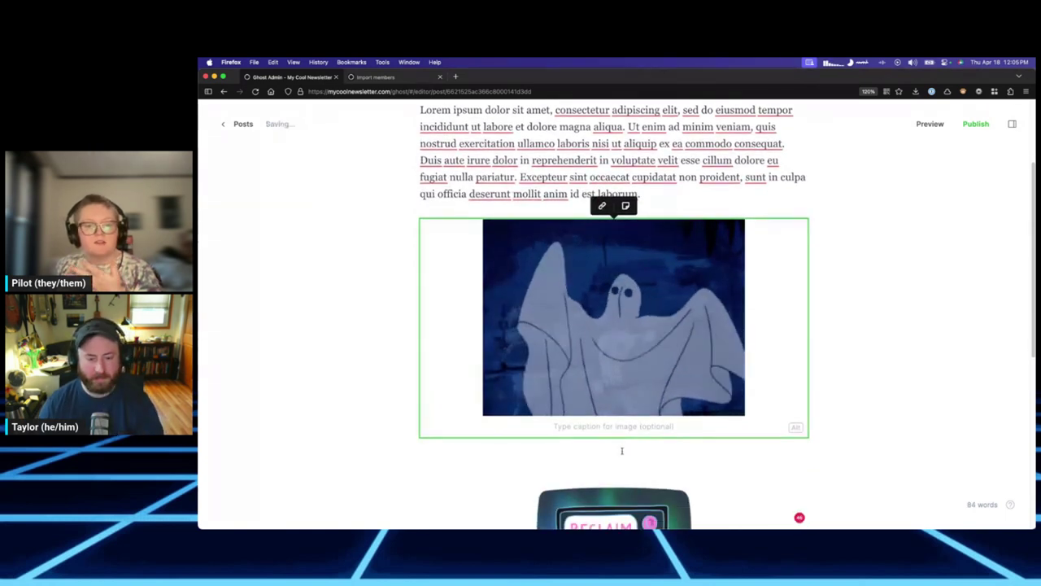
key("Return")
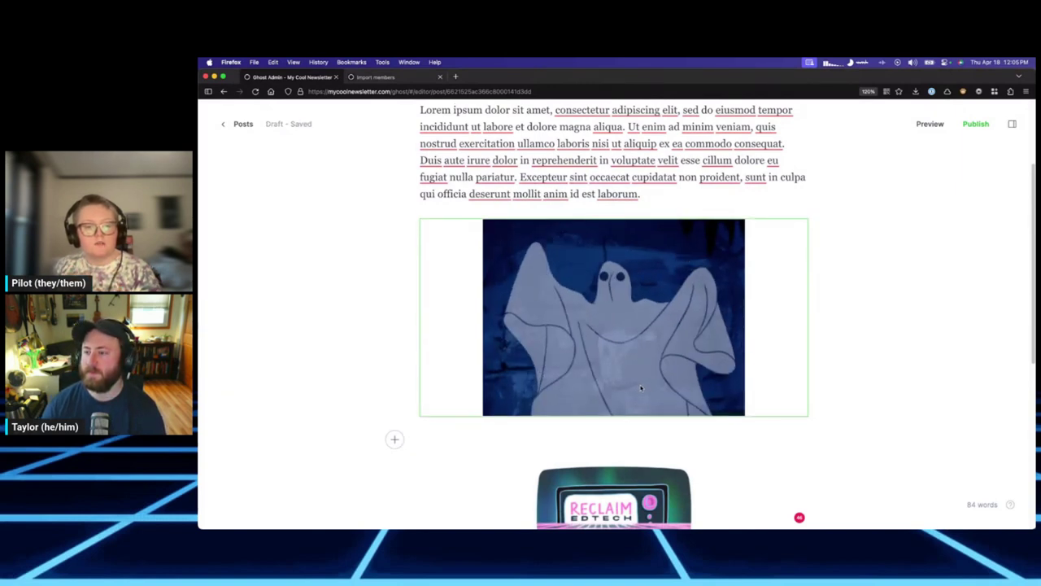
scroll(639, 349, "down", 1)
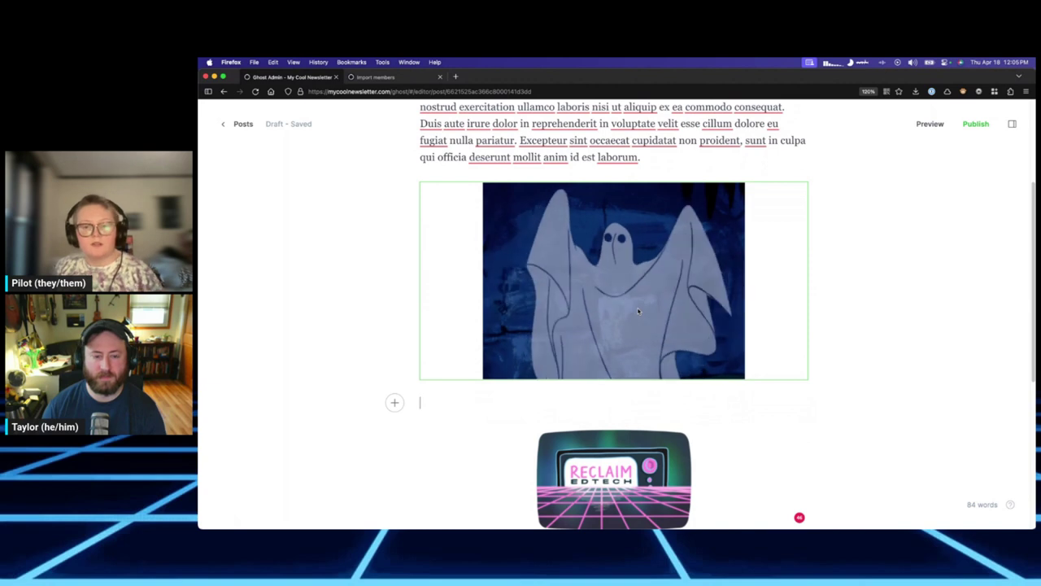
scroll(625, 357, "up", 2)
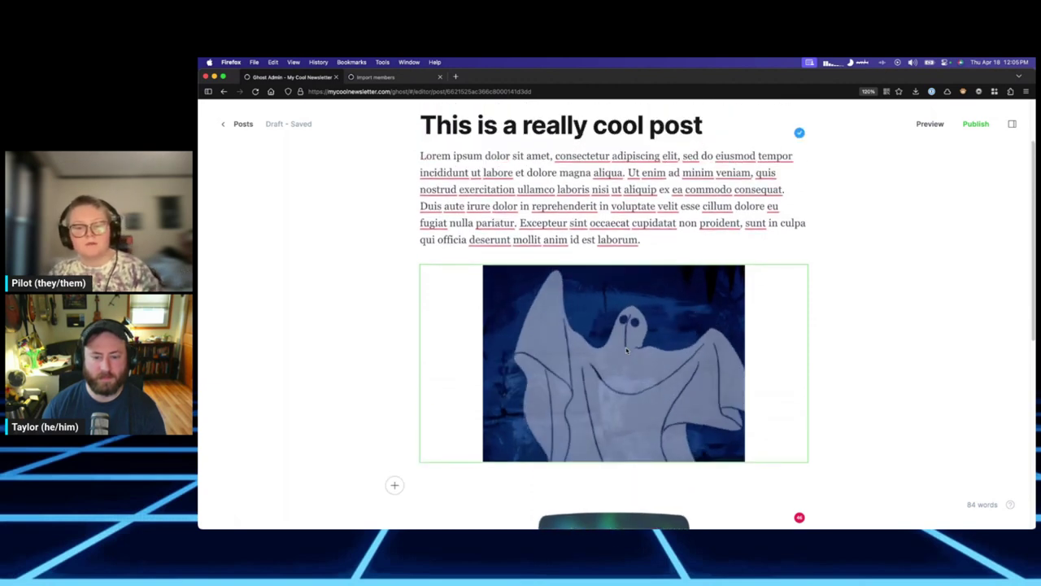
left_click(654, 223)
left_click(679, 233)
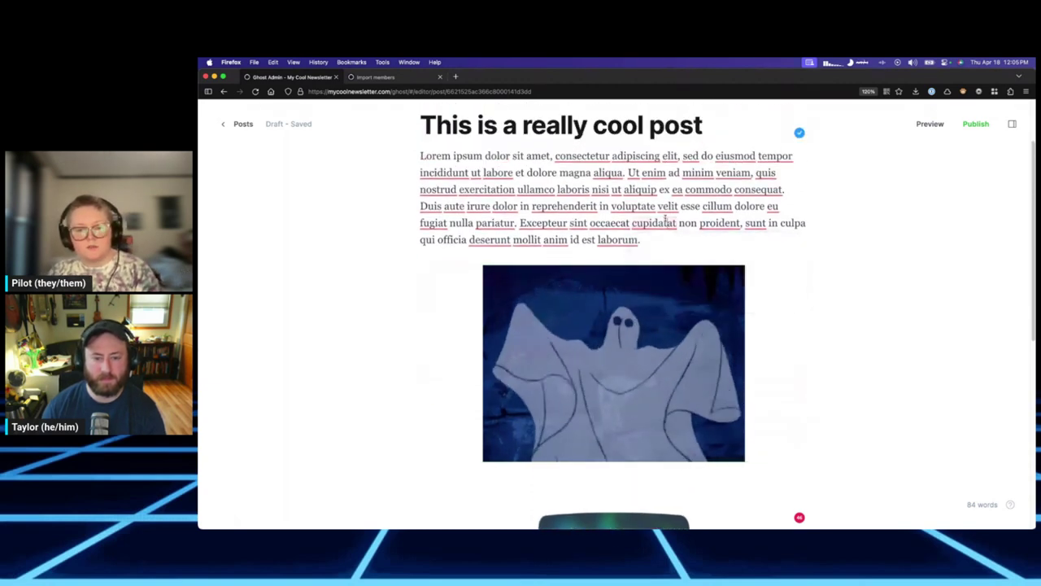
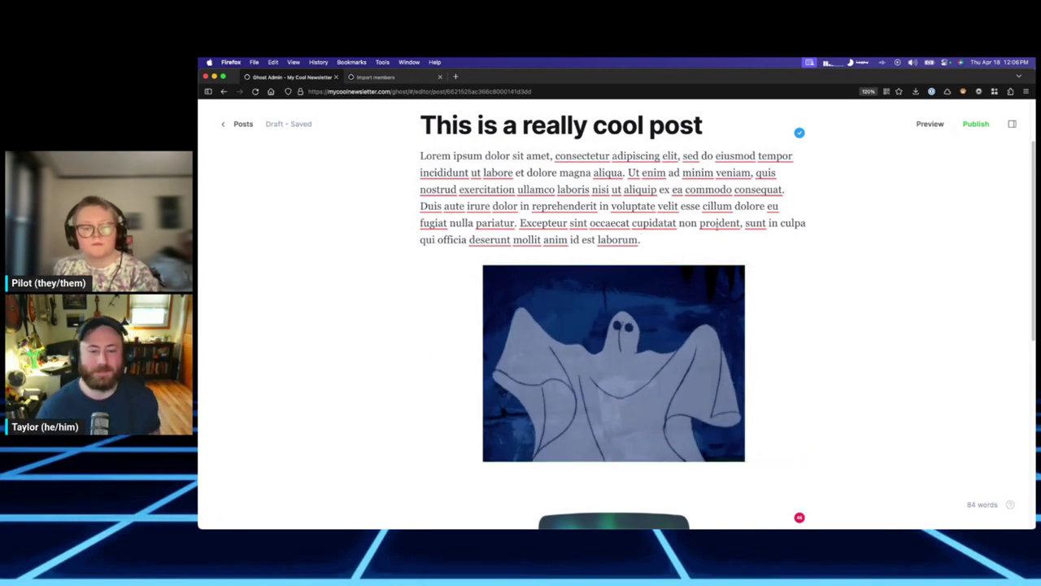
Add an empty paragraph after the opening text and insert a Product card there.
key("Return")
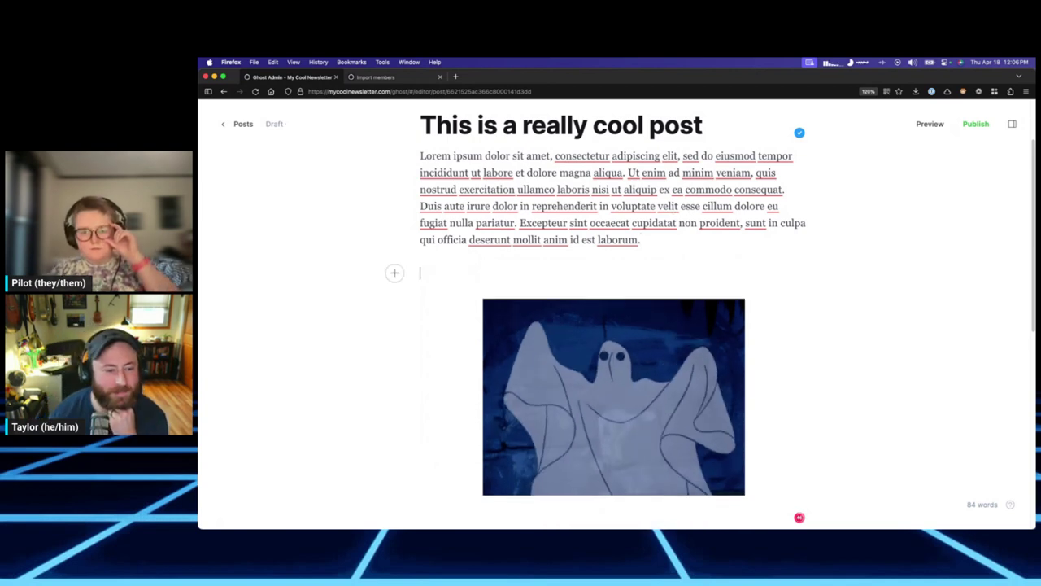
scroll(395, 244, "down", 1)
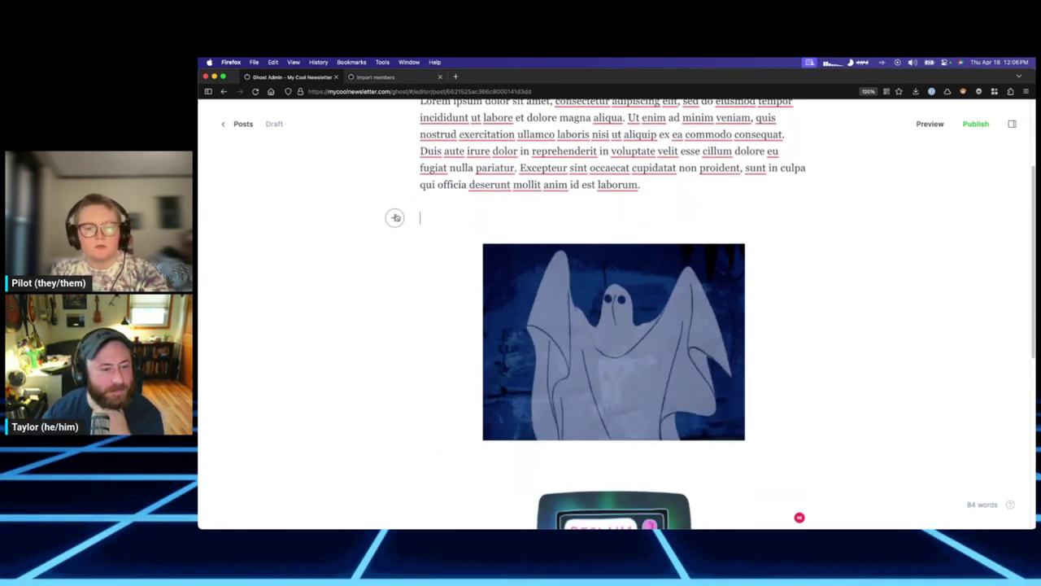
left_click(395, 218)
scroll(498, 351, "down", 3)
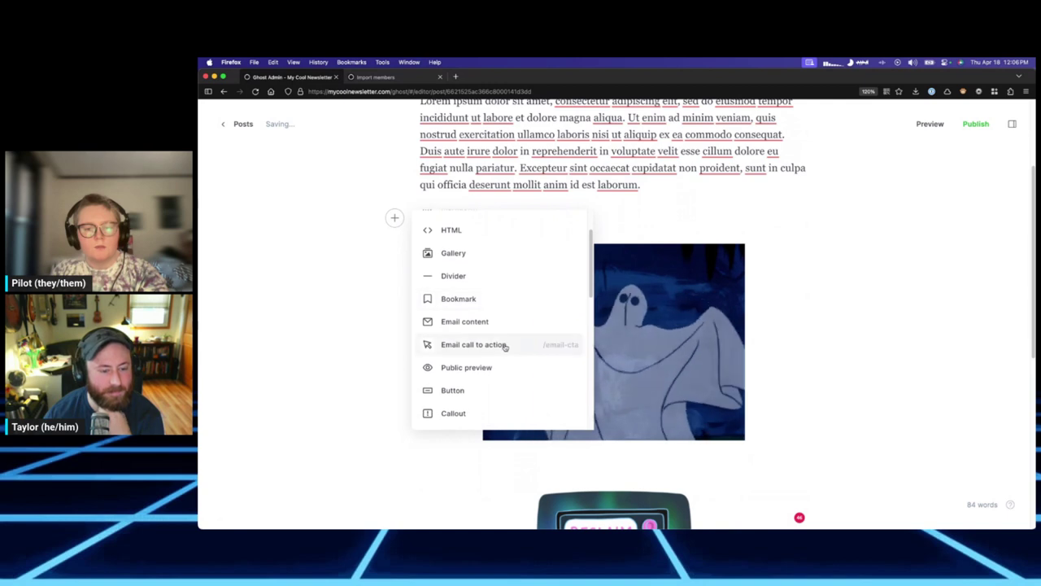
scroll(504, 347, "down", 3)
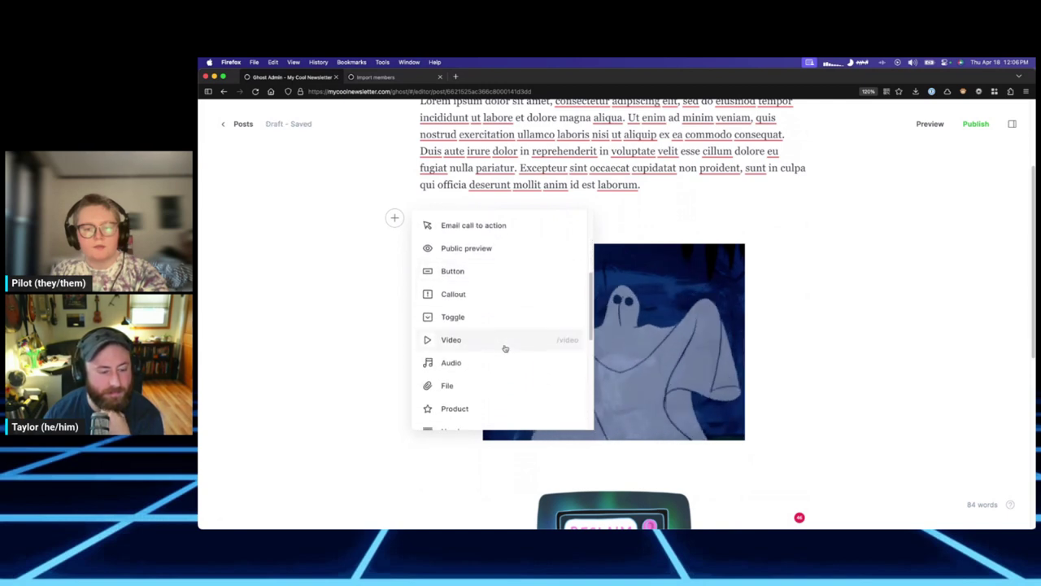
scroll(496, 323, "down", 2)
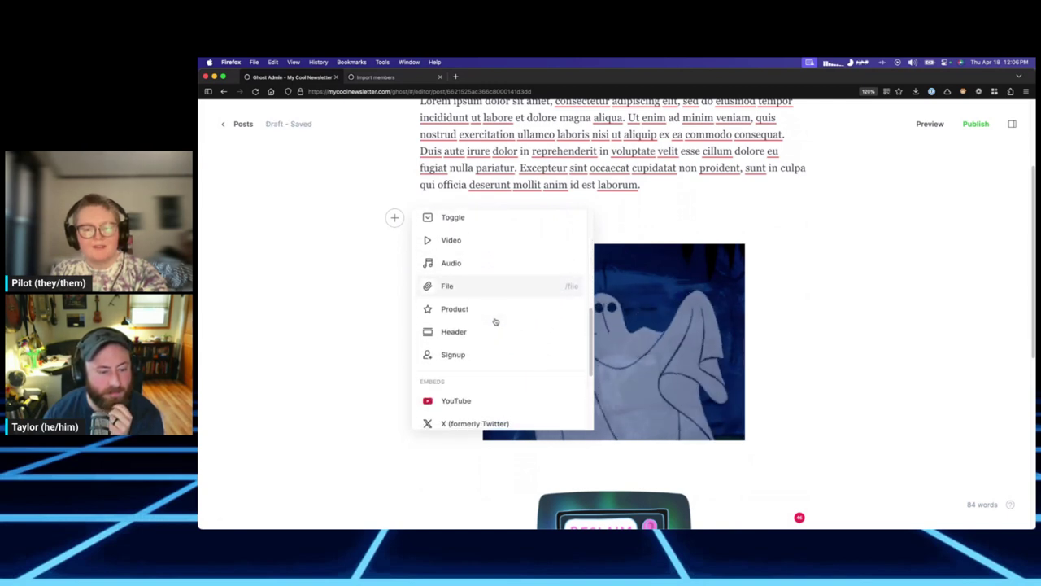
scroll(501, 304, "down", 1)
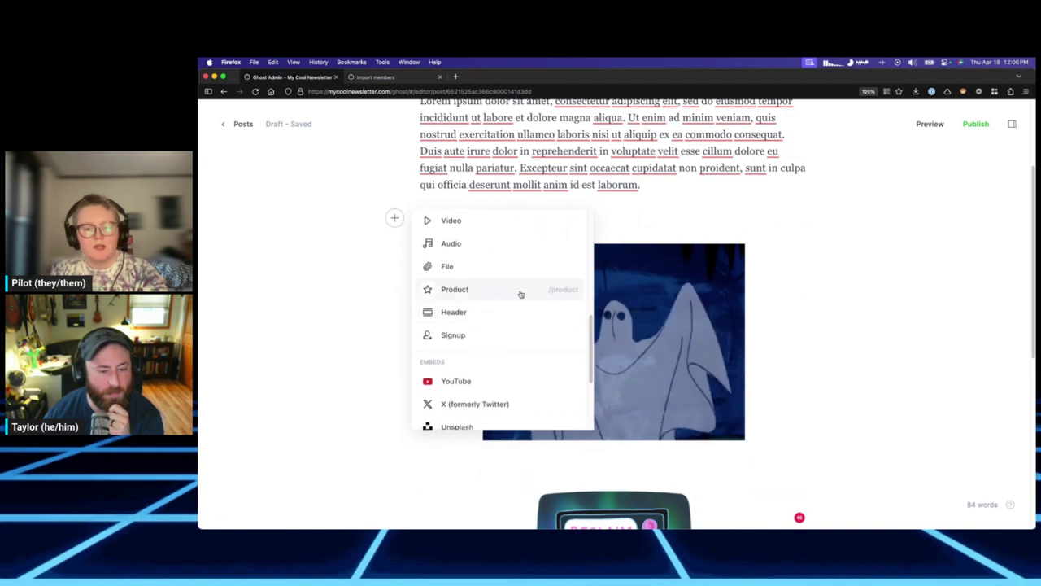
left_click(519, 290)
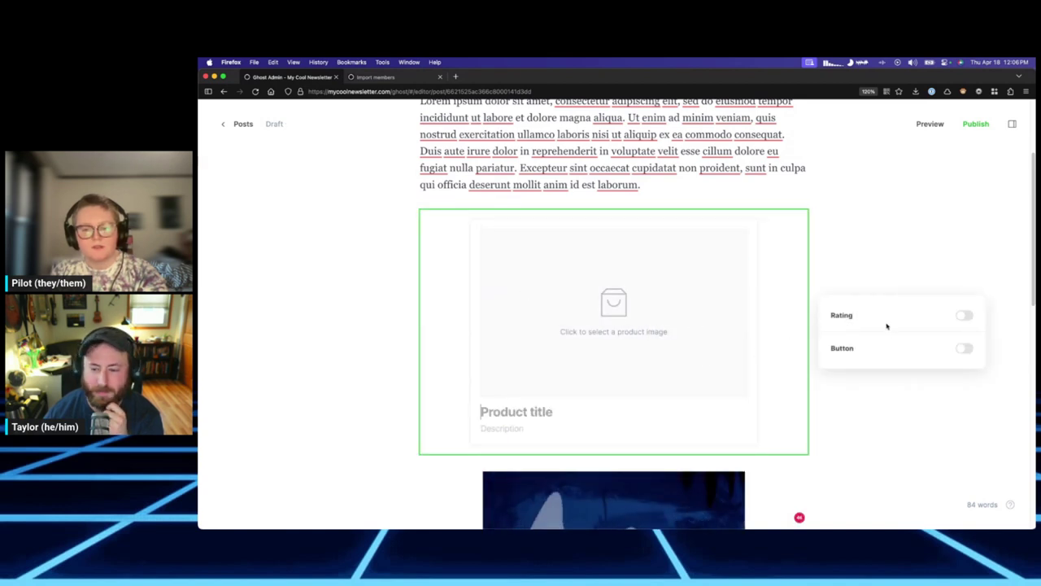
Try the product card's Button and Rating toggles, then delete the card, leaving an empty line.
left_click(964, 348)
left_click(964, 316)
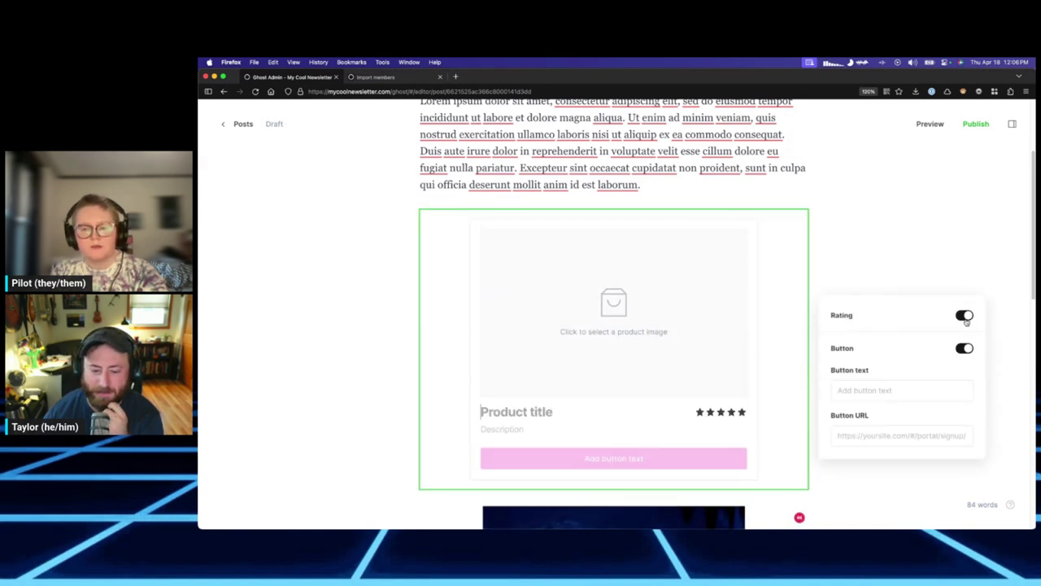
left_click(966, 318)
key("BackSpace")
left_click(602, 224)
left_click(651, 186)
key("Return")
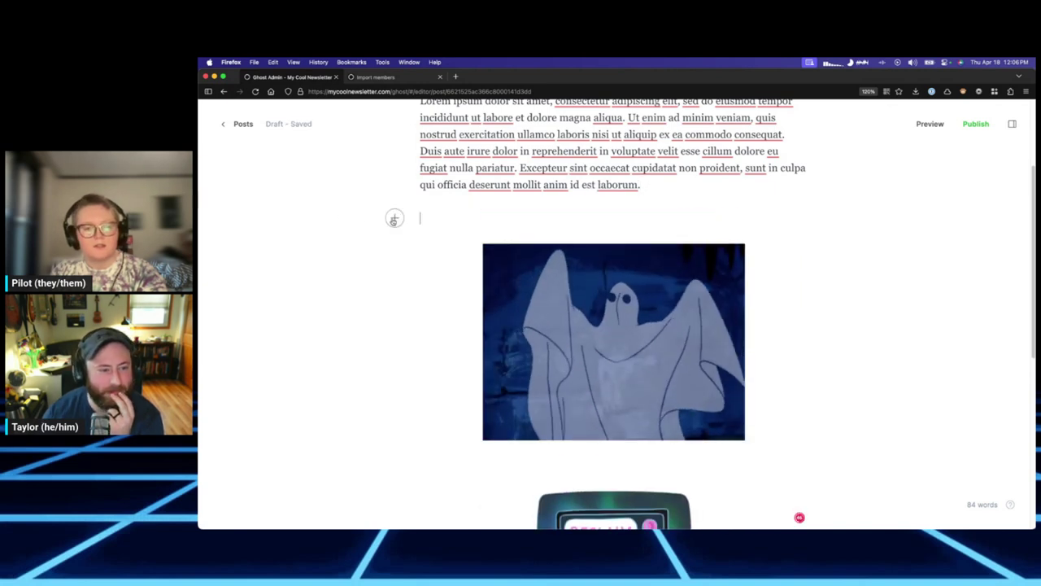
left_click(395, 217)
scroll(492, 336, "down", 5)
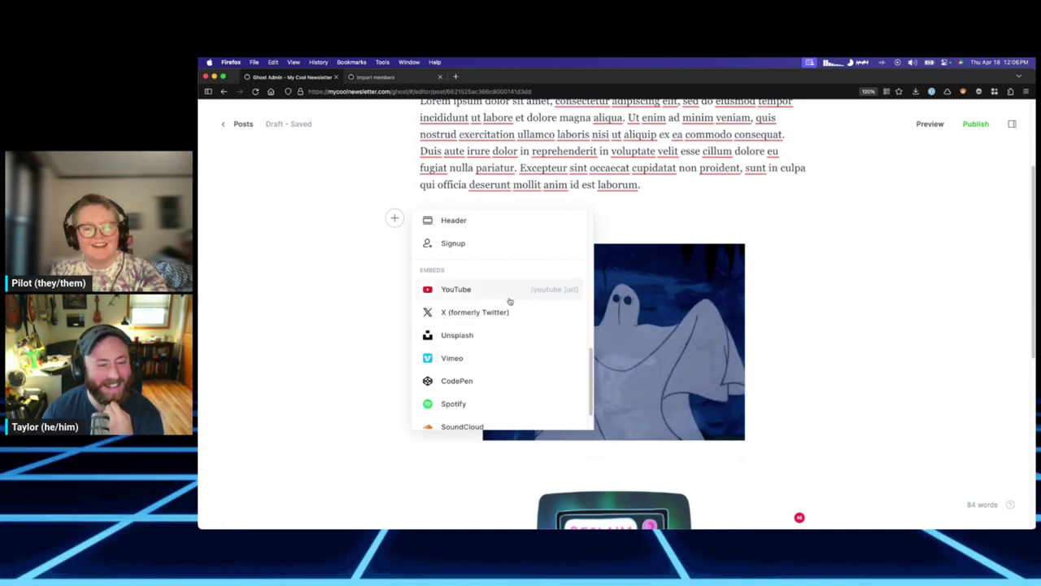
scroll(507, 308, "down", 2)
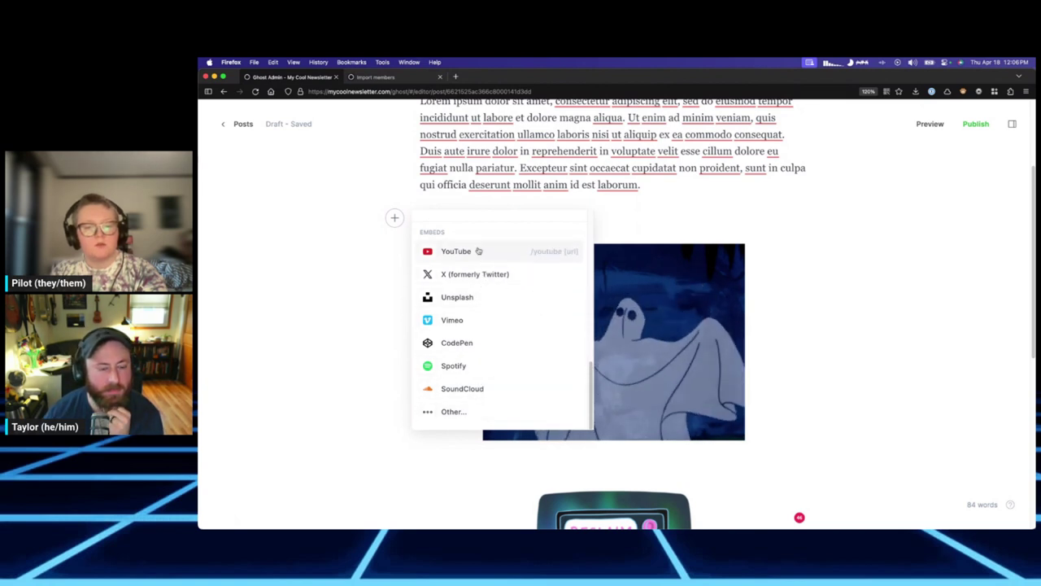
scroll(488, 272, "up", 1)
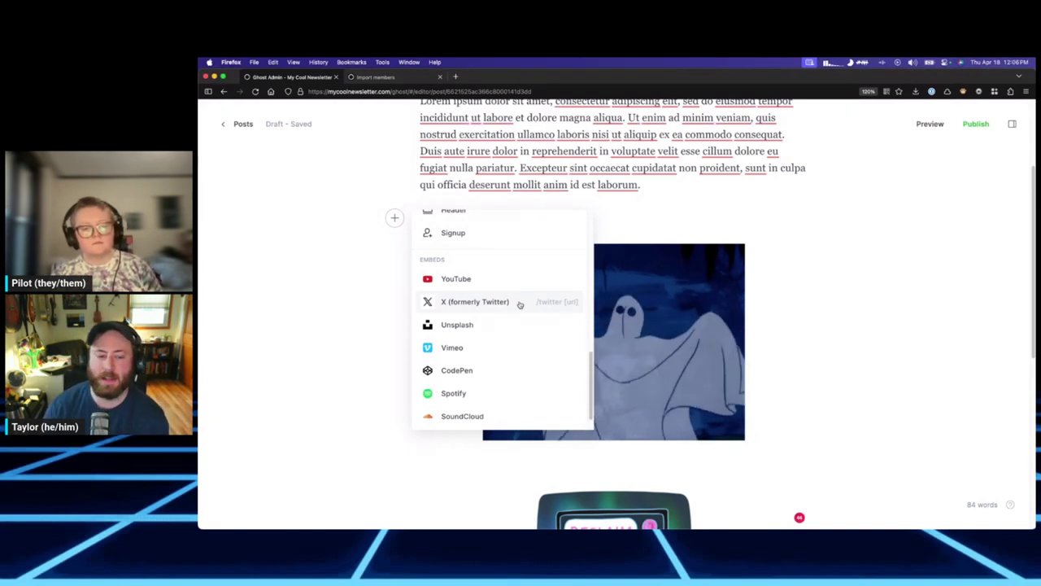
scroll(511, 271, "down", 1)
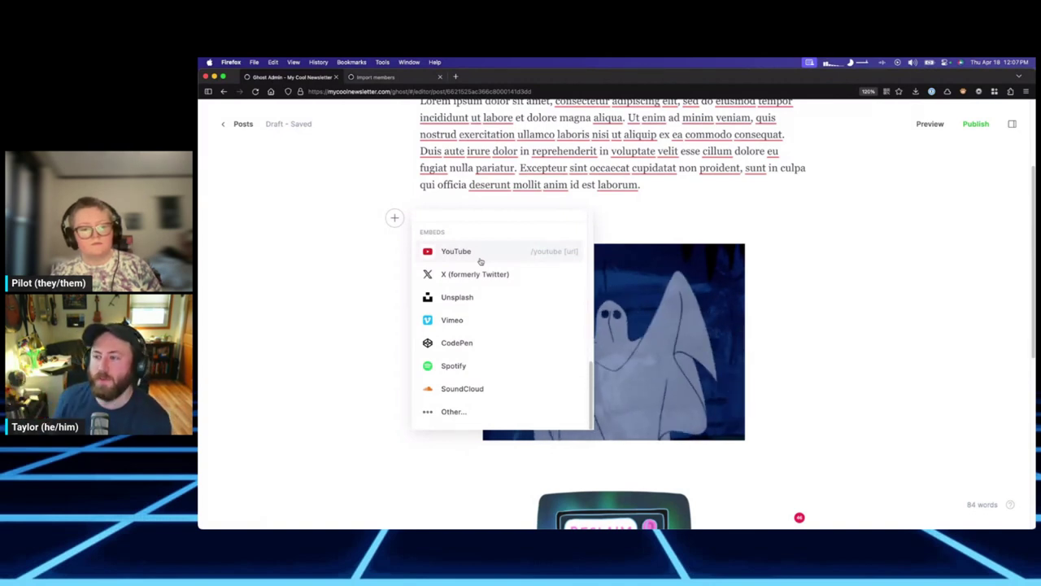
scroll(529, 374, "up", 4)
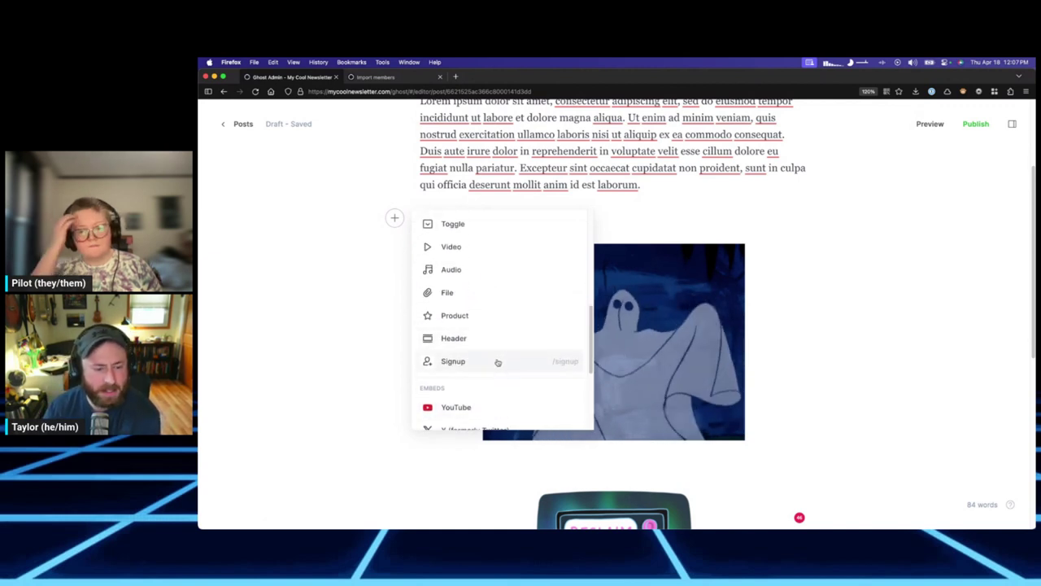
left_click(497, 361)
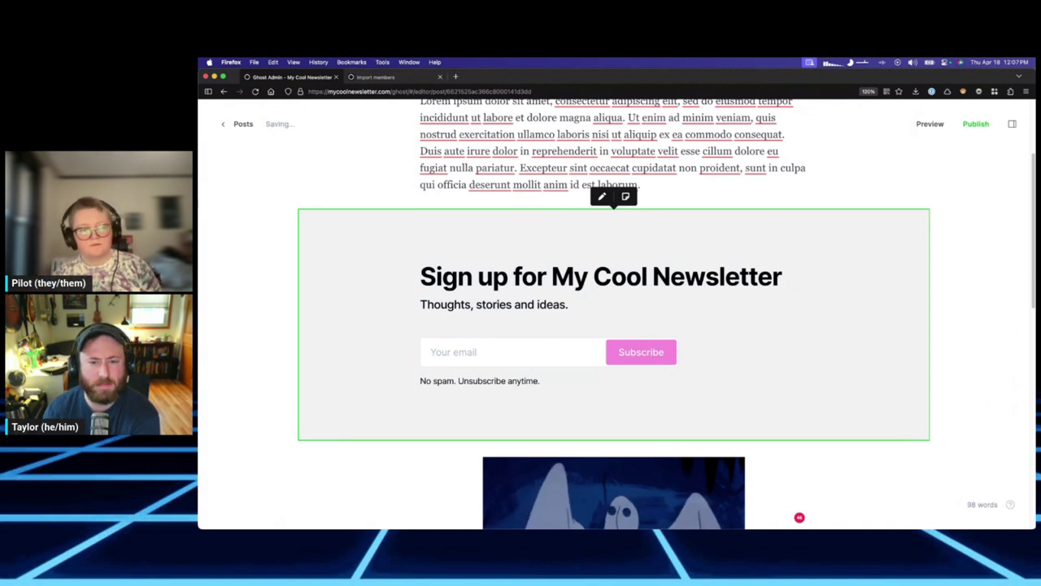
key("BackSpace")
key("Return")
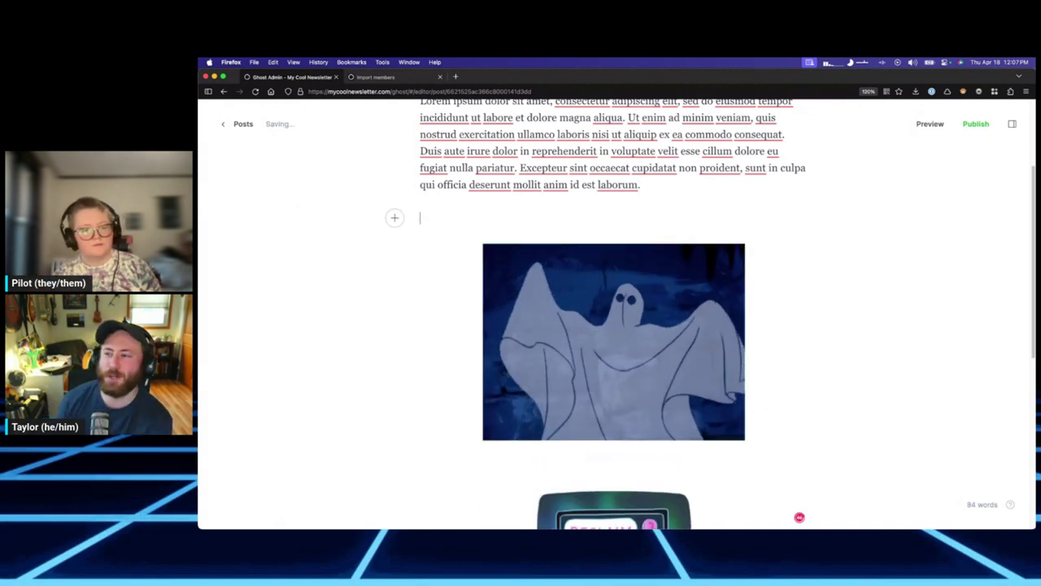
Insert and discard an empty Markdown card so the ghost GIF follows the Lorem ipsum paragraph.
left_click(396, 218)
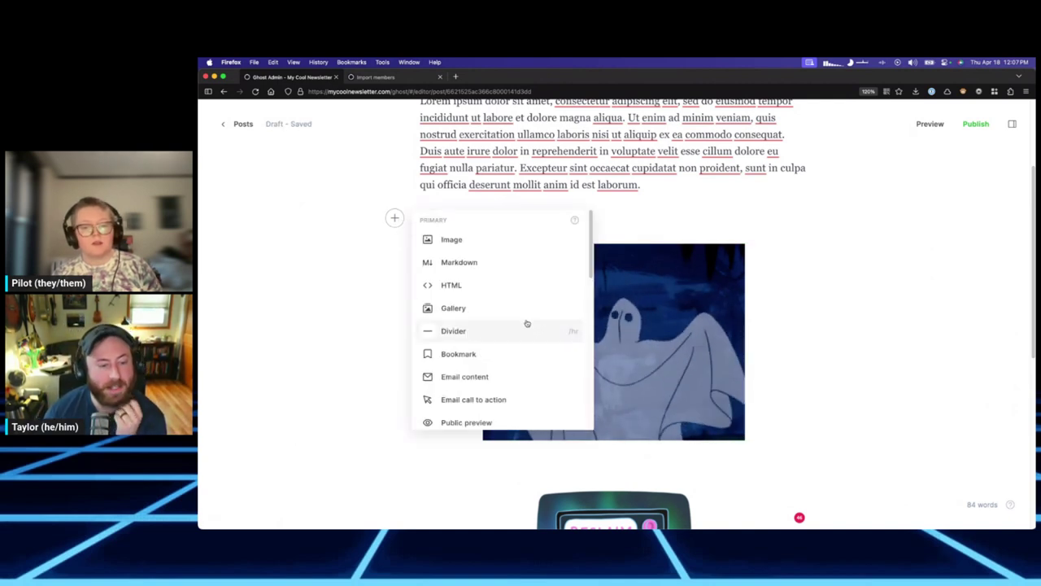
left_click(507, 264)
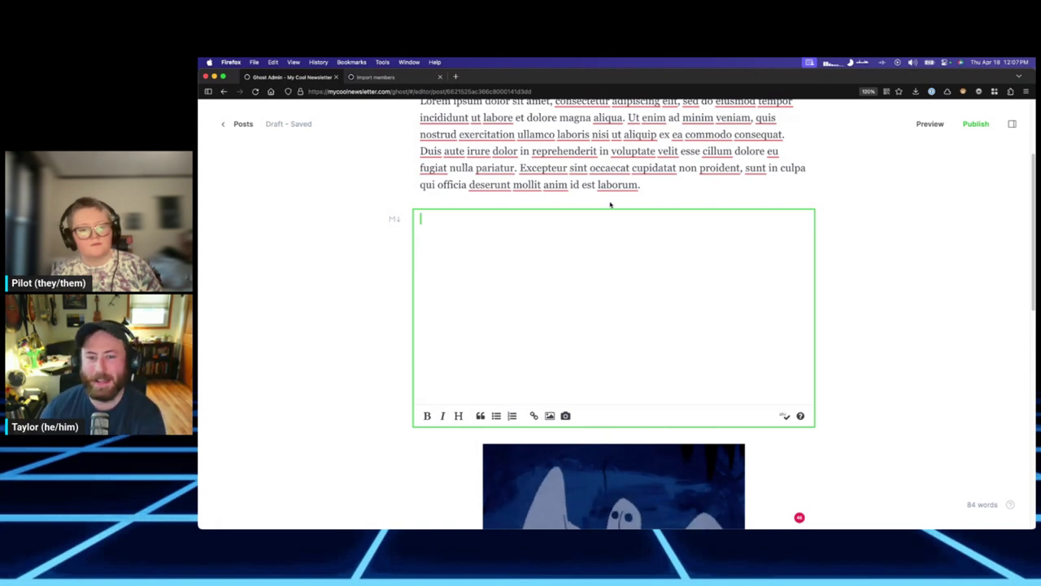
left_click(644, 204)
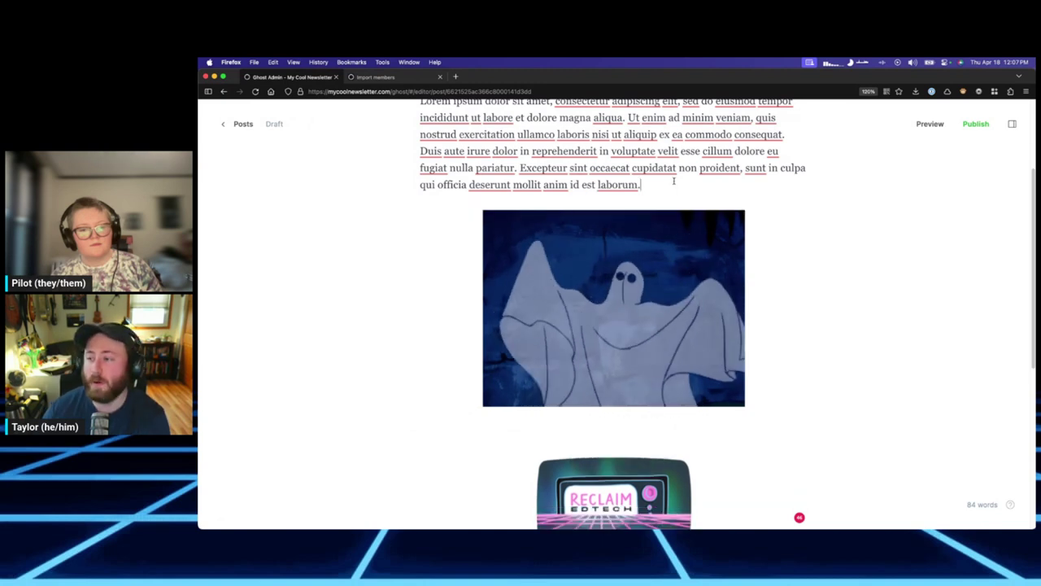
scroll(790, 295, "up", 3)
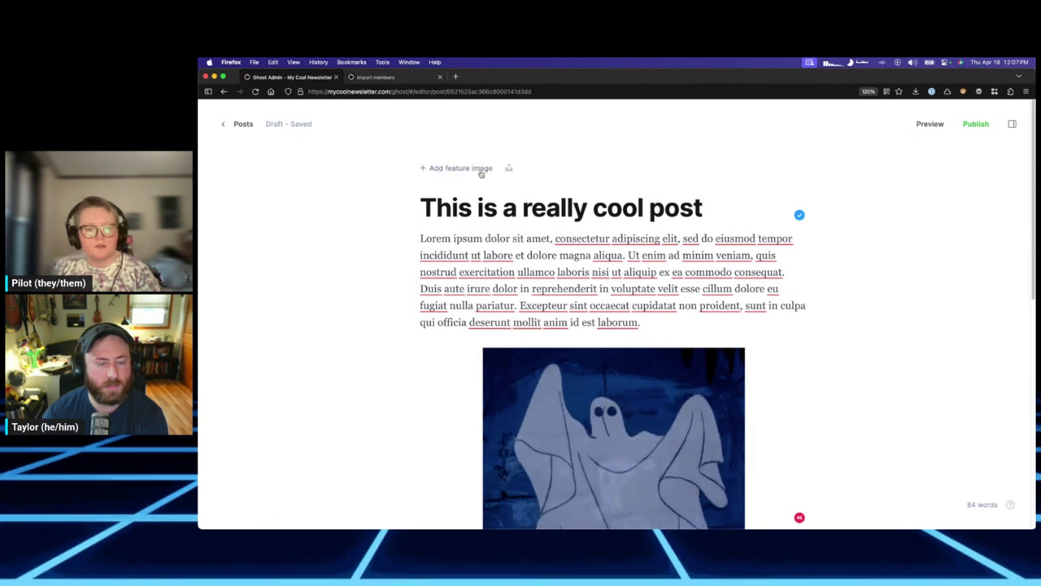
left_click(481, 168)
left_click(540, 179)
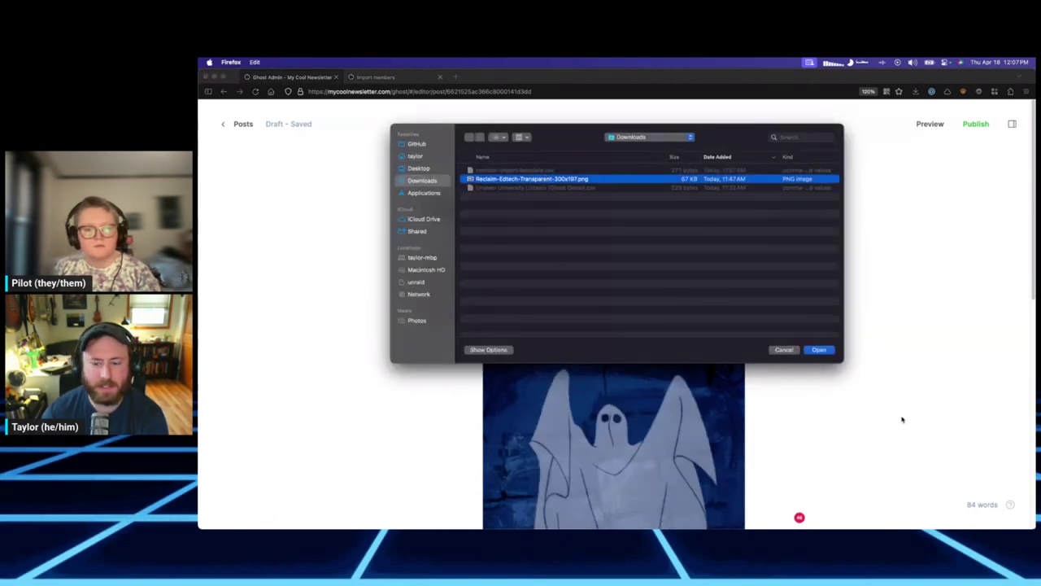
left_click(819, 350)
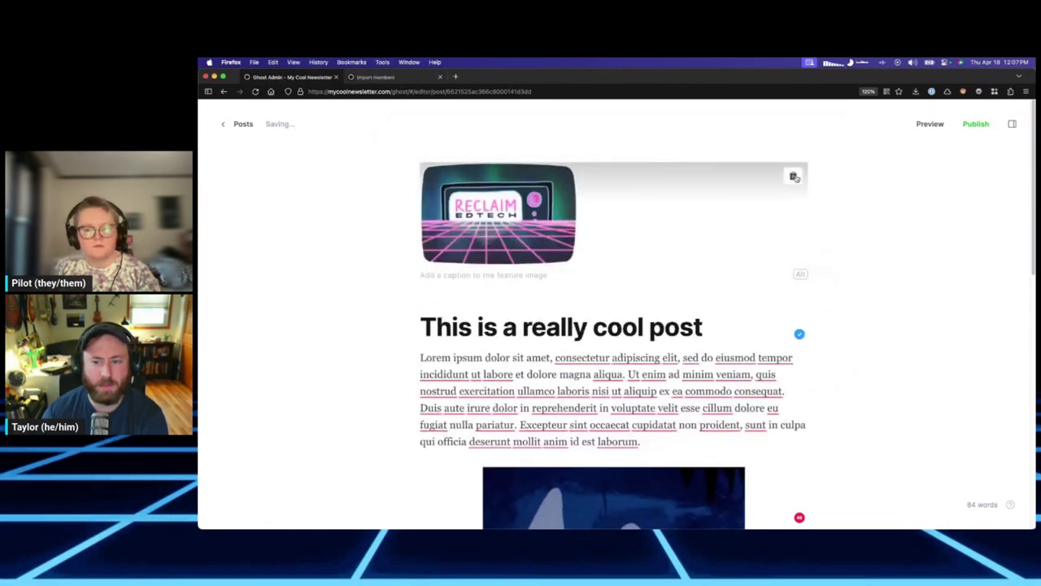
left_click(500, 279)
left_click(805, 276)
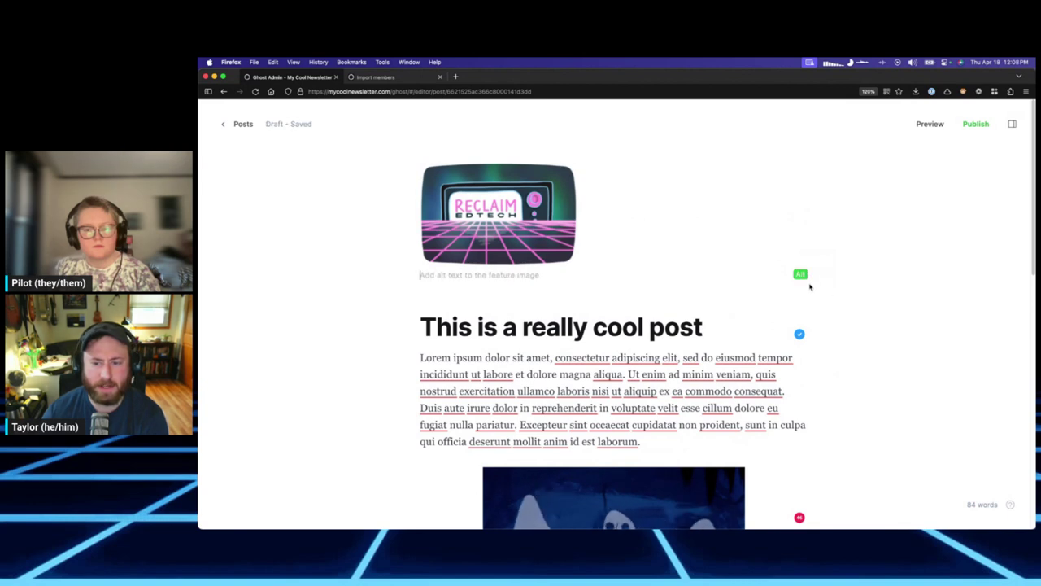
left_click(802, 275)
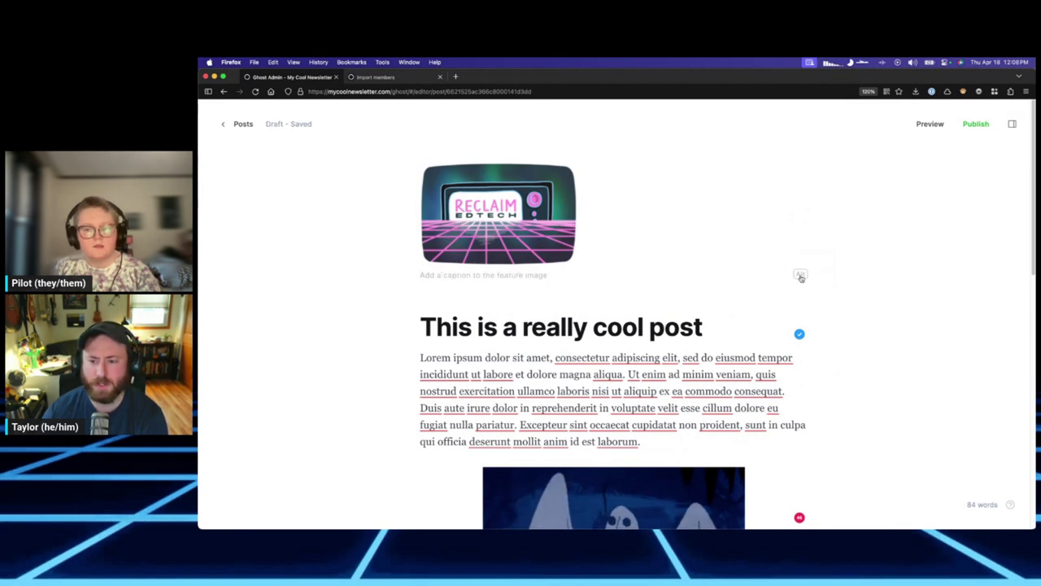
left_click(791, 176)
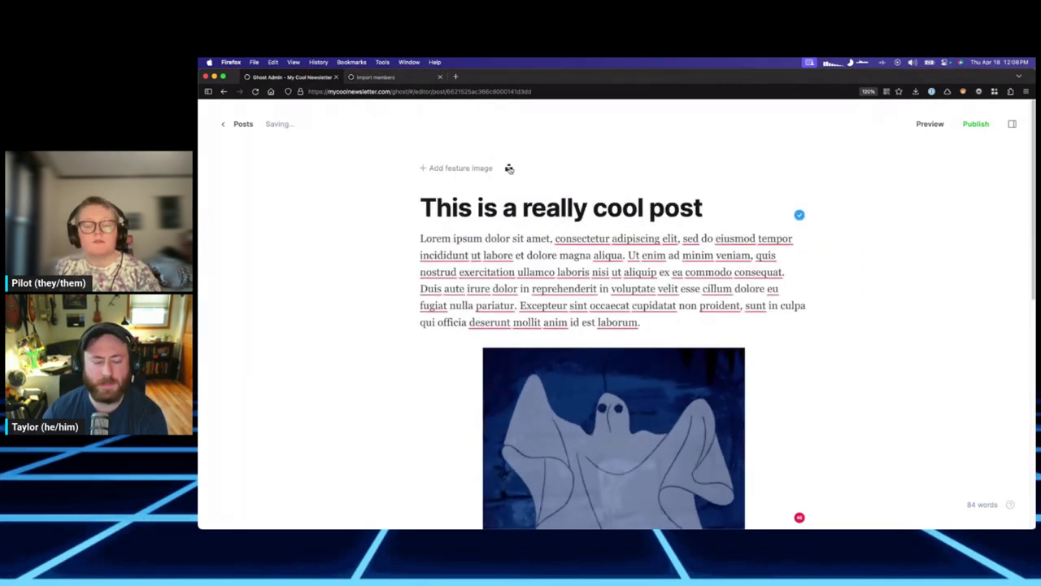
Caption the ghost GIF 'a very spooky ghost'.
left_click(785, 383)
scroll(785, 366, "down", 5)
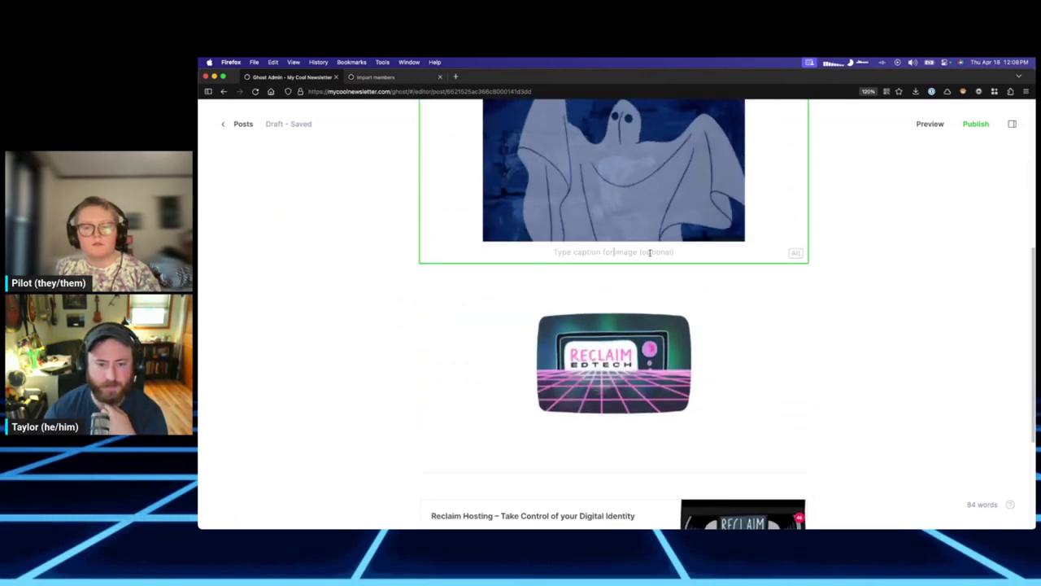
left_click(646, 252)
type("a very sppo")
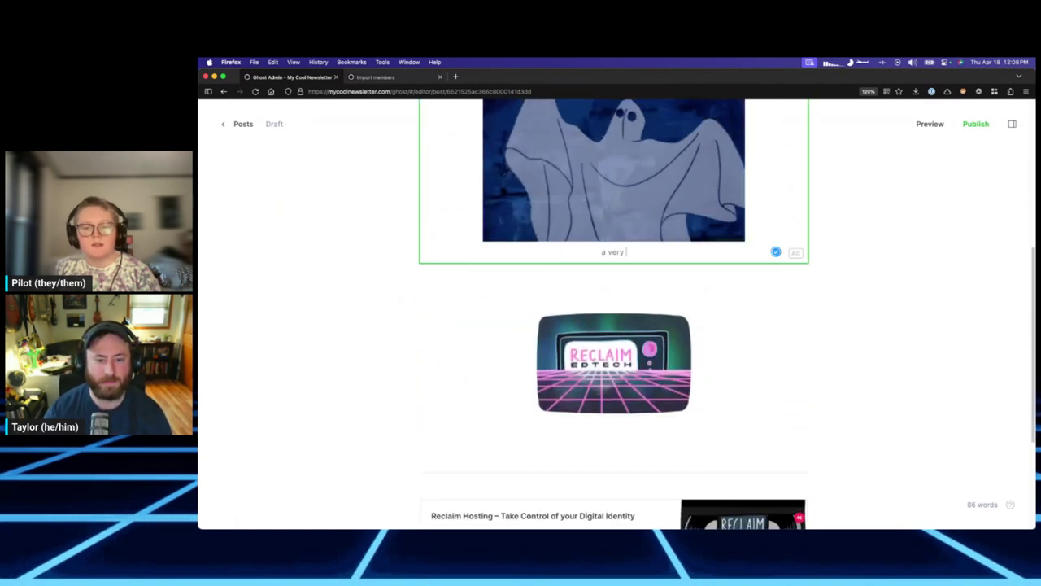
key("BackSpace")
key("BackSpace")
type("oky ghost")
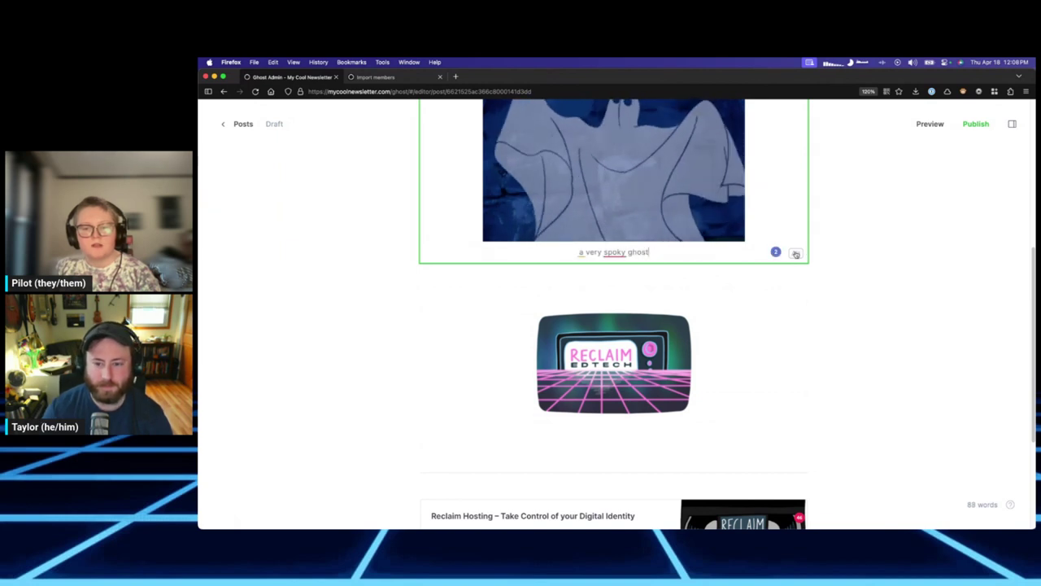
Give the GIF alt text 'cartoon ghost waving its arms, possibly from scooby doo' and correct the caption spelling.
left_click(795, 252)
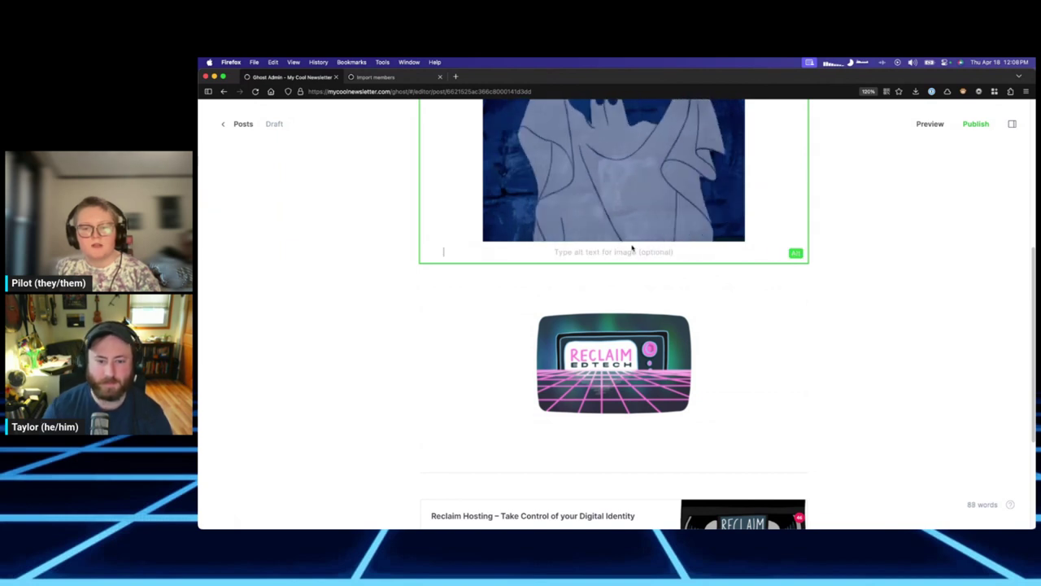
scroll(687, 262, "up", 2)
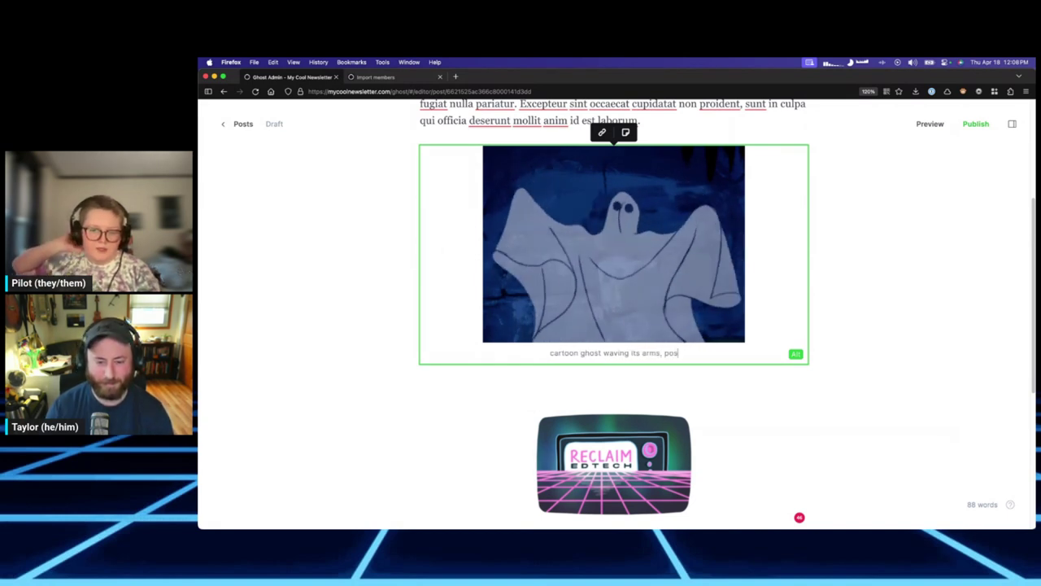
type("koo")
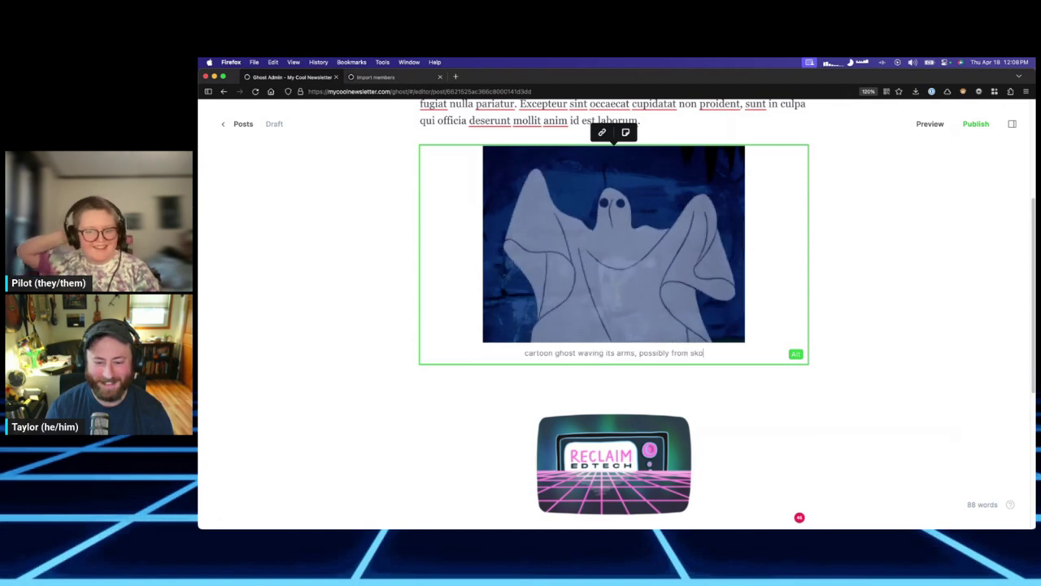
type("by doo")
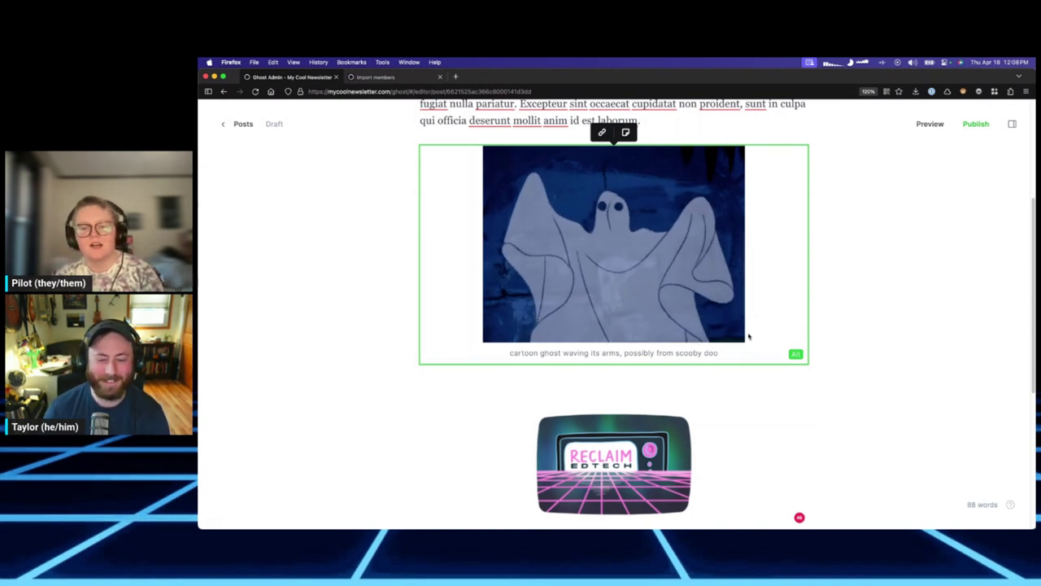
scroll(894, 368, "up", 3)
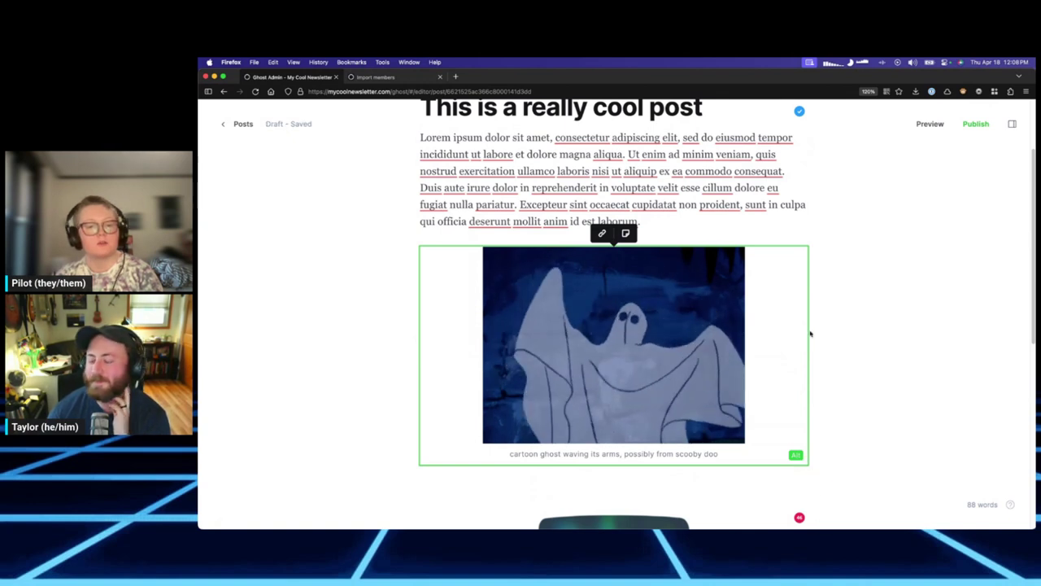
left_click(797, 456)
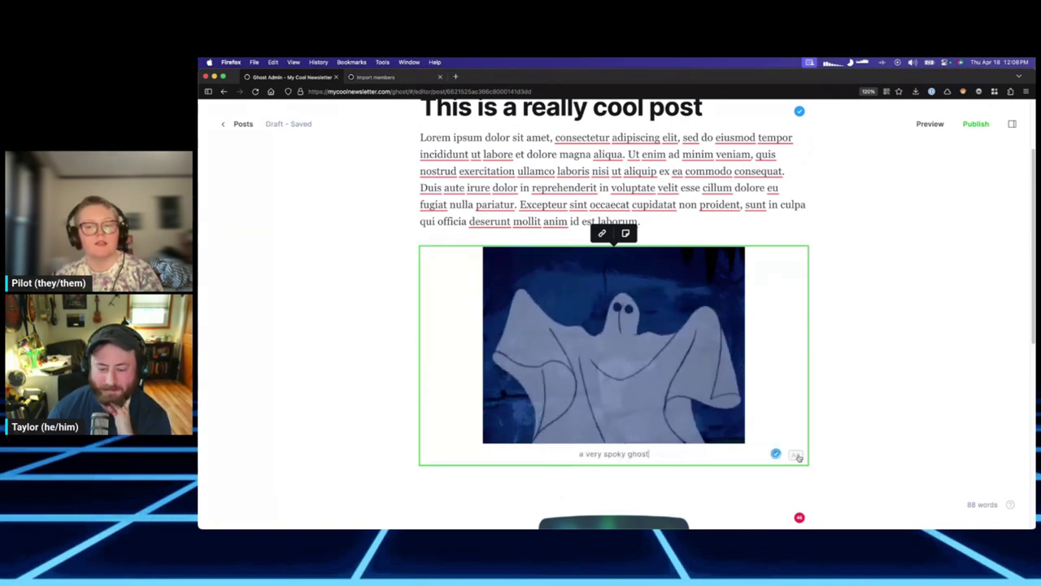
type("o")
left_click(796, 457)
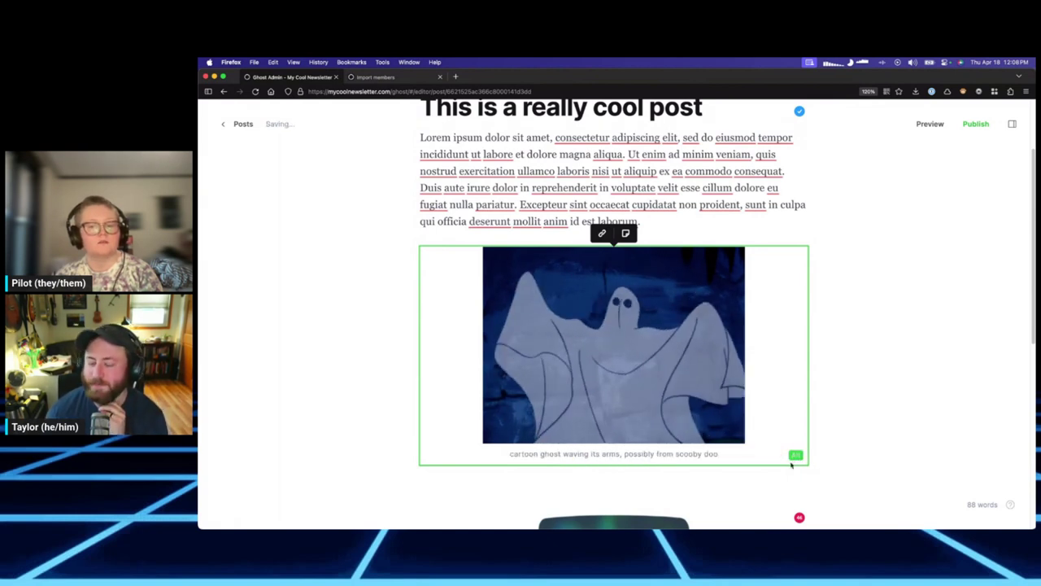
left_click(796, 457)
left_click(659, 221)
scroll(638, 247, "up", 3)
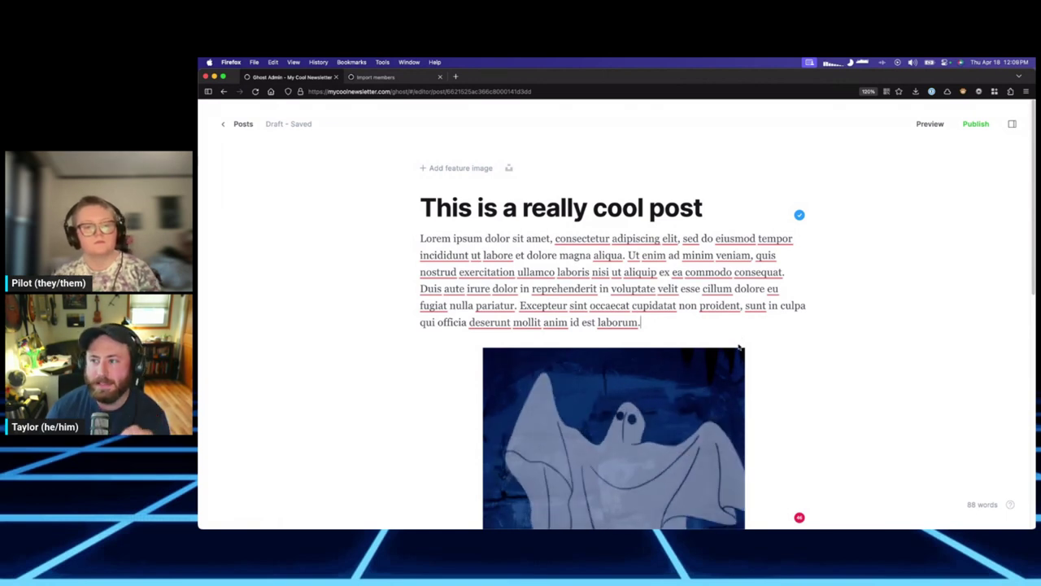
Start an Unsplash card with /un below the Lorem paragraph, then cancel it.
left_click(769, 356)
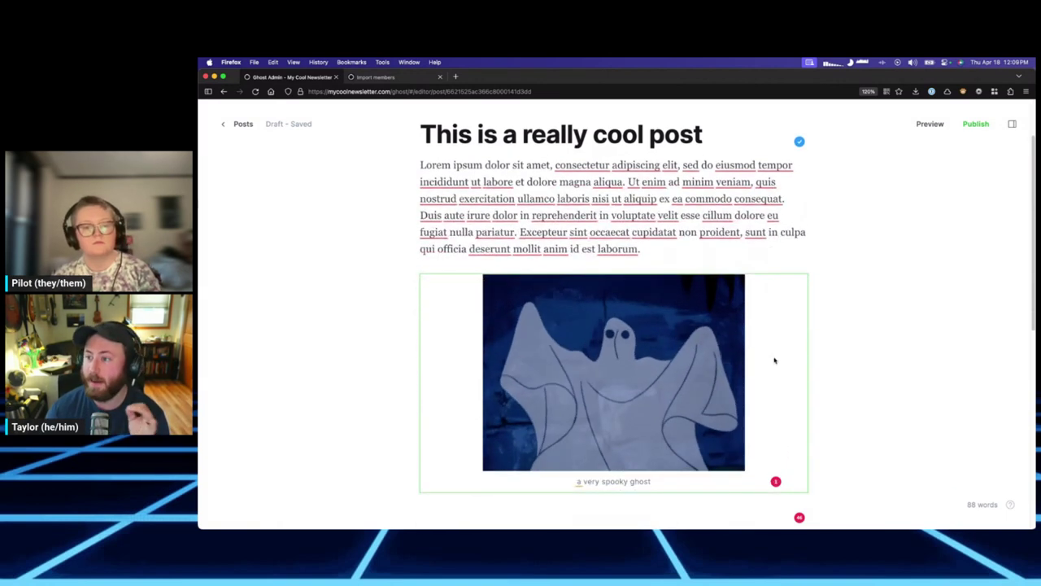
key("Up")
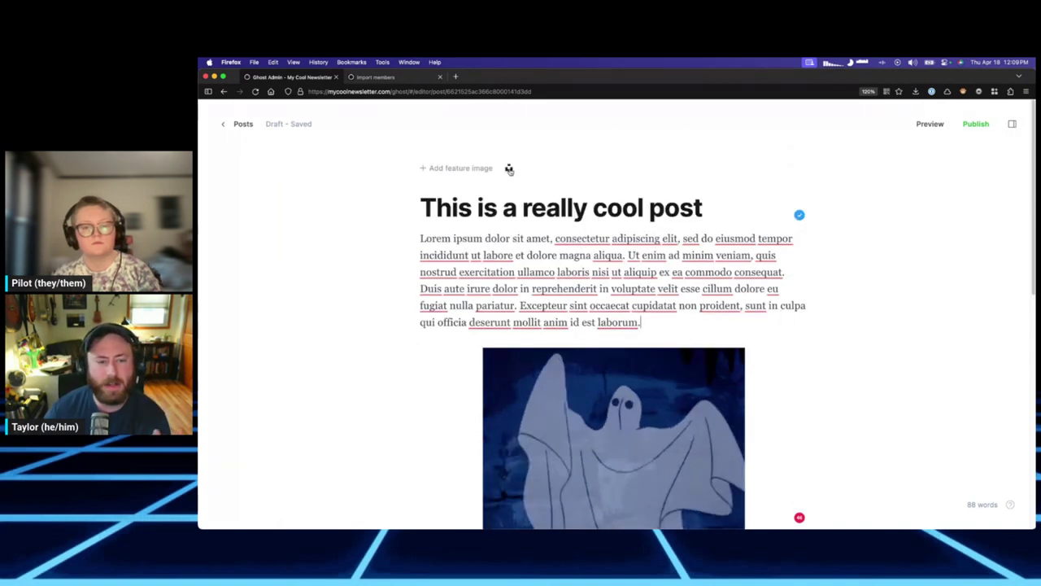
key("Return")
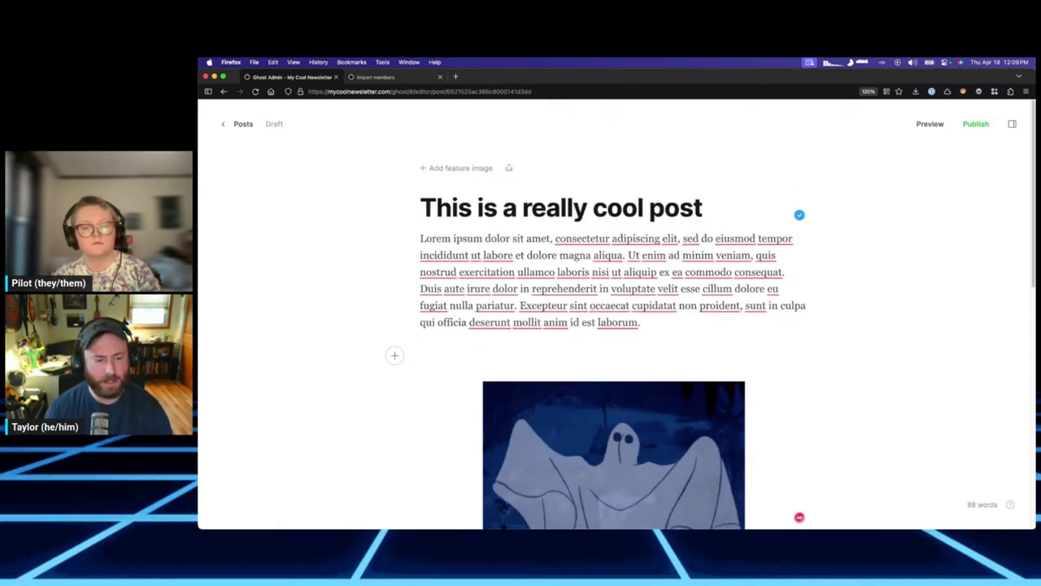
type("/un")
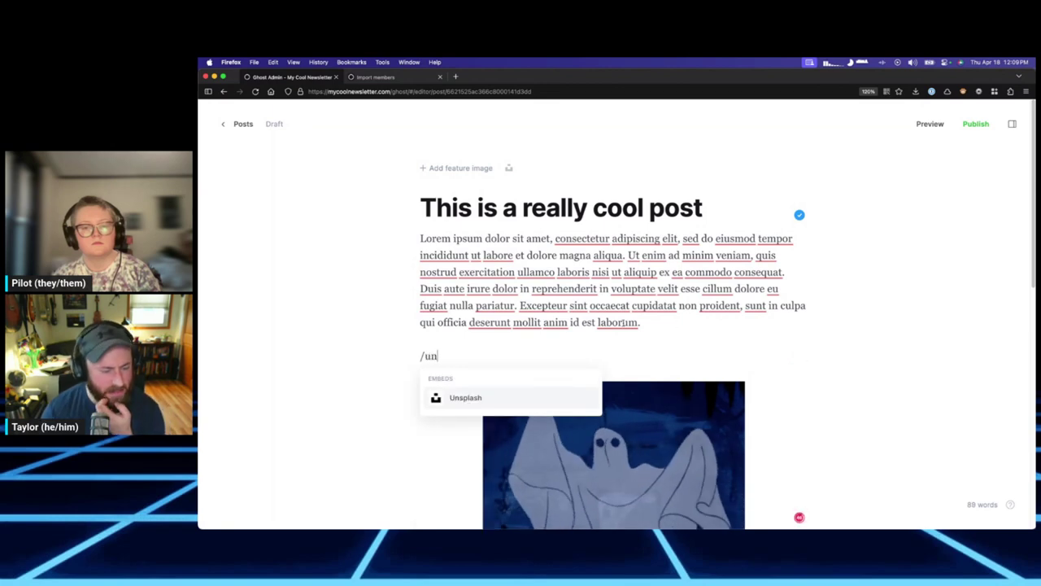
left_click(466, 402)
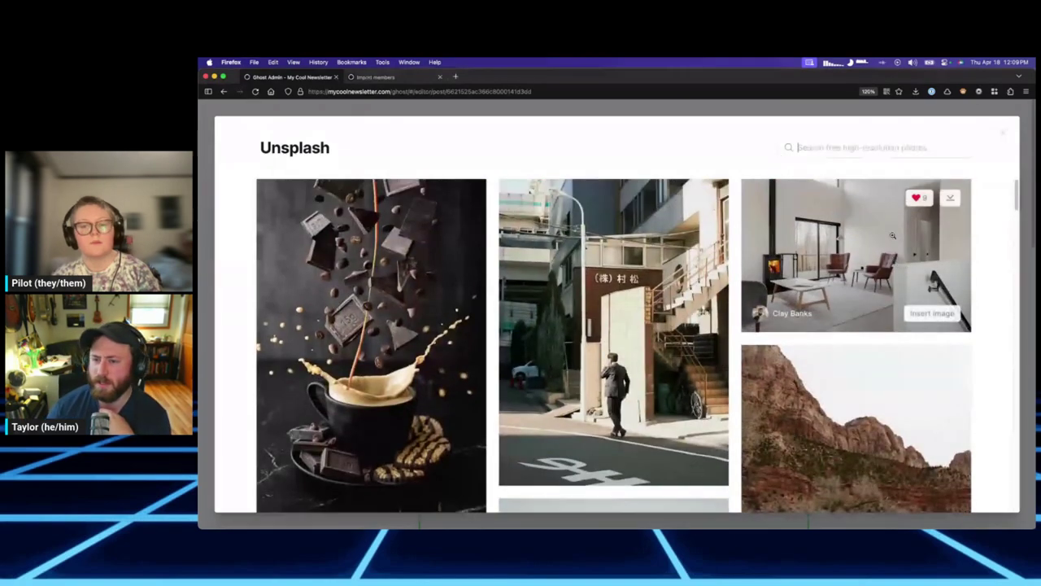
left_click(1003, 135)
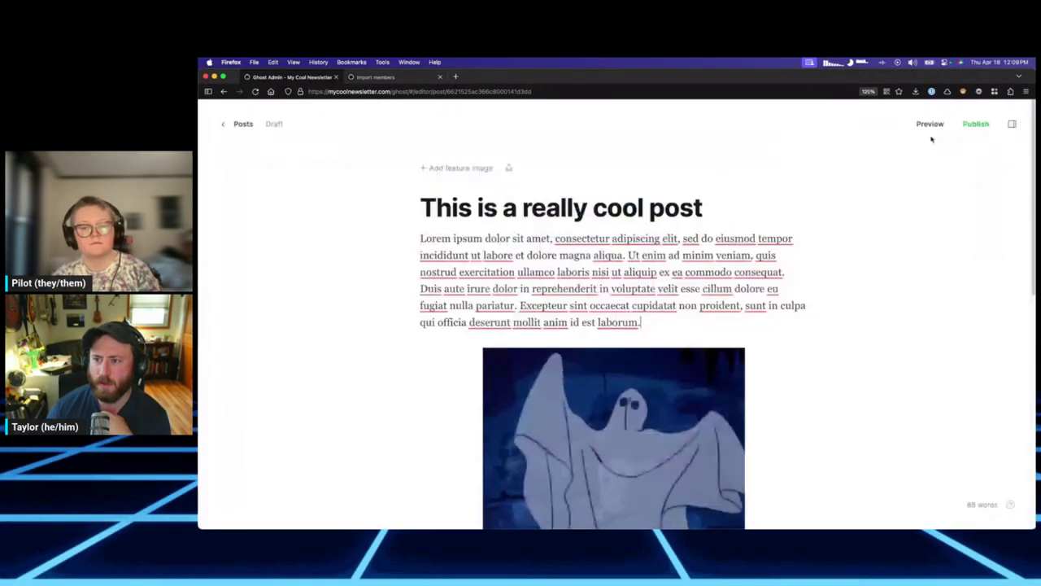
Set a newspaper photo from an Unsplash 'news' search as the feature image, keeping its credit caption.
left_click(508, 168)
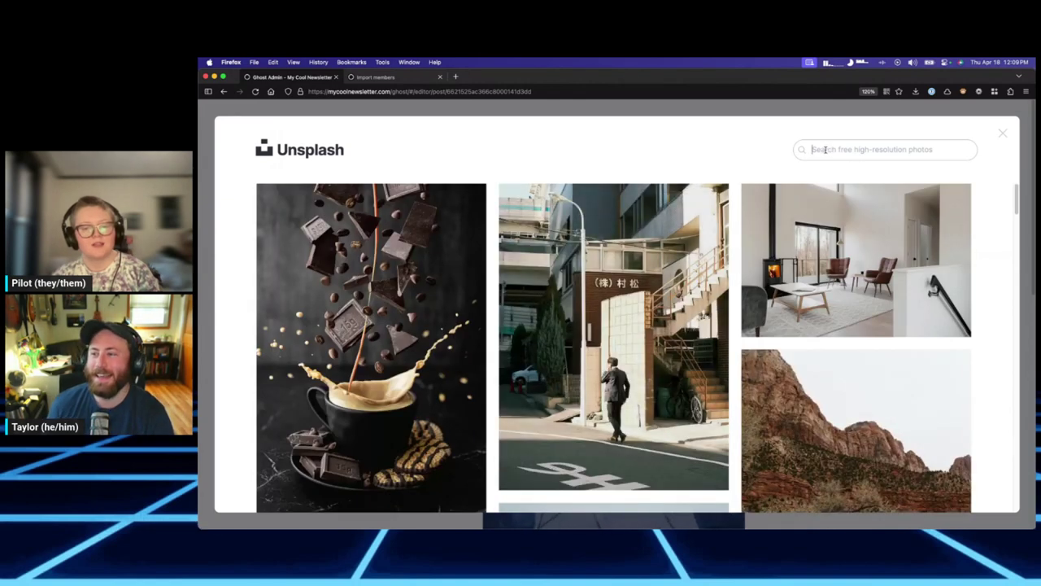
type("news")
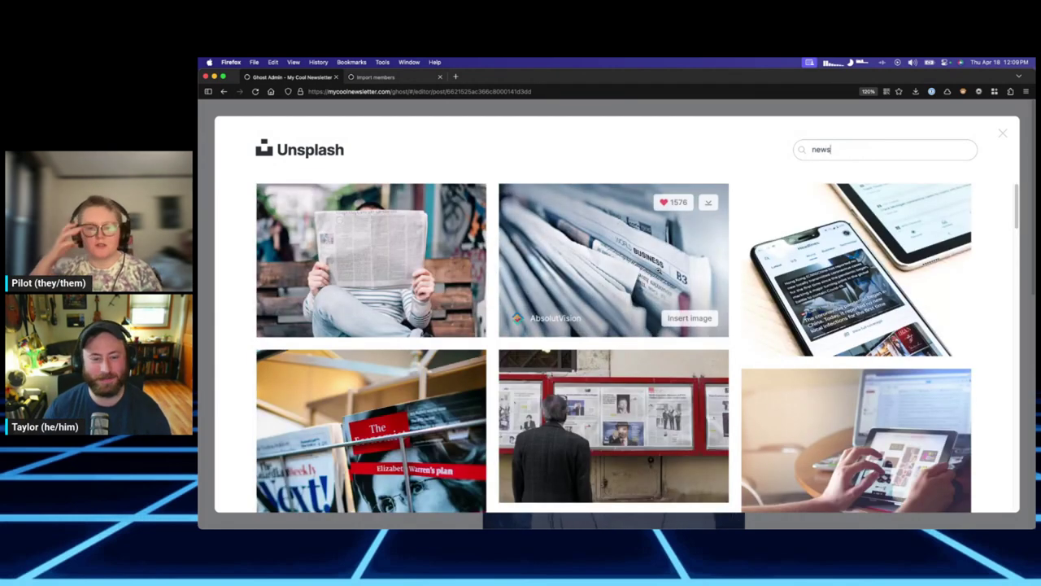
left_click(689, 318)
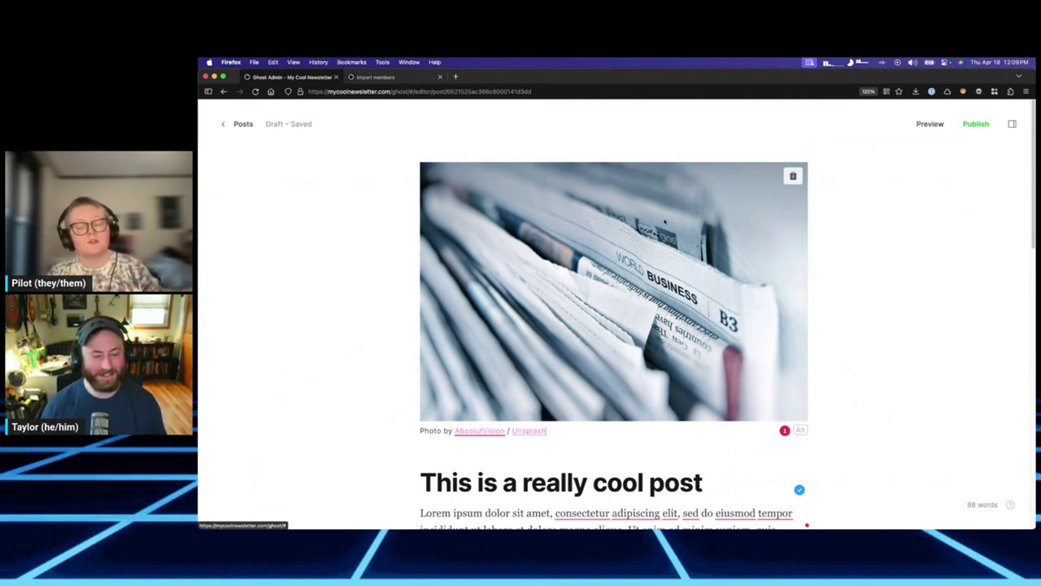
scroll(594, 404, "down", 1)
mouse_move(520, 395)
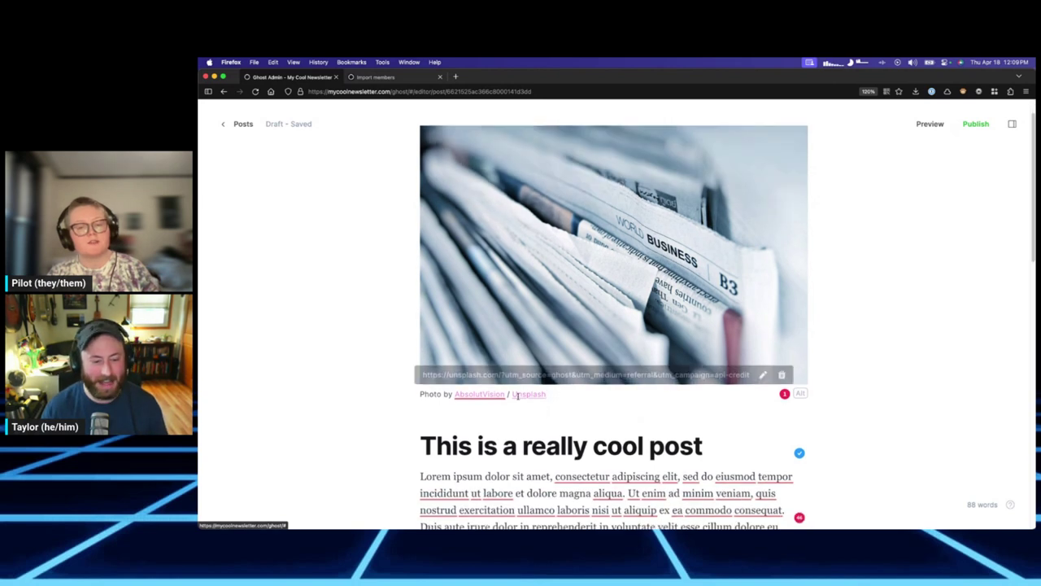
left_click(802, 394)
left_click(802, 394)
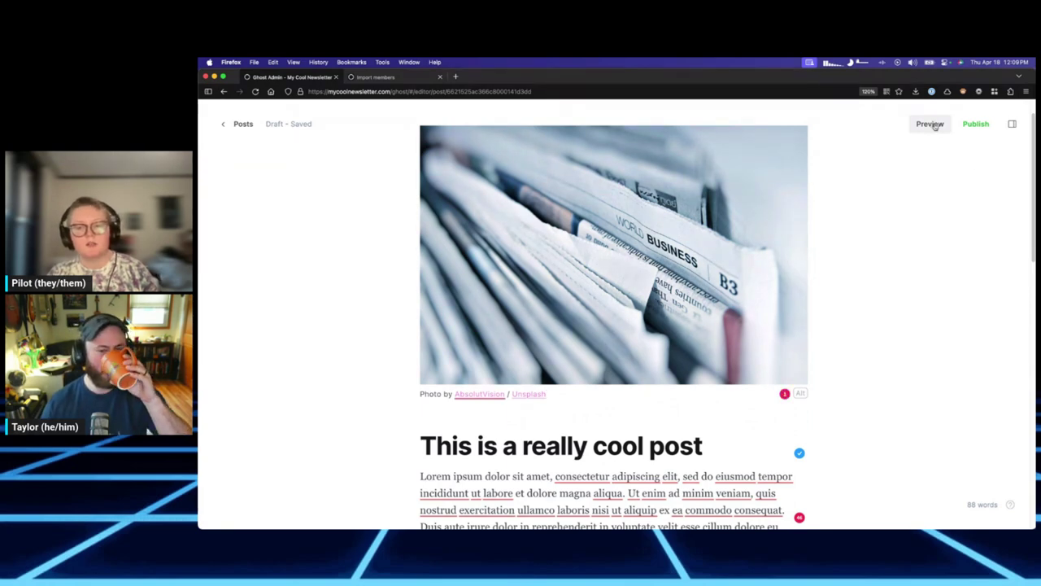
left_click(930, 123)
Scroll through the post preview and copy its preview link.
scroll(729, 334, "down", 3)
scroll(549, 298, "down", 5)
scroll(547, 297, "down", 2)
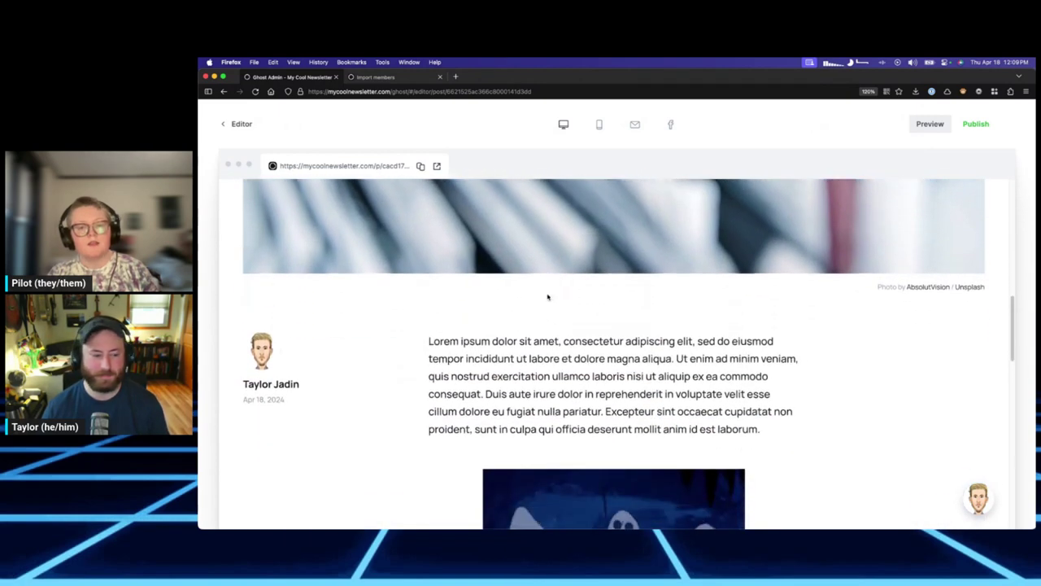
scroll(547, 297, "up", 5)
scroll(548, 297, "down", 10)
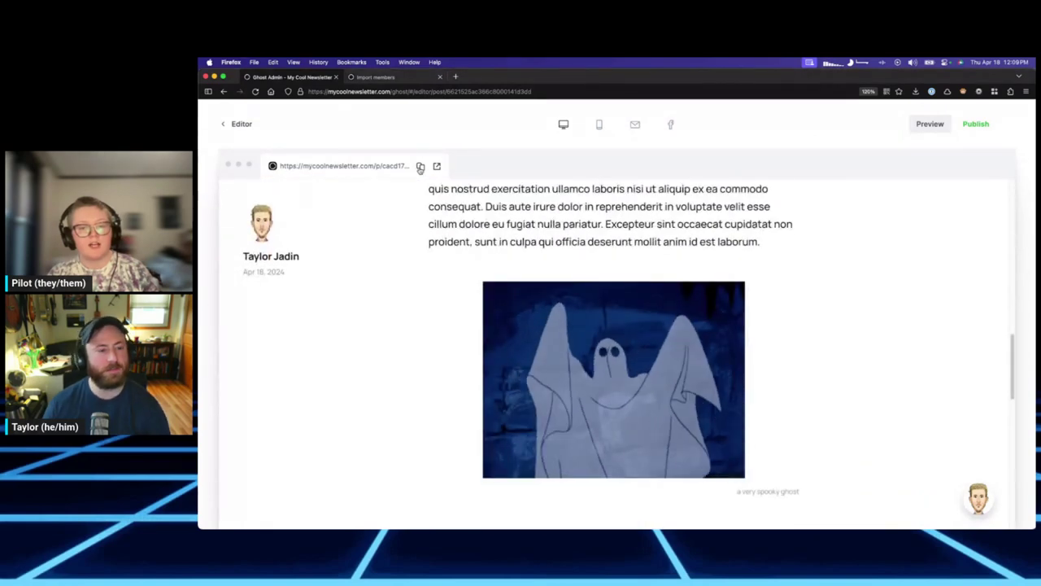
left_click(420, 168)
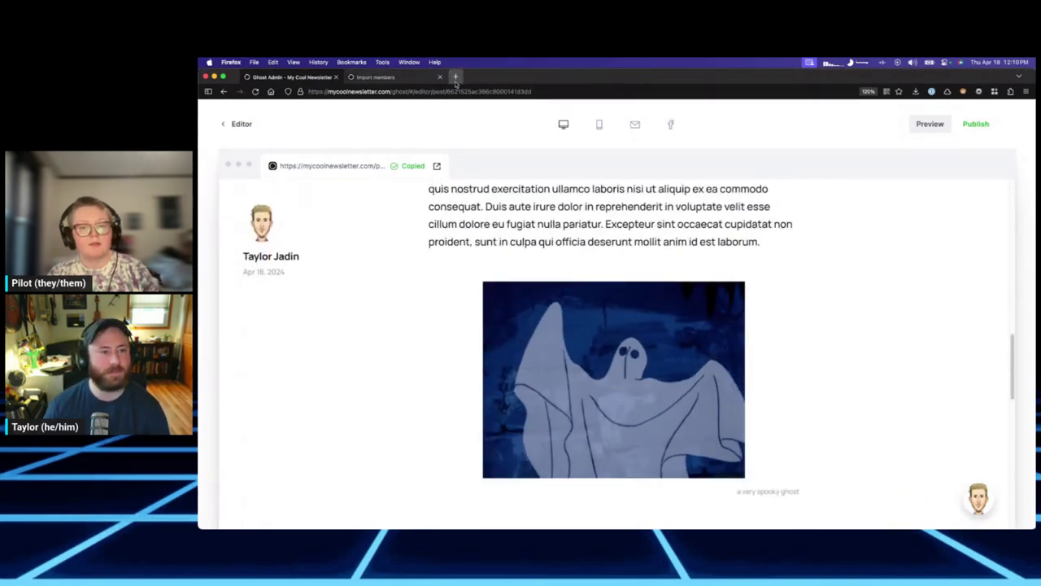
View the post in a new browser tab, then close that tab.
left_click(437, 166)
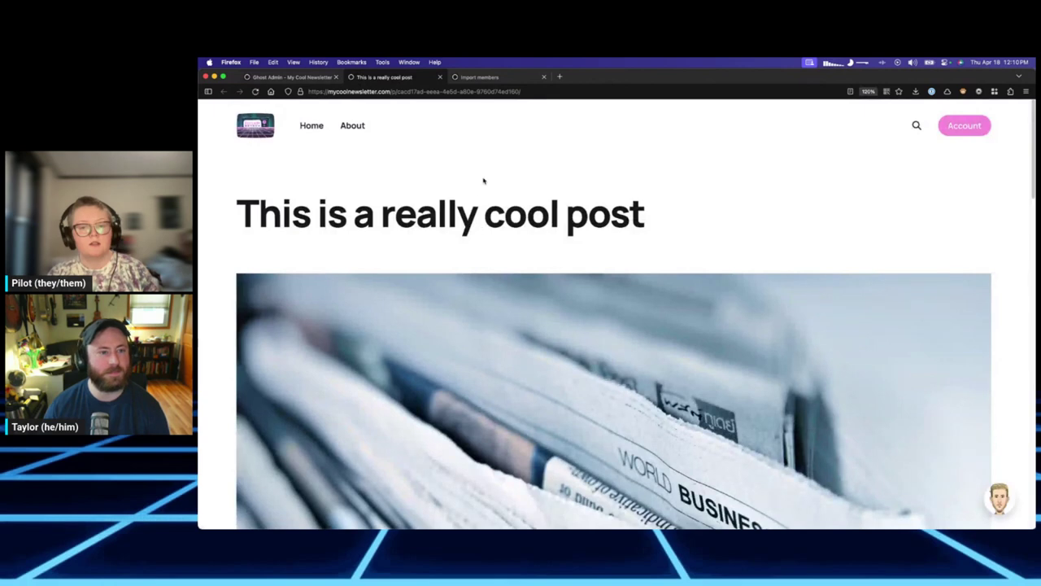
scroll(539, 242, "down", 8)
scroll(539, 241, "down", 10)
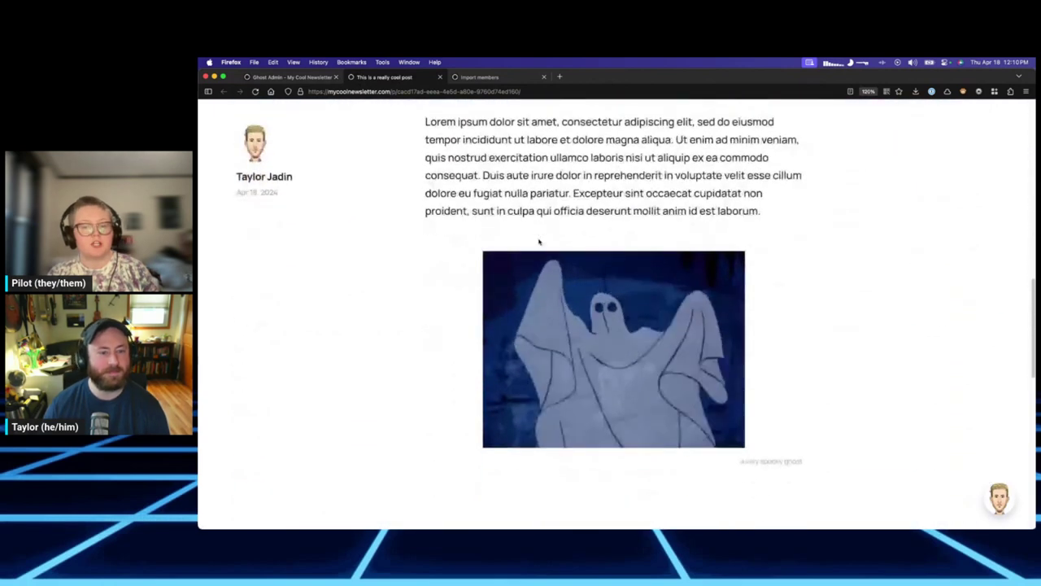
scroll(539, 241, "down", 3)
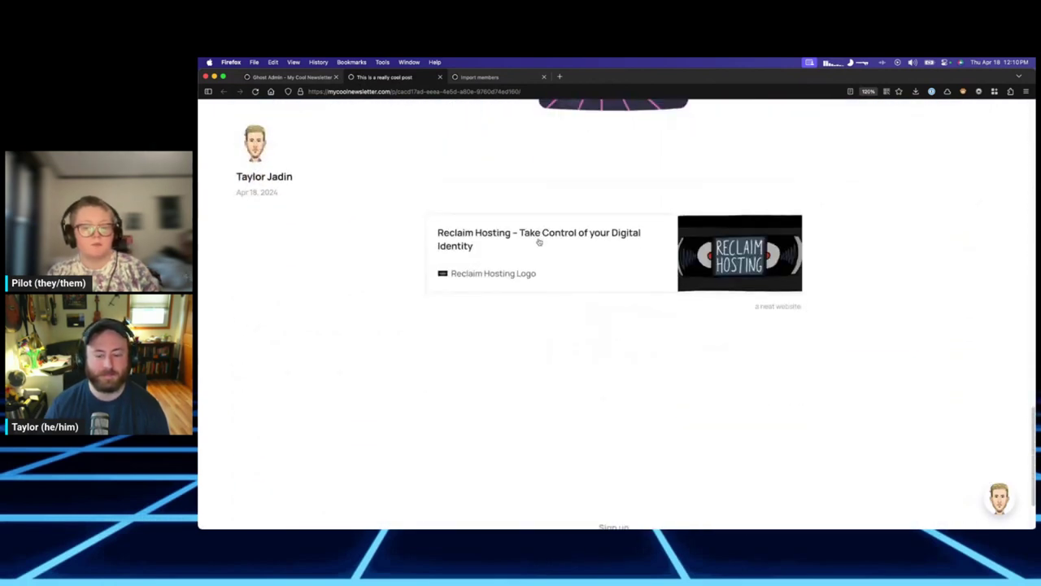
scroll(539, 241, "up", 5)
scroll(539, 242, "down", 6)
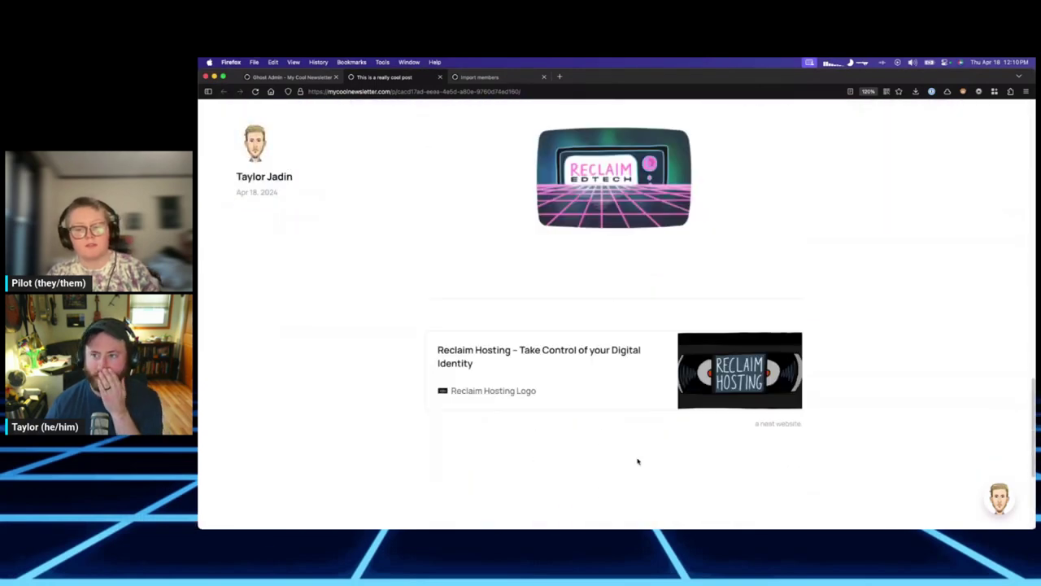
scroll(638, 457, "up", 12)
scroll(710, 396, "up", 4)
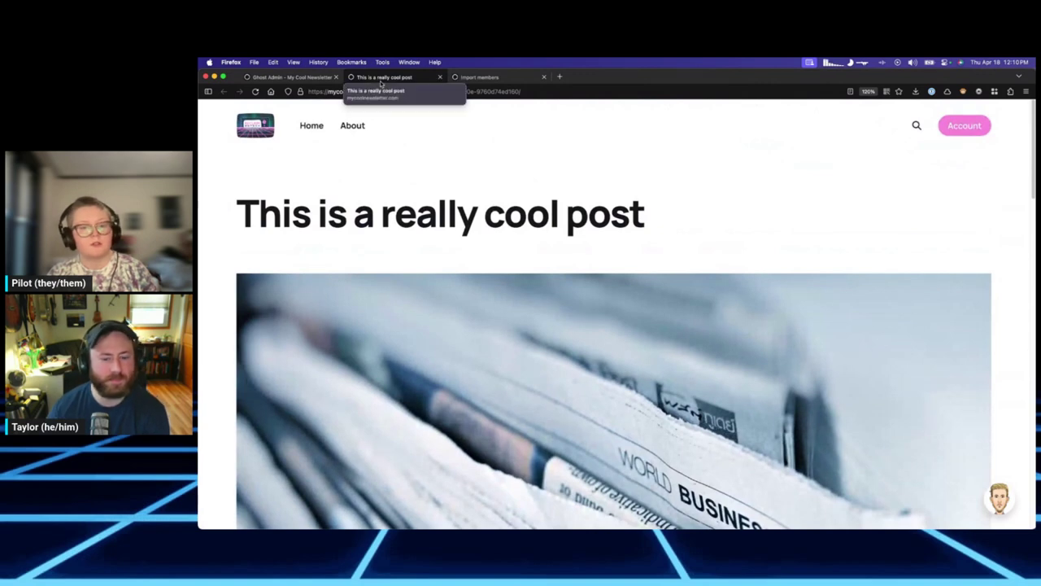
middle_click(380, 82)
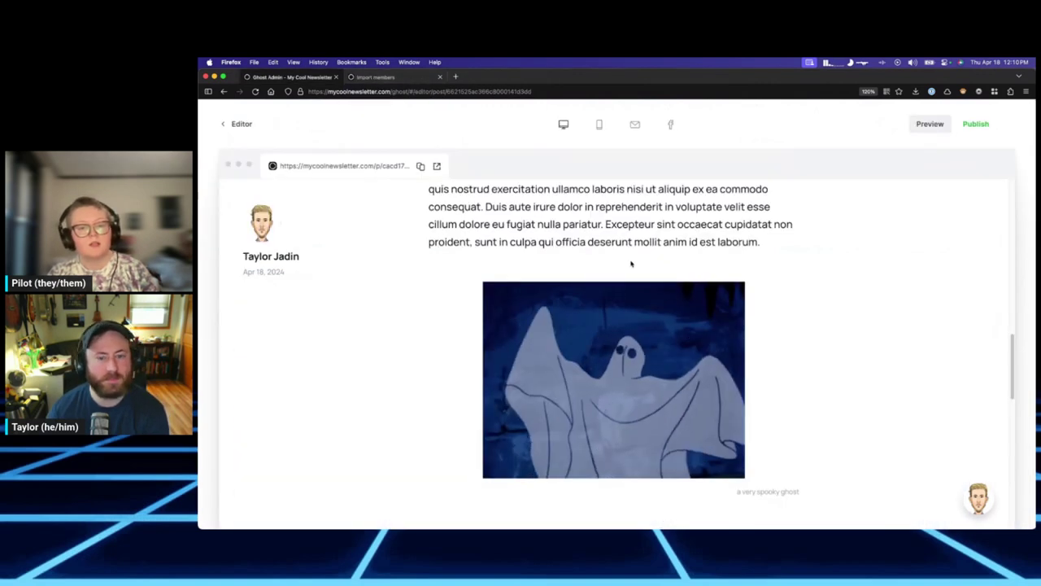
Check the post's mobile and newsletter email previews.
scroll(623, 260, "up", 10)
scroll(648, 282, "up", 3)
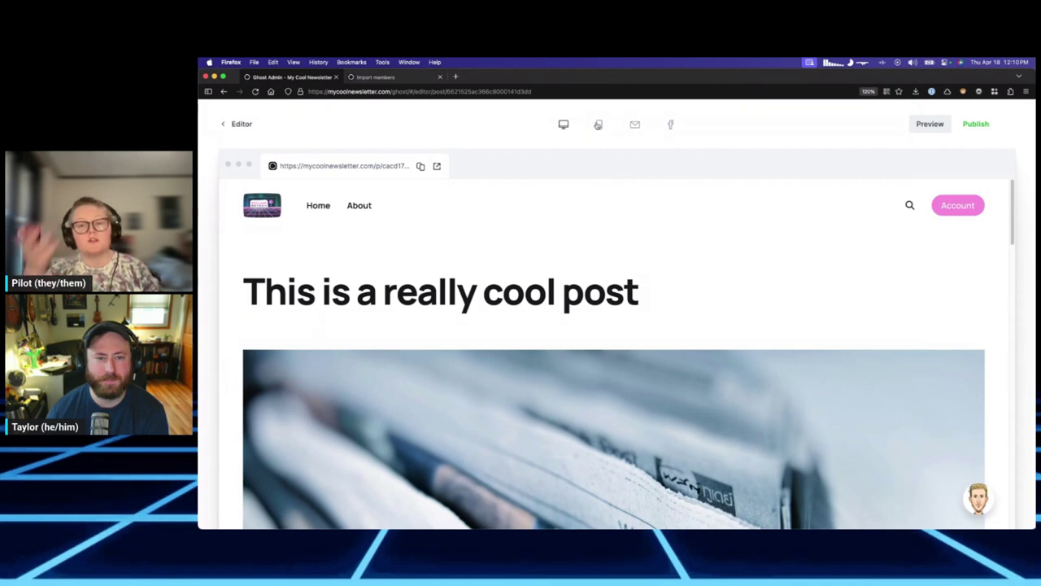
left_click(598, 124)
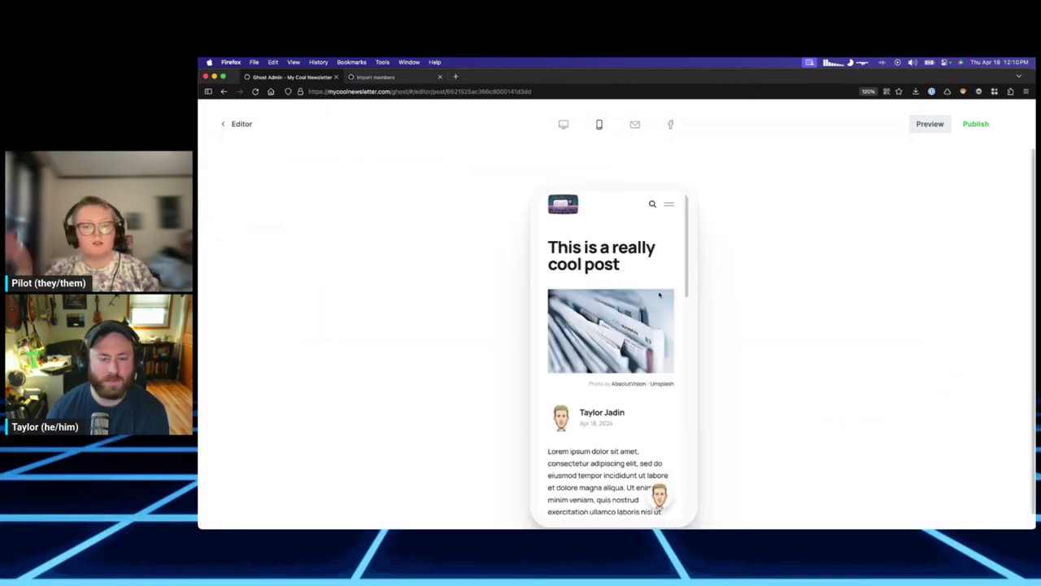
scroll(653, 279, "down", 5)
left_click(635, 124)
scroll(653, 242, "down", 10)
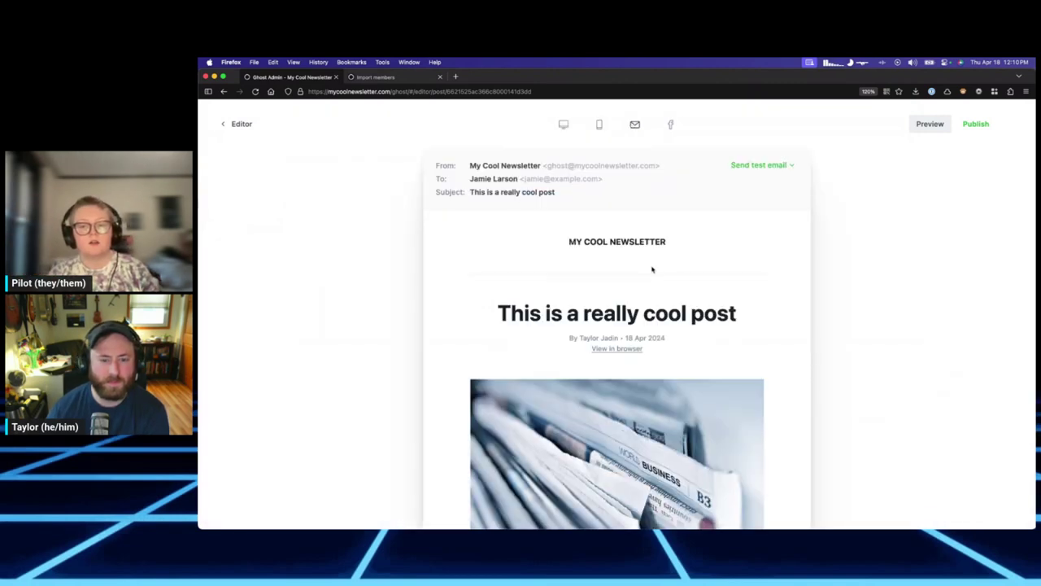
scroll(685, 279, "down", 5)
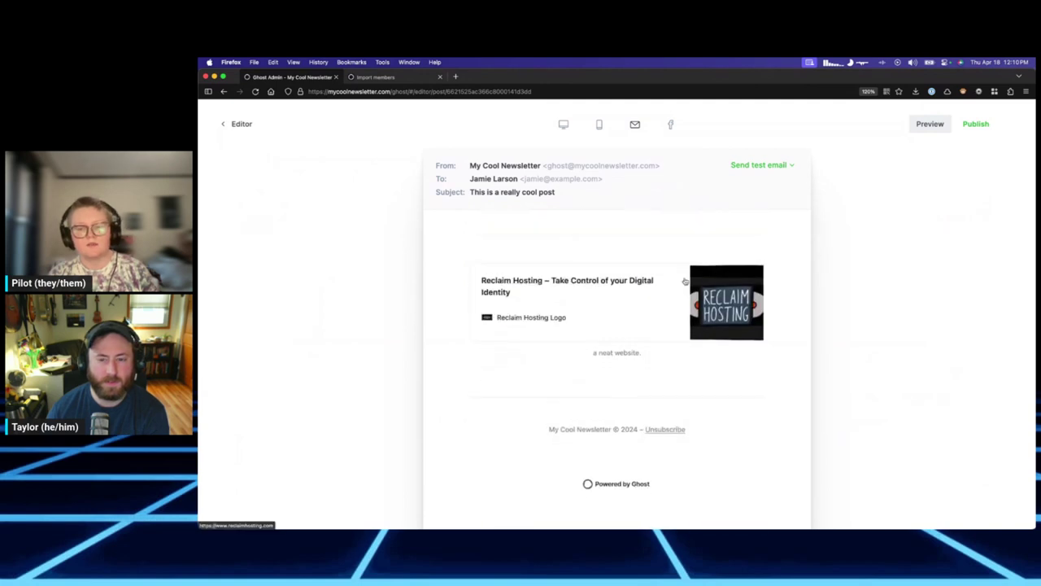
scroll(691, 260, "up", 8)
Review the social share previews, then switch to the desktop preview.
left_click(671, 126)
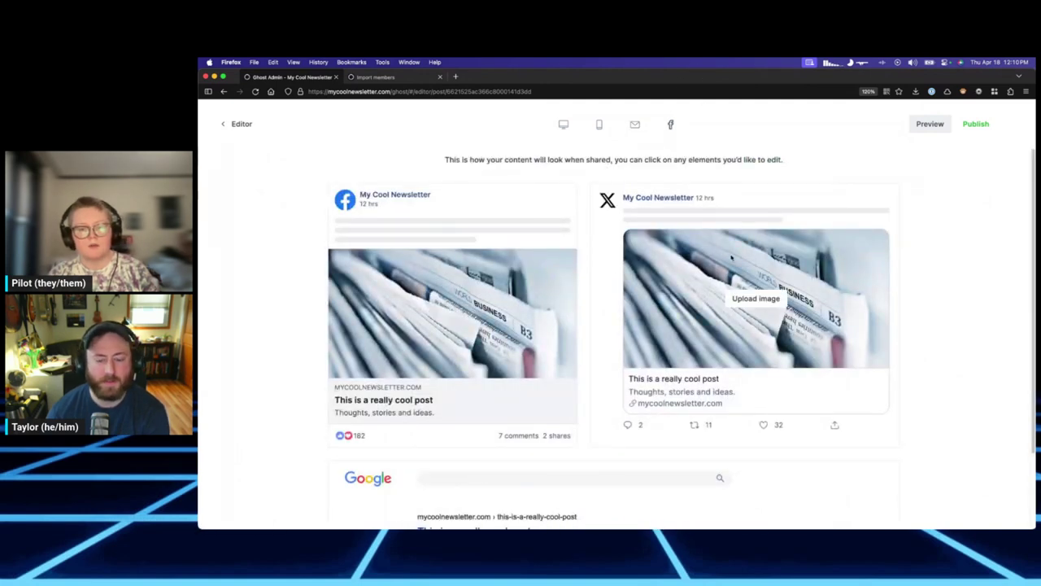
scroll(622, 328, "down", 2)
scroll(608, 317, "up", 2)
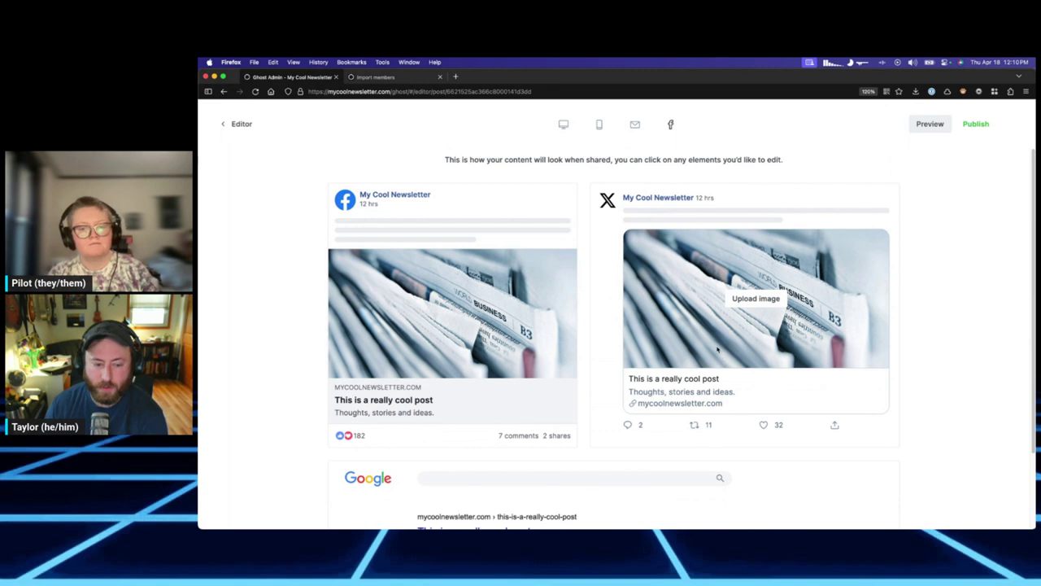
scroll(691, 387, "down", 2)
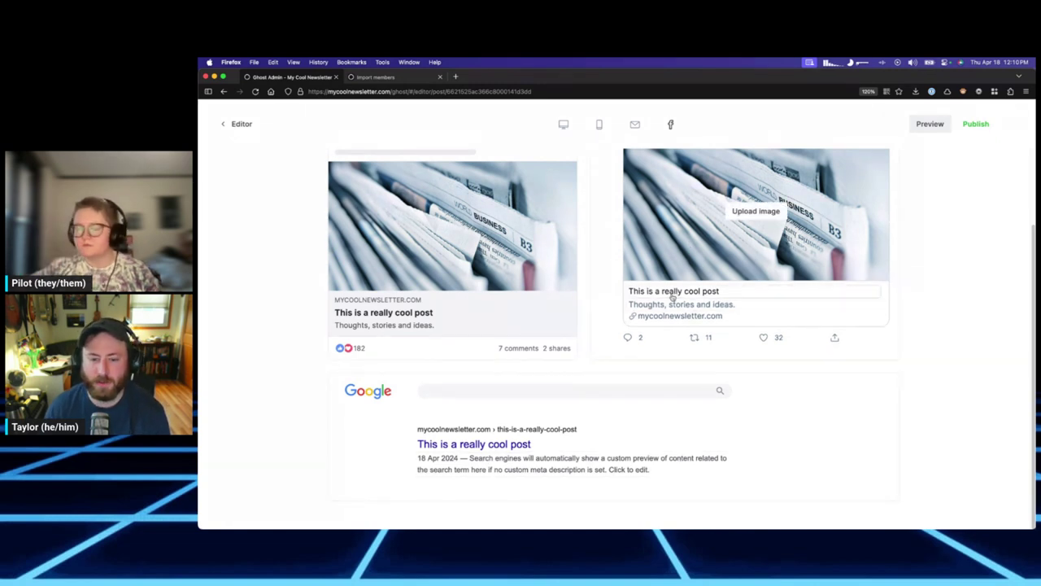
scroll(692, 458, "up", 3)
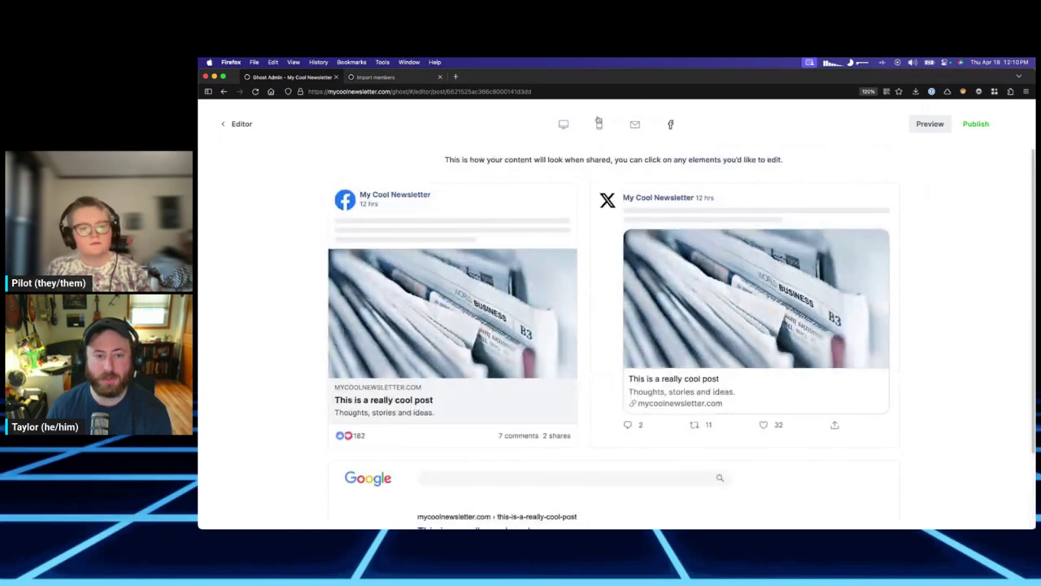
left_click(563, 123)
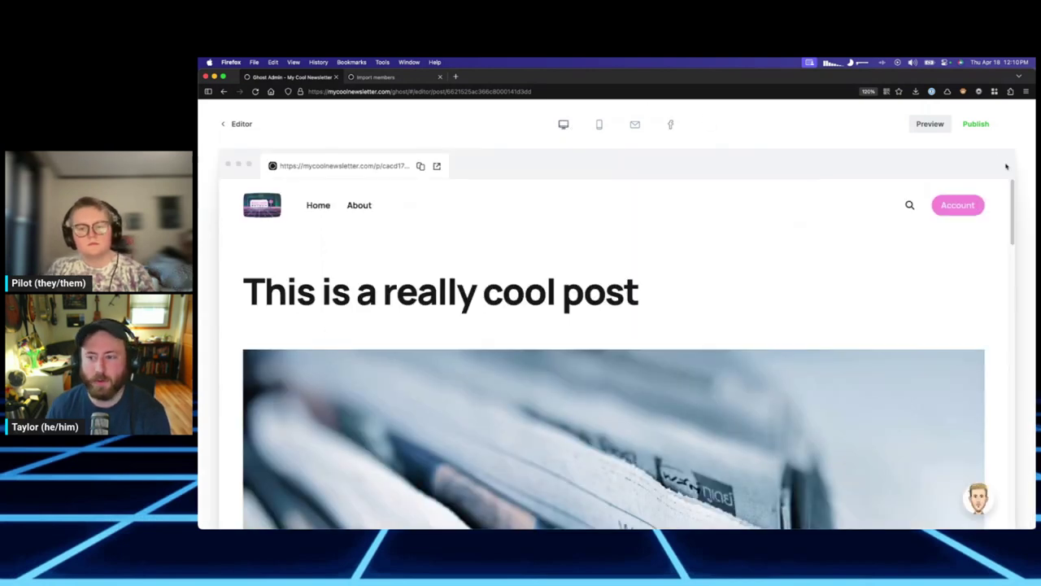
Leave the preview, reopen the really cool post from Posts and view its settings and URL slug.
left_click(930, 124)
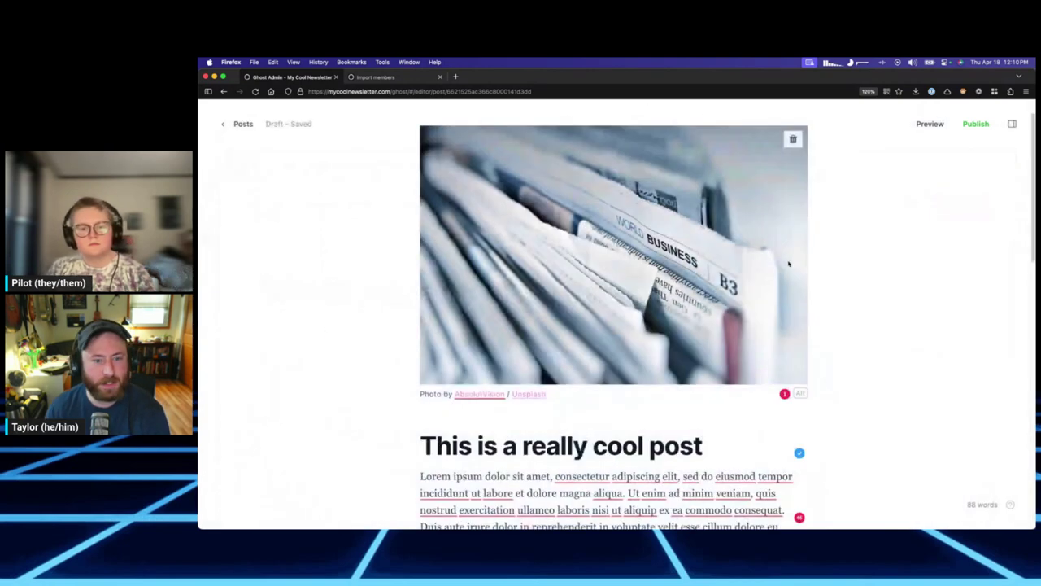
key("super+bracketleft")
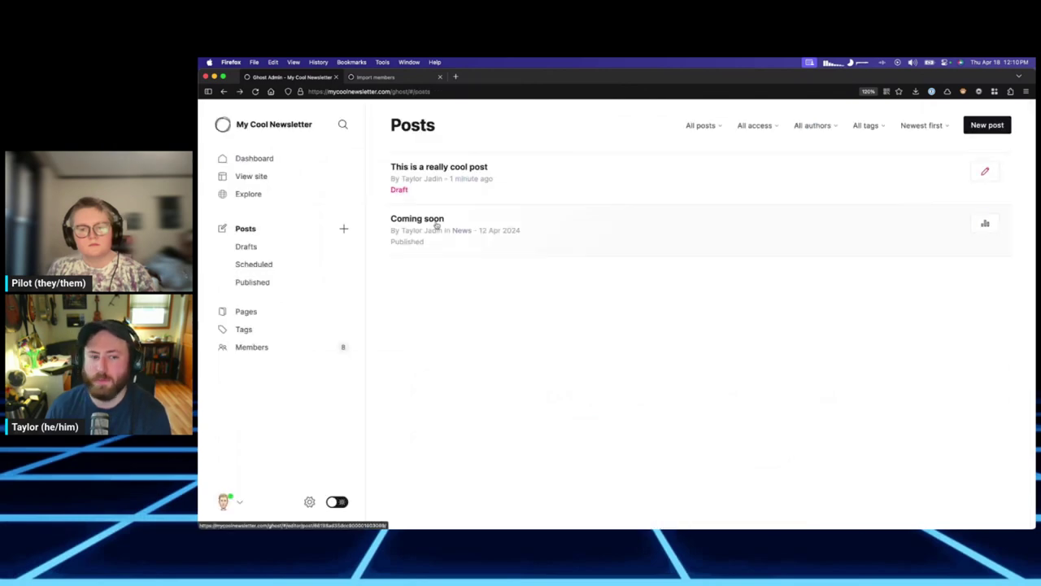
left_click(425, 176)
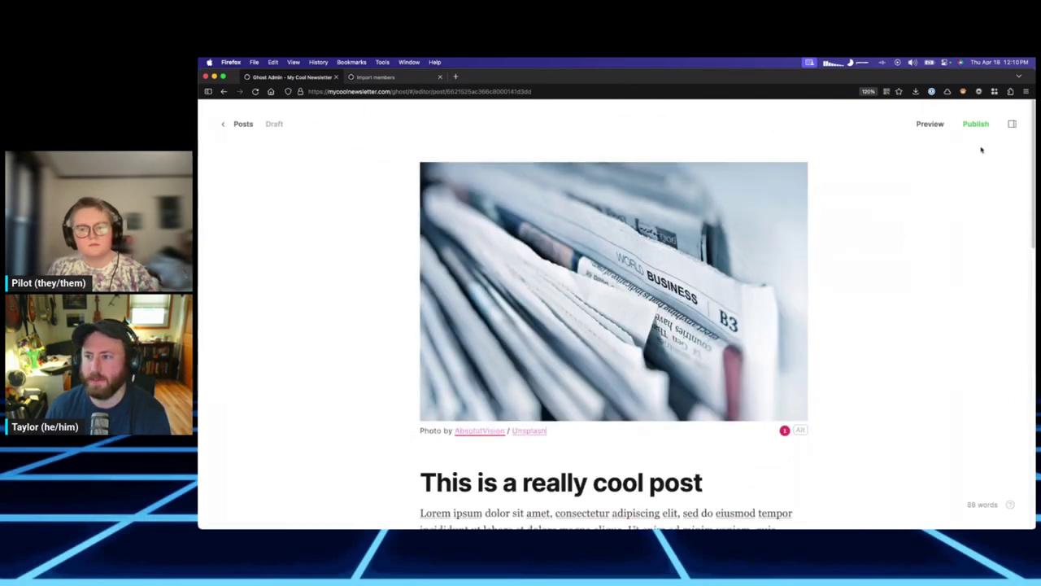
left_click(1011, 124)
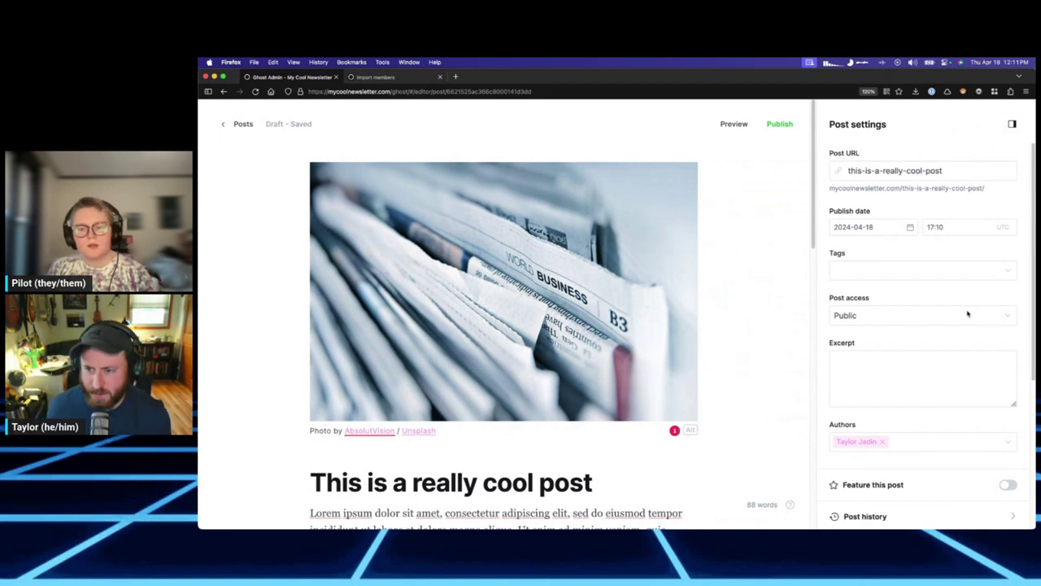
left_click(950, 167)
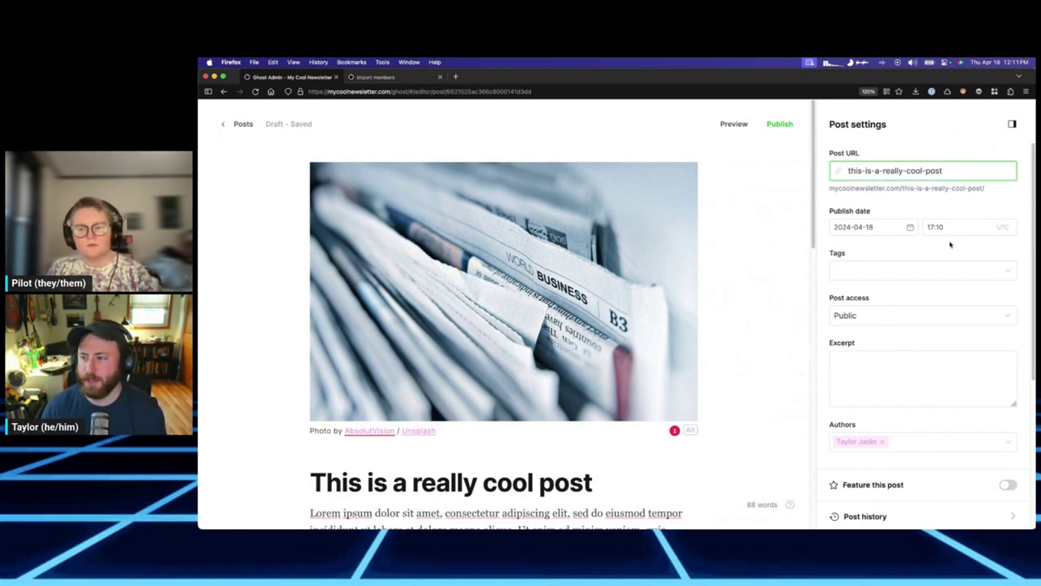
scroll(952, 240, "down", 5)
scroll(948, 246, "up", 5)
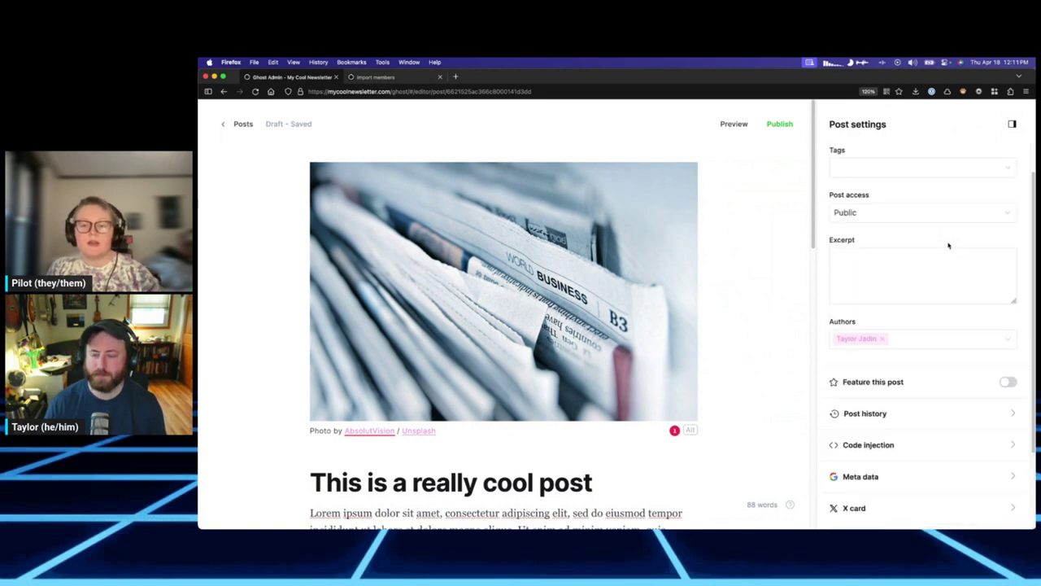
scroll(949, 246, "down", 5)
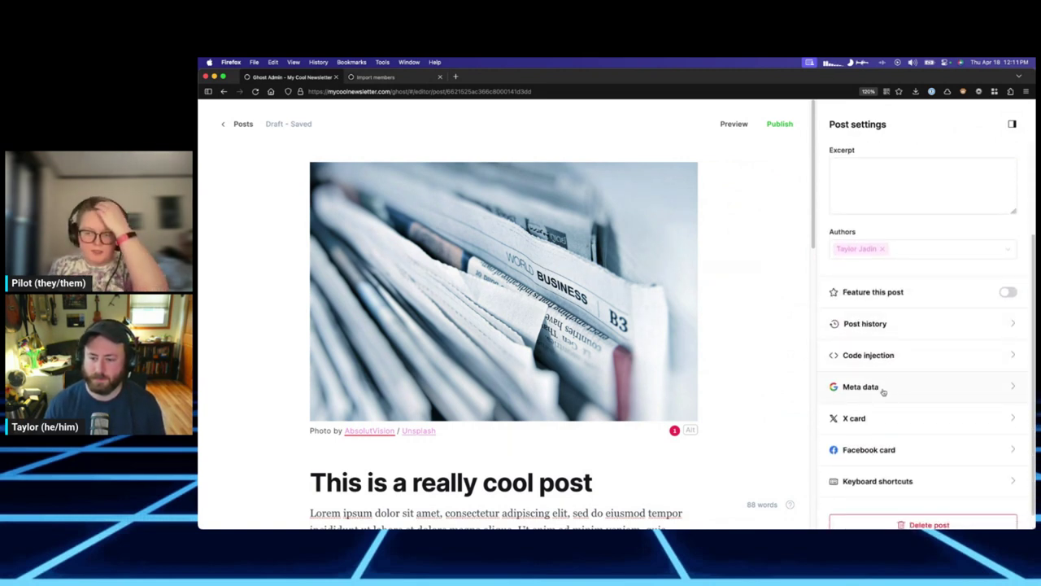
Inspect the Meta data, X card and Facebook card settings without changing them.
left_click(884, 390)
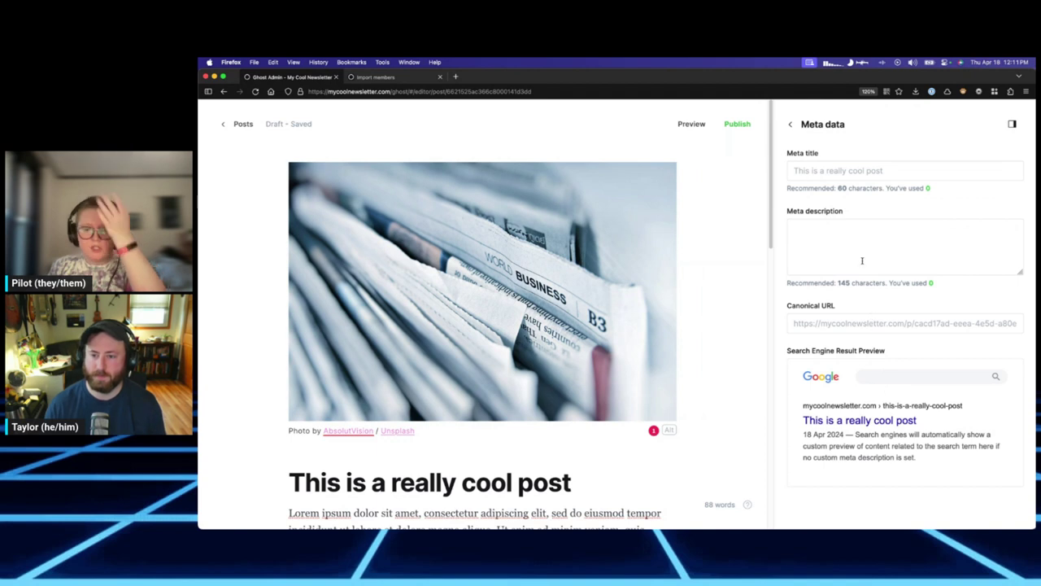
left_click(793, 127)
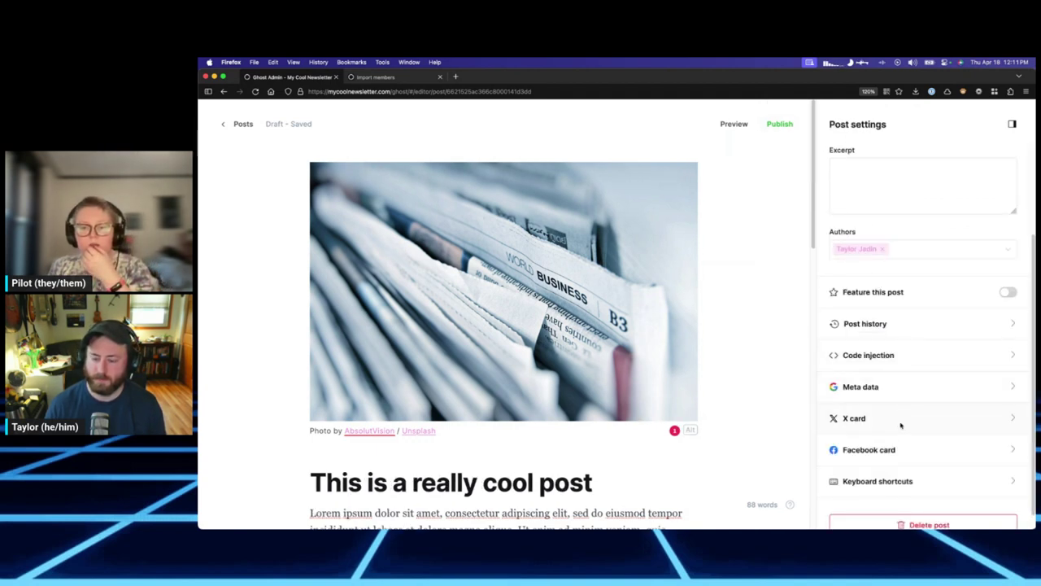
left_click(902, 426)
scroll(890, 311, "down", 1)
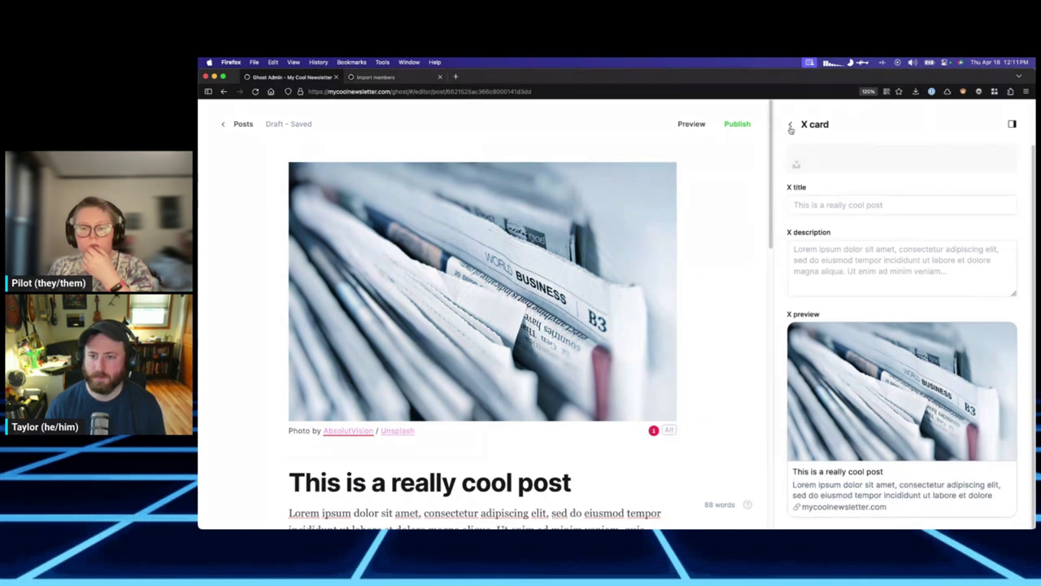
left_click(791, 126)
scroll(875, 431, "down", 1)
left_click(876, 435)
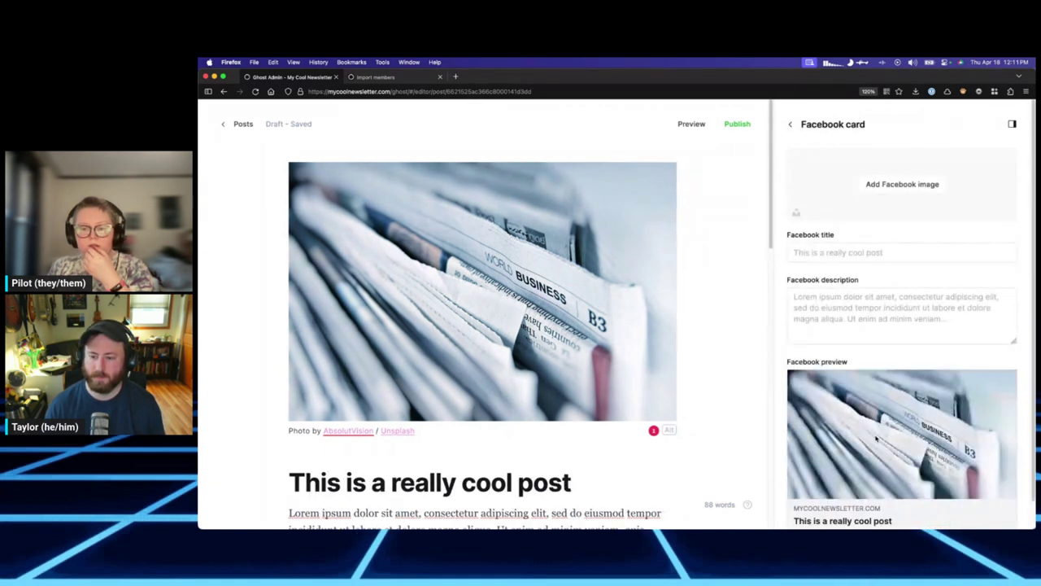
scroll(875, 436, "down", 1)
left_click(793, 126)
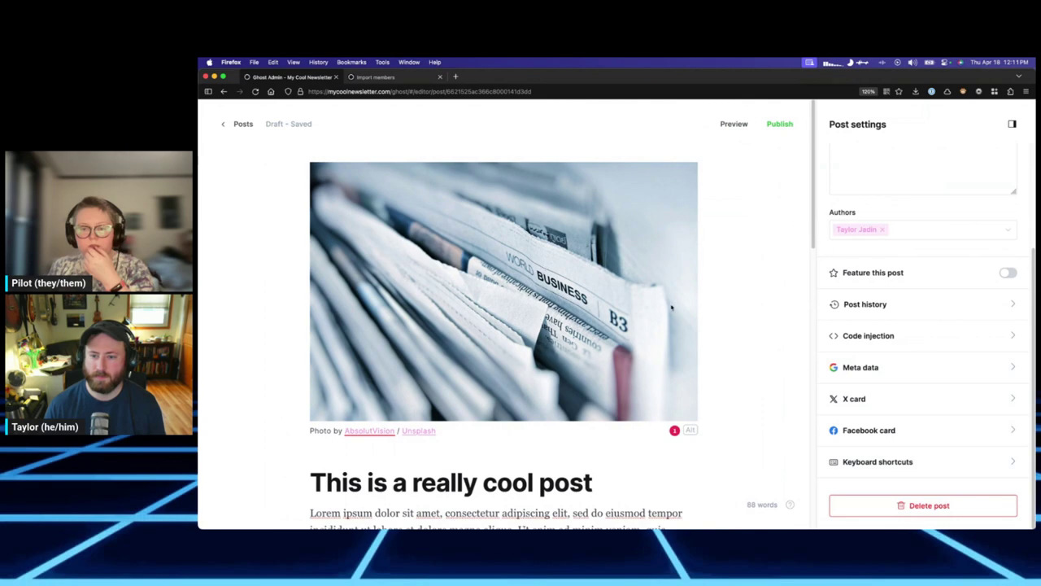
scroll(642, 333, "down", 3)
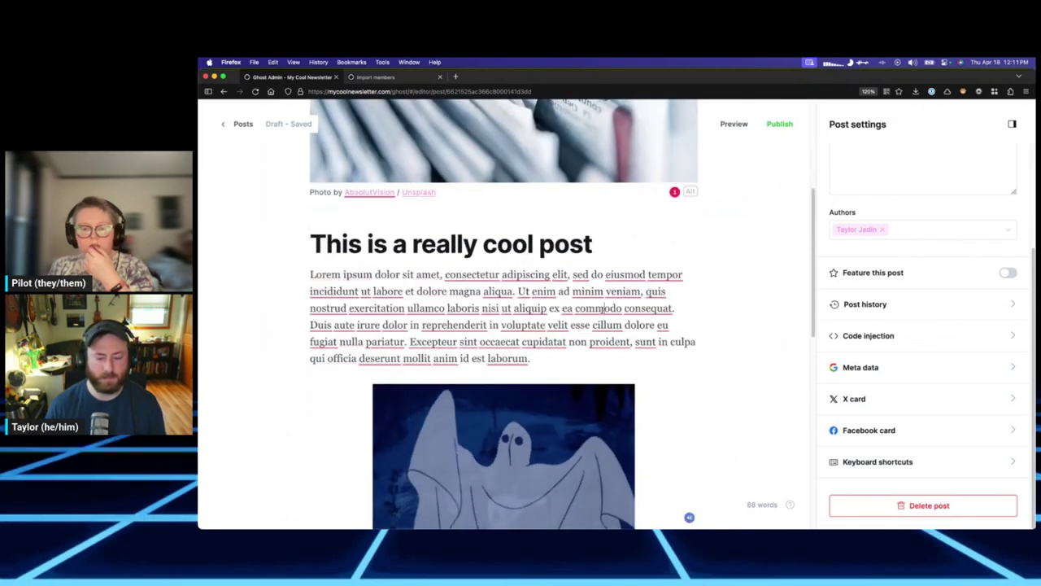
Replace the post title with 'an even better title' and close Post settings.
scroll(497, 301, "up", 1)
double_click(497, 301)
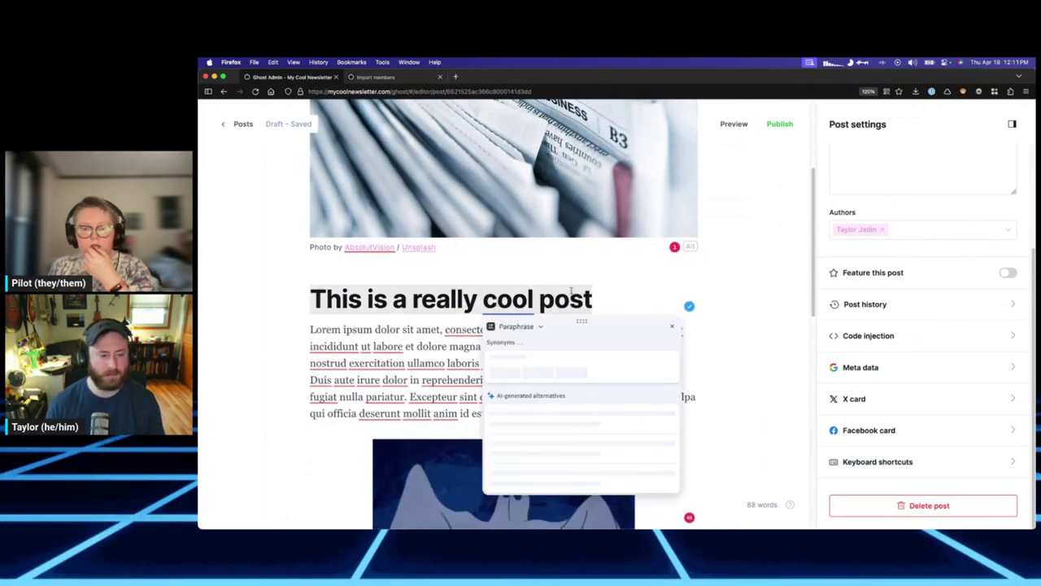
type("an eve")
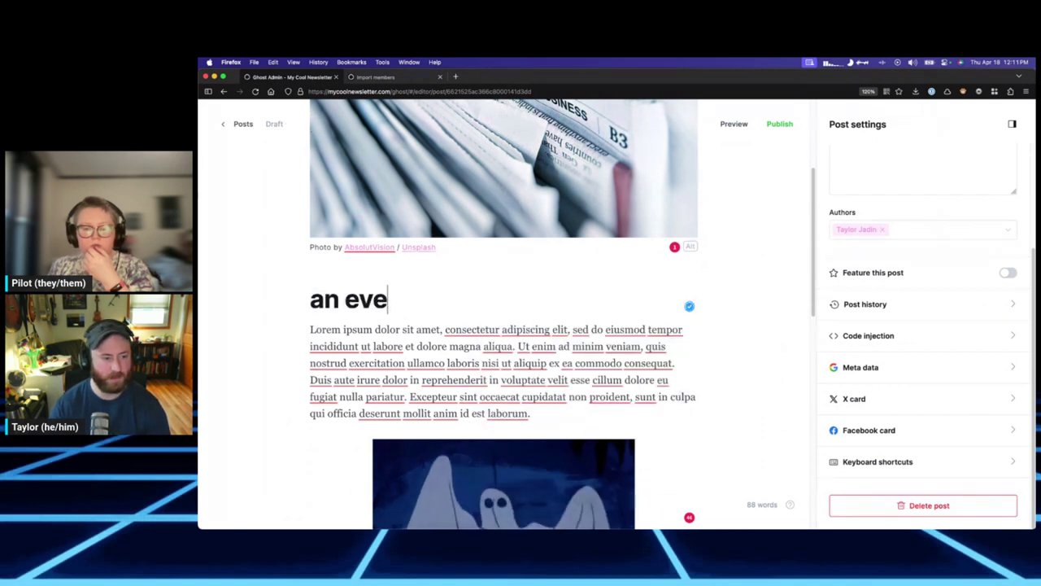
type("n better title")
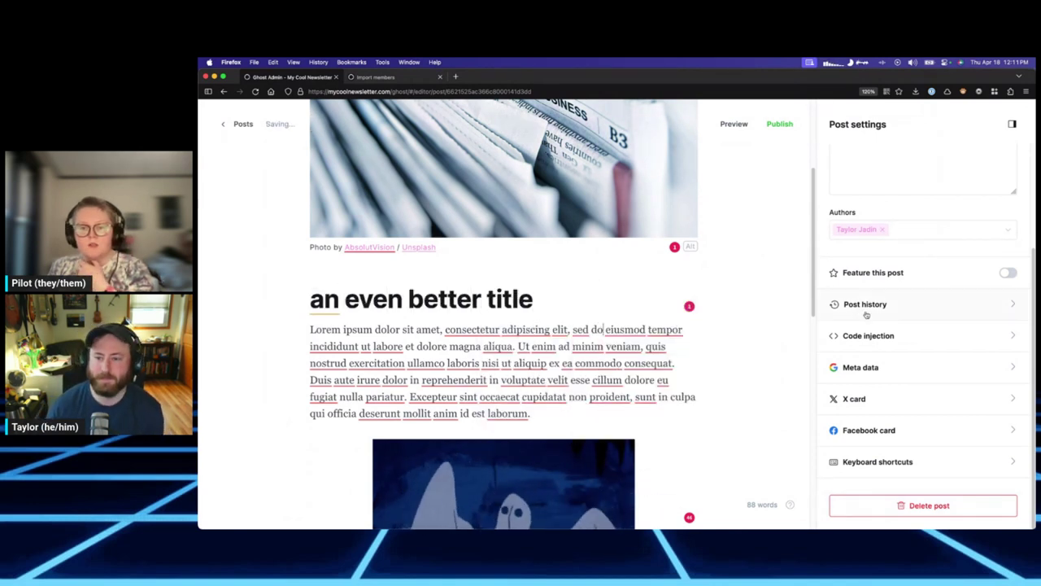
scroll(858, 244, "up", 3)
left_click(1012, 124)
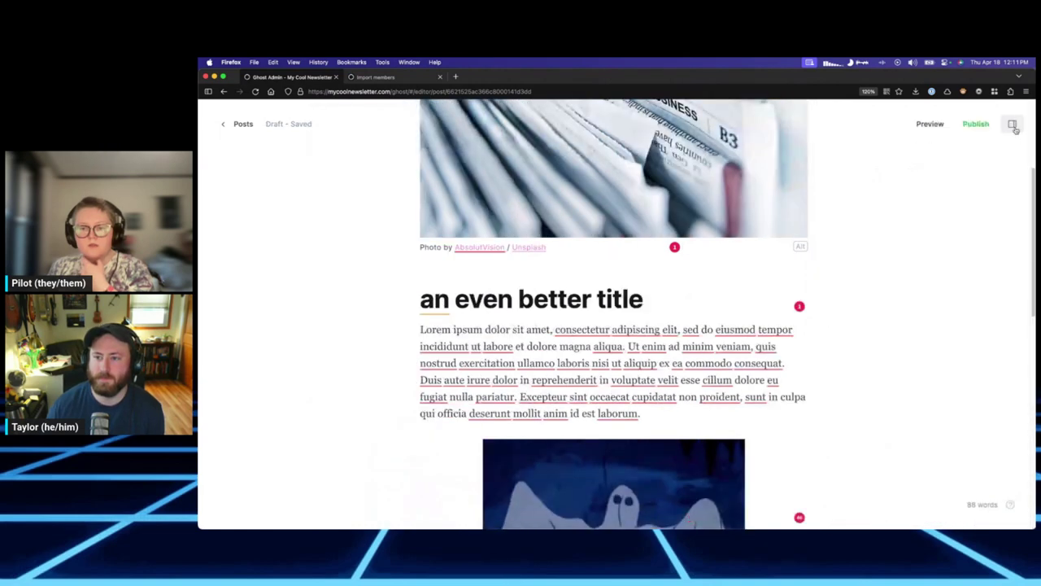
Replace the post URL slug with 'an-even-better-title' in Post settings.
left_click(1012, 124)
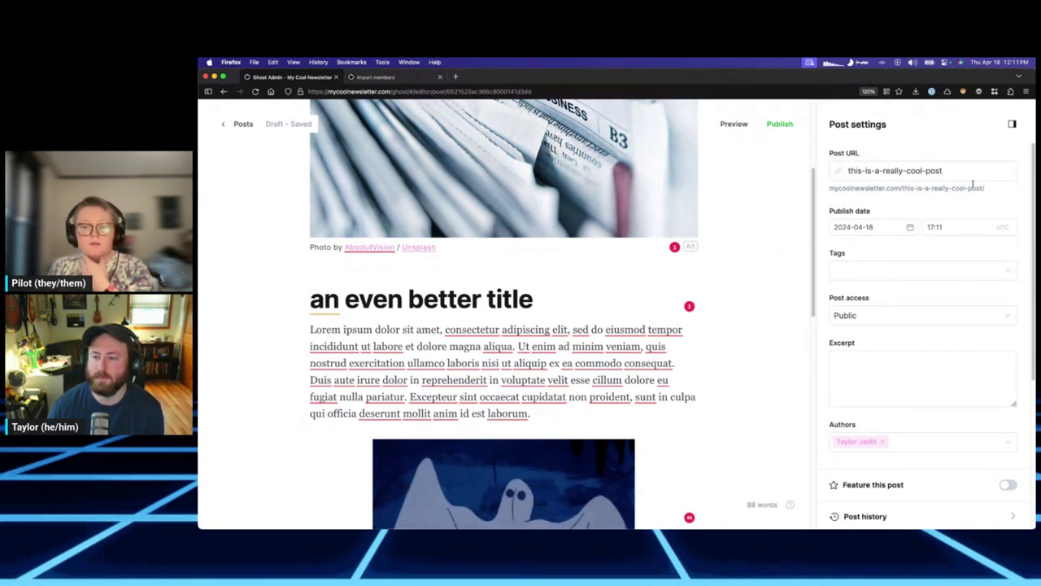
left_click(950, 170)
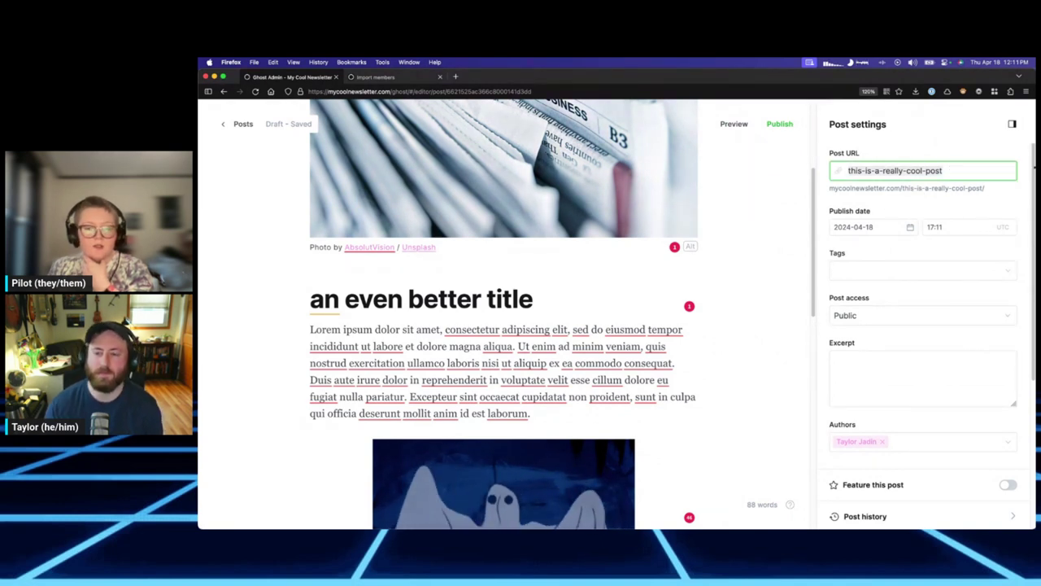
key("ctrl+a")
type("an-even-better-ttitle")
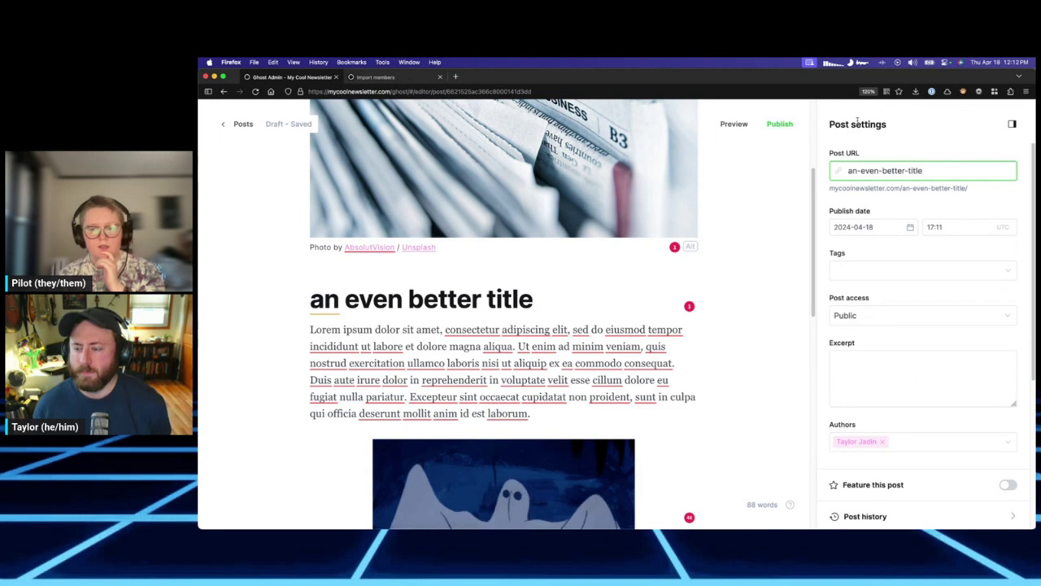
scroll(844, 218, "down", 5)
left_click(779, 123)
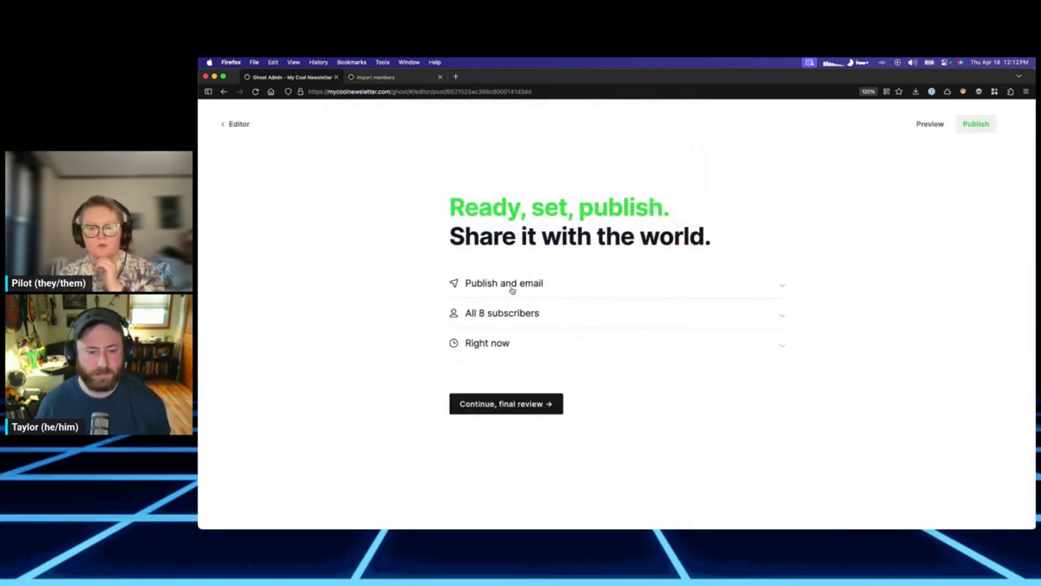
Compare the recipient and delivery options, settling on publish and email to all 8 subscribers.
left_click(536, 317)
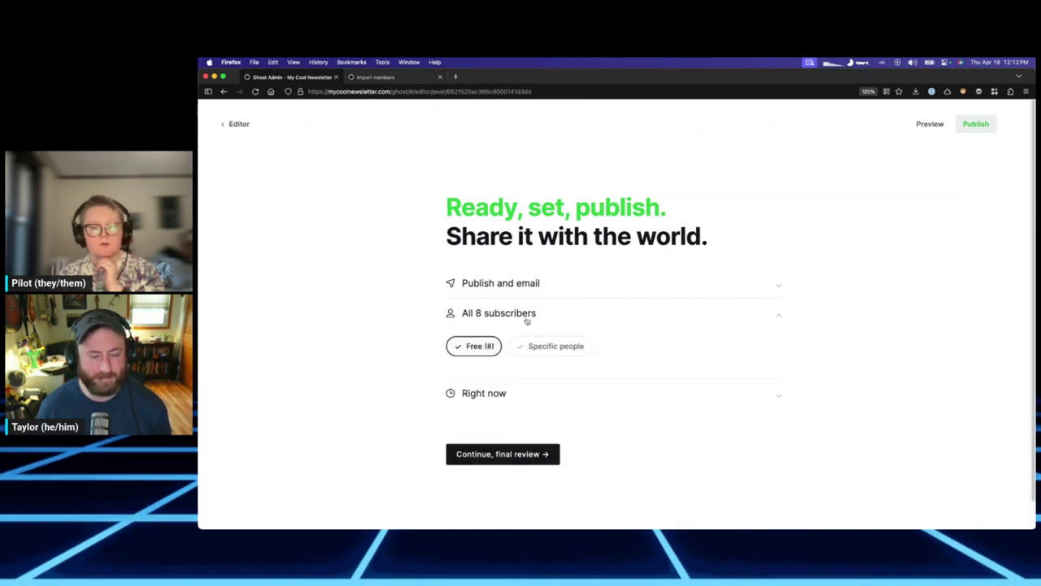
left_click(526, 315)
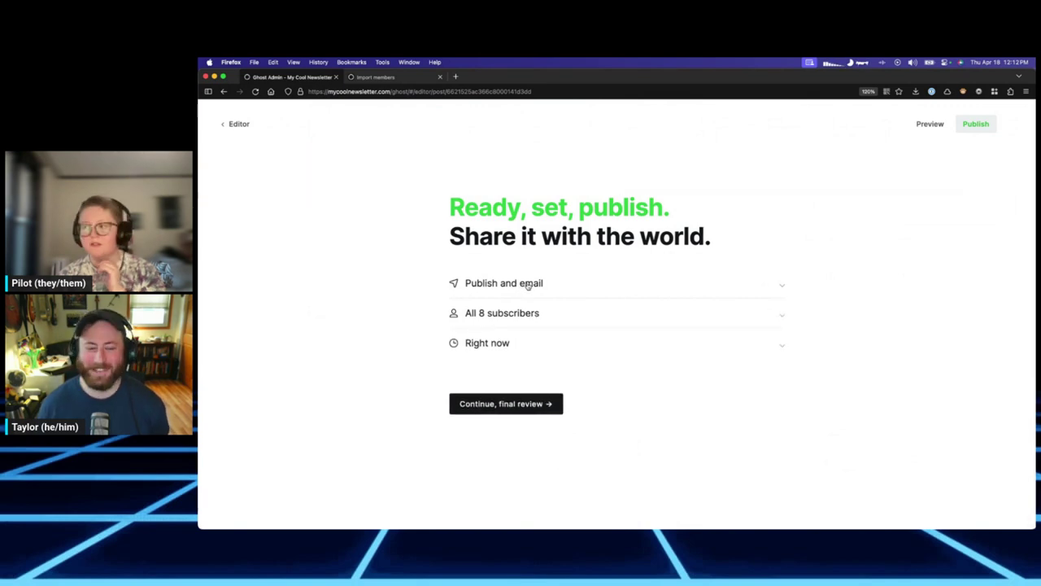
left_click(528, 284)
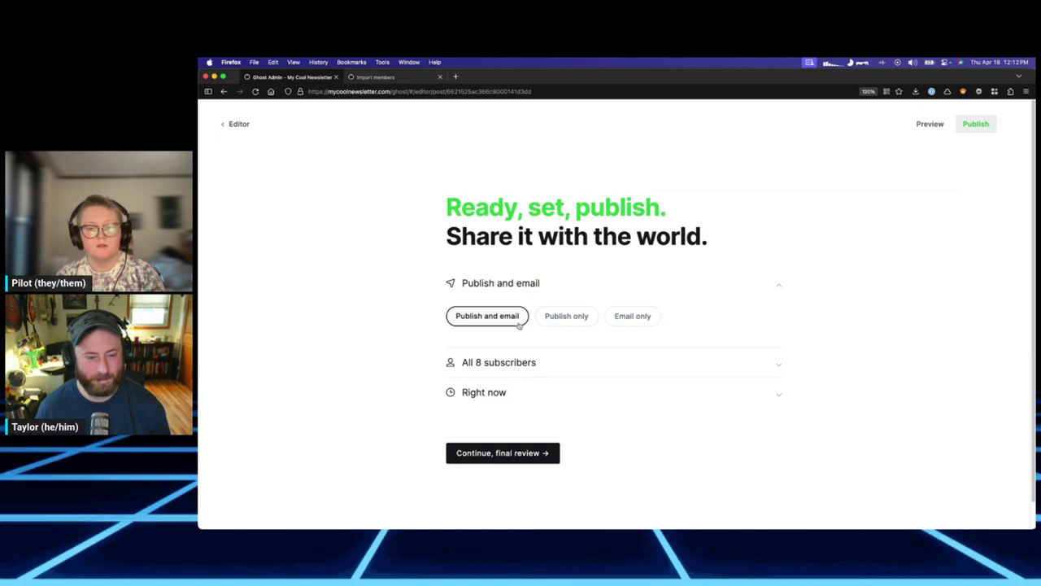
left_click(547, 322)
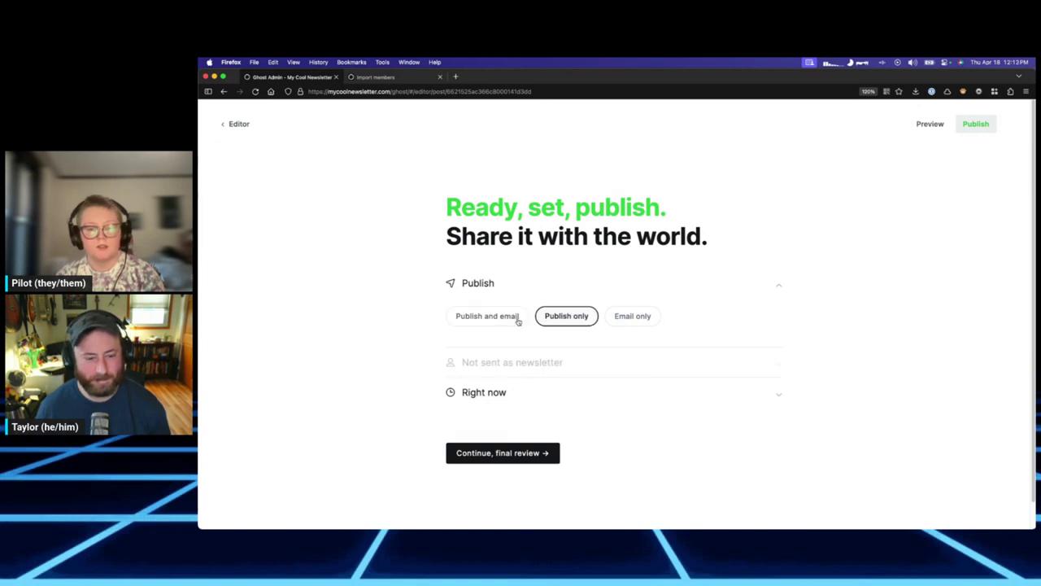
left_click(619, 318)
left_click(574, 320)
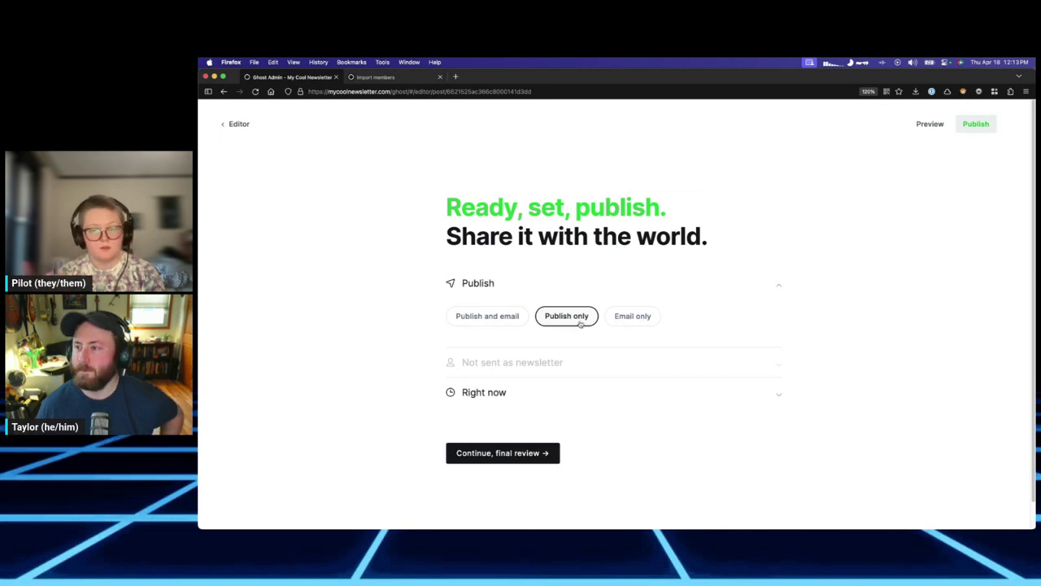
left_click(628, 320)
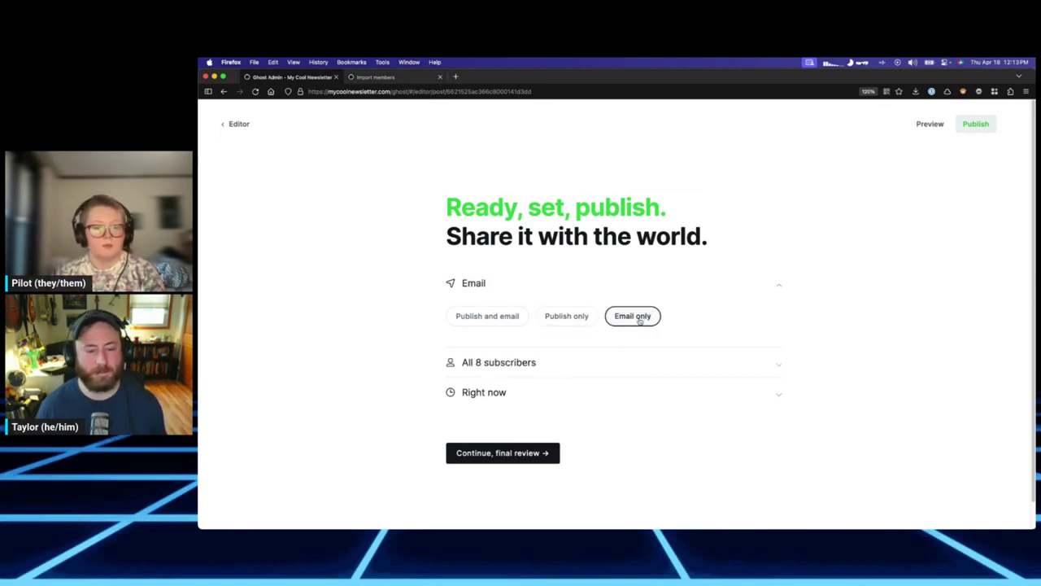
left_click(514, 320)
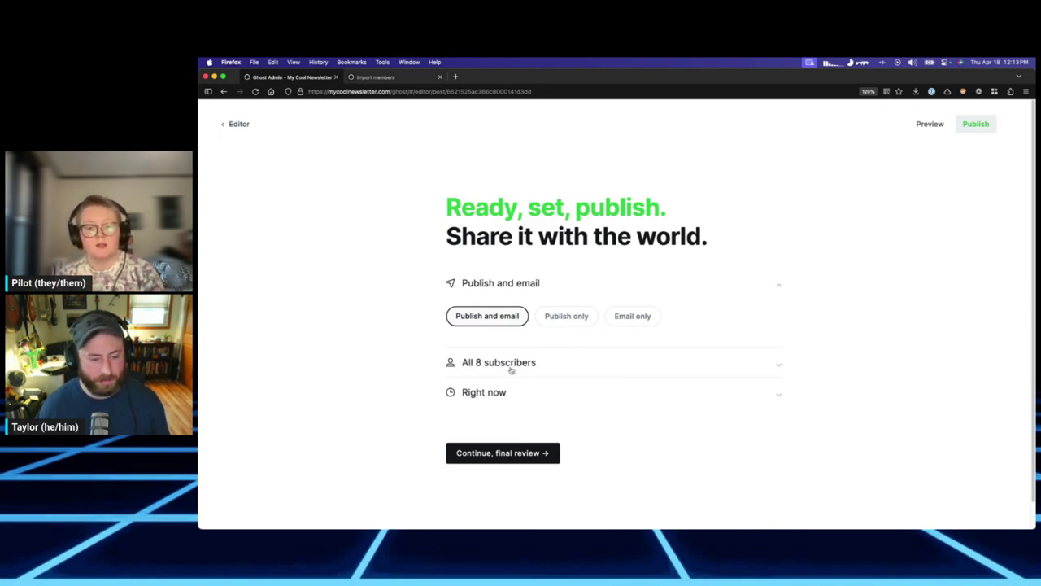
left_click(551, 367)
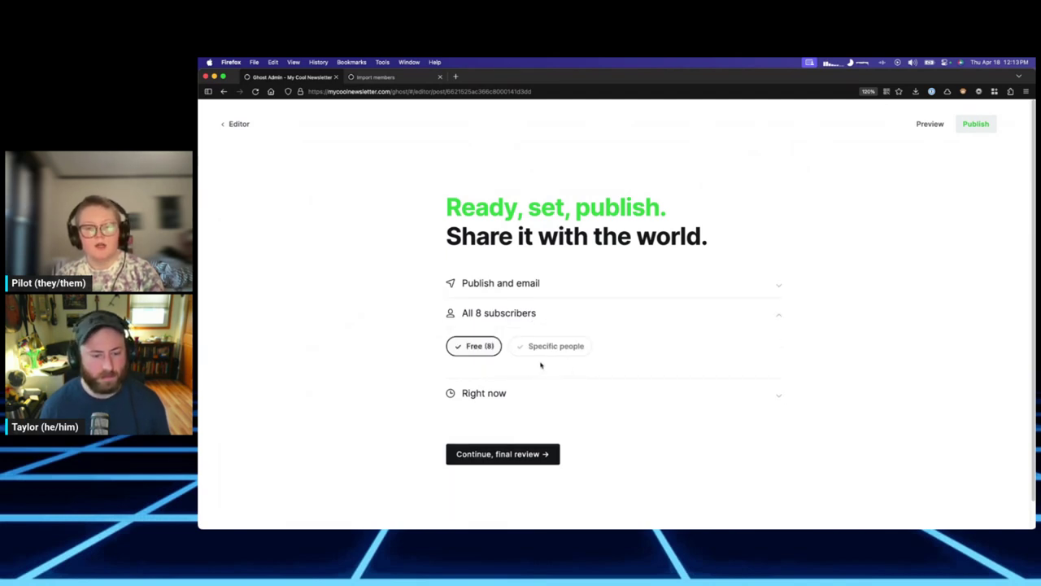
left_click(543, 347)
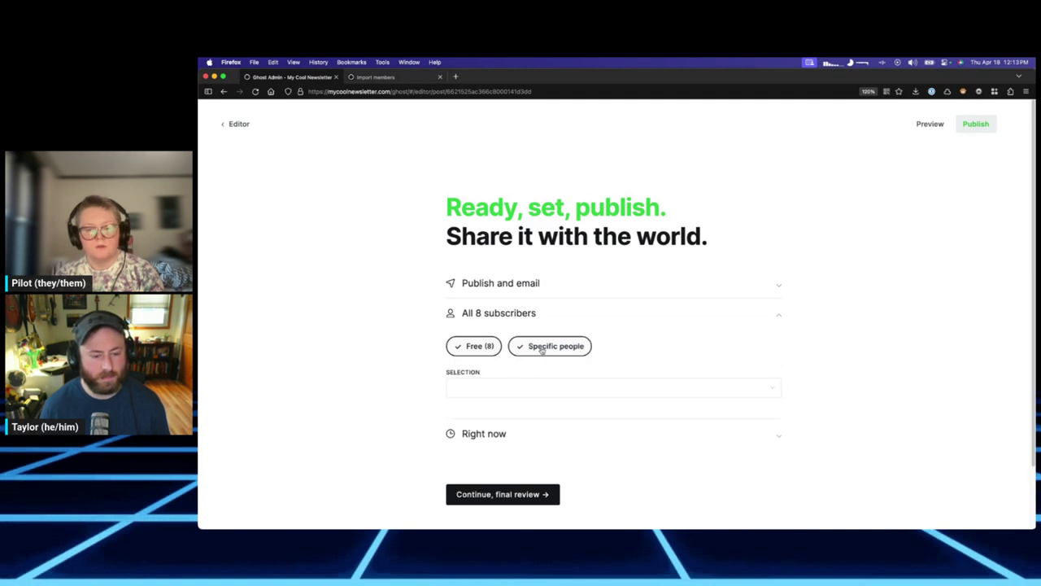
left_click(523, 385)
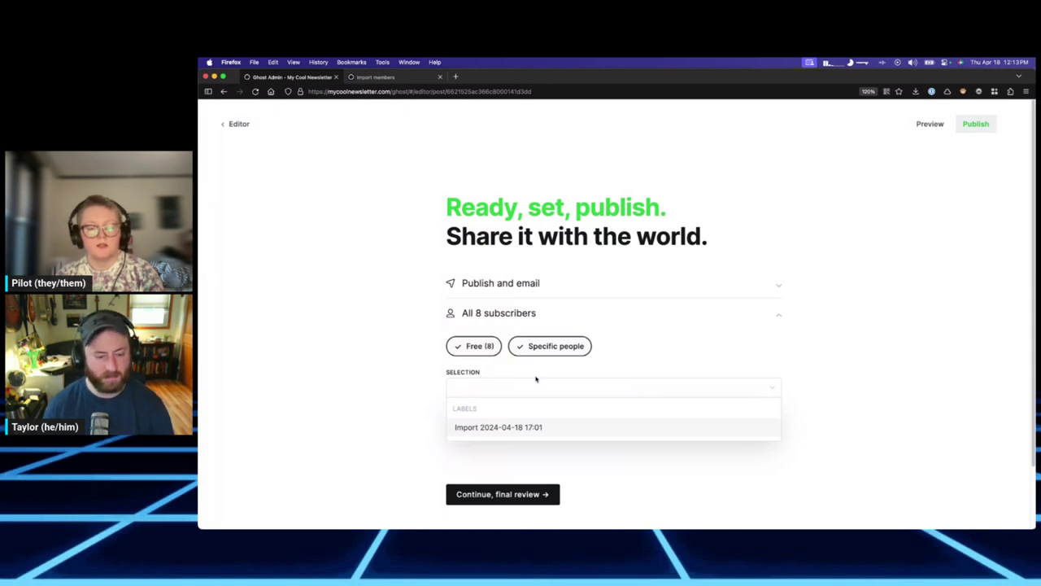
left_click(510, 429)
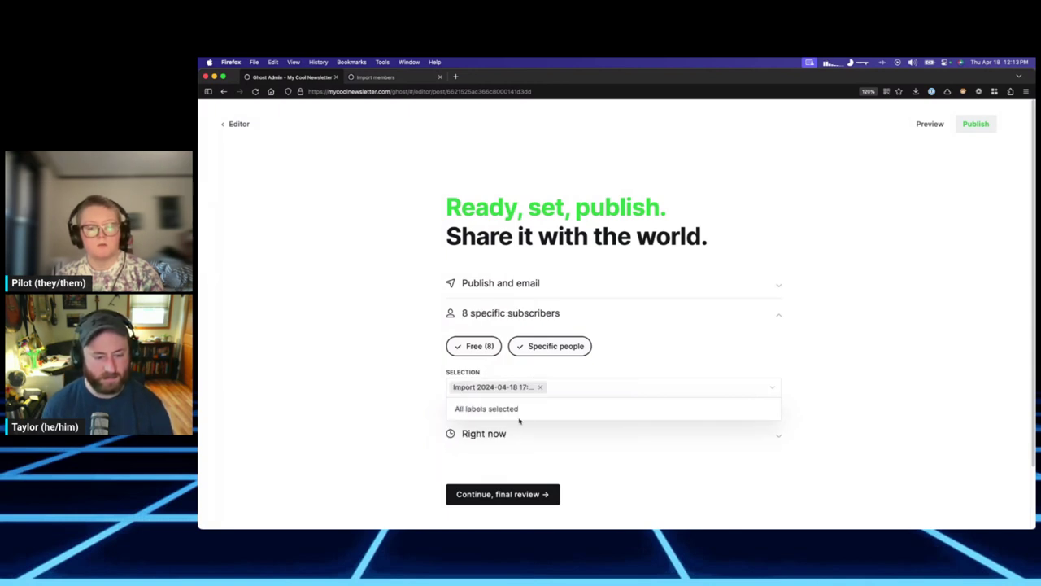
left_click(568, 387)
left_click(481, 346)
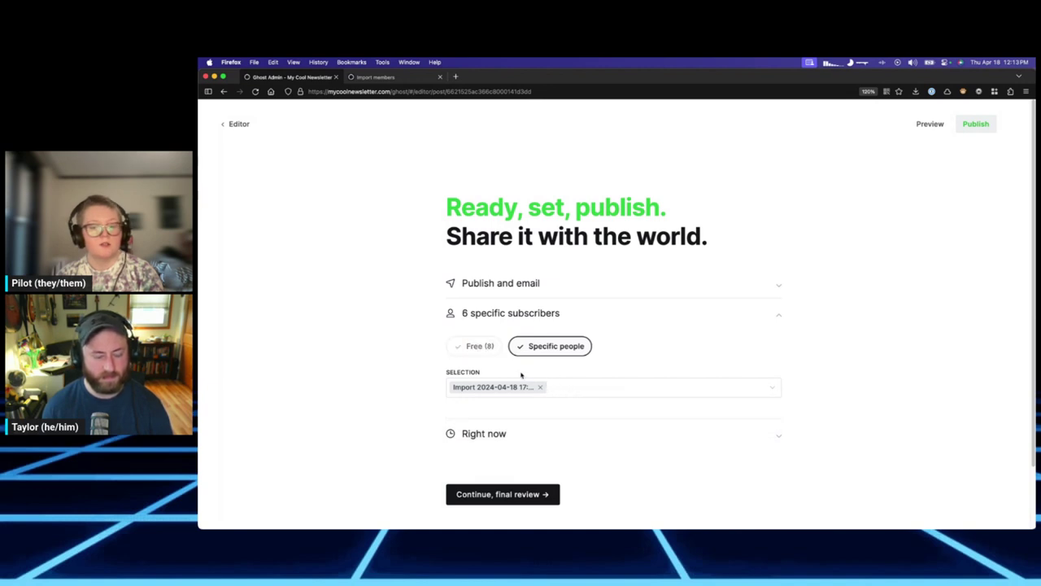
Remove the Import label and set recipients back to the 8 free subscribers.
left_click(541, 388)
left_click(526, 386)
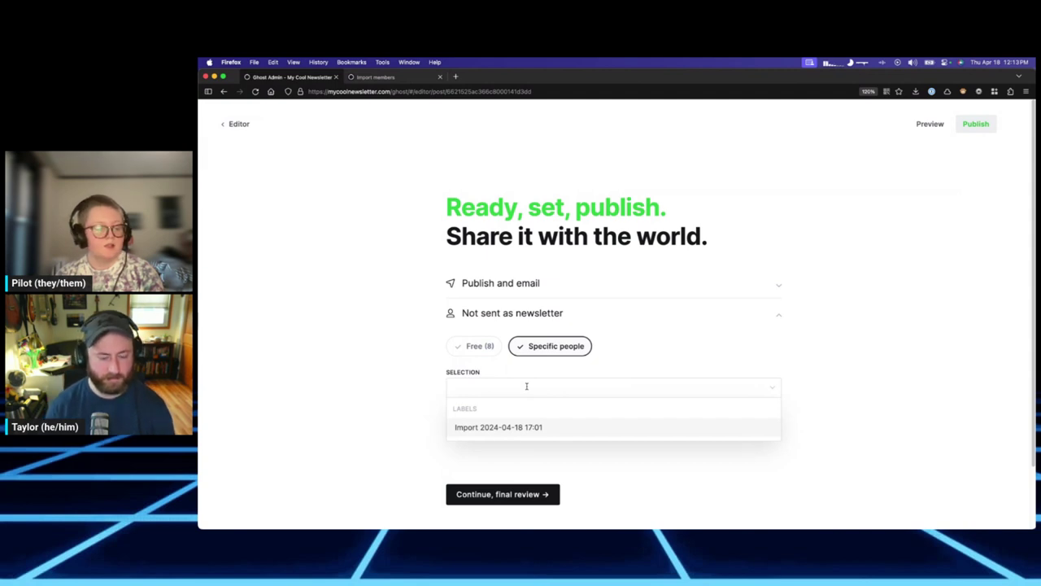
type("pilot")
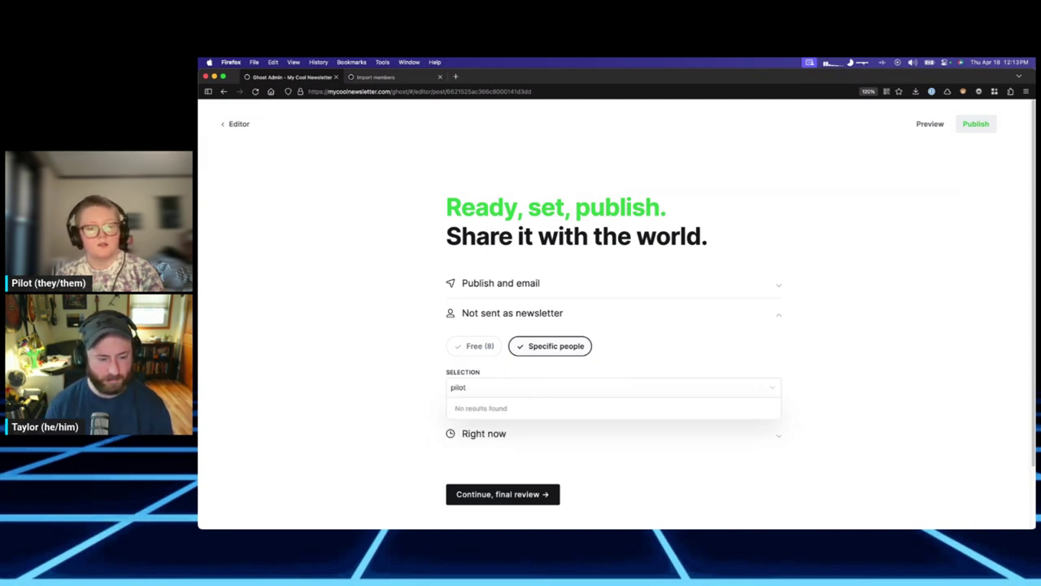
key("BackSpace")
key("BackSpace")
key("BackSpace")
key("BackSpace")
key("BackSpace")
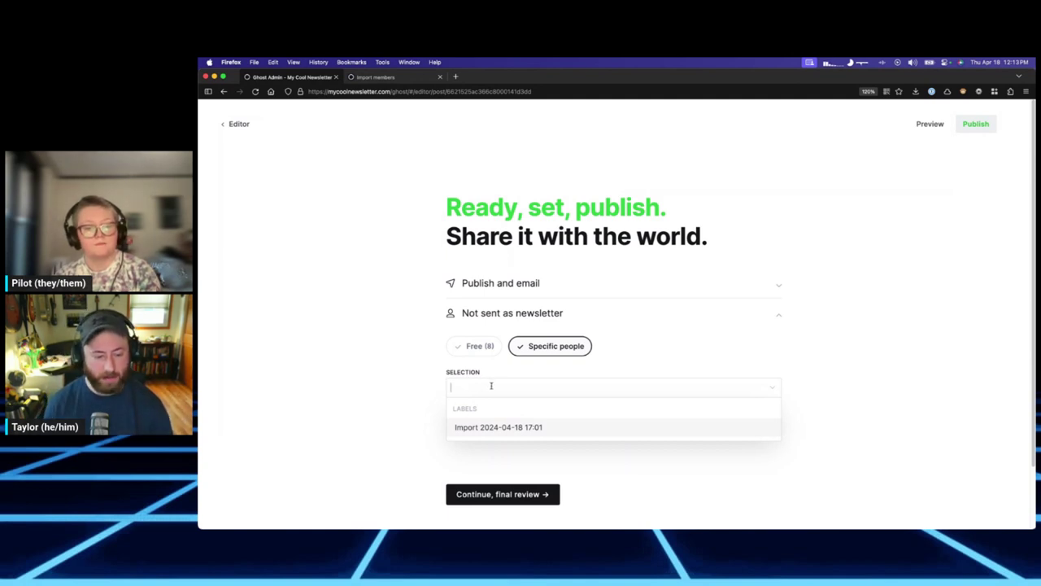
type("pi")
key("BackSpace")
key("BackSpace")
key("BackSpace")
key("BackSpace")
key("BackSpace")
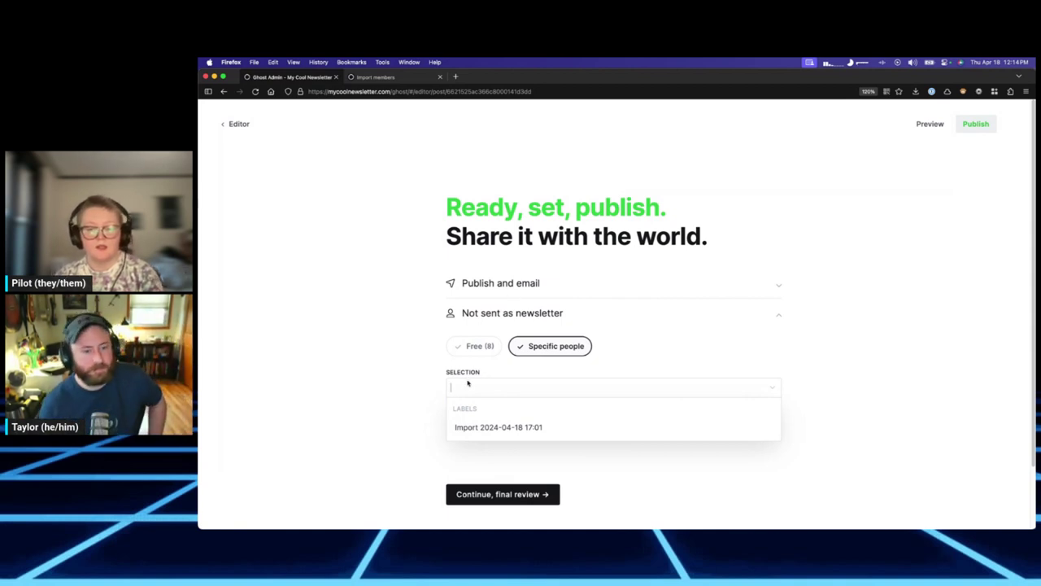
left_click(476, 347)
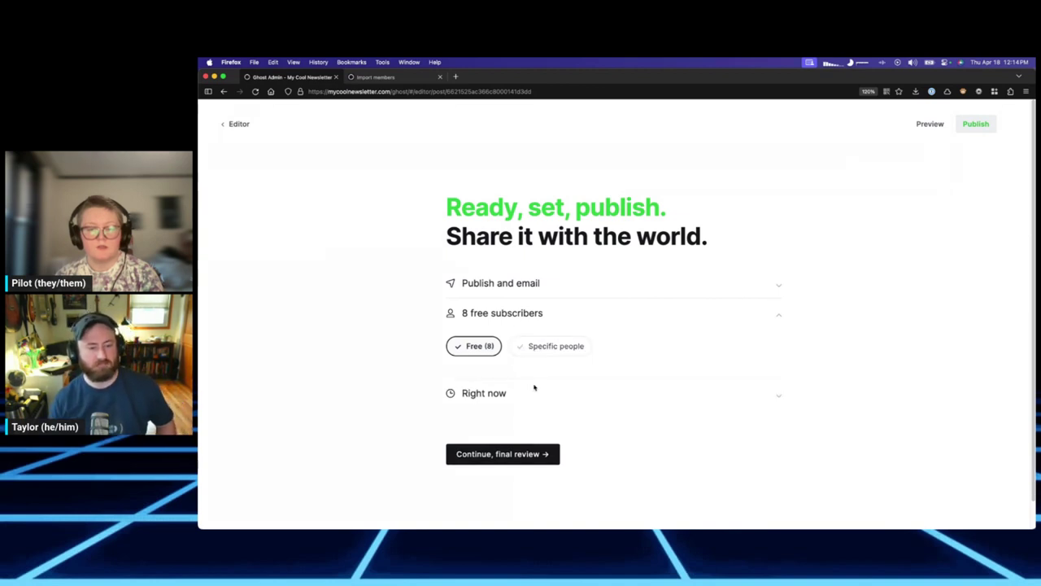
Switch publishing to Schedule for later on 19 April 2024 at 17:24 UTC, then open a new tab.
left_click(522, 393)
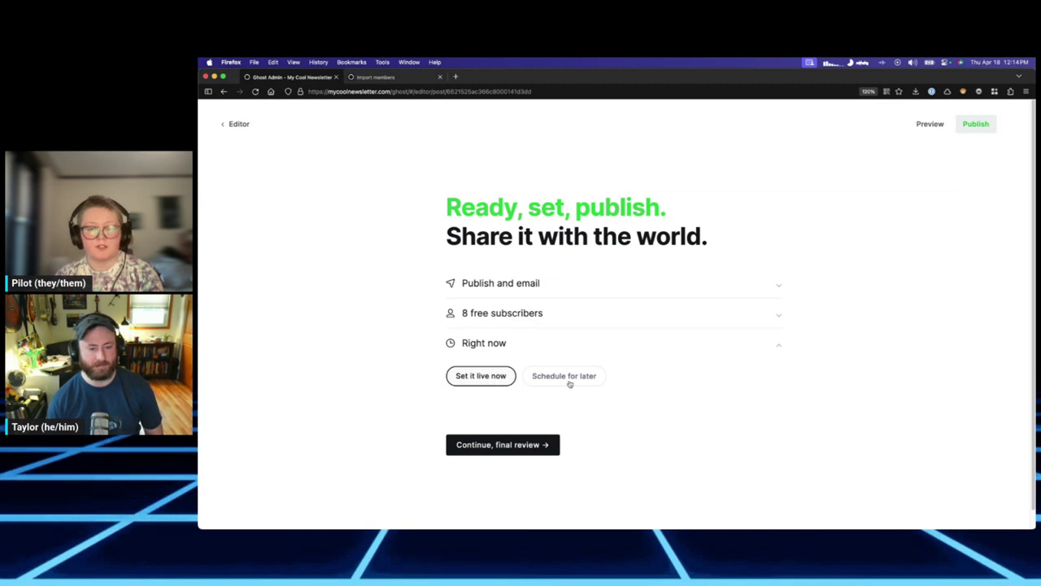
left_click(569, 378)
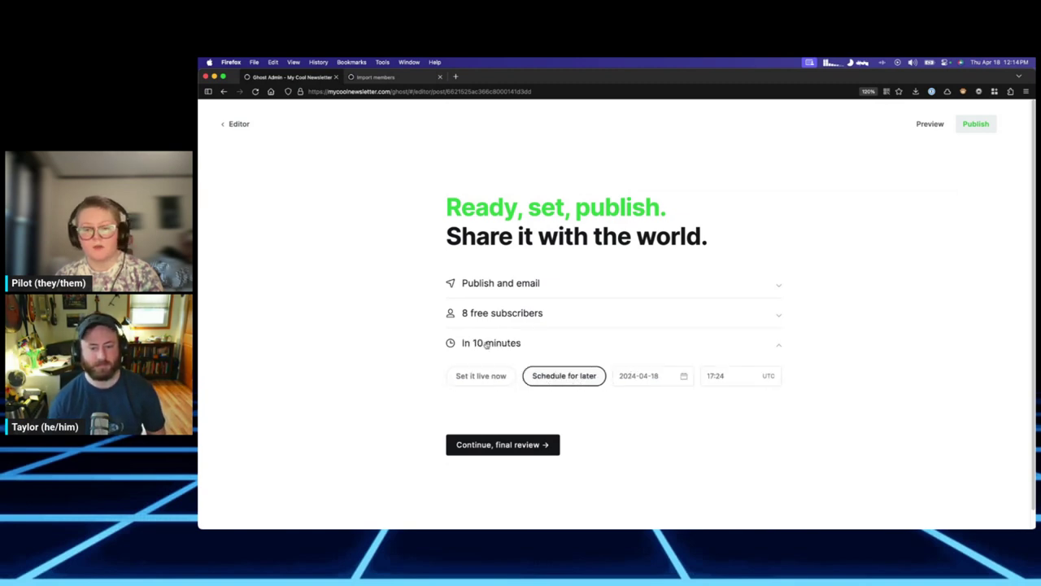
left_click(654, 375)
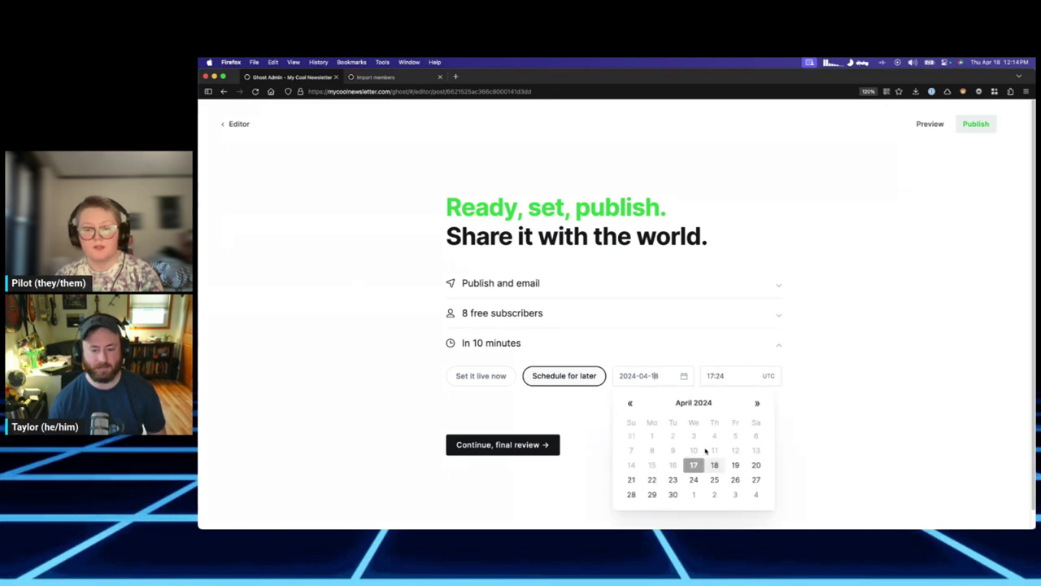
left_click(736, 465)
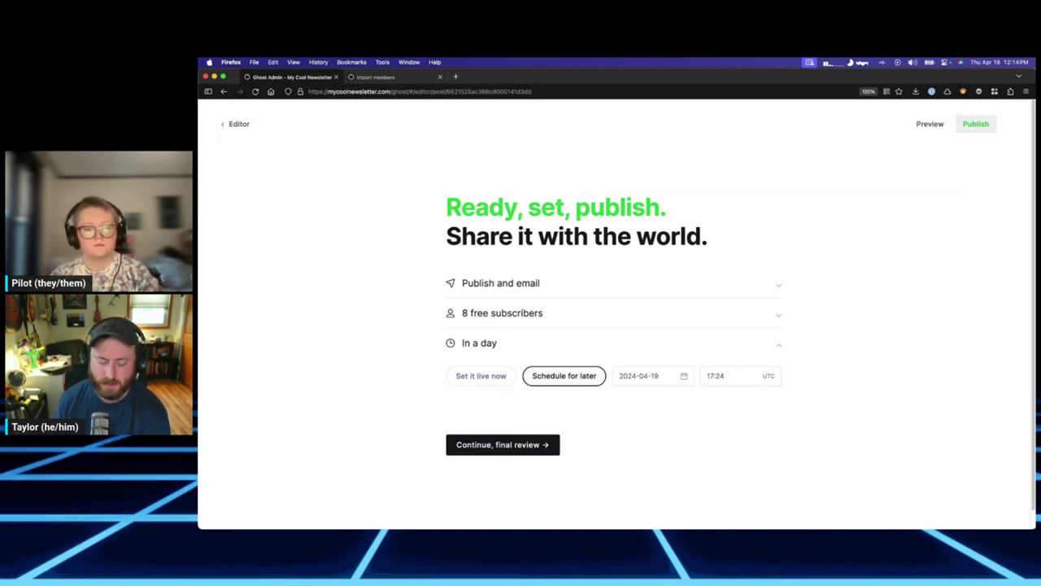
left_click(715, 375)
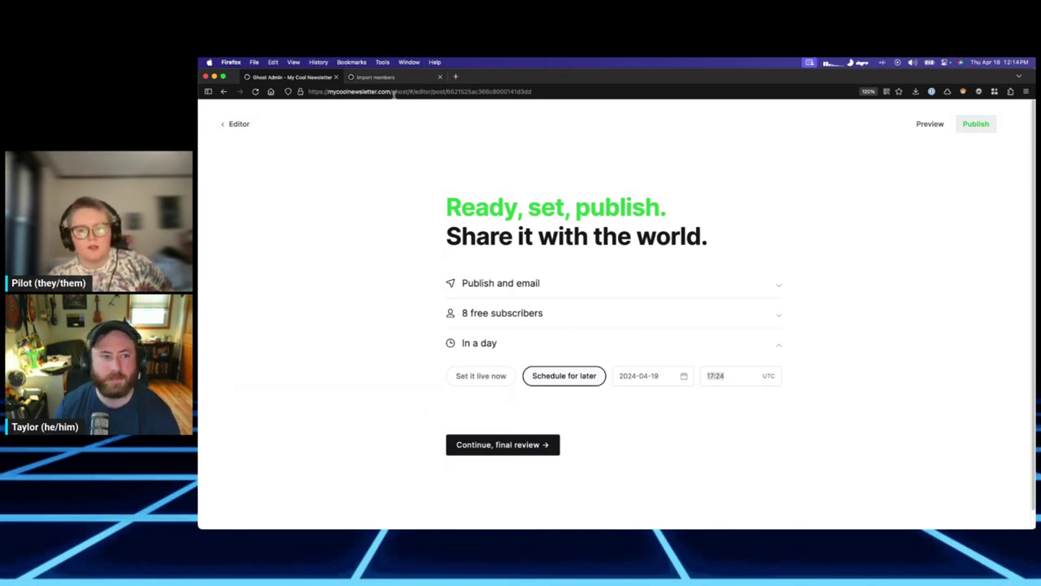
left_click(456, 77)
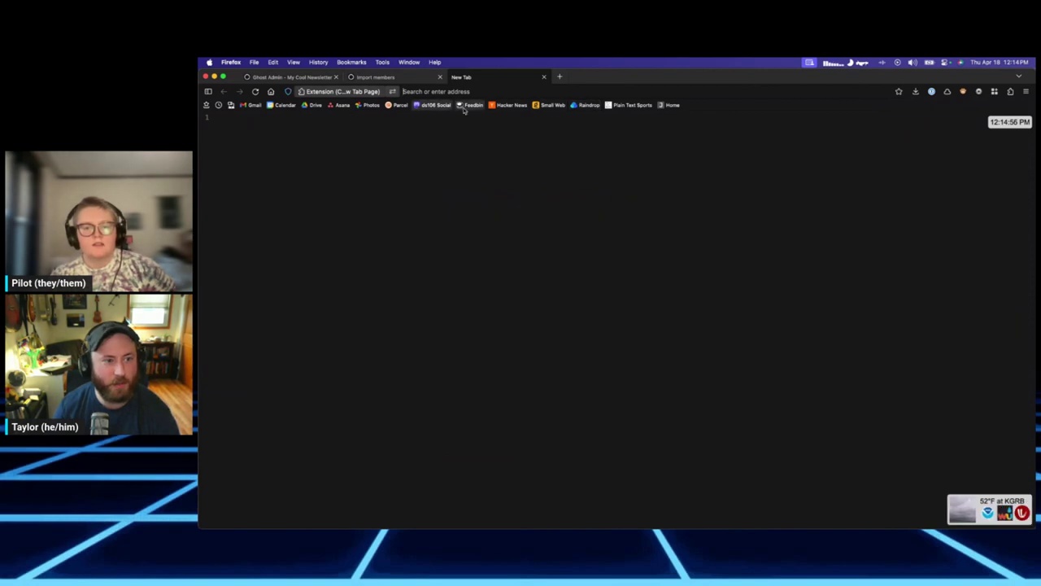
Load World Time Buddy comparing CDT, EDT, CEST and UTC, and jump its grid to Friday, April 19.
type("world")
key("Return")
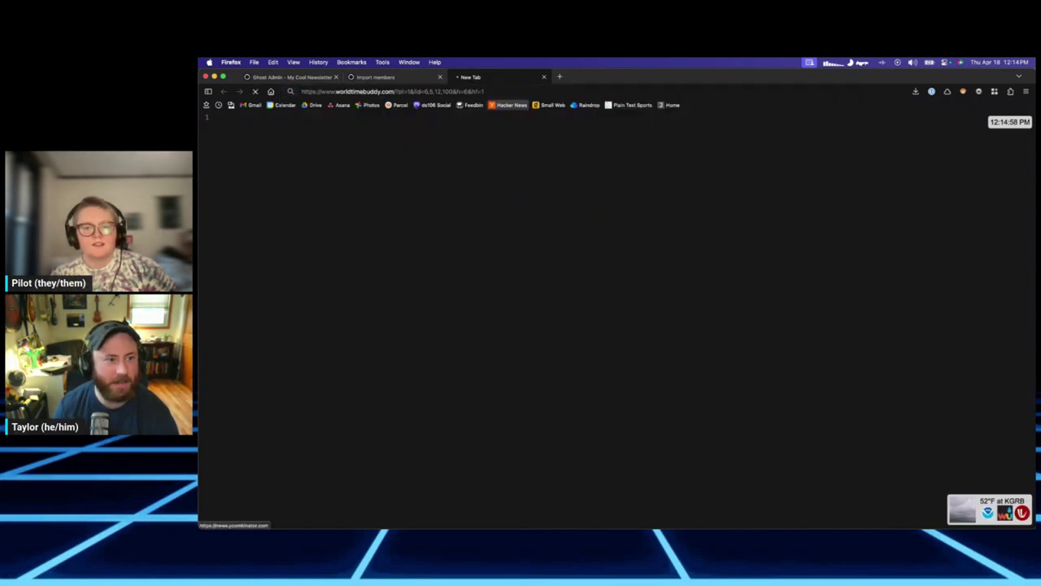
key("super+w")
key("super+t")
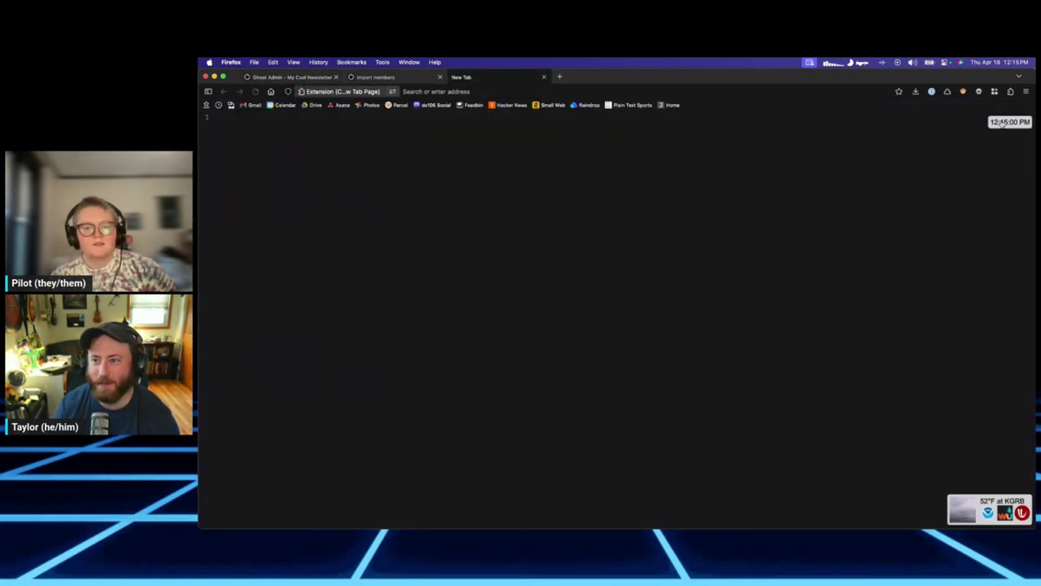
type("world")
key("Return")
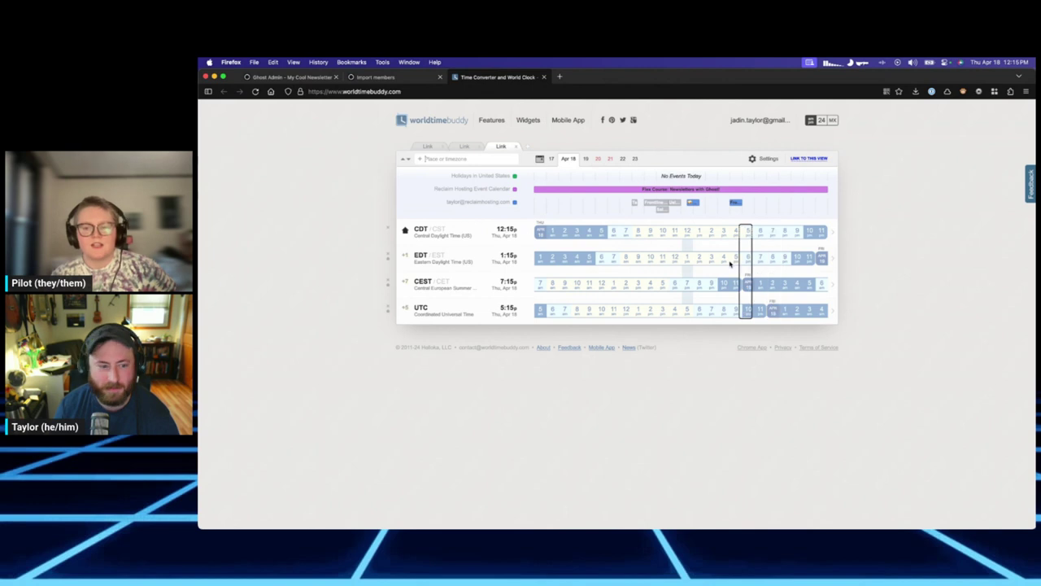
left_click(819, 257)
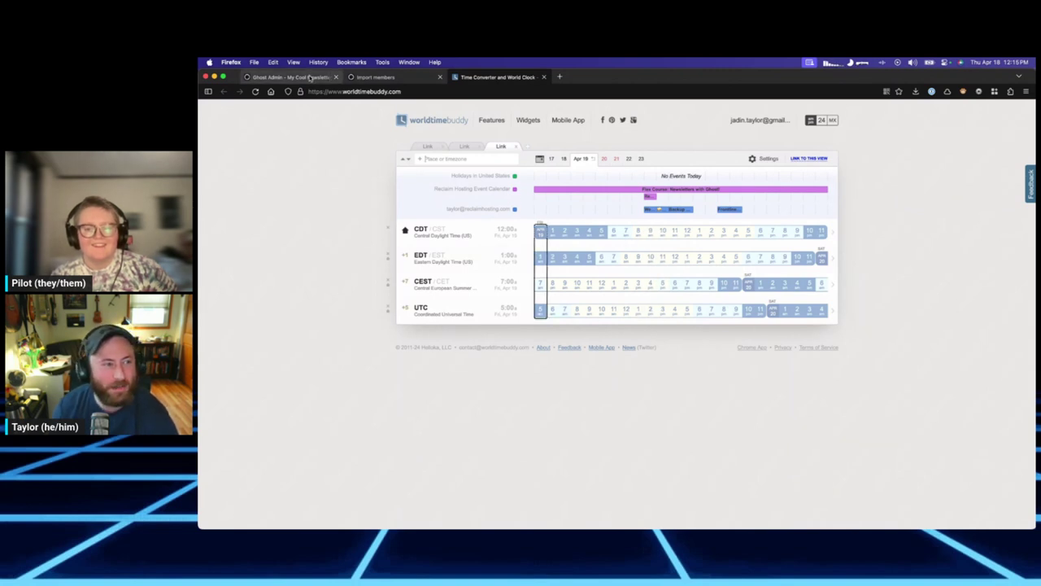
left_click(291, 77)
Set the publish time to 14:00 and confirm scheduling the post and email for April 19th.
left_click(712, 376)
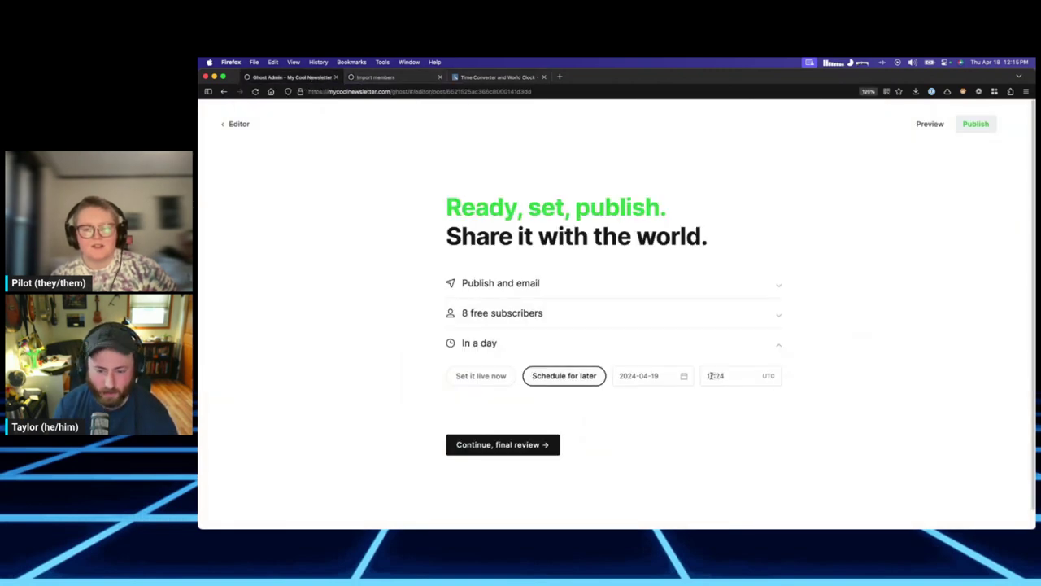
type("14:")
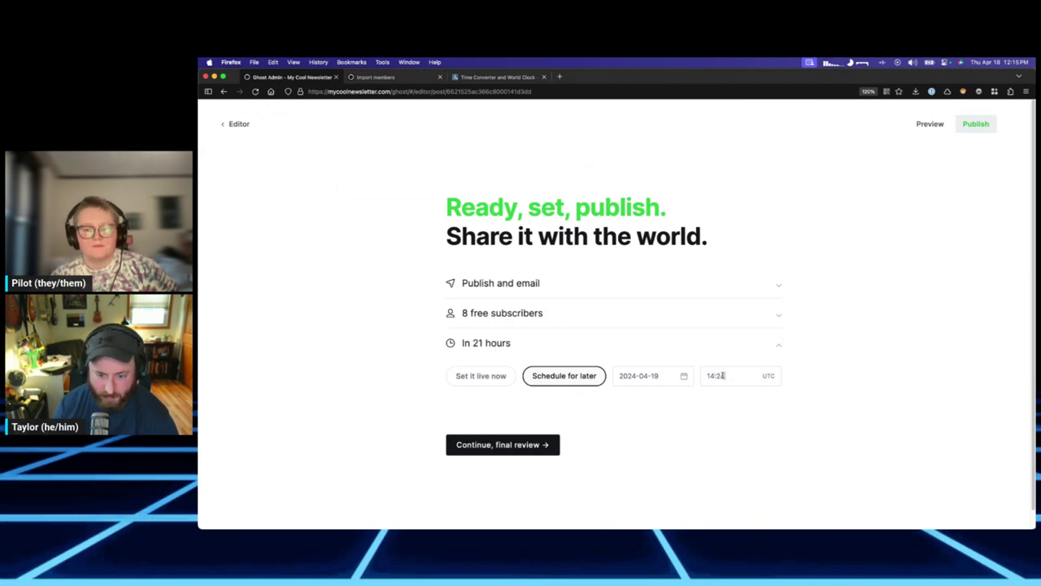
type("00")
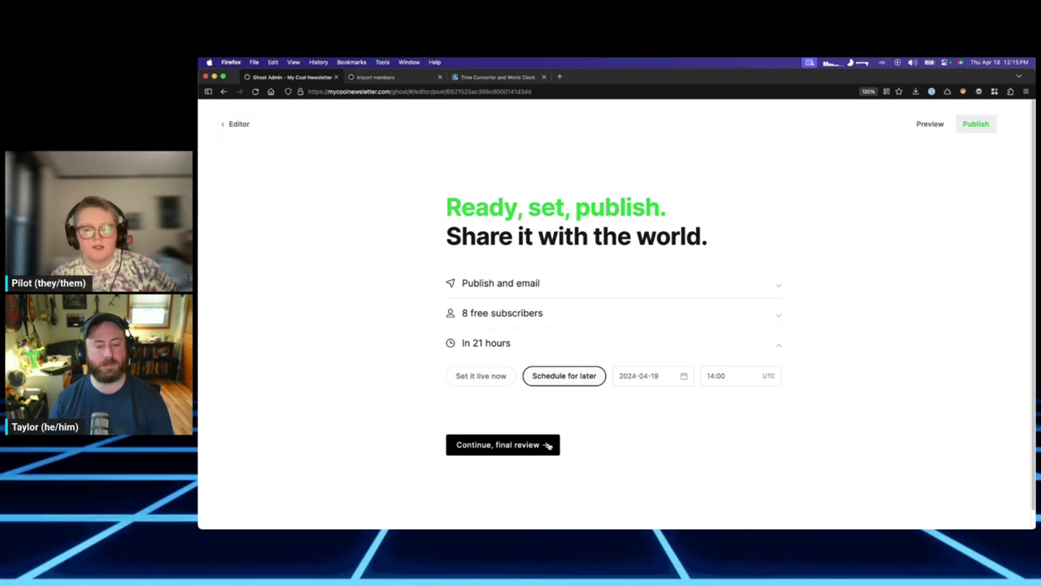
left_click(549, 445)
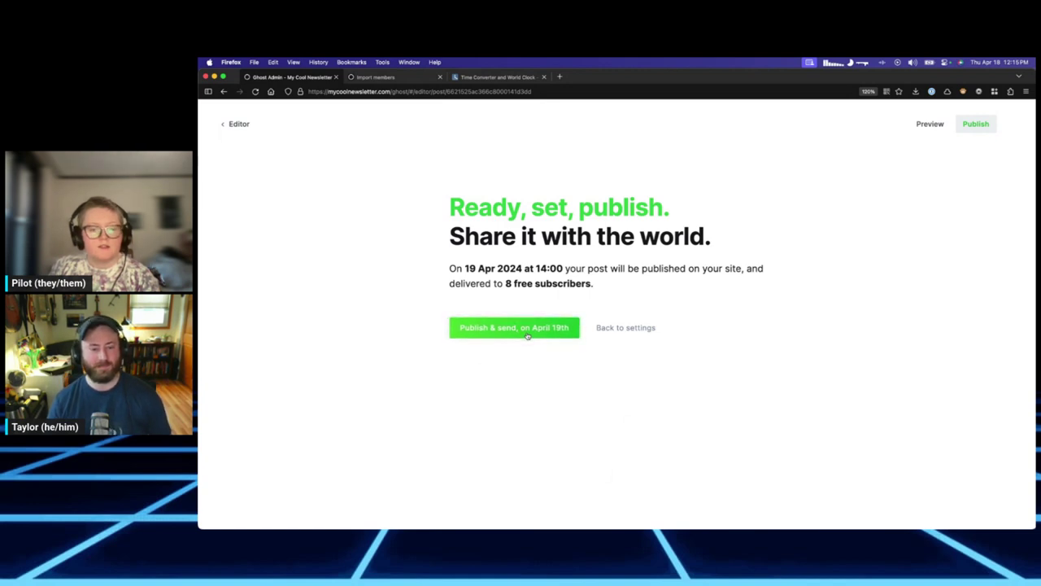
left_click(527, 333)
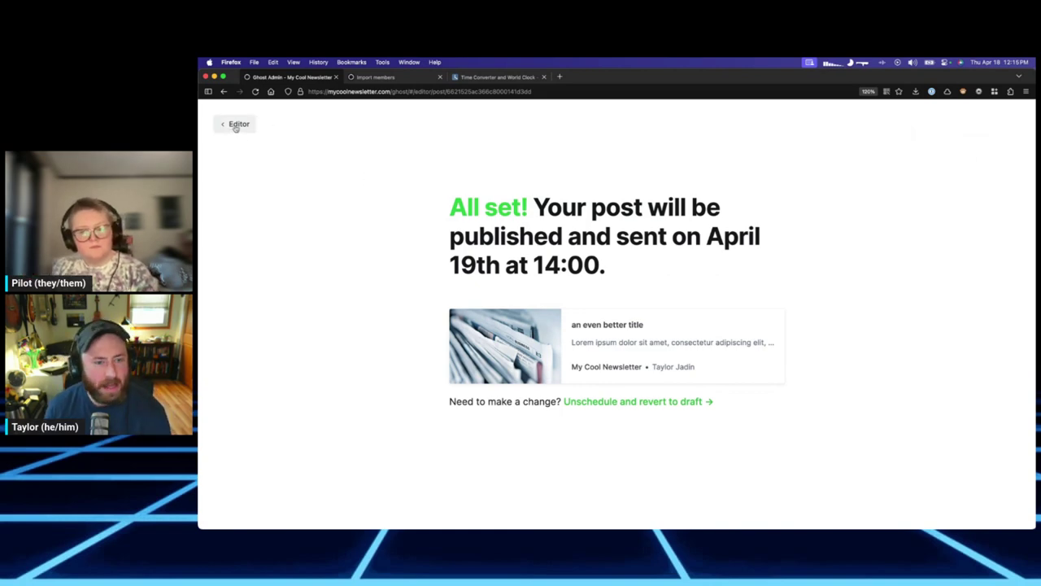
left_click(236, 125)
Leave the post editor for the posts list, then go to the Pages list.
left_click(236, 125)
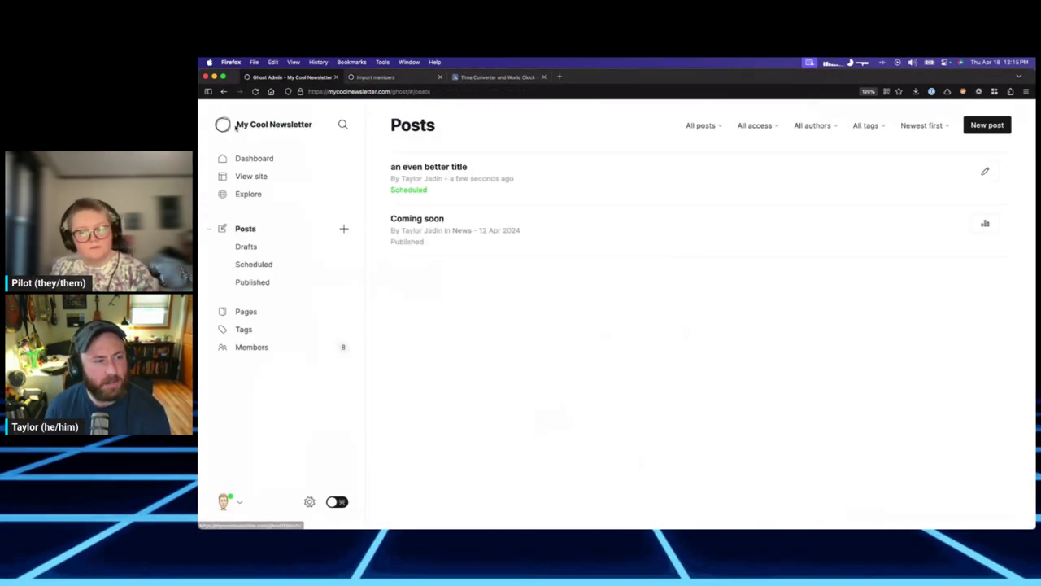
mouse_move(450, 188)
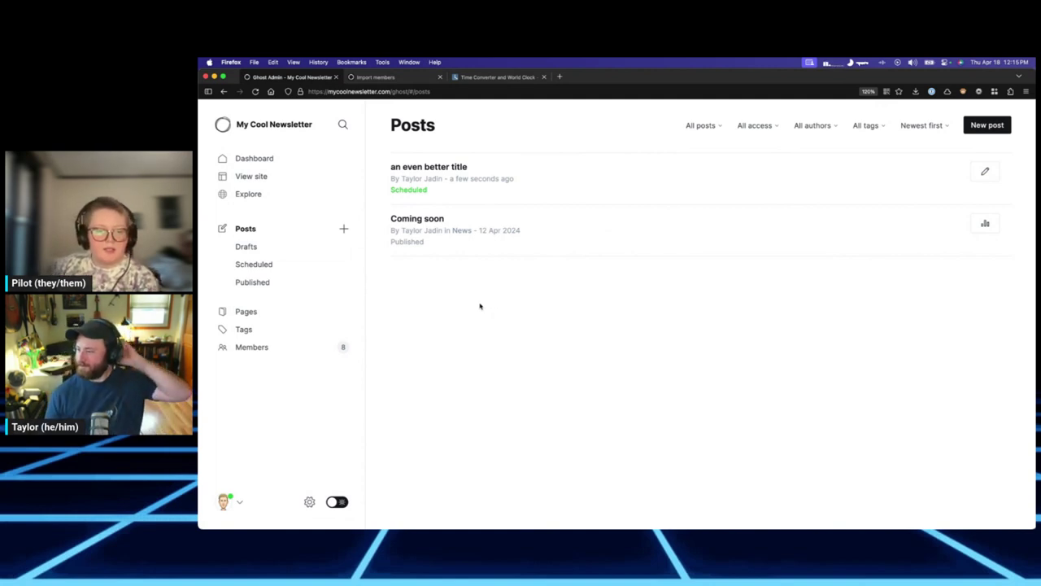
left_click(294, 314)
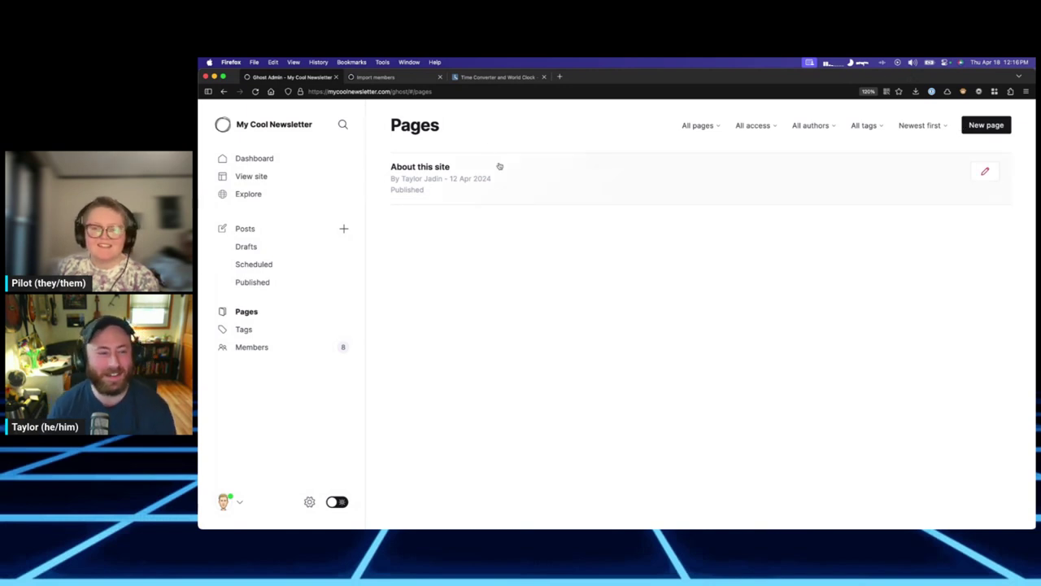
Create a page titled 'This is a cool page!' explaining pages are like posts but don't show in the feed.
left_click(988, 126)
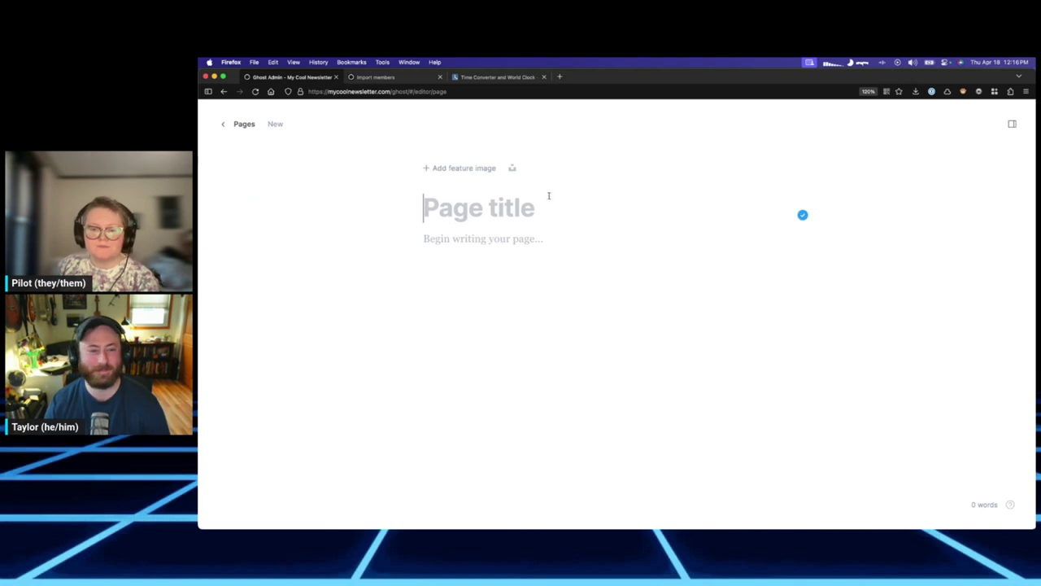
type("This i")
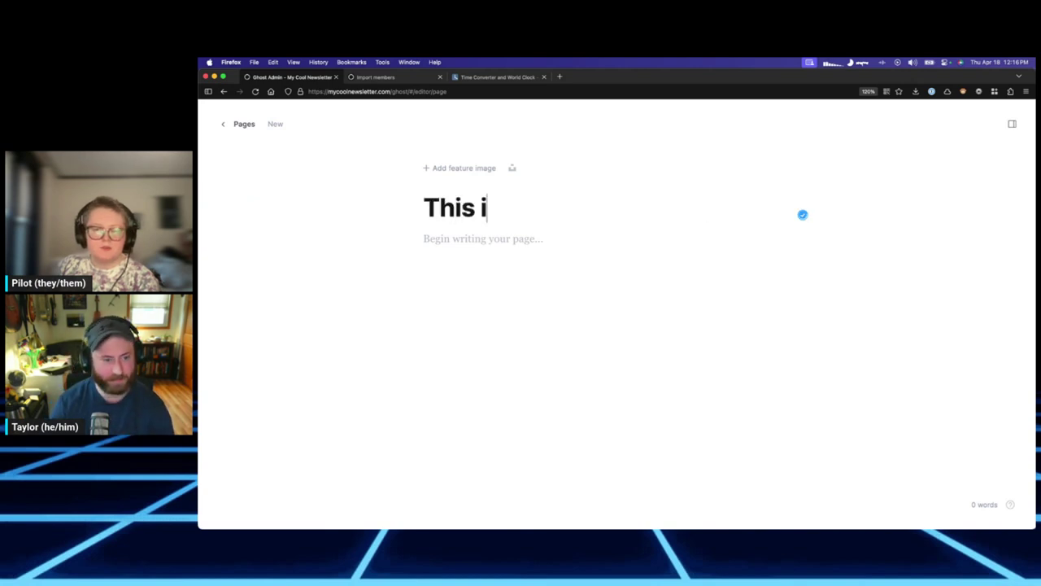
type("s ap")
key("BackSpace")
type("cool page!")
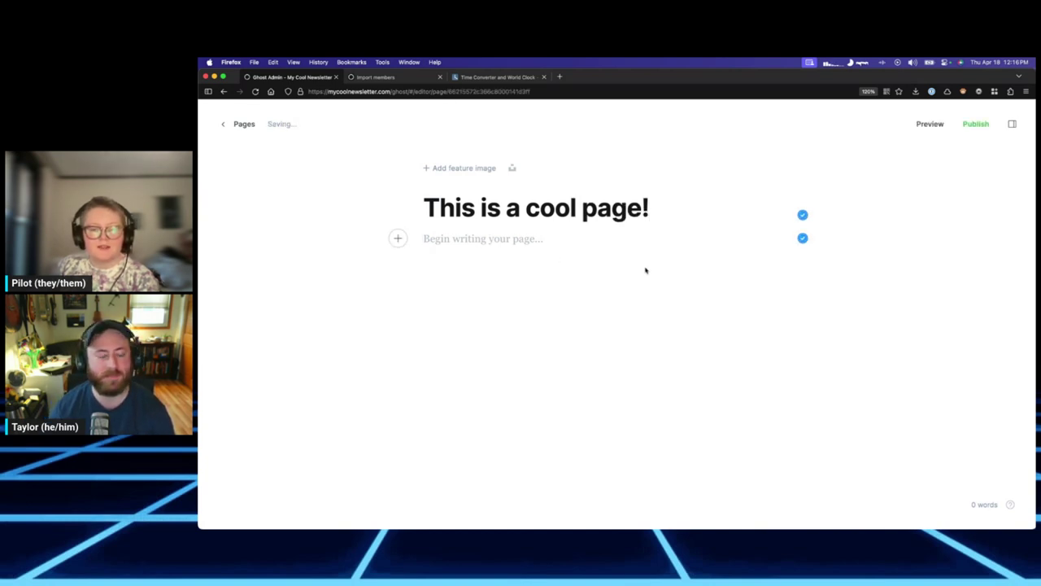
type("This ")
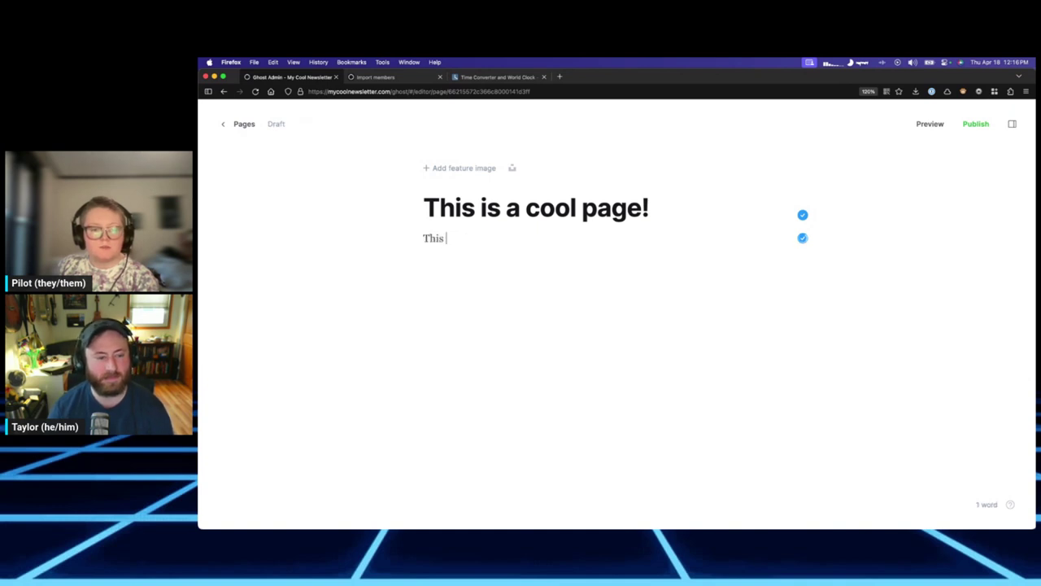
type("is pretty much t")
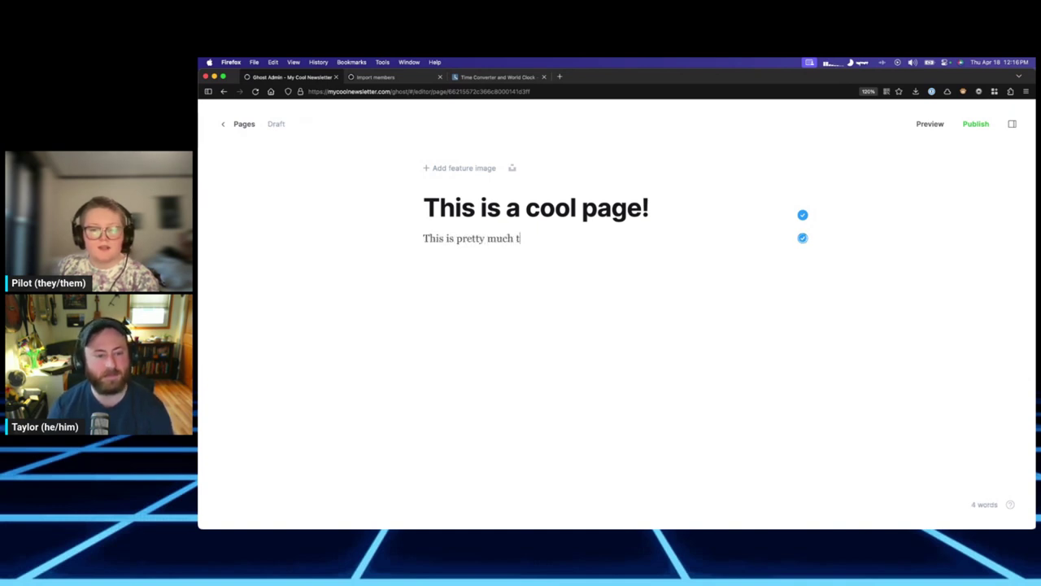
type("he same things as a ")
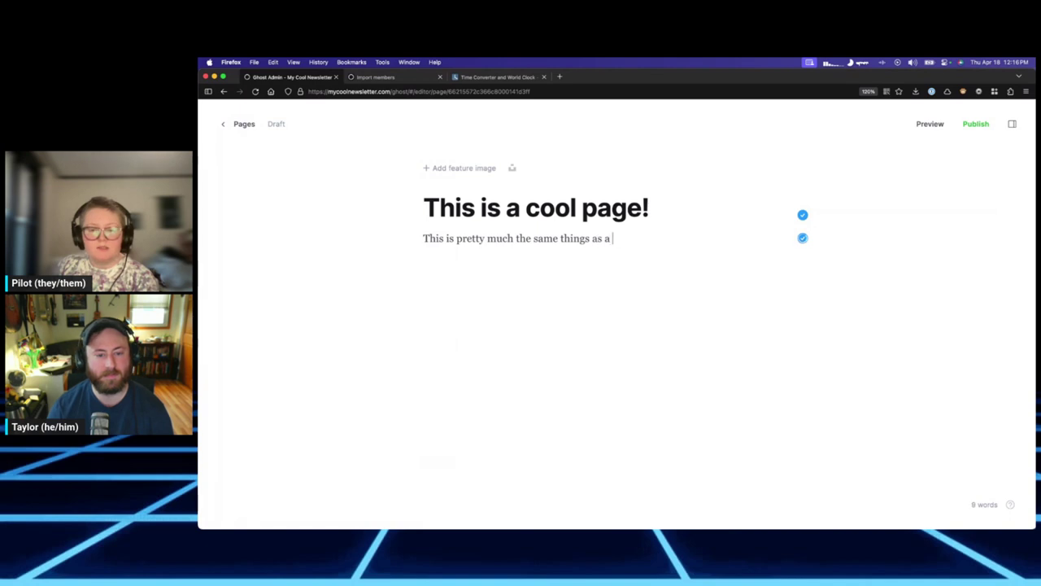
type("post. It just dow")
type("sn't show up in the feed / emails.")
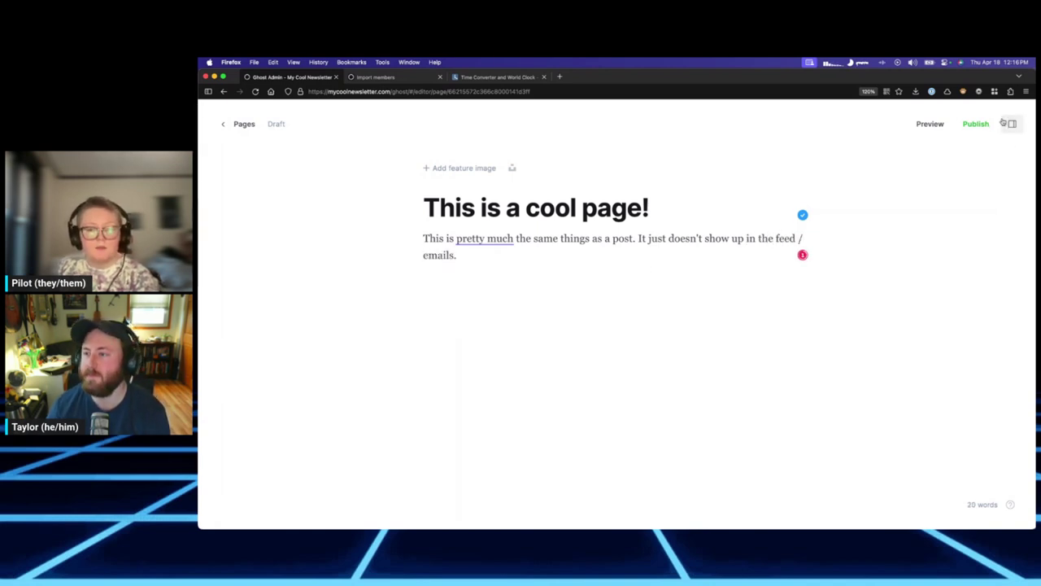
key("Return")
key("Return")
Insert a Public preview divider card into the page body.
left_click(395, 322)
scroll(482, 432, "down", 2)
scroll(482, 433, "up", 2)
scroll(481, 419, "down", 2)
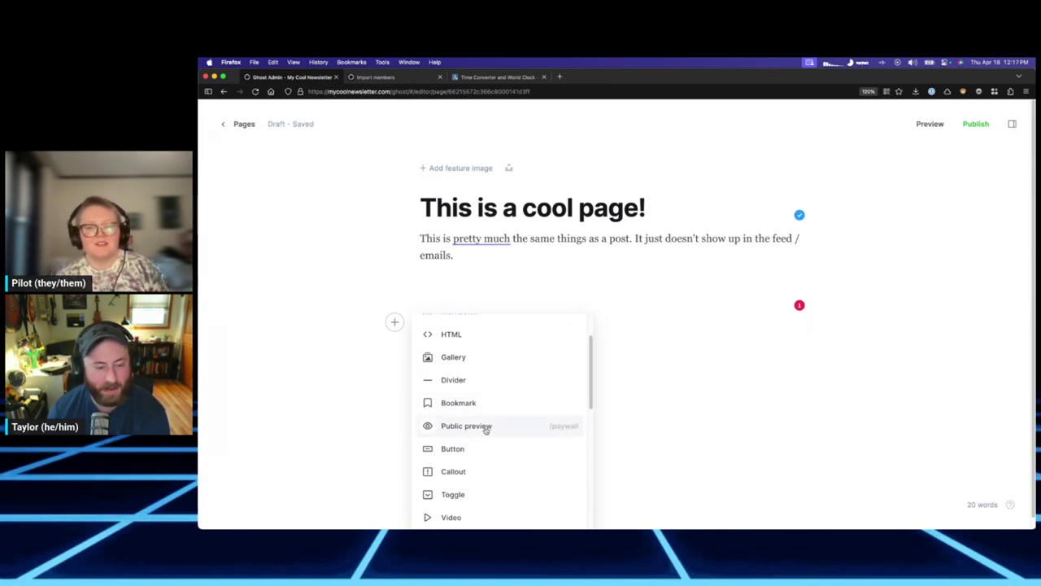
left_click(487, 427)
Move the divider below the first paragraph and type 'This is the paid stuff.' beneath it.
left_click(608, 317)
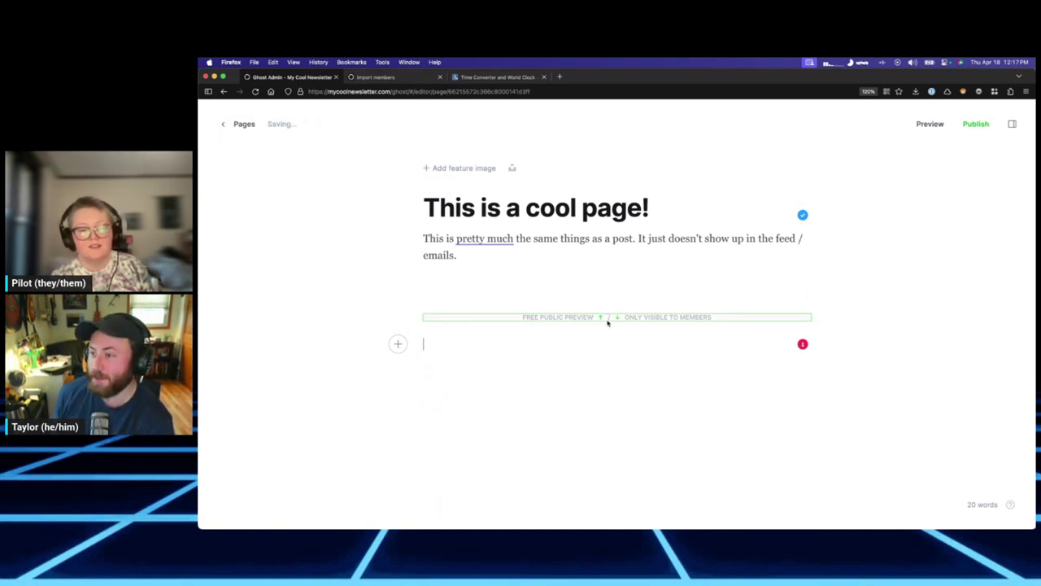
key("Down")
left_click_drag(611, 321, 524, 259)
left_click(507, 254)
left_click(594, 346)
type("This is")
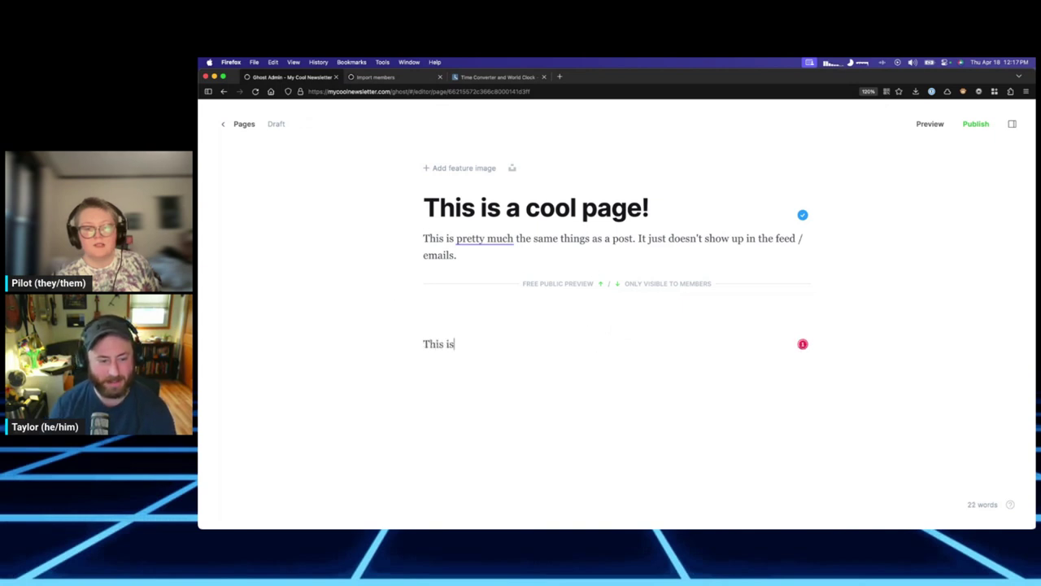
type(" the paid stuff.")
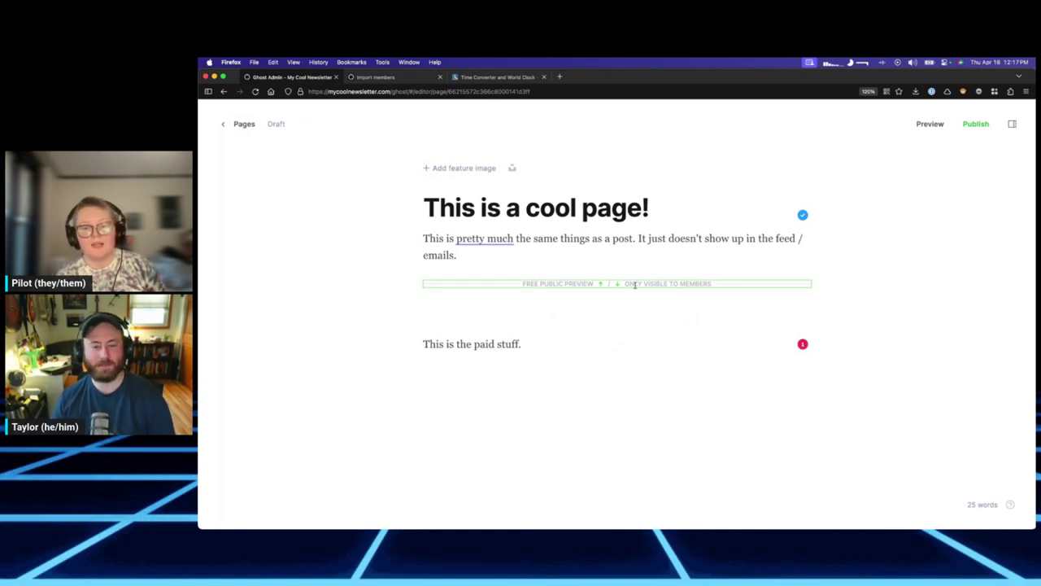
Delete the preview divider and the paid stuff sentence, then open Page settings.
left_click(578, 282)
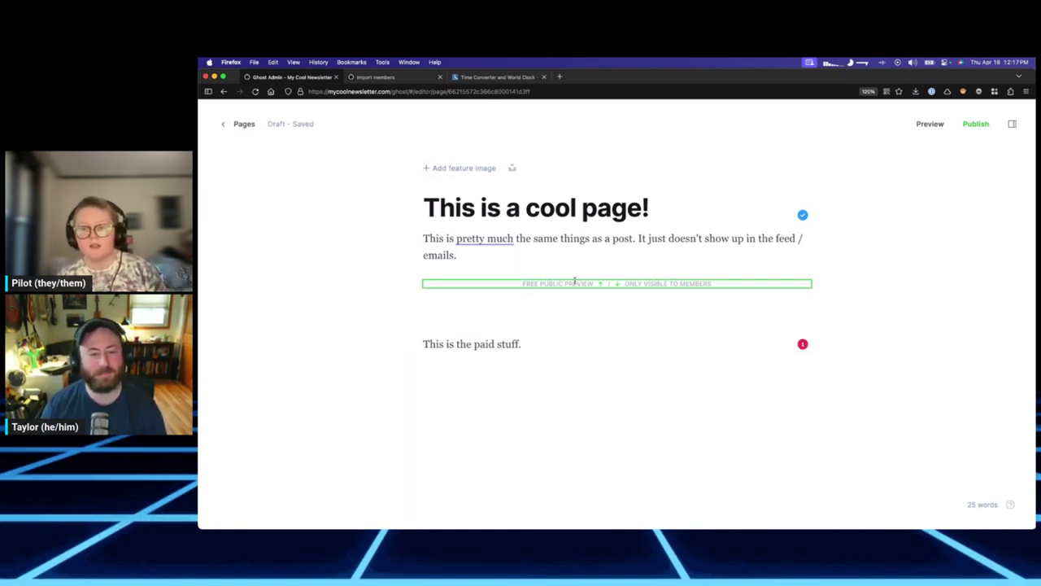
key("BackSpace")
triple_click(529, 321)
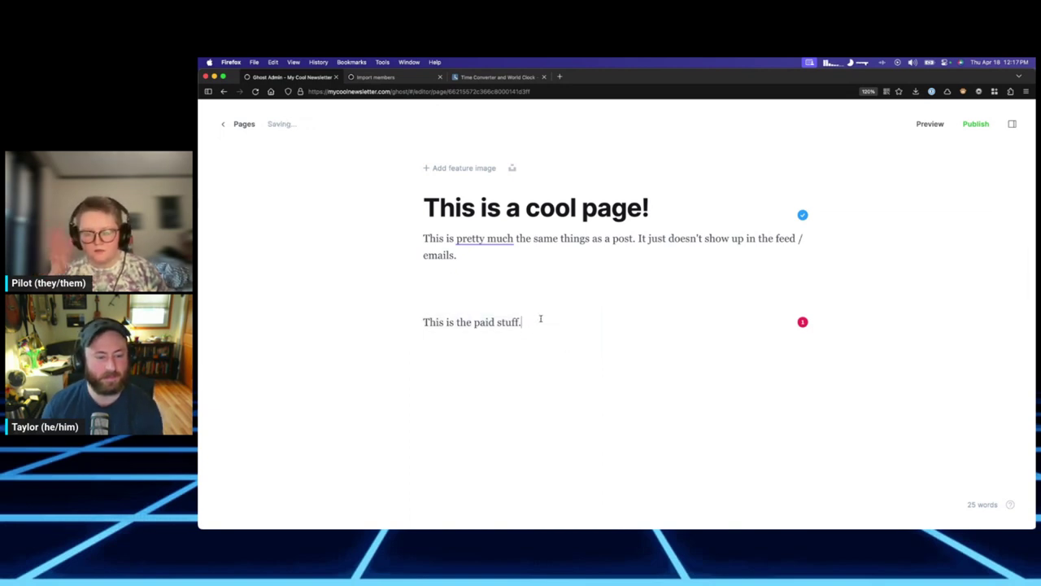
key("BackSpace")
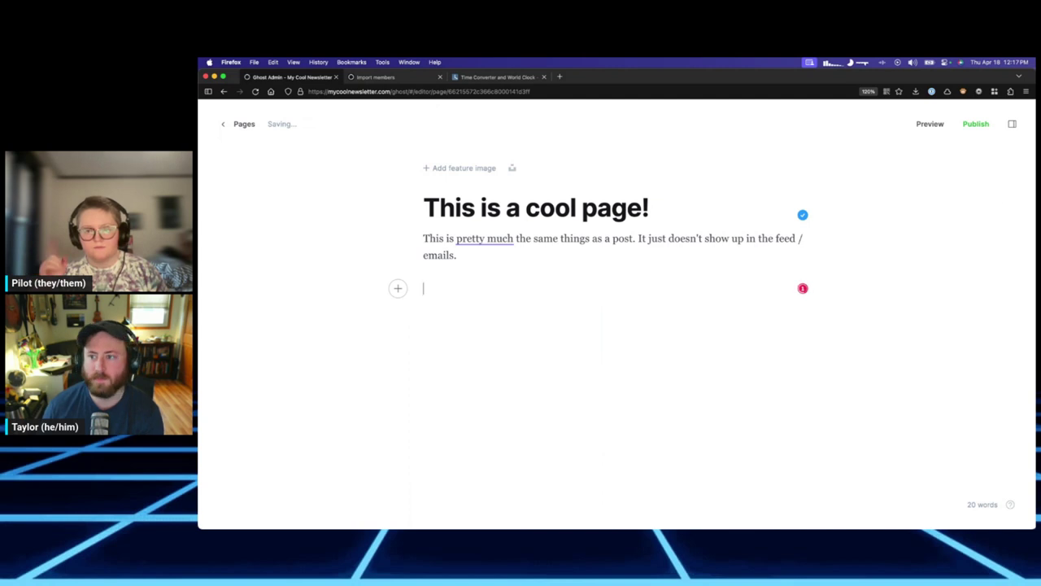
left_click(1012, 124)
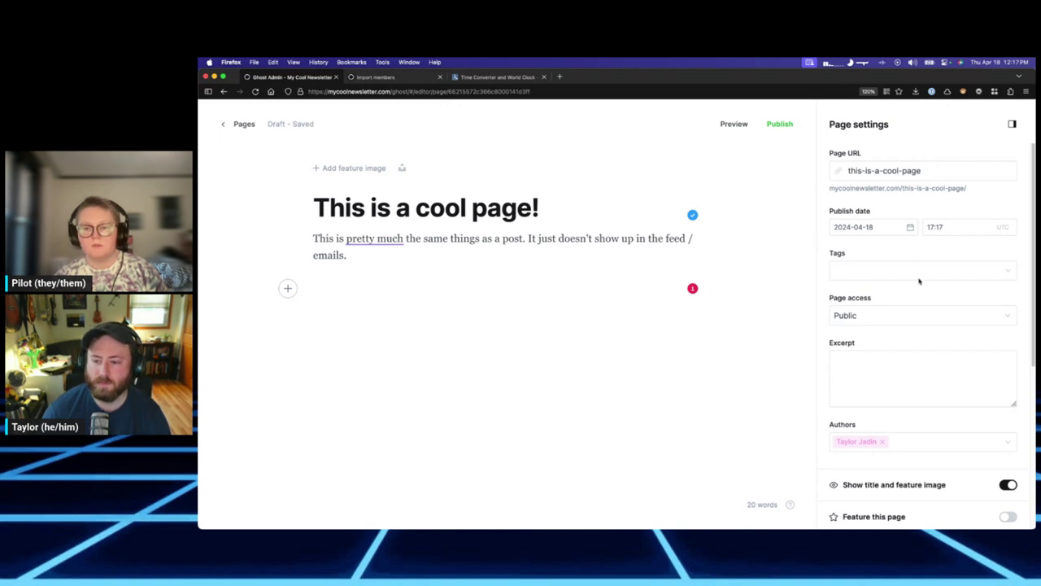
Keep page access Public and add a second author to the page.
scroll(919, 281, "down", 2)
left_click(919, 232)
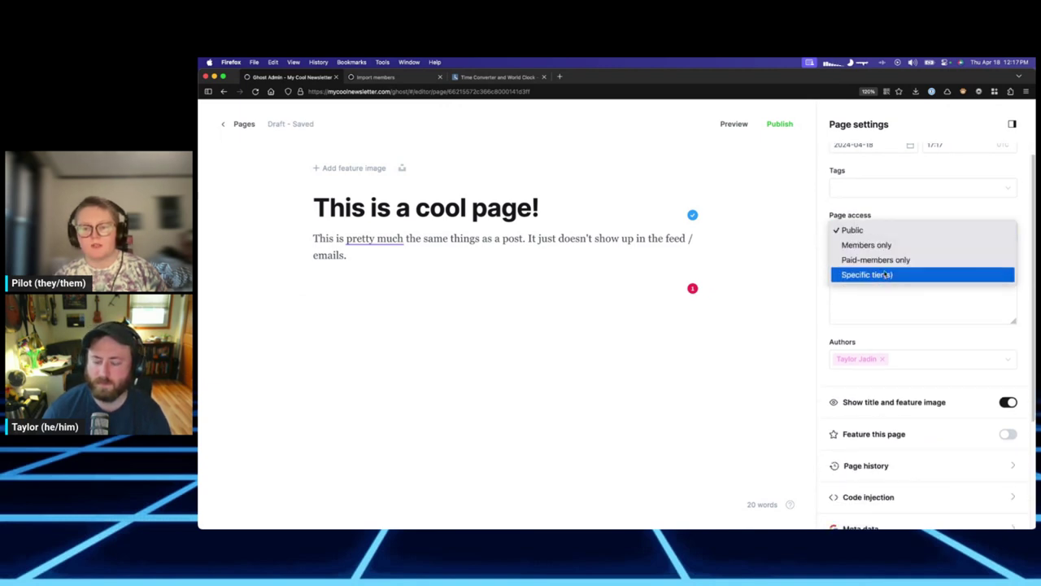
left_click(882, 299)
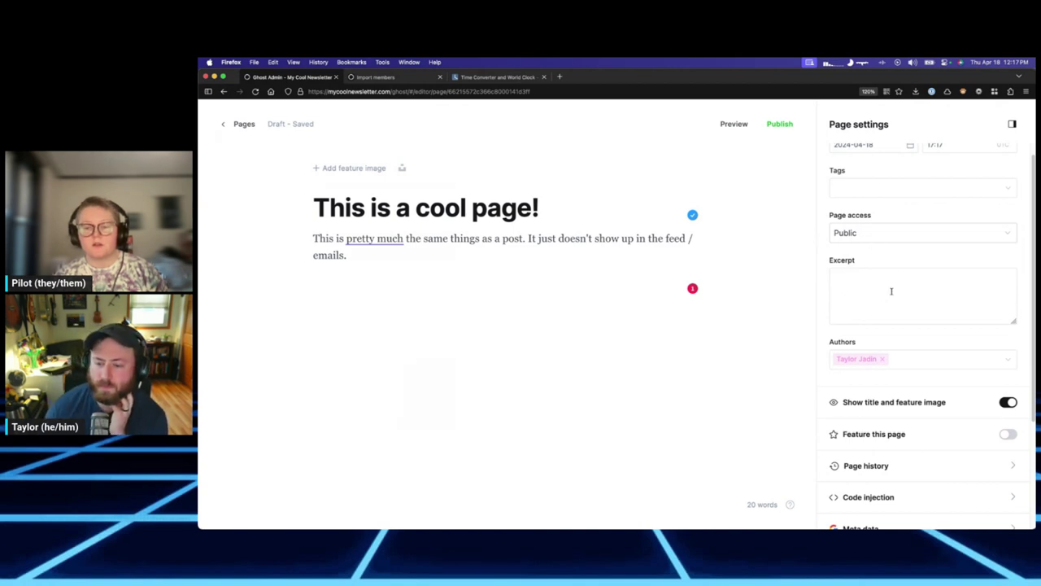
left_click(898, 359)
left_click(888, 381)
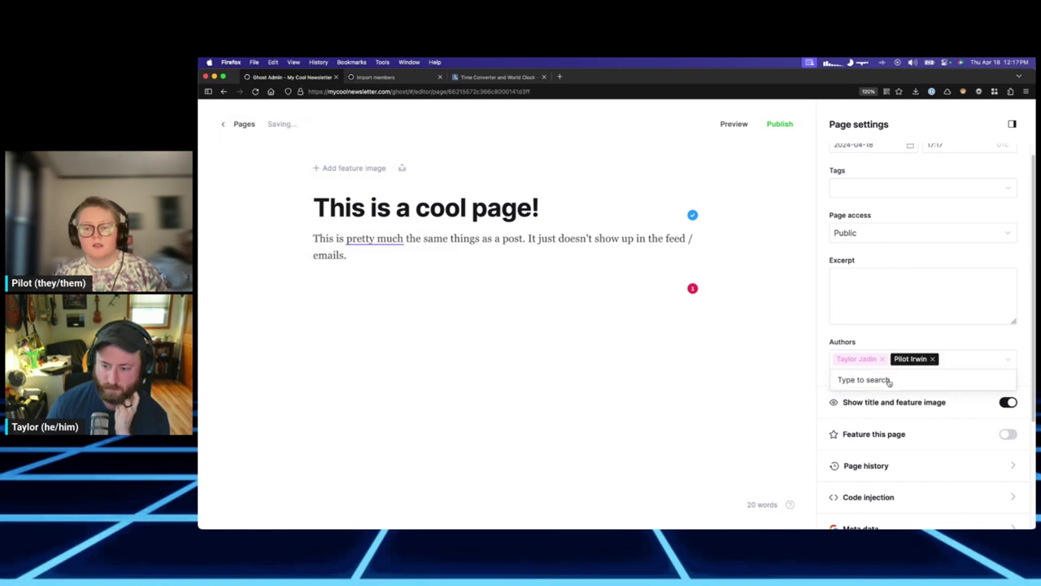
key("Escape")
key("shift+Tab")
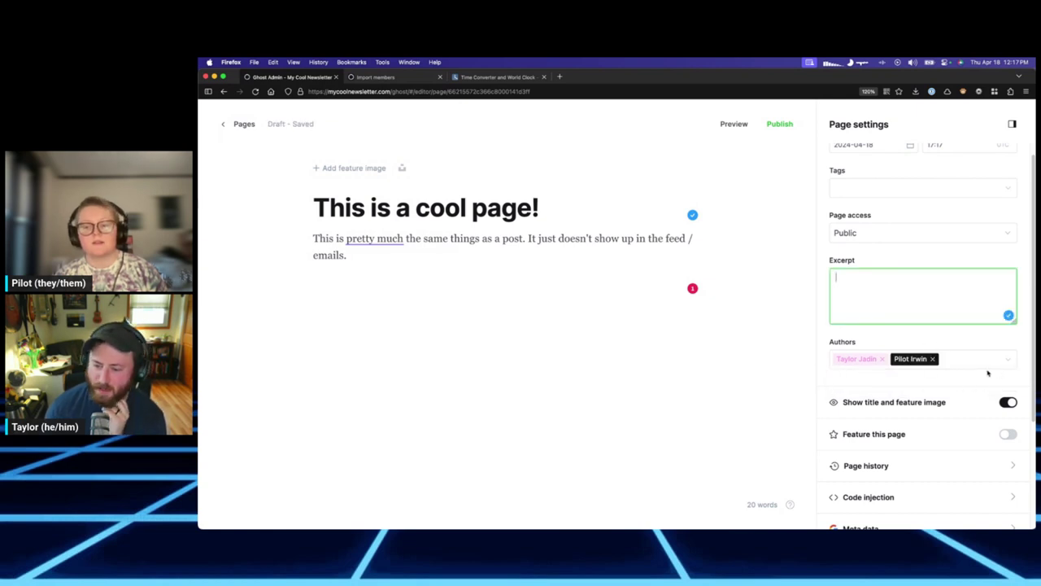
Type a test tag 'asdfasdf' in the Tags field and clear it again.
scroll(991, 371, "down", 1)
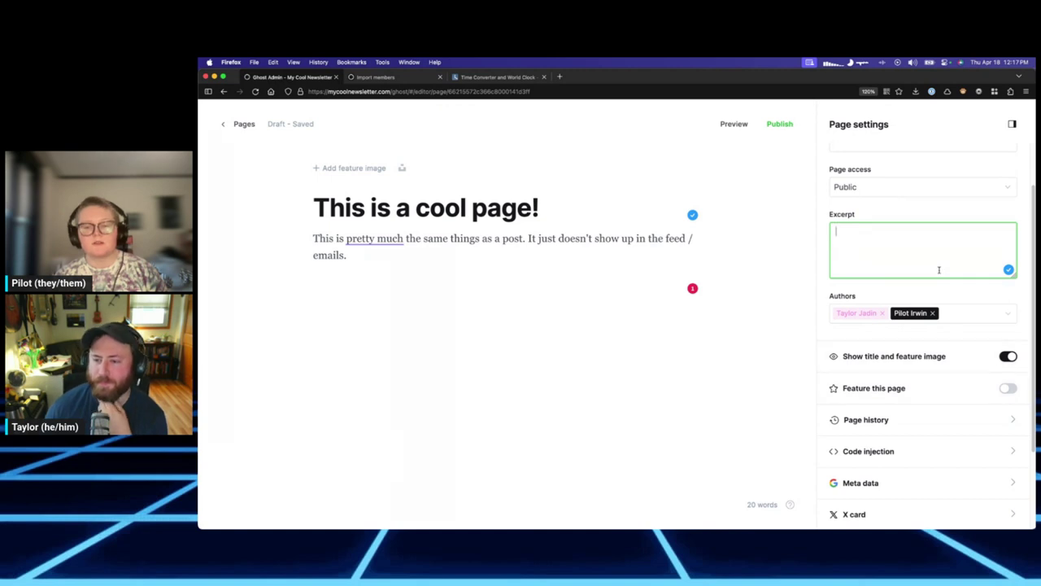
scroll(948, 280, "down", 2)
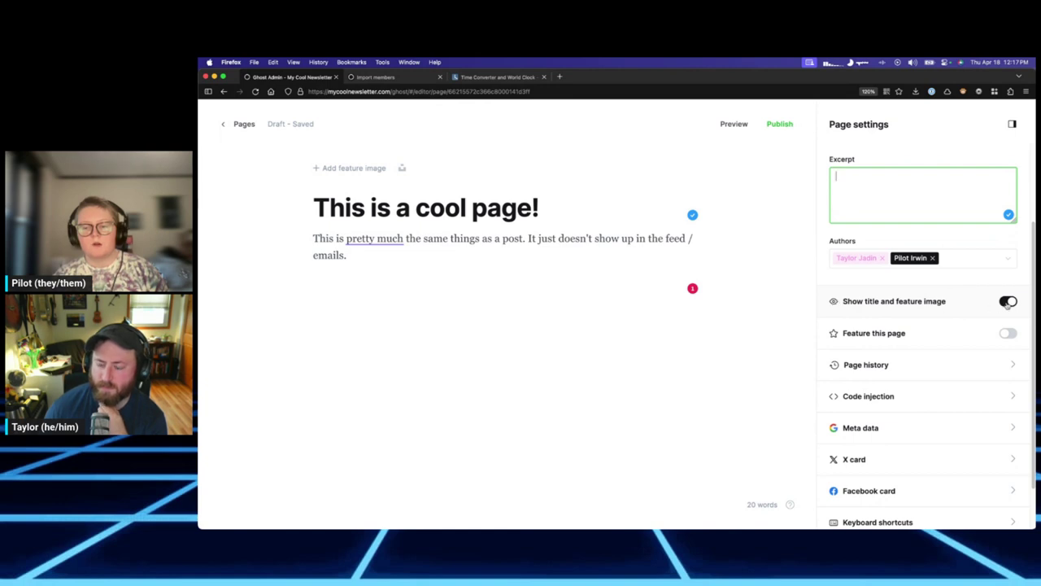
scroll(999, 338, "down", 3)
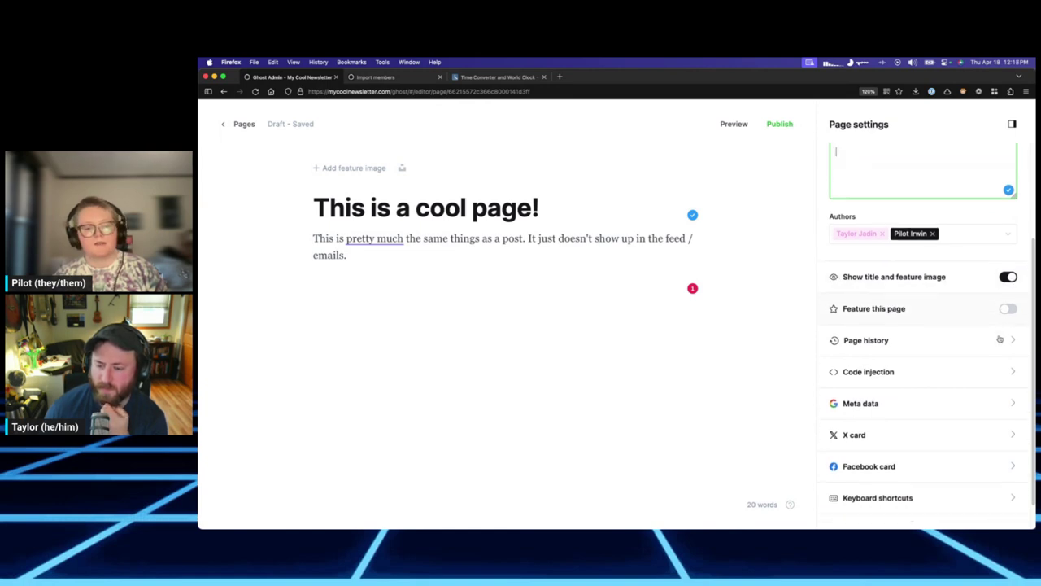
scroll(992, 333, "up", 5)
left_click(903, 275)
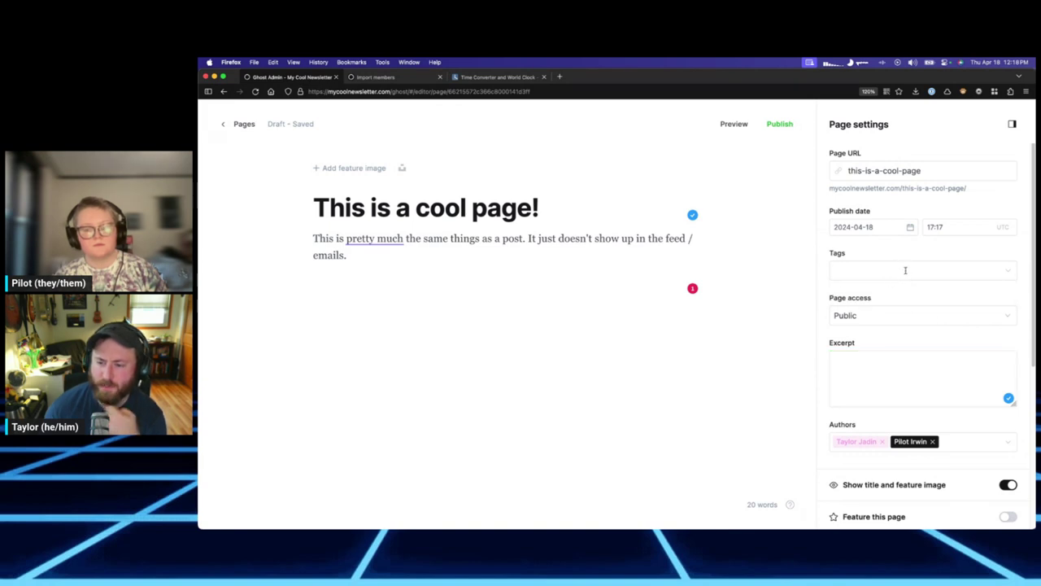
type("asdfasdf")
key("BackSpace")
key("BackSpace")
key("BackSpace")
key("BackSpace")
key("BackSpace")
key("BackSpace")
key("BackSpace")
key("BackSpace")
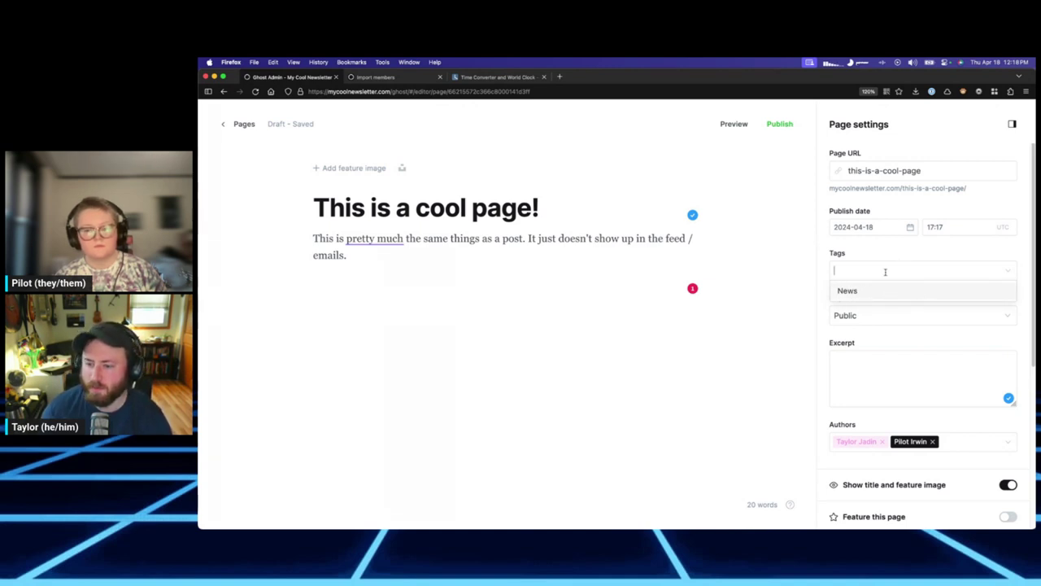
Tag the page with a new 'cool stuff' tag.
left_click(918, 263)
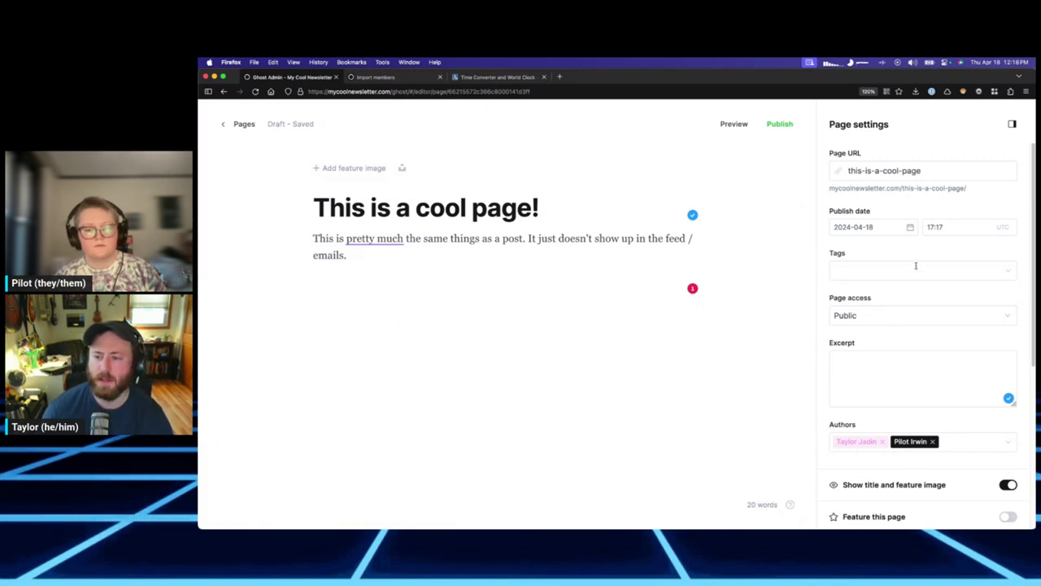
left_click(916, 274)
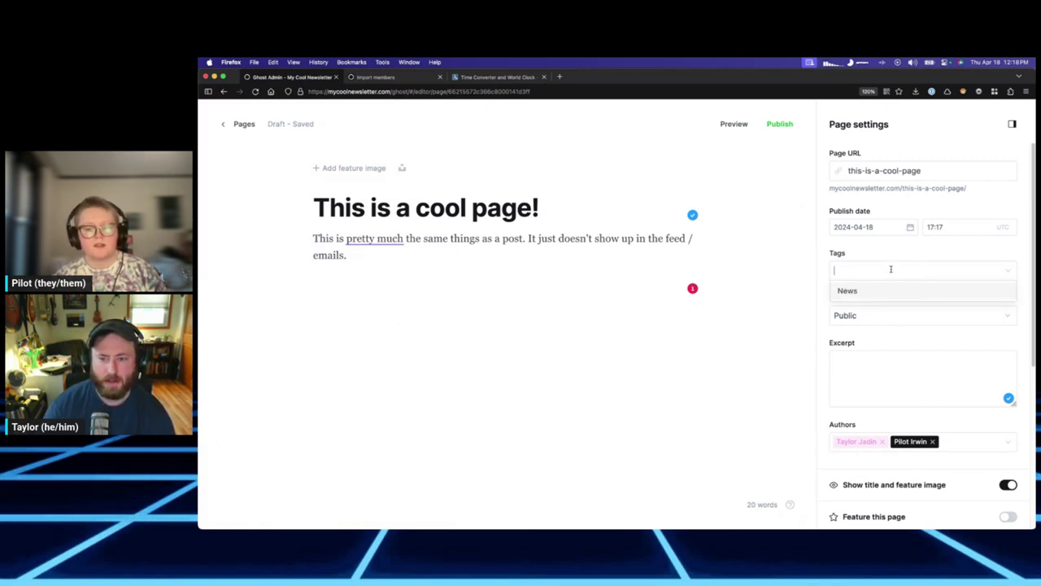
type("cool ")
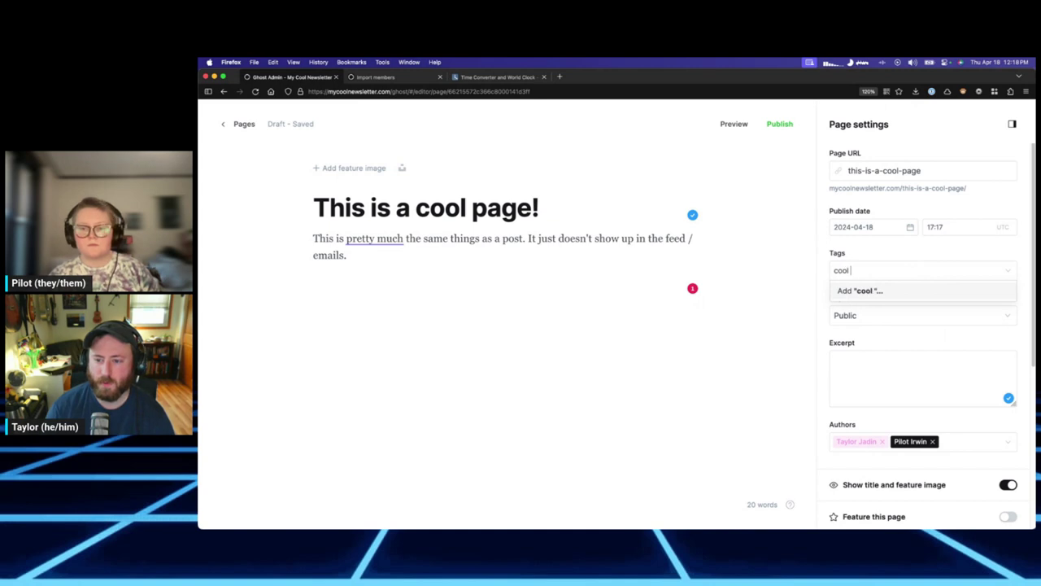
type("stuff")
key("Return")
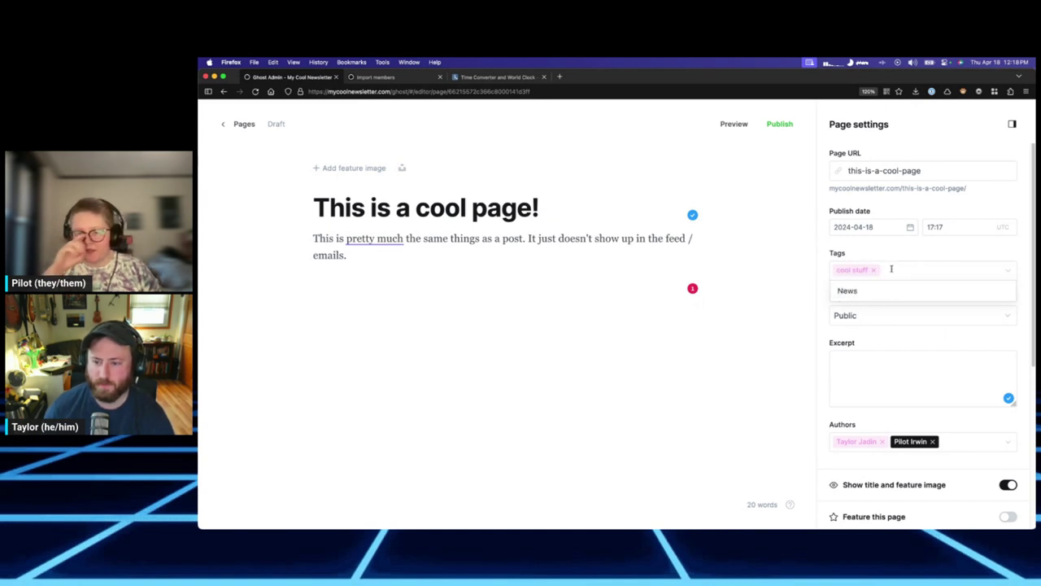
left_click(915, 251)
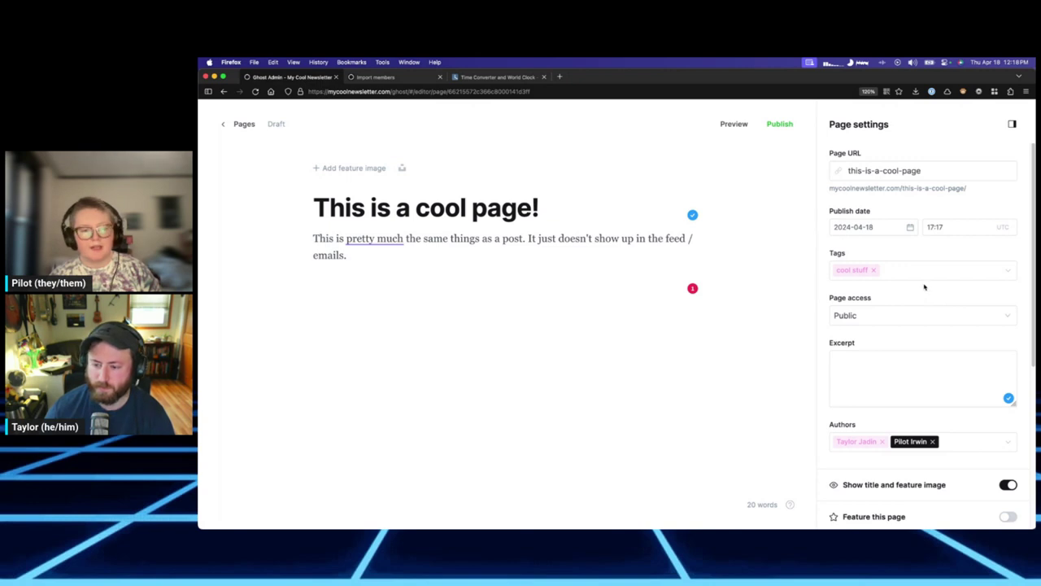
Enter the excerpt 'This is the peremiere page of the mycoolnewsletter.com site.'.
left_click(900, 366)
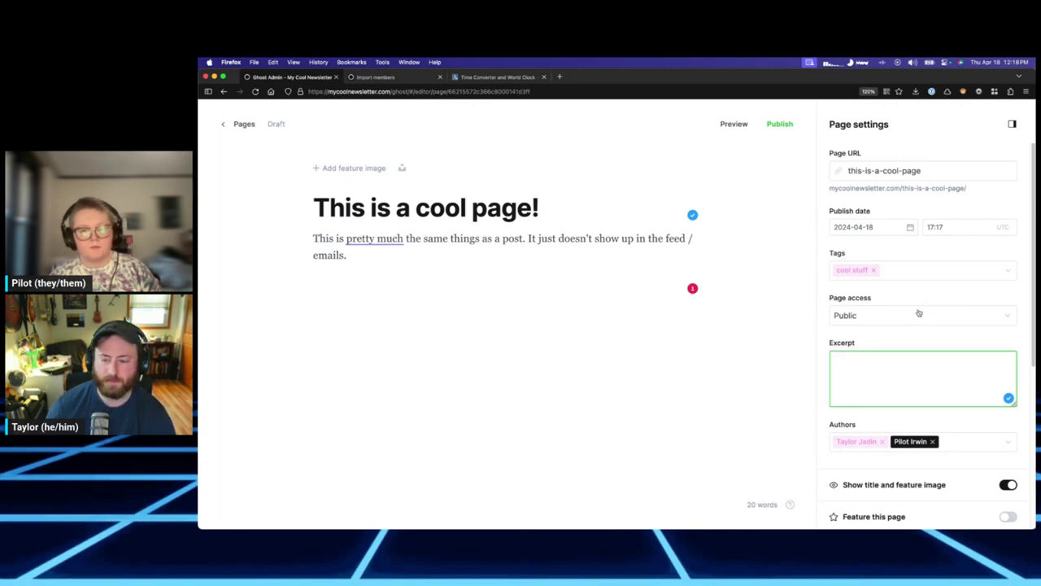
type("This is")
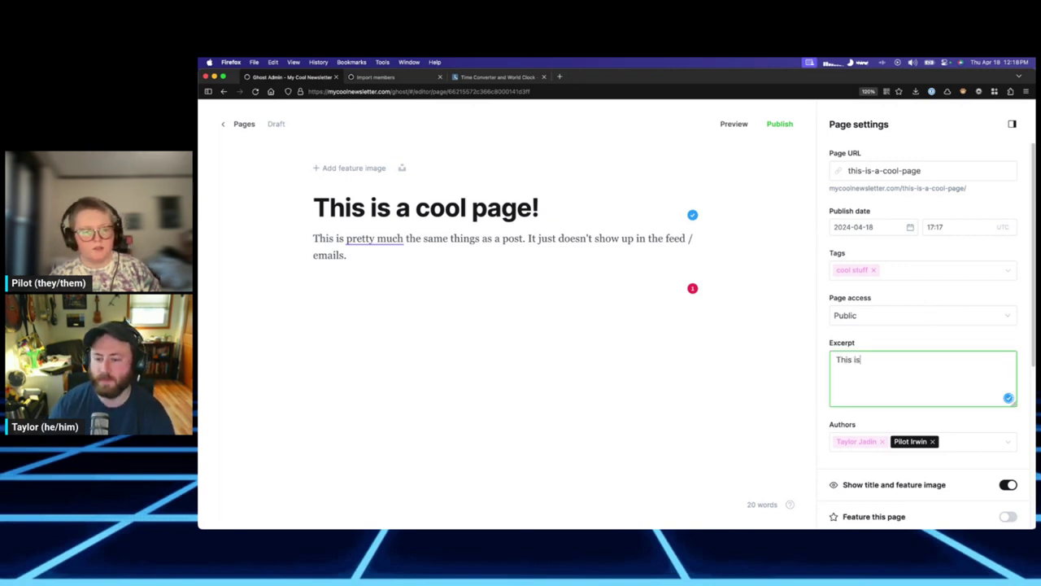
type(" the peremiere page of the mycoolnewsle")
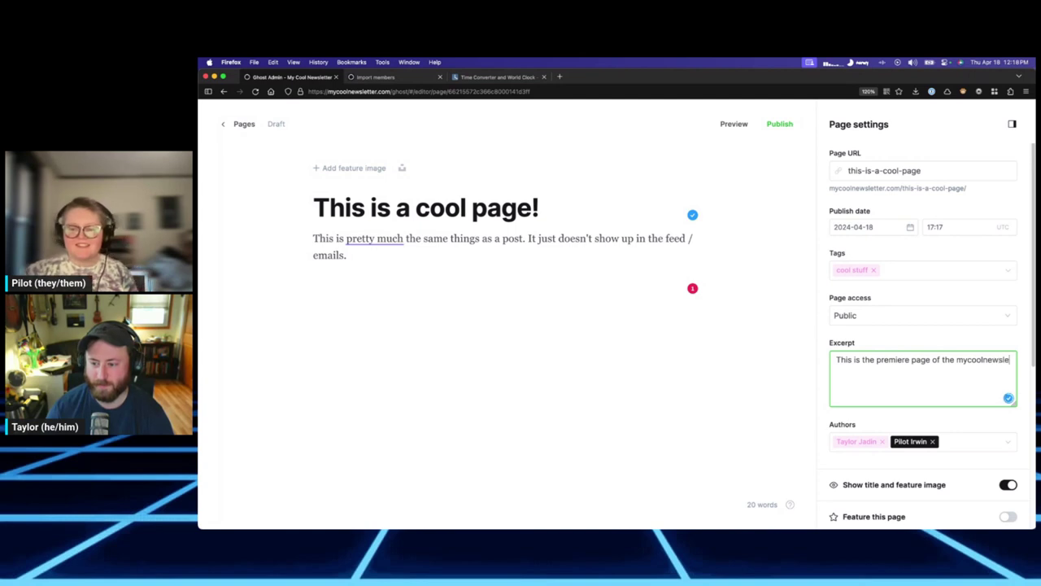
type("tter.com site.")
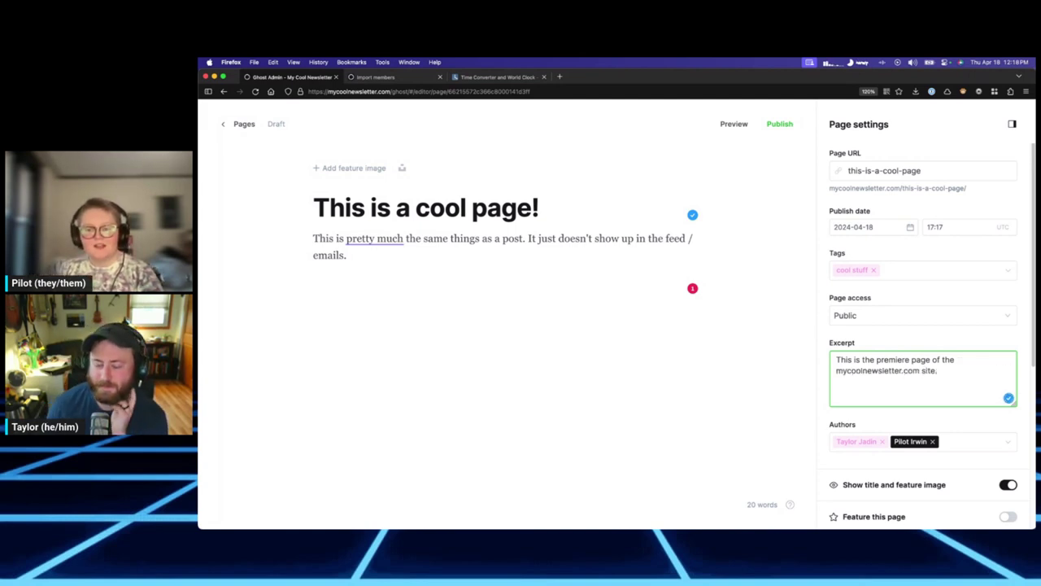
scroll(971, 353, "down", 3)
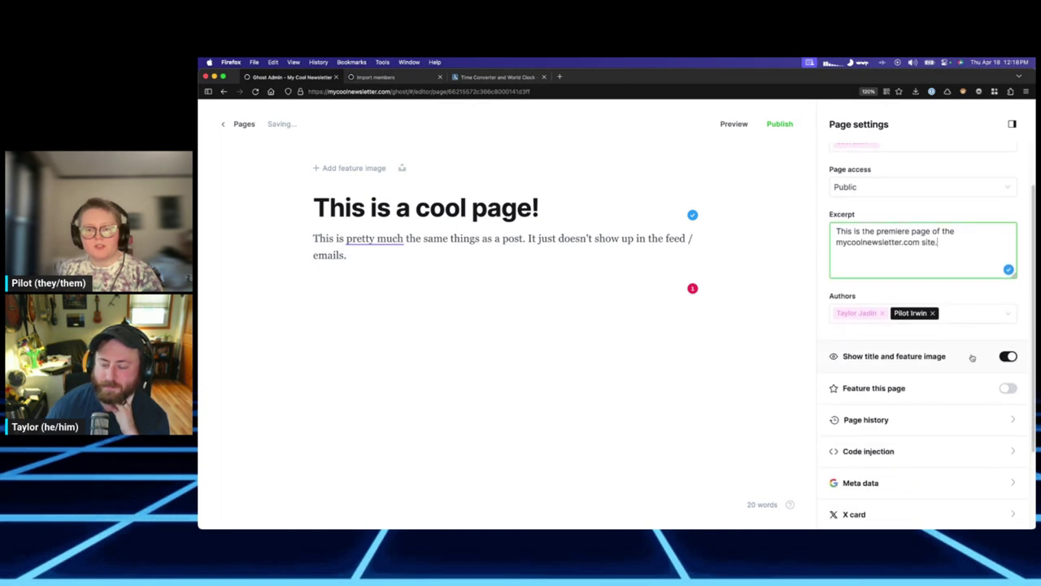
scroll(971, 355, "up", 3)
Publish 'This is a cool page!' right now and view it live at mycoolnewsletter.com/this-is-a-cool-page/.
left_click(779, 124)
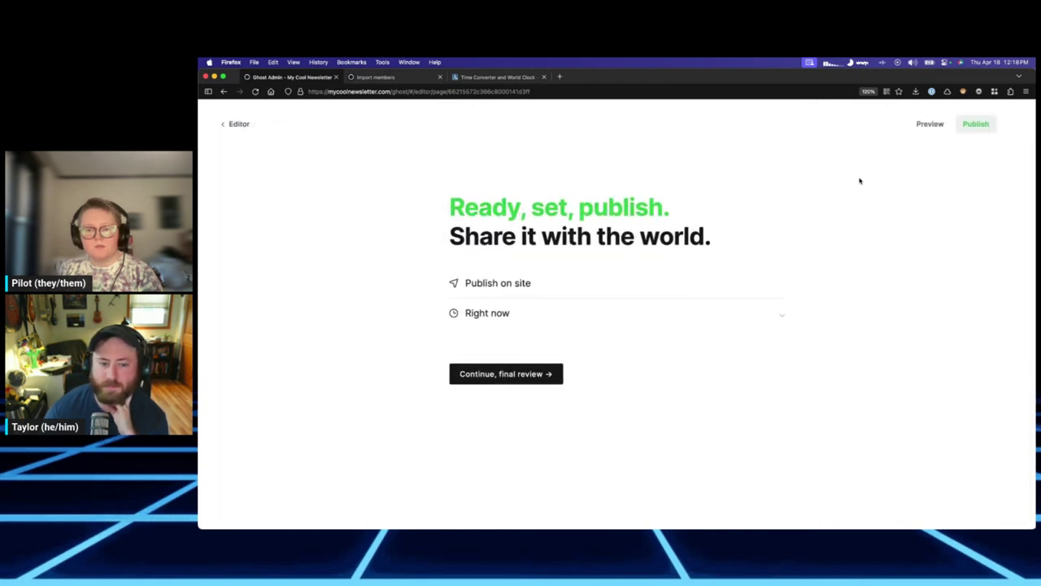
left_click(524, 376)
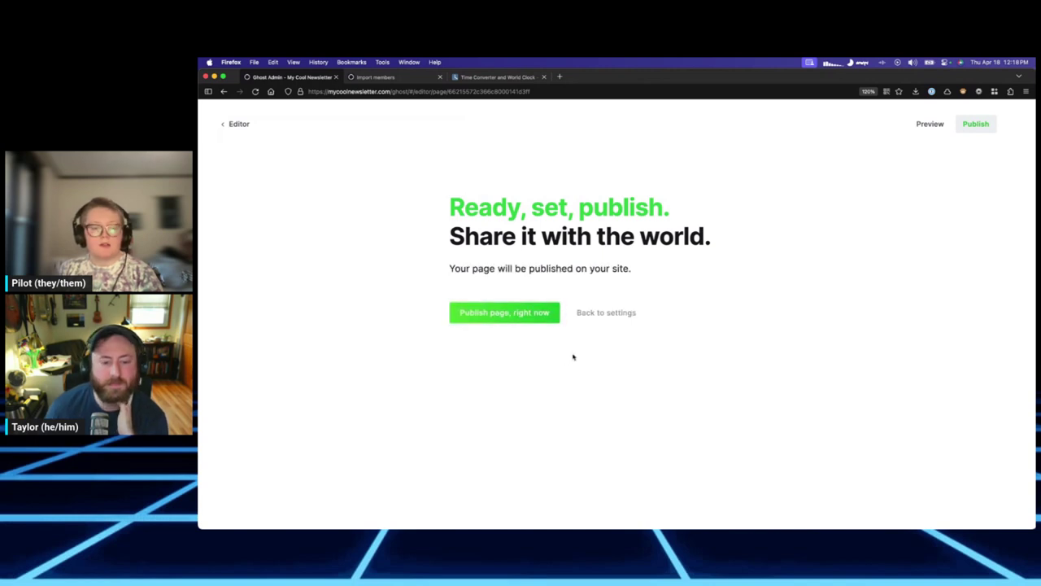
left_click(512, 313)
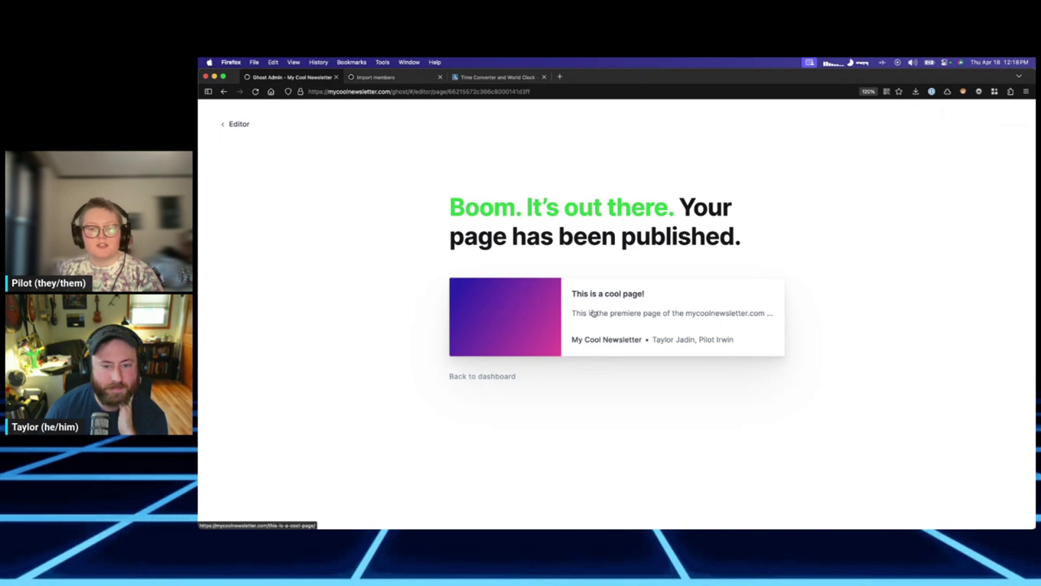
left_click(624, 318)
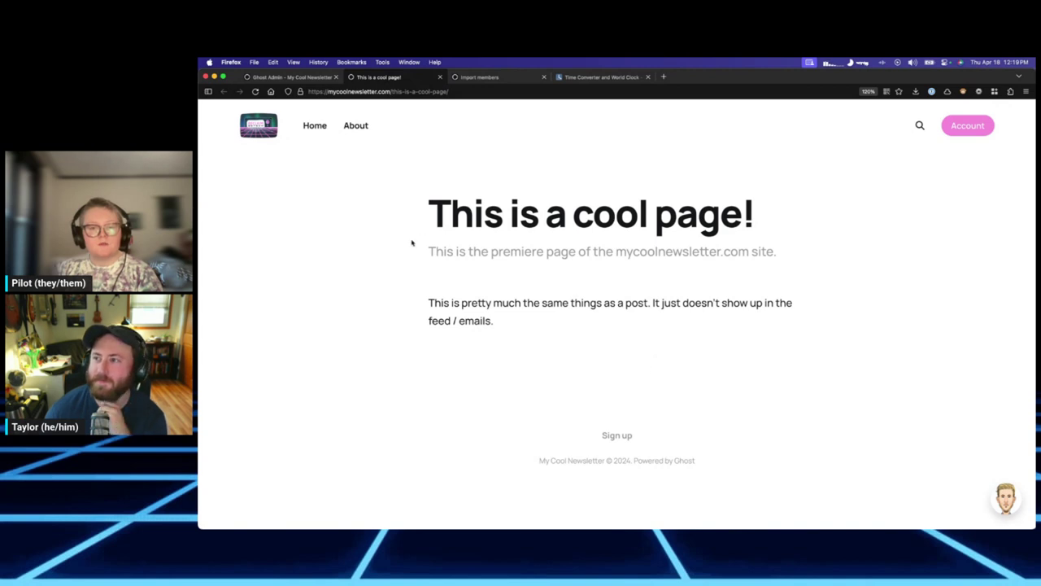
left_click(297, 77)
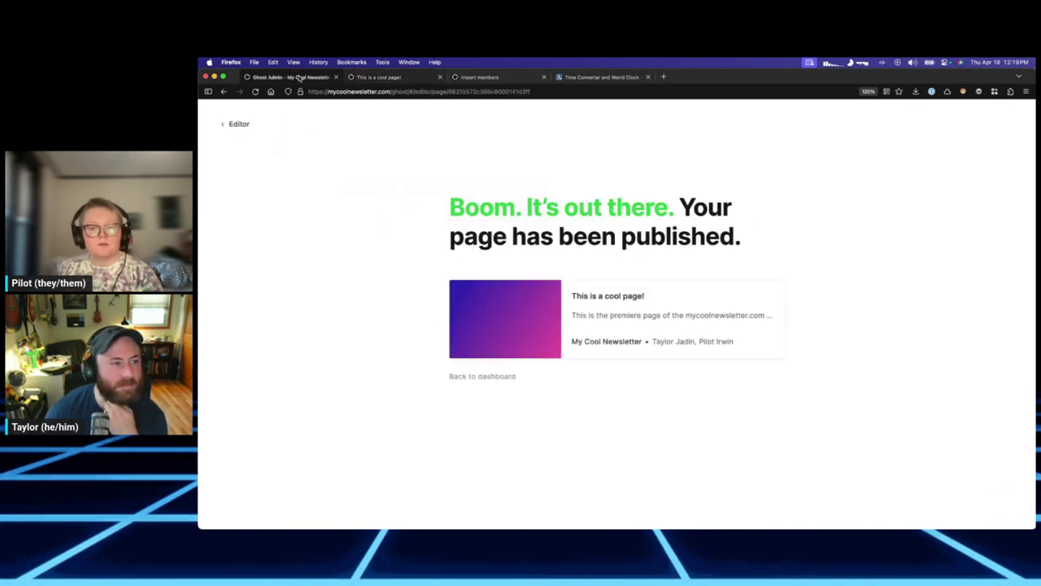
Open the Pages list, filter it to the cool stuff tag, then clear the tag filter.
left_click(498, 377)
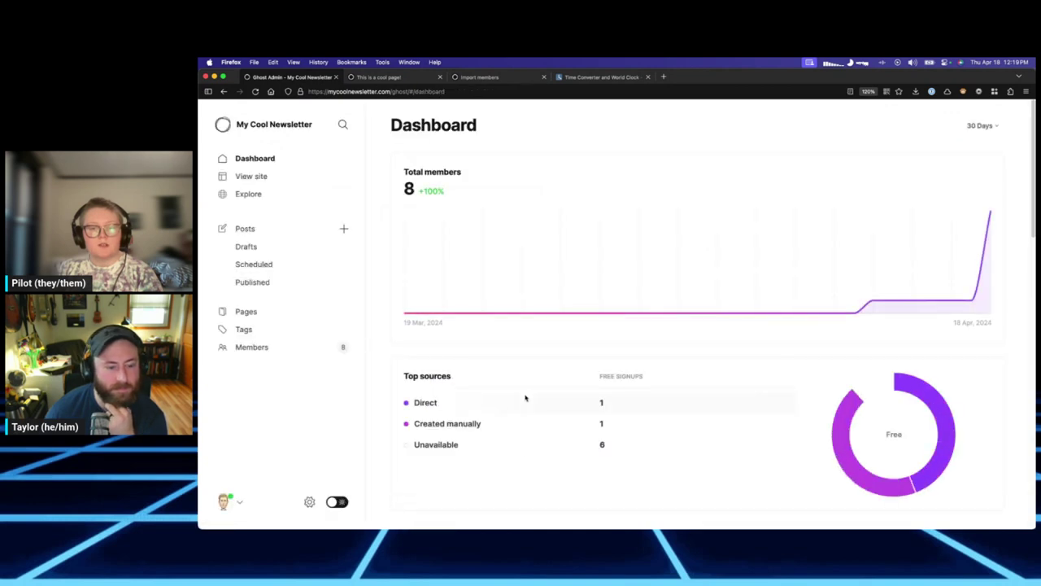
left_click(248, 311)
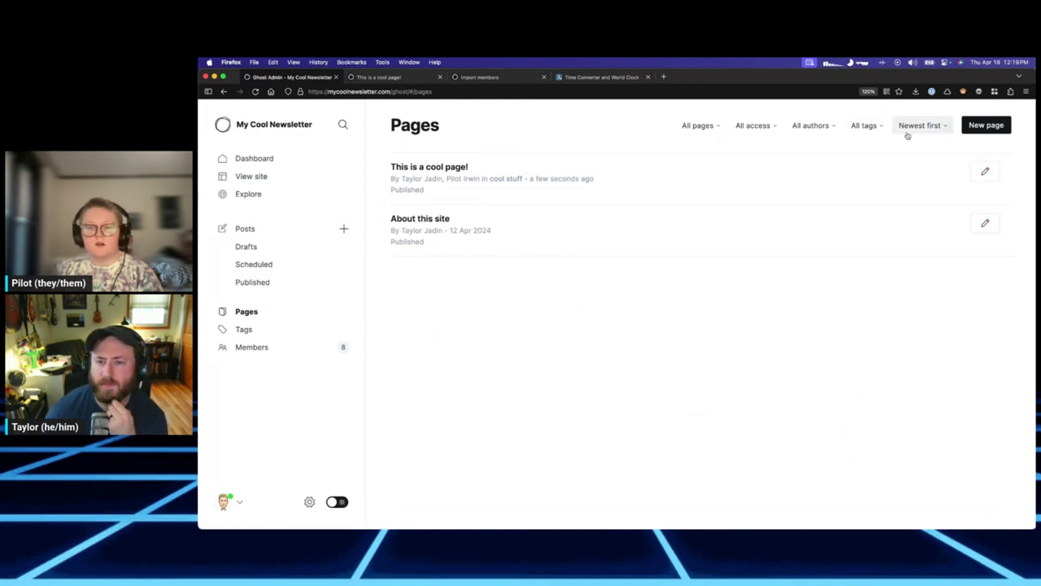
left_click(711, 128)
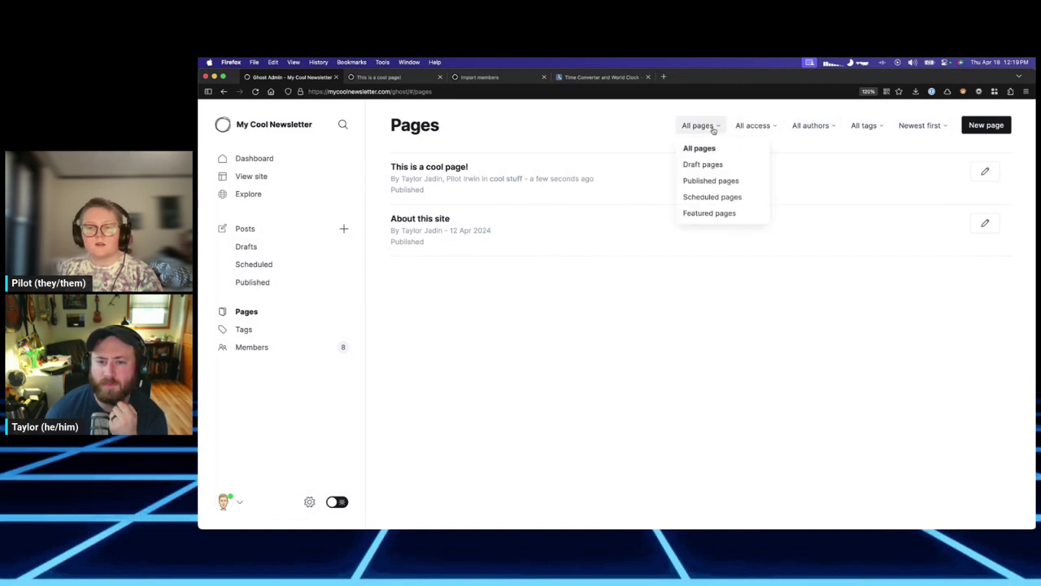
left_click(864, 126)
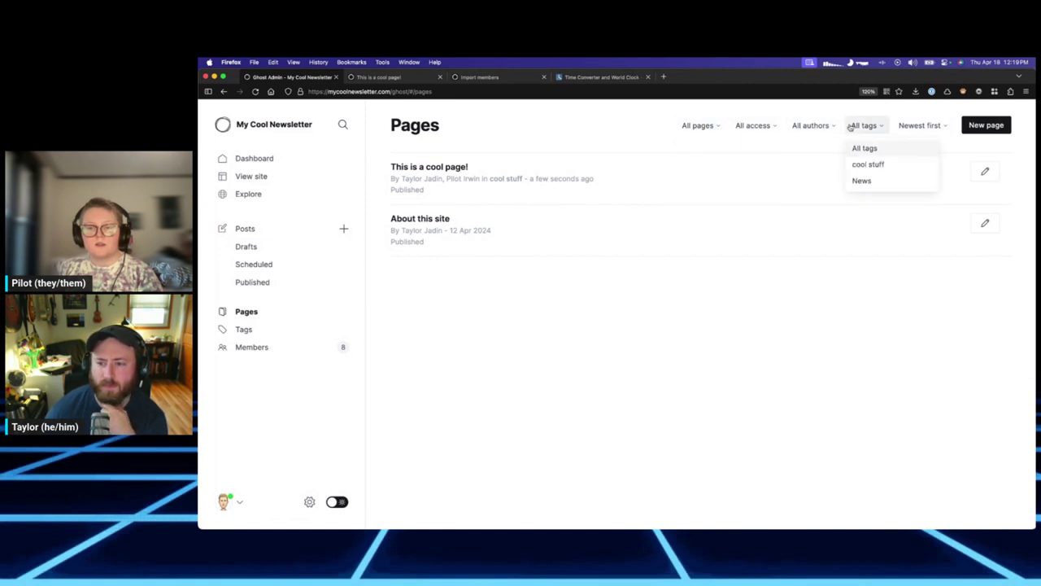
left_click(867, 163)
left_click(864, 126)
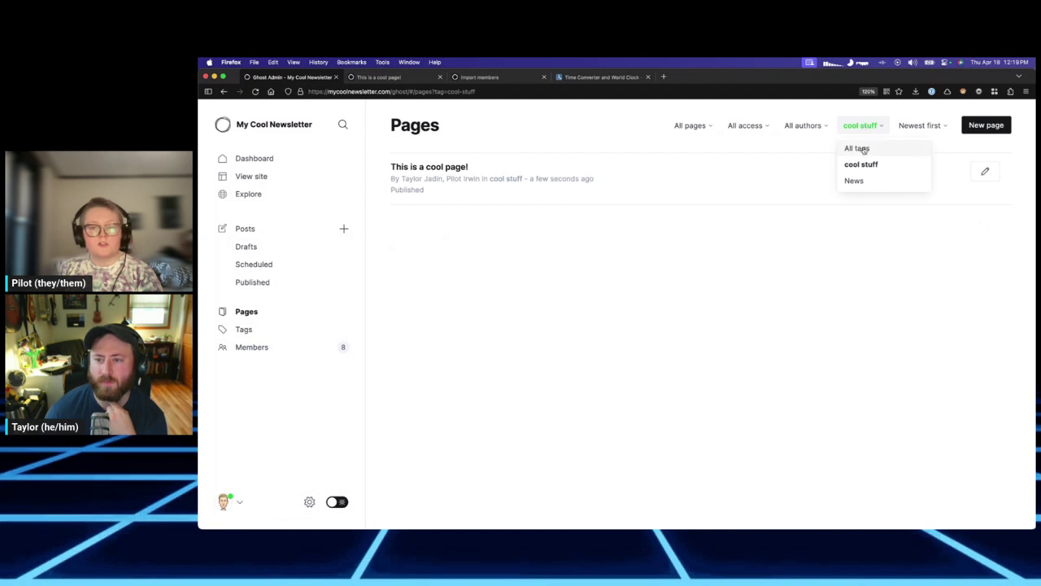
left_click(857, 149)
Filter pages to a single author, clear it, then browse the access, type, tag and author filters.
left_click(820, 128)
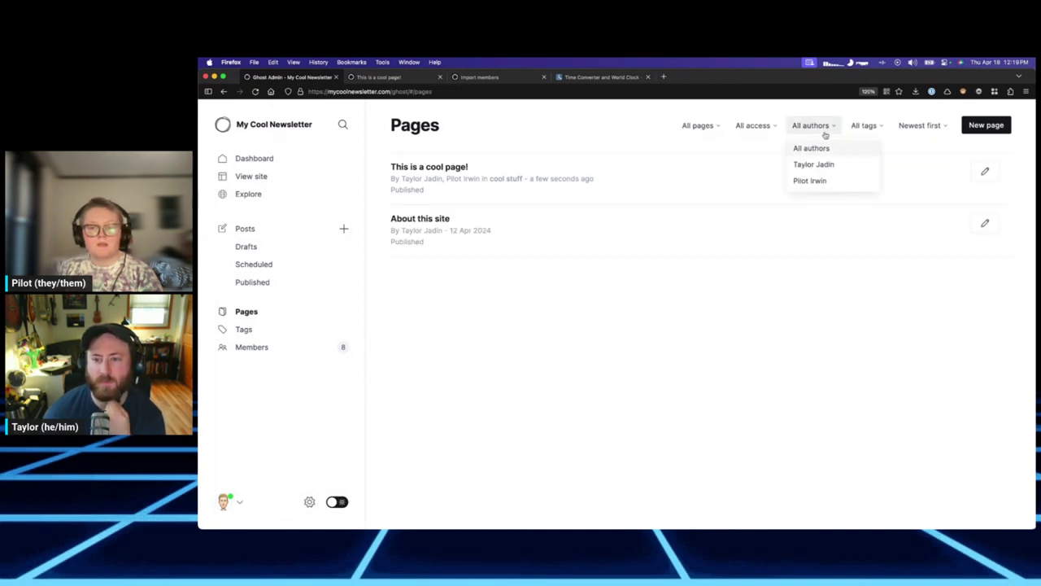
left_click(824, 166)
left_click(812, 130)
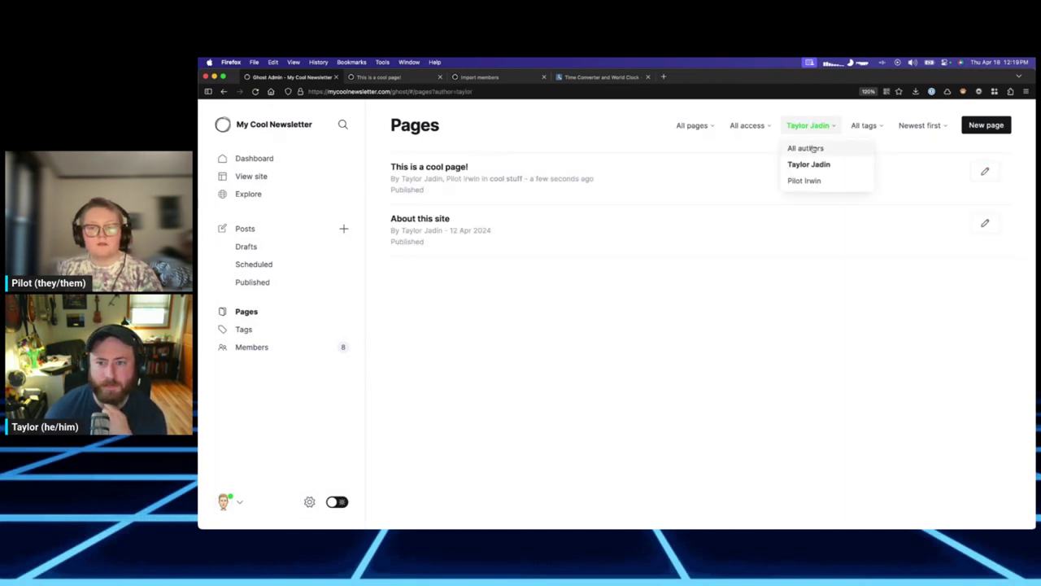
left_click(809, 148)
left_click(755, 126)
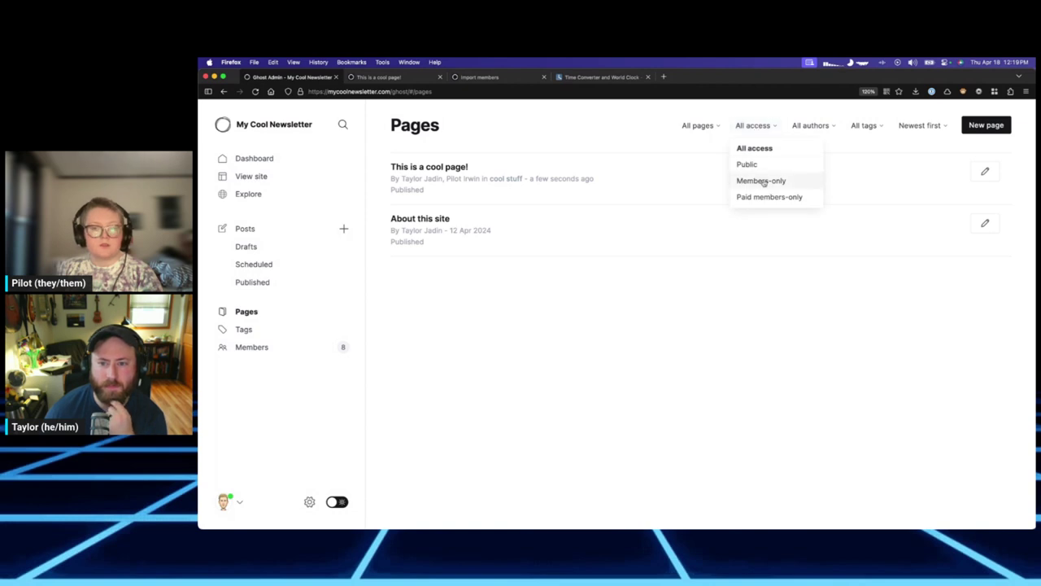
left_click(710, 126)
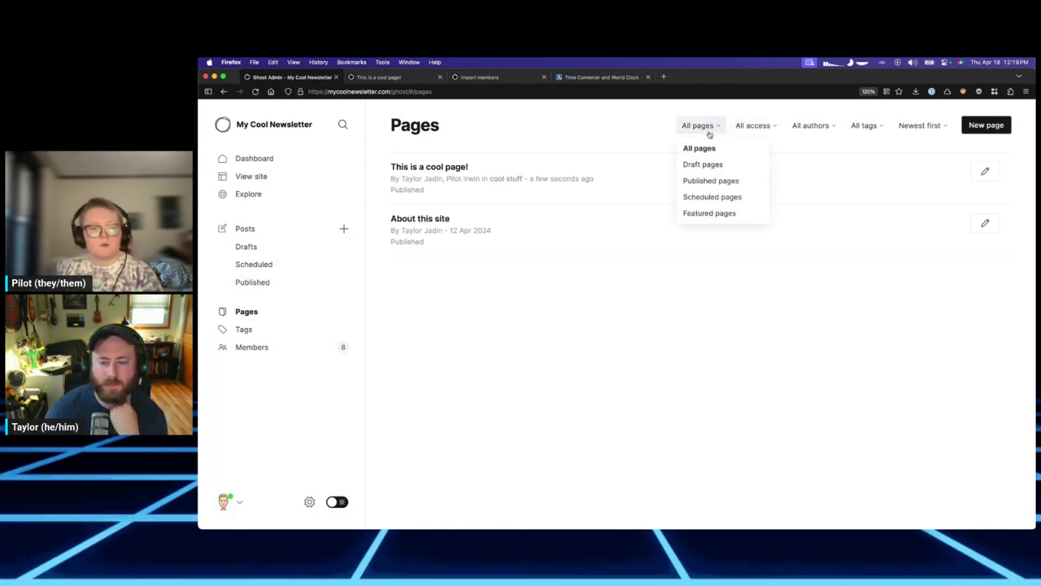
left_click(864, 125)
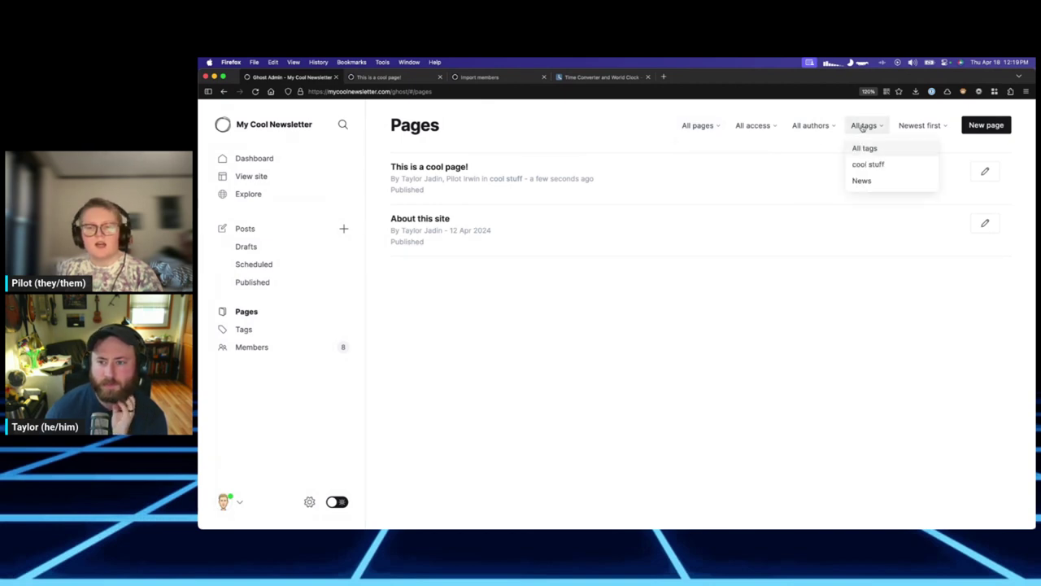
left_click(865, 119)
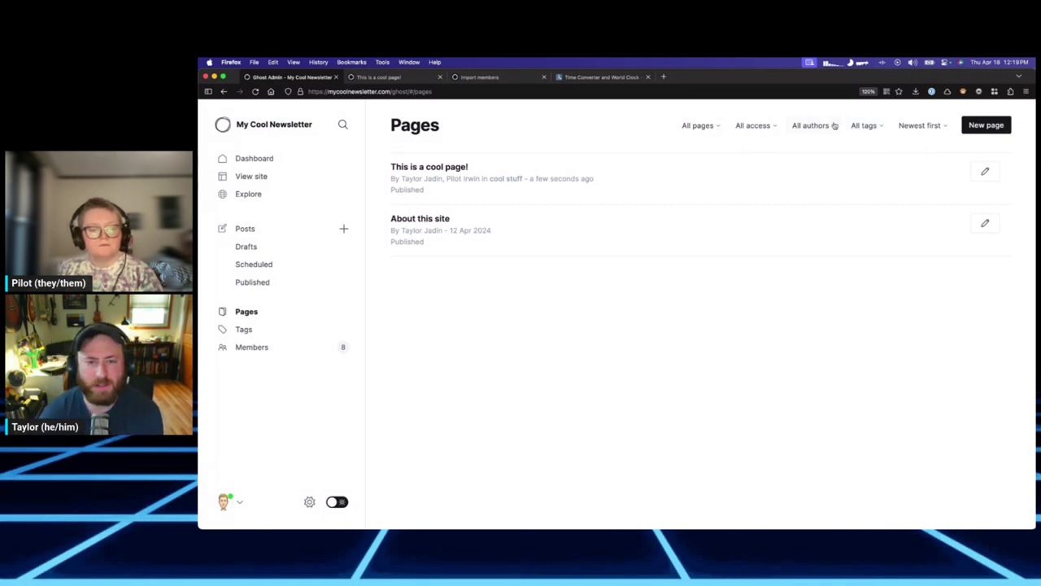
left_click(830, 127)
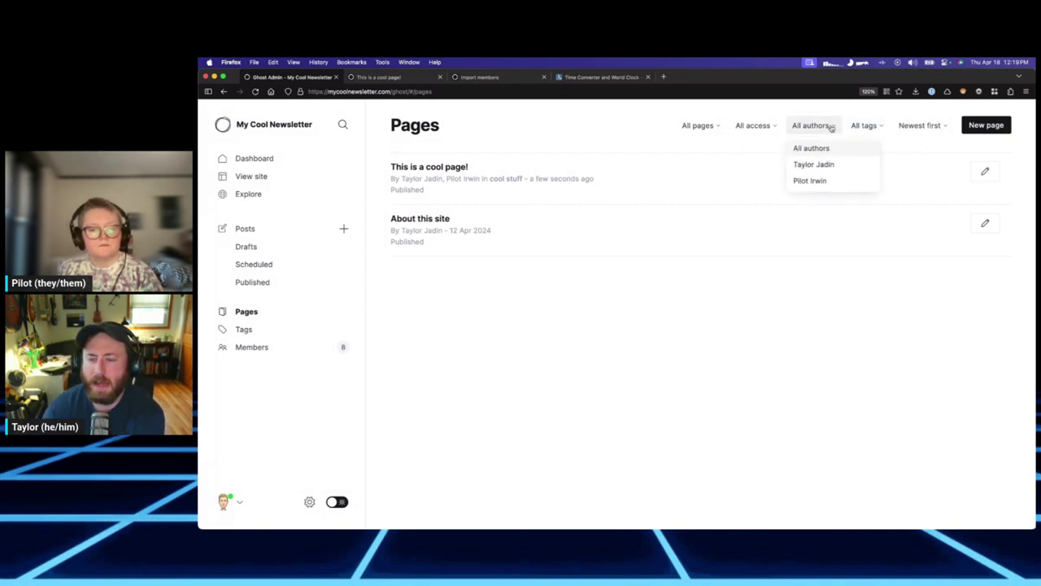
Close the author filter and go to the Tags list.
left_click(832, 114)
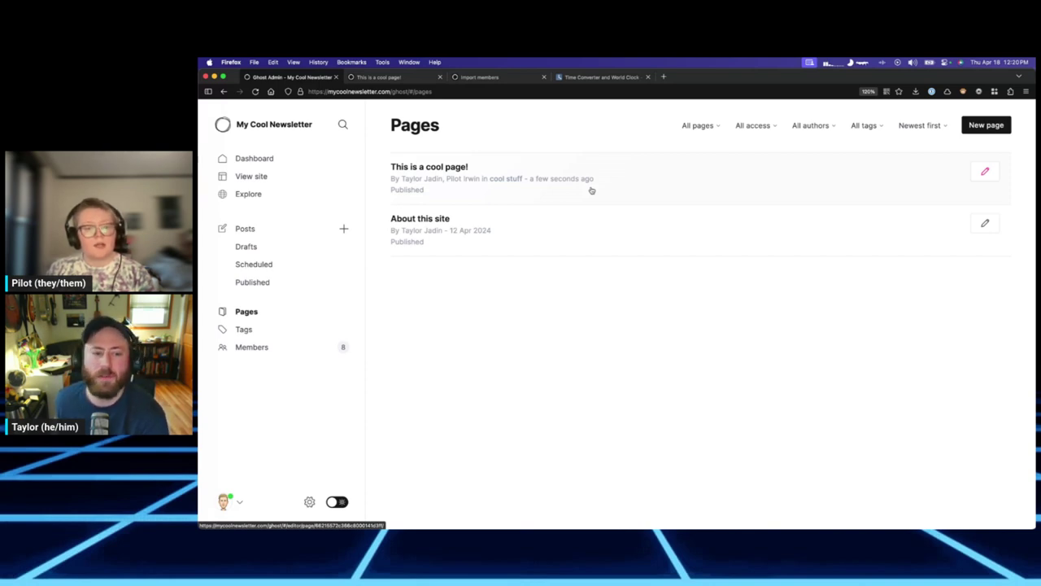
left_click(244, 330)
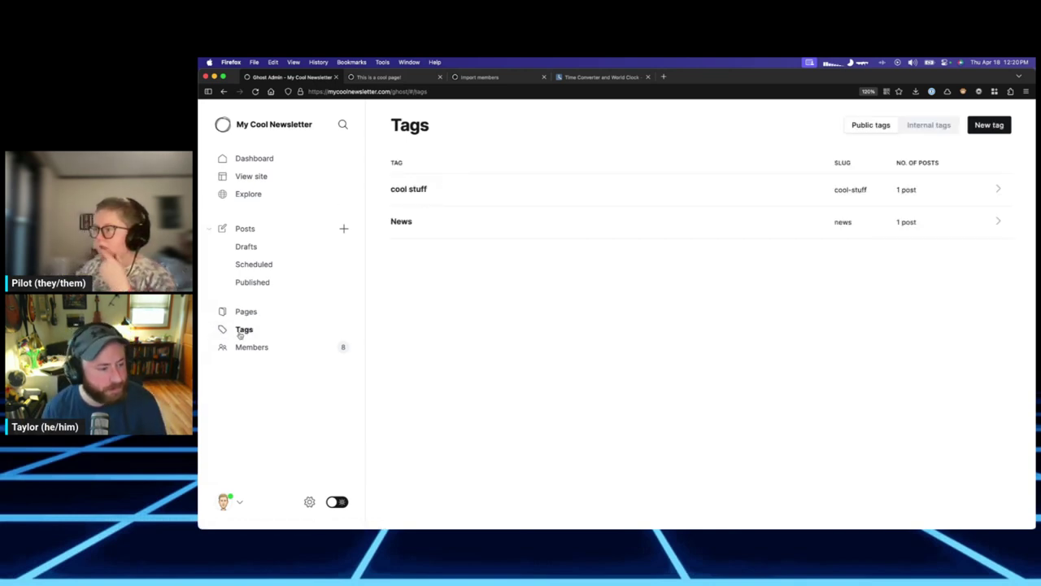
left_click(245, 311)
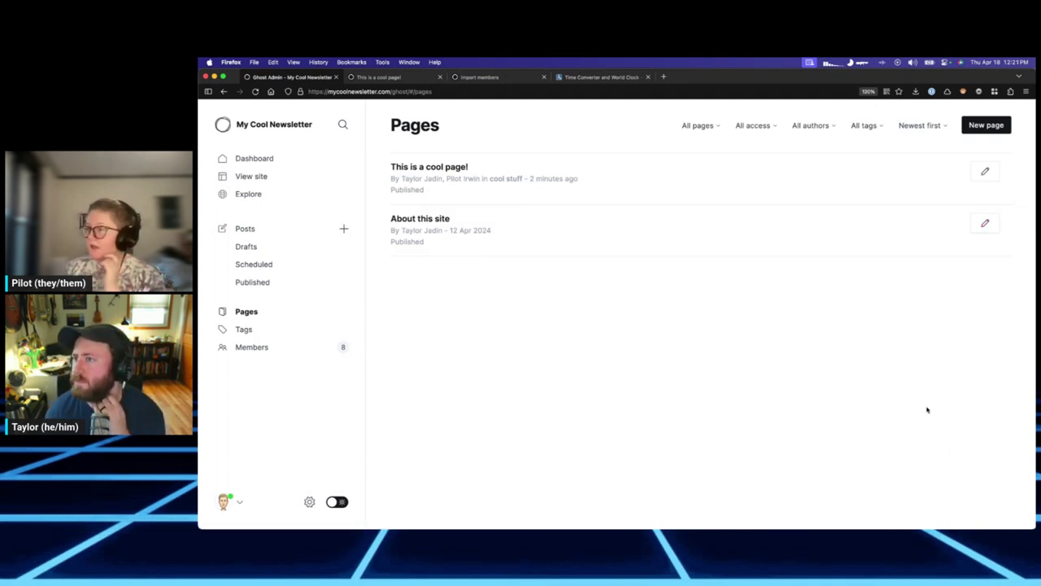
left_click(249, 329)
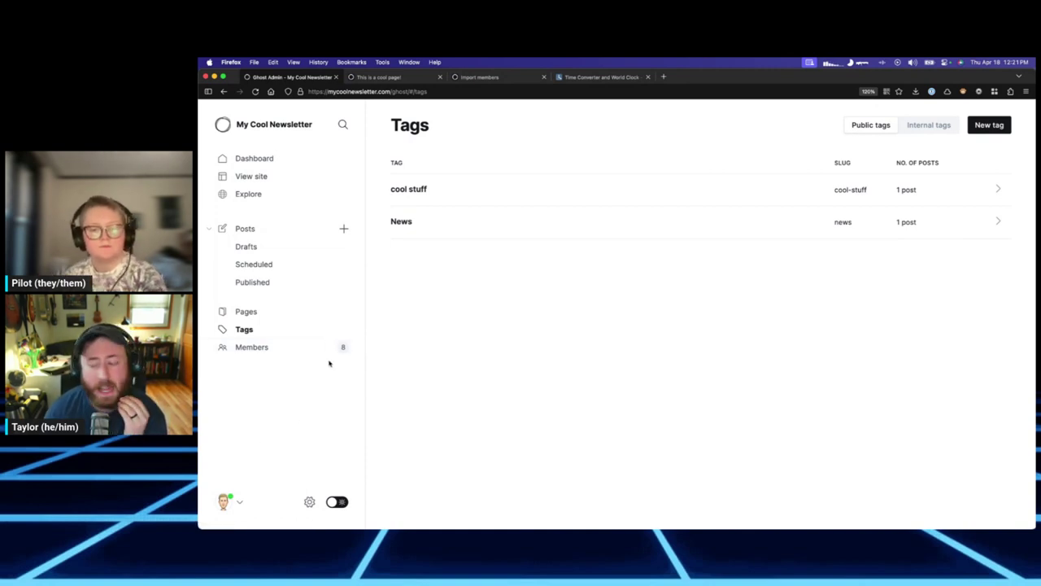
Load blog.reclaimhosting.com in a new browser tab.
left_click(664, 76)
type("blog.")
key("Return")
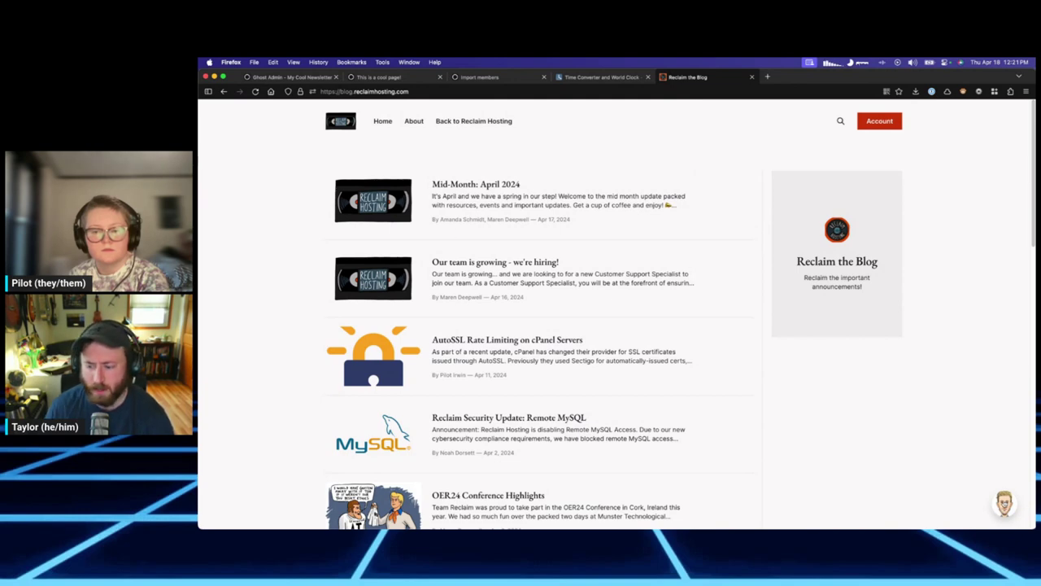
Turn off the Community Chats newsletter in the member's account email settings, then go back to Ghost Admin.
left_click(879, 120)
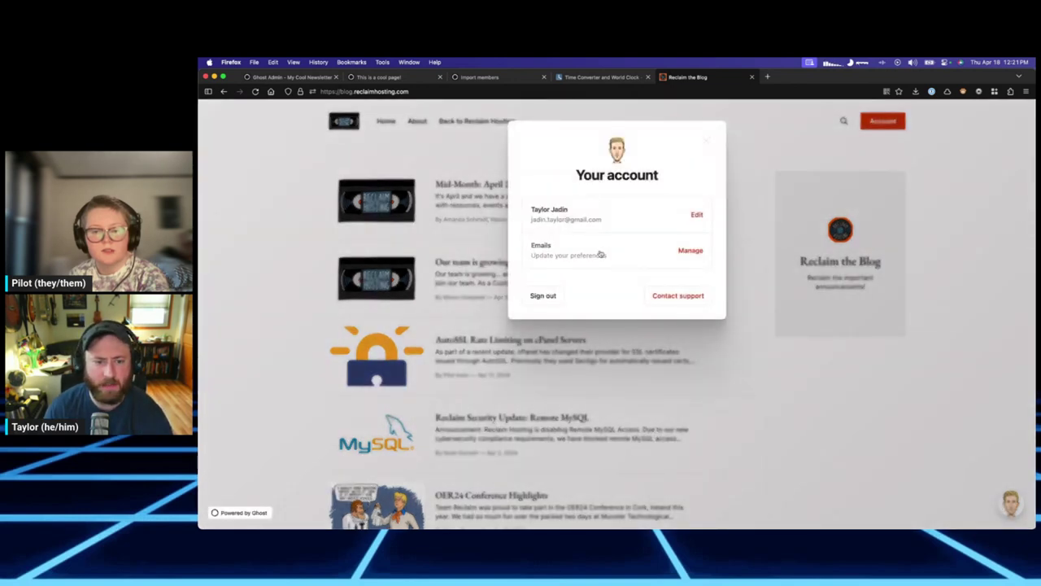
left_click(546, 252)
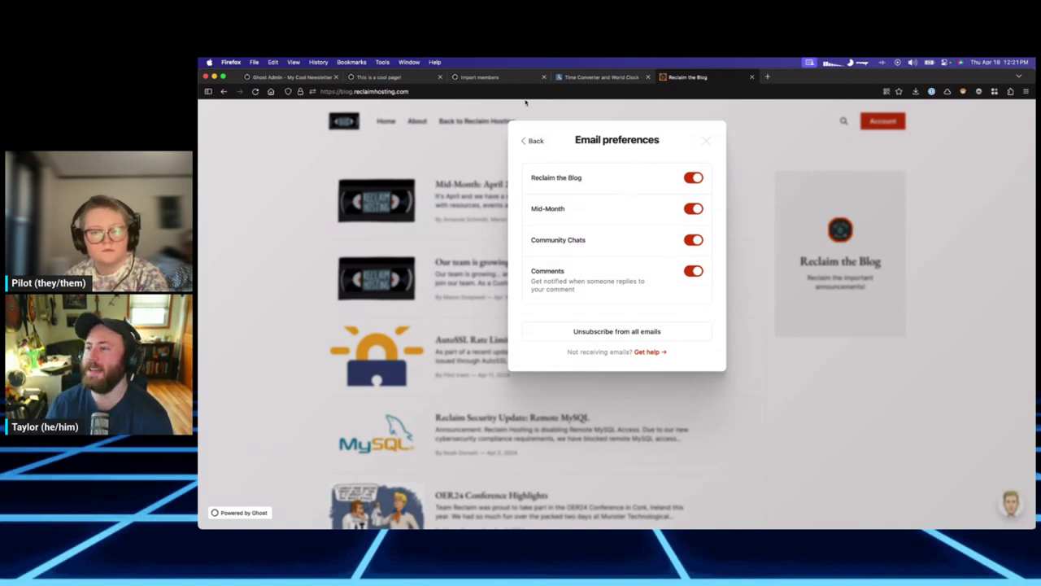
left_click(694, 242)
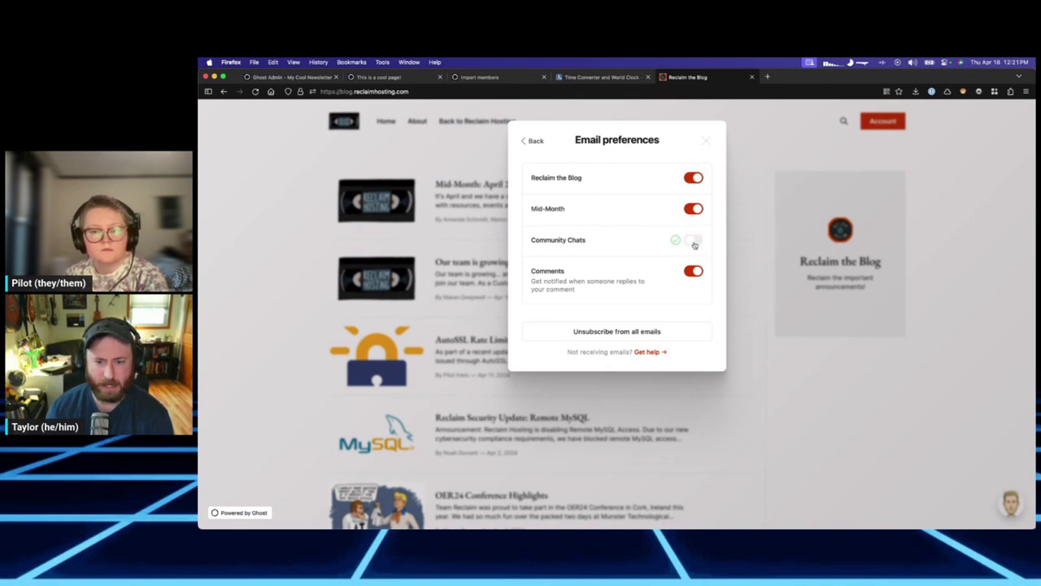
left_click(706, 140)
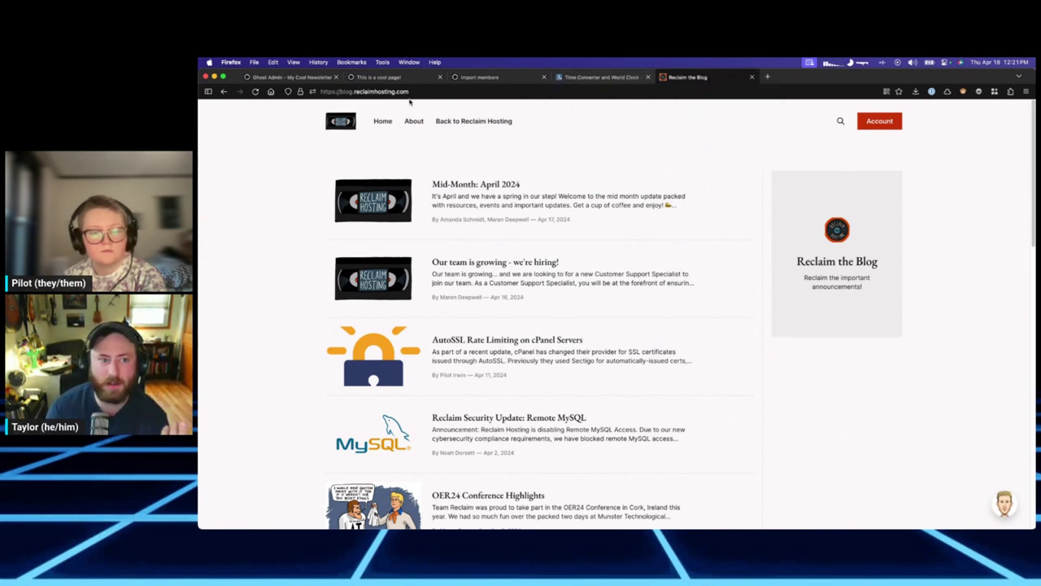
left_click(382, 77)
left_click(318, 77)
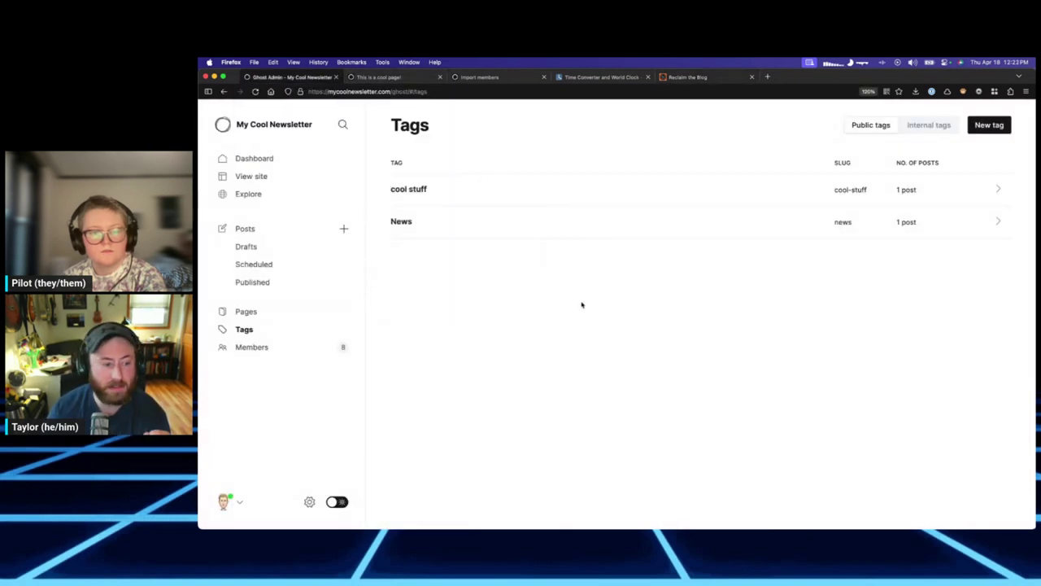
Go to the Newsletter sending settings, showing My Cool Newsletter with 8 subscribers.
left_click(310, 502)
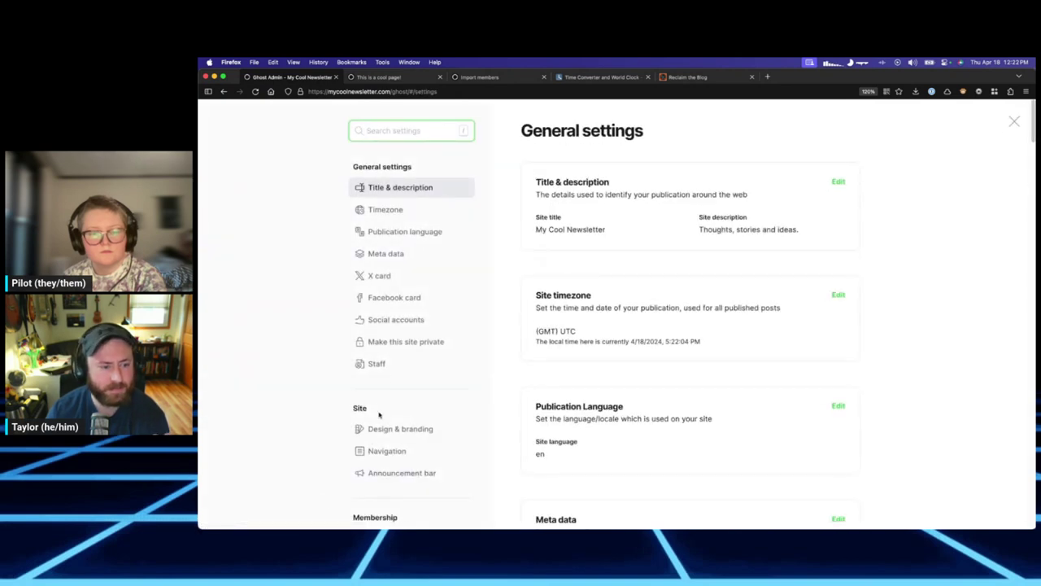
scroll(390, 367, "down", 5)
scroll(390, 367, "down", 5)
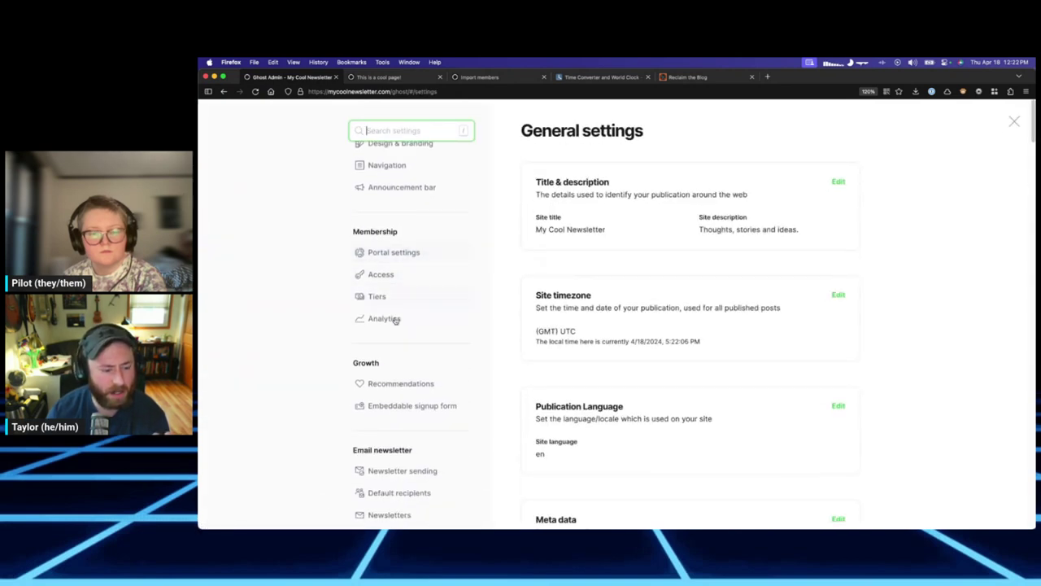
scroll(411, 349, "down", 3)
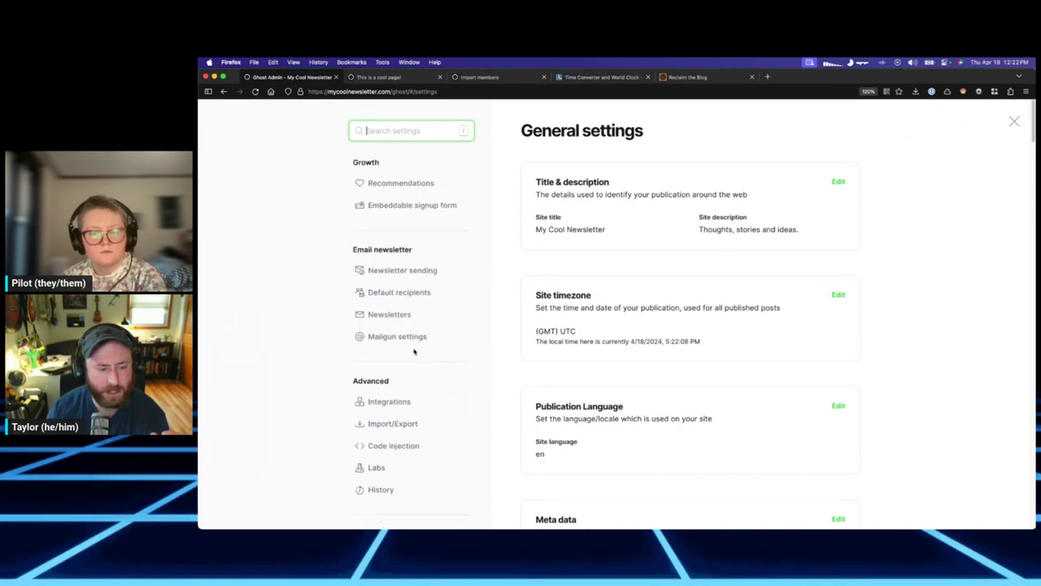
left_click(406, 271)
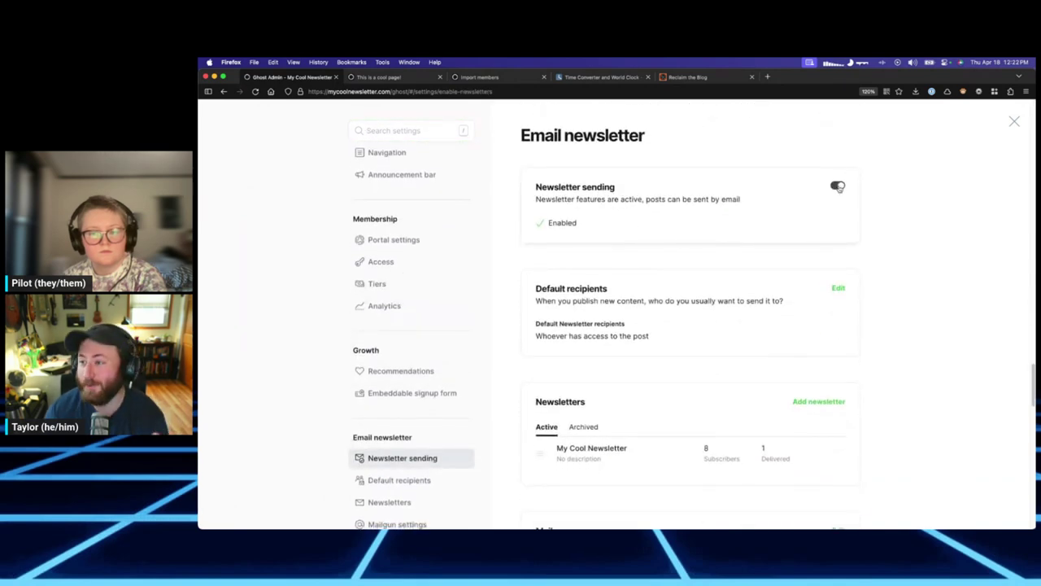
scroll(797, 194, "down", 2)
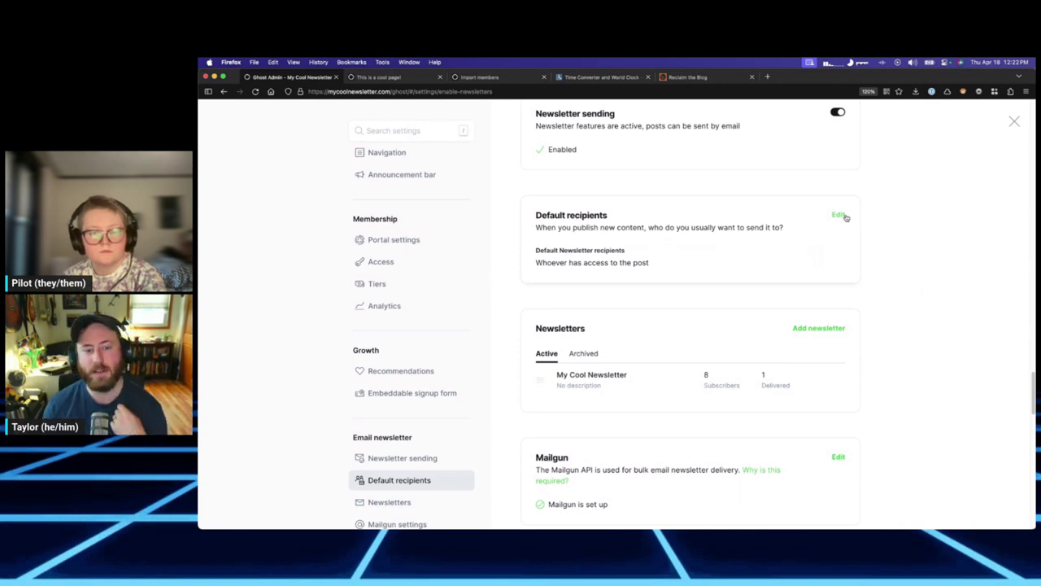
scroll(823, 261, "down", 1)
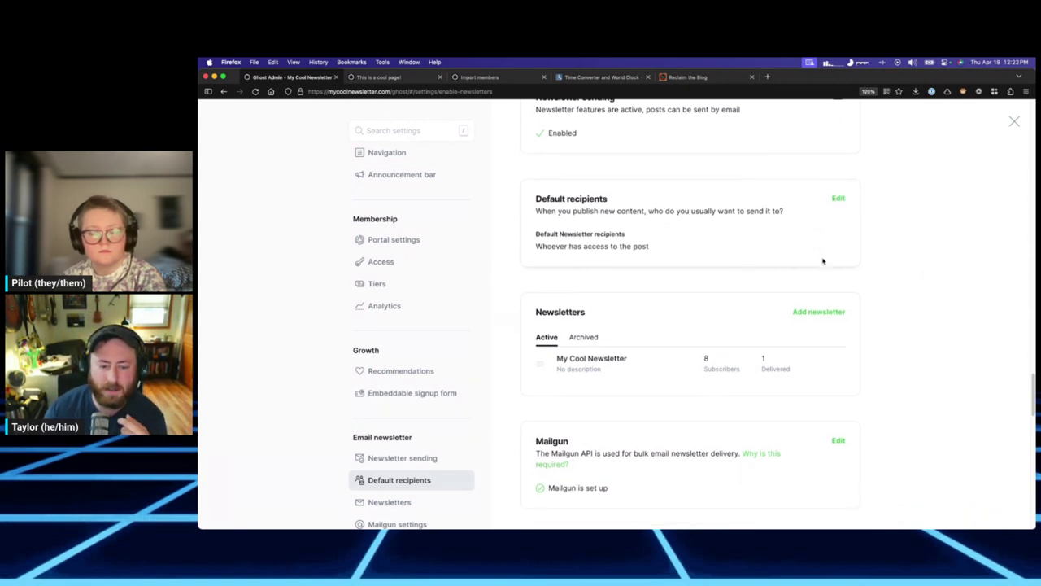
scroll(823, 261, "down", 3)
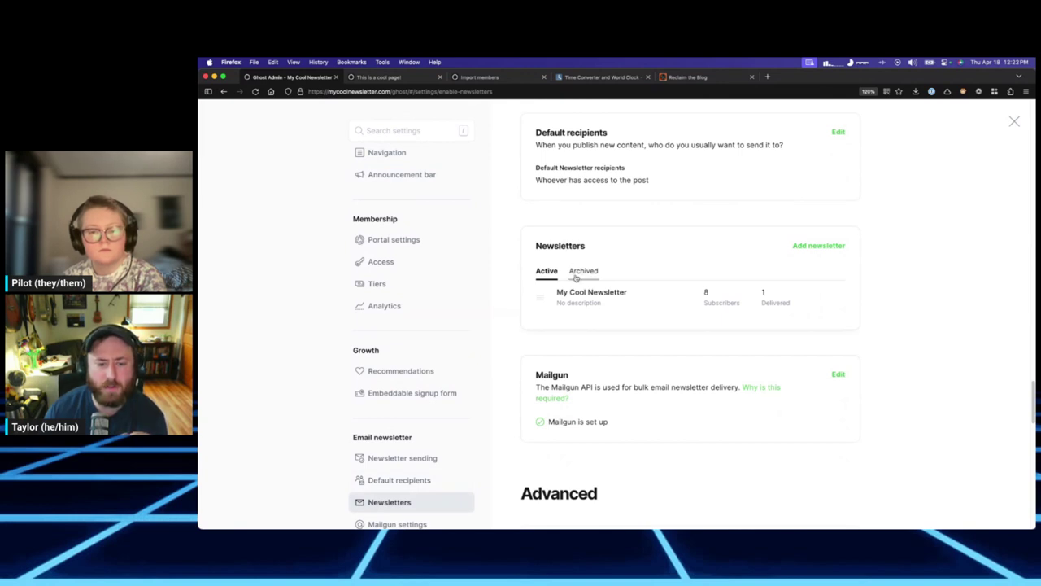
right_click(750, 265)
key("Escape")
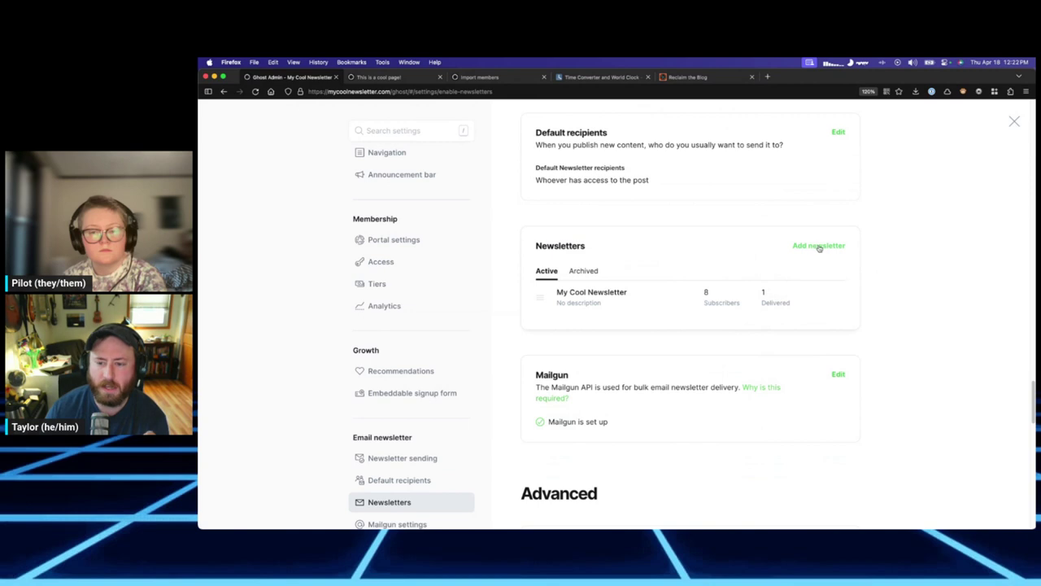
Add a newsletter named 'An alternative but still cool newsletter', reworded from 'A less cool newsletter'.
left_click(828, 247)
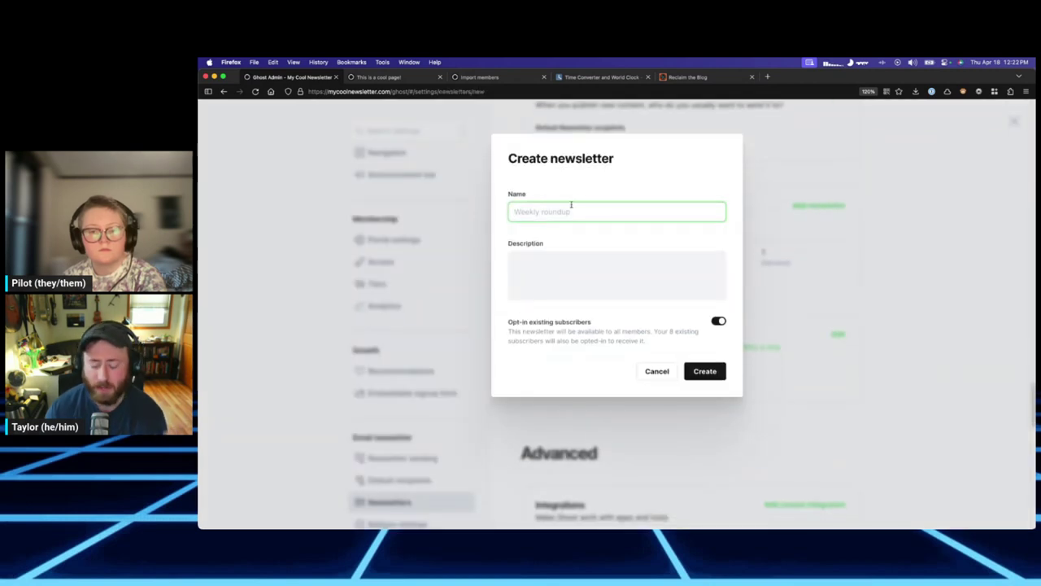
type("A less cool newsletter")
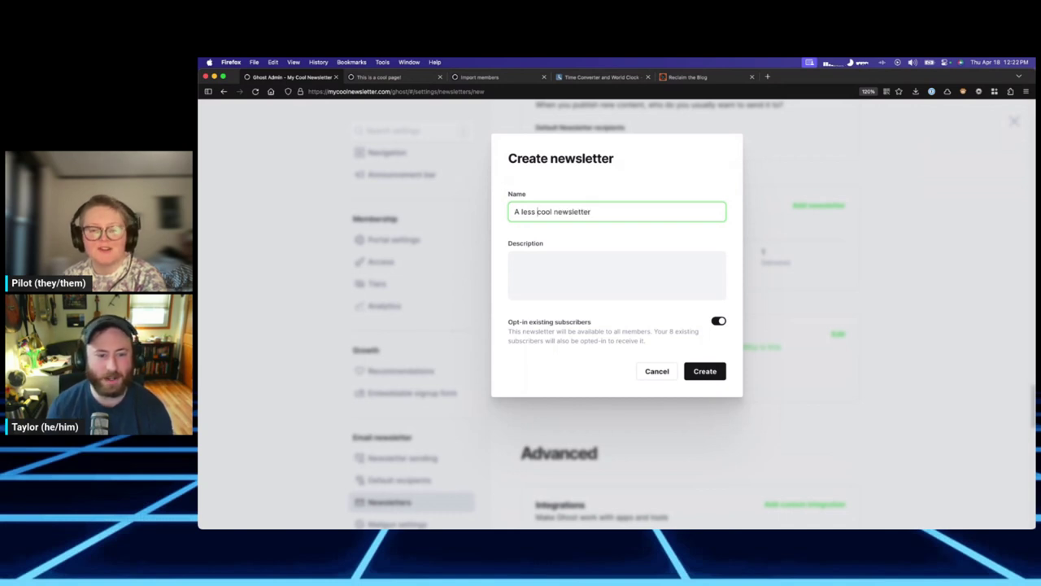
double_click(529, 212)
type("an")
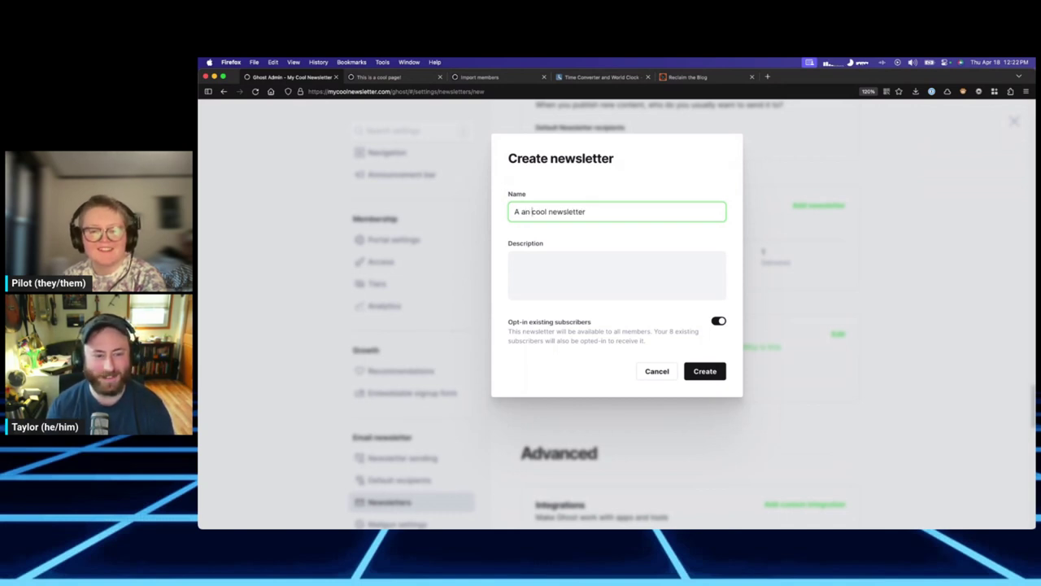
key("BackSpace")
key("BackSpace")
type("n alternative but")
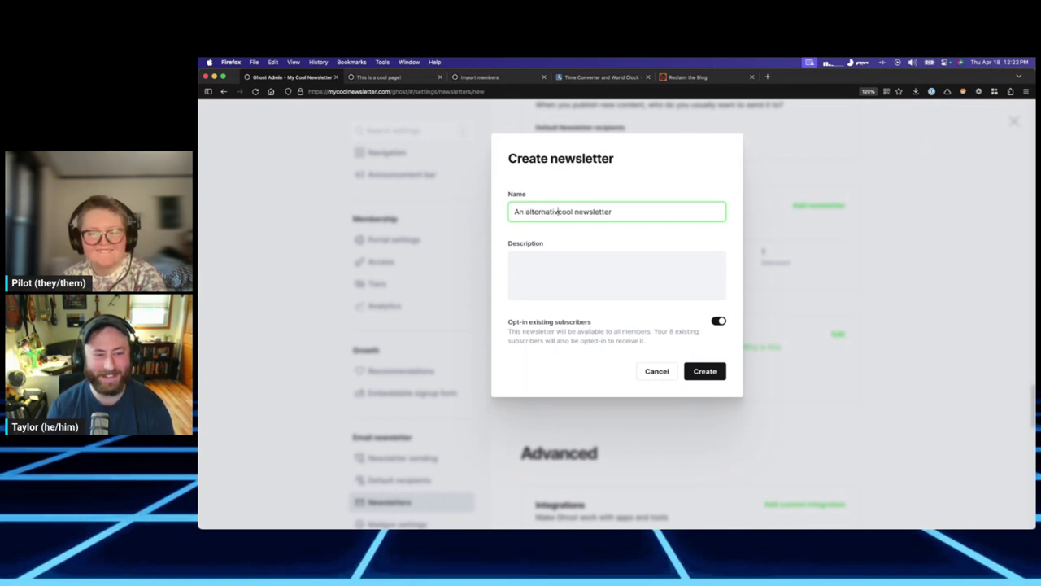
type(" still")
Leave the description empty and switch opt-in for existing subscribers on, then off.
left_click(618, 281)
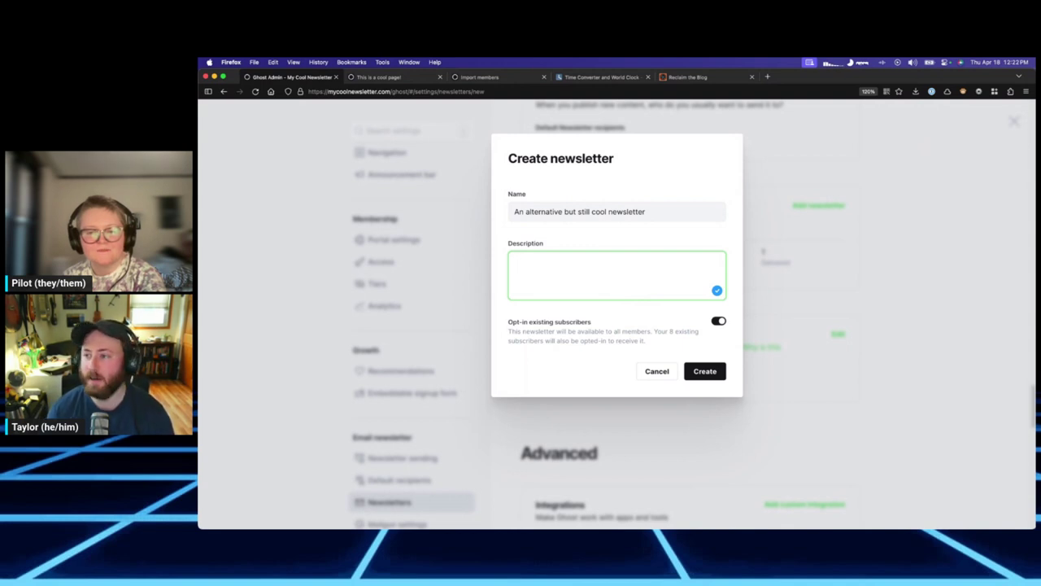
left_click(567, 307)
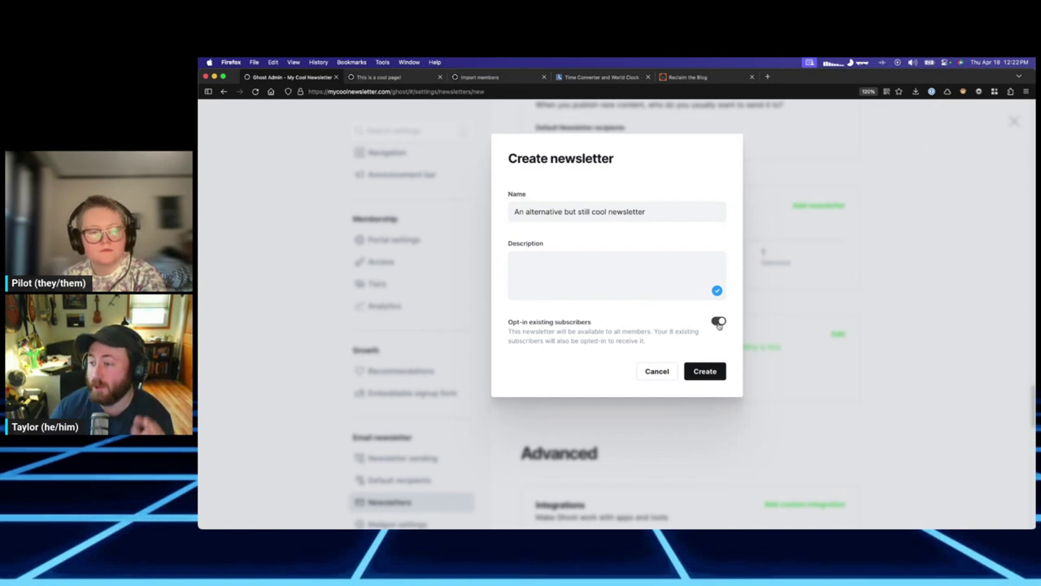
left_click(717, 322)
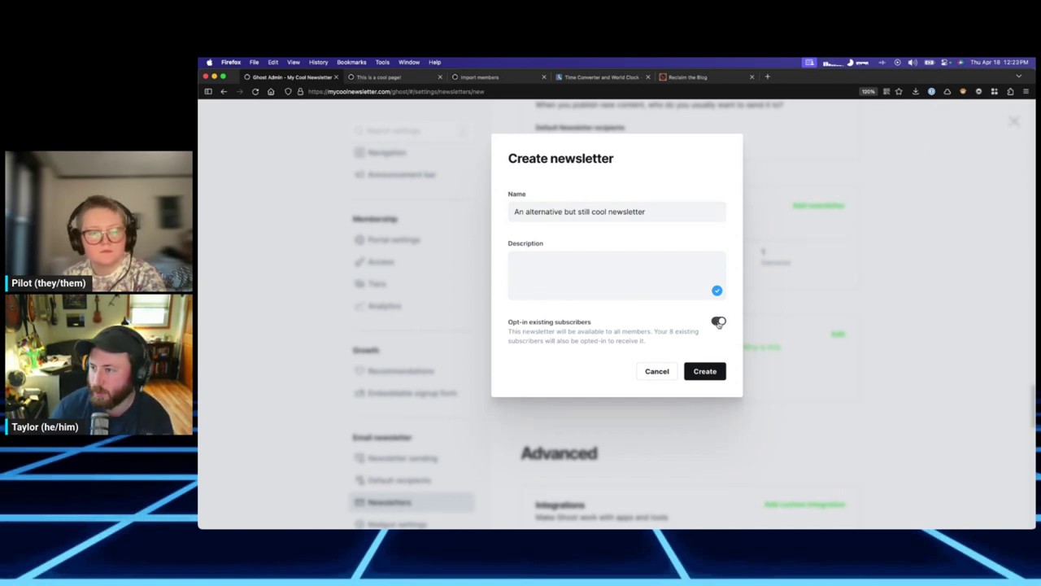
left_click(718, 322)
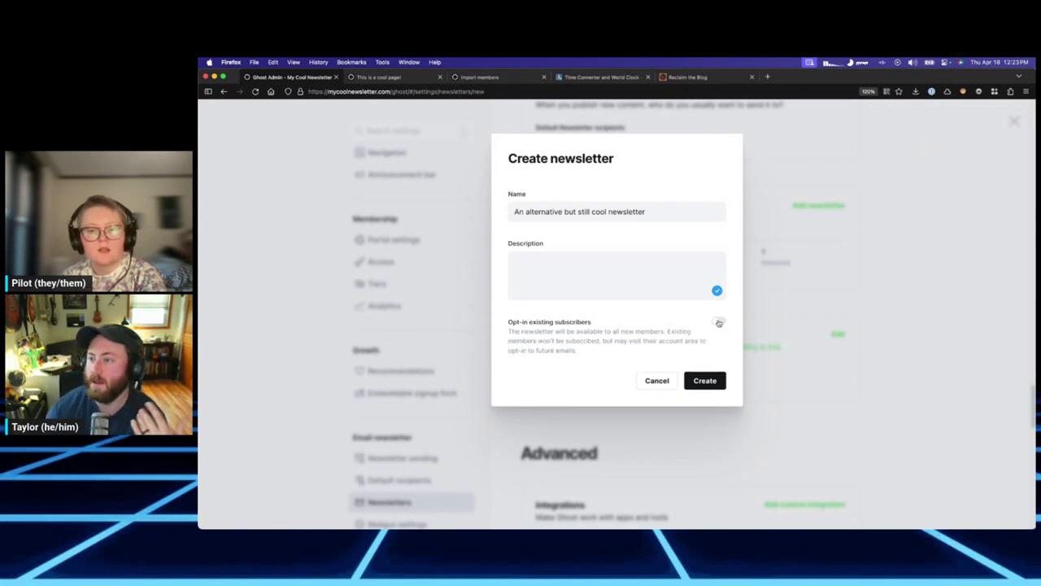
Turn opt-in for existing subscribers back on for the new newsletter.
left_click(719, 323)
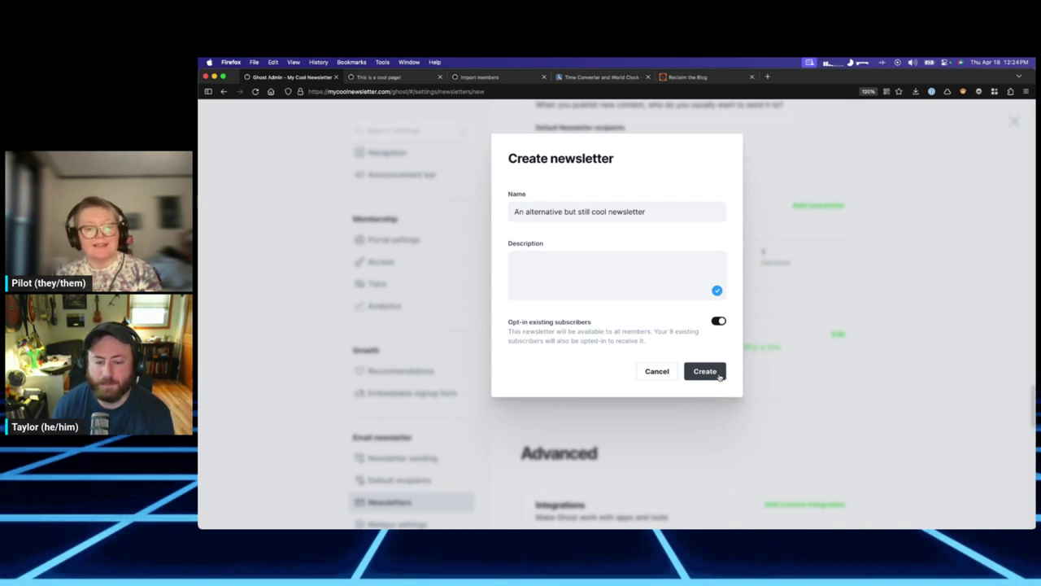
Create the newsletter and look through its settings in the editor.
left_click(720, 376)
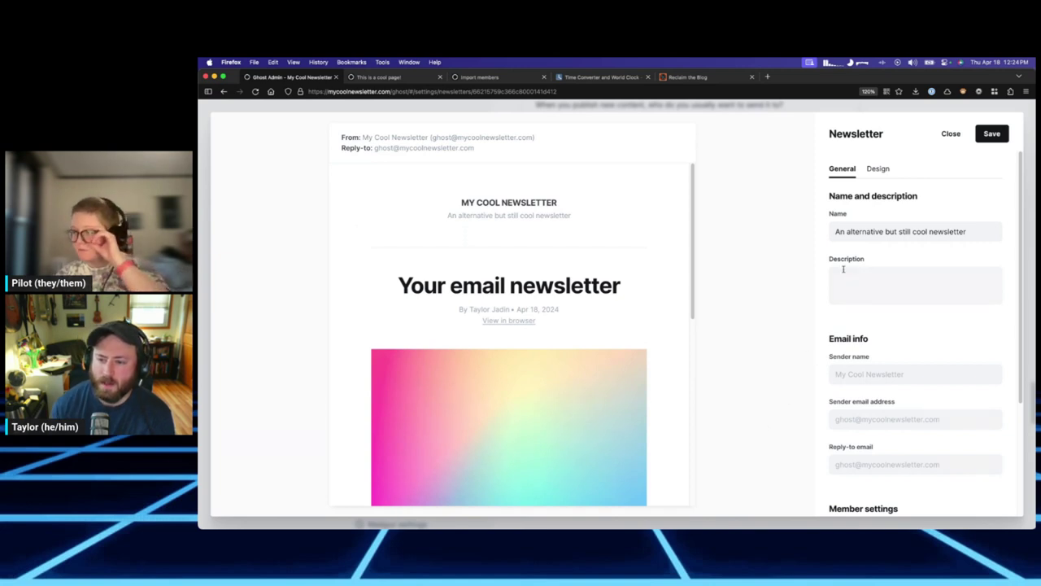
scroll(848, 217, "down", 3)
scroll(879, 314, "down", 1)
scroll(880, 293, "up", 5)
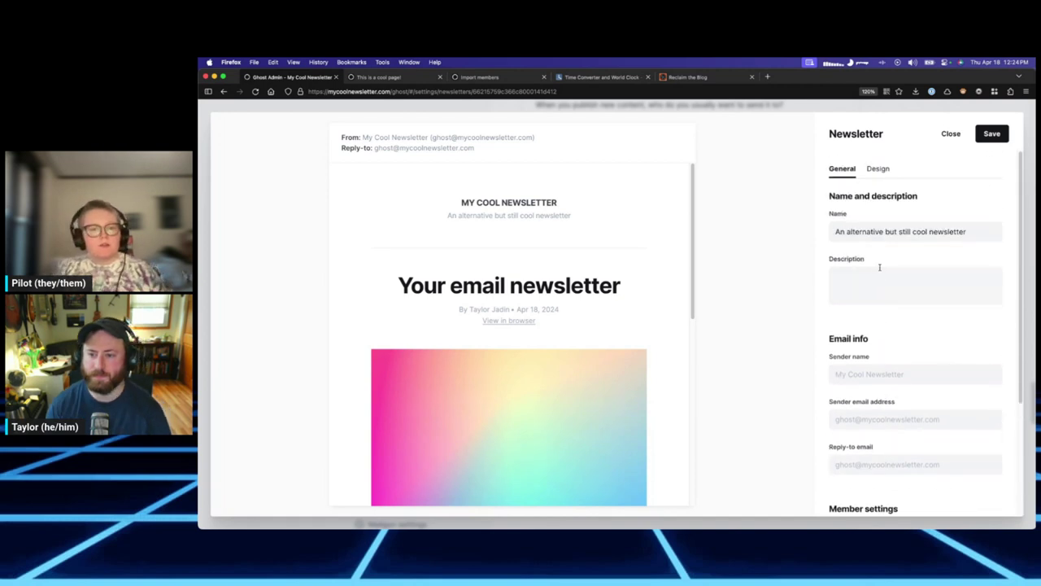
scroll(879, 268, "down", 2)
scroll(882, 252, "up", 2)
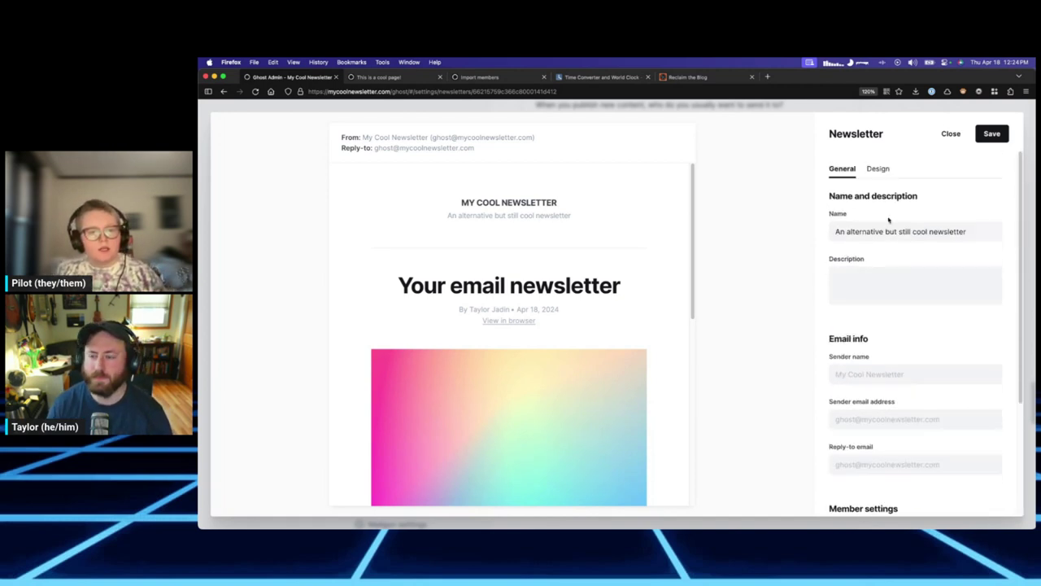
right_click(879, 169)
left_click(869, 163)
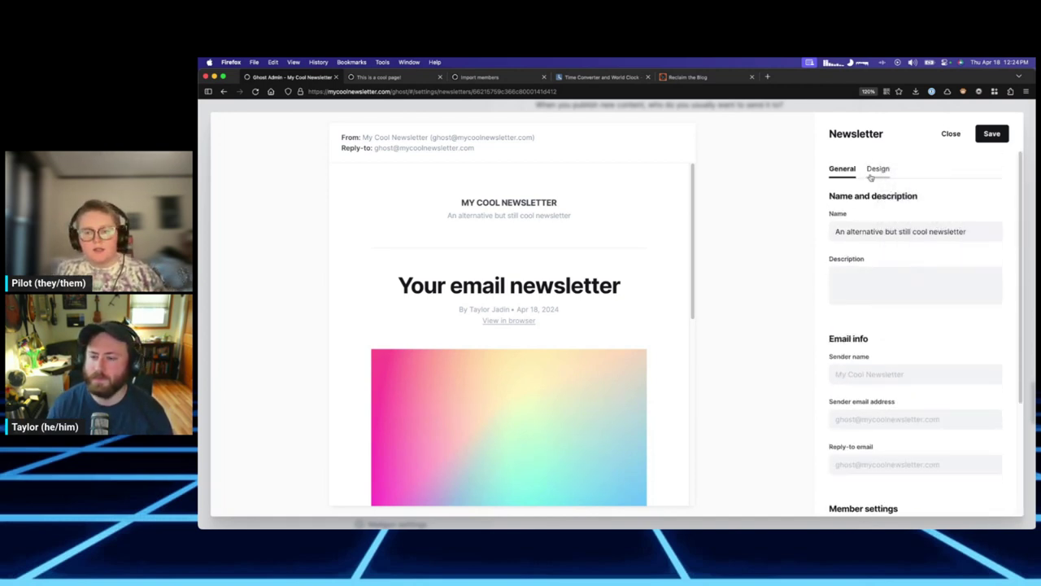
scroll(892, 261, "down", 3)
scroll(892, 257, "up", 2)
scroll(893, 277, "down", 2)
scroll(894, 287, "down", 1)
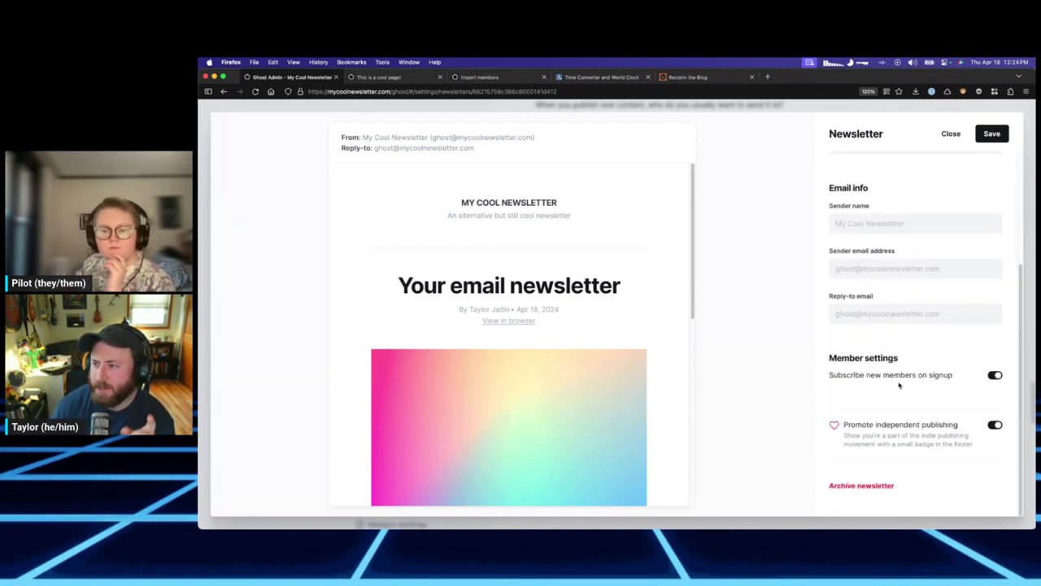
scroll(894, 358, "up", 4)
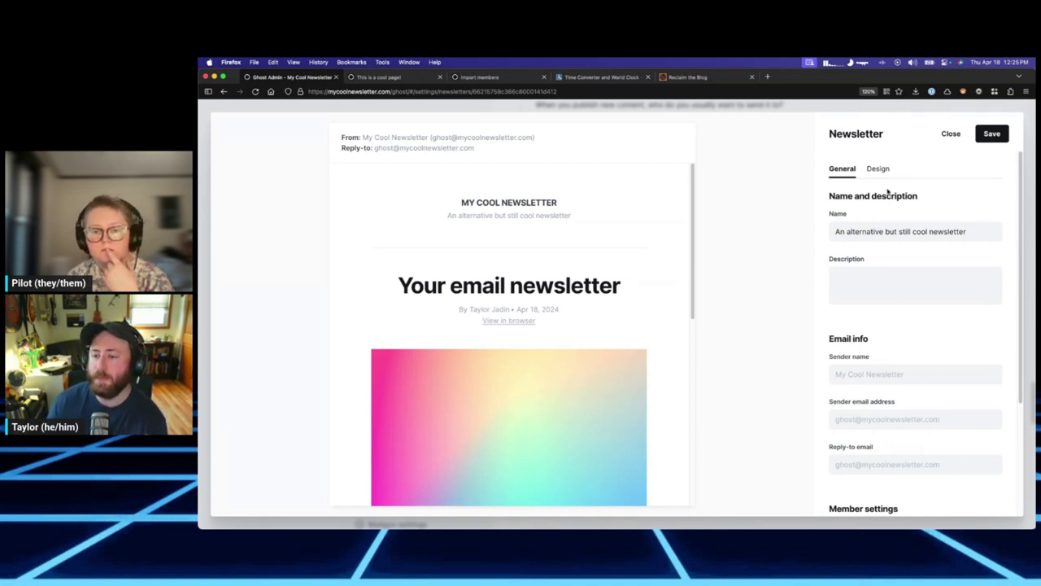
Save 'An alternative but still cool newsletter' and return to the Newsletters list.
left_click(849, 231)
left_click(991, 133)
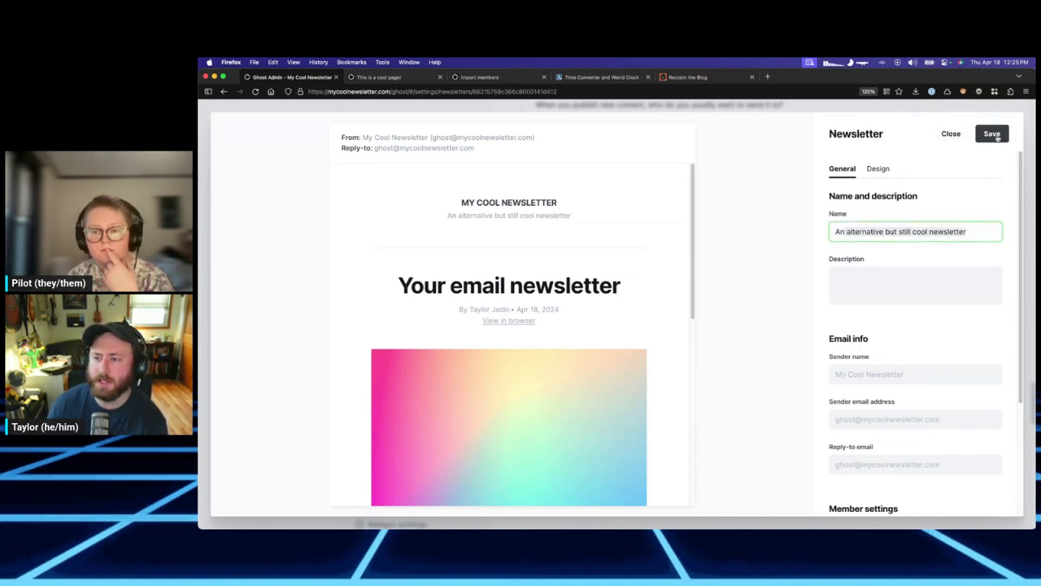
left_click(942, 135)
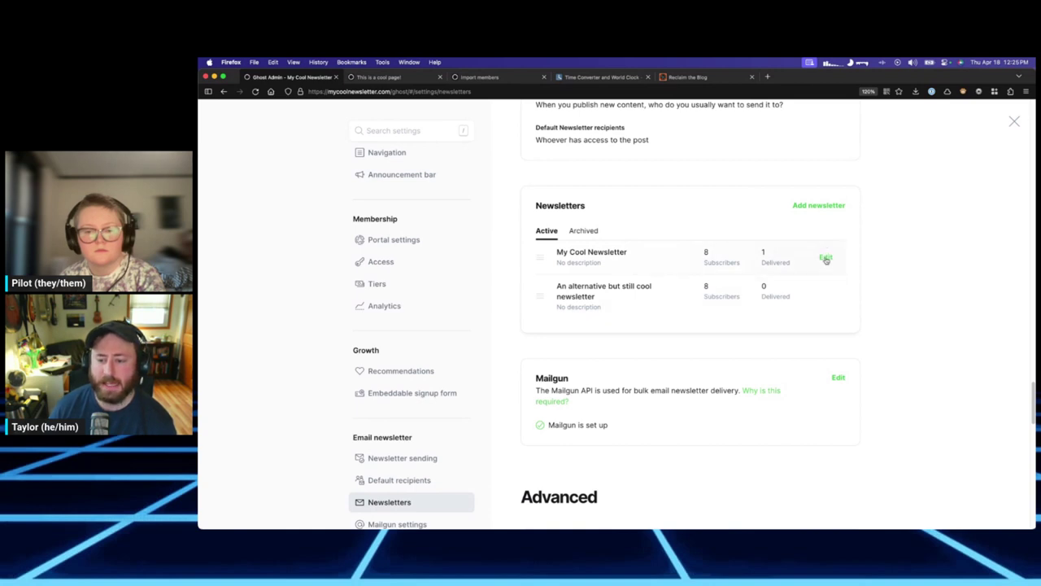
Open My Cool Newsletter's settings and scroll to its footer options.
left_click(827, 261)
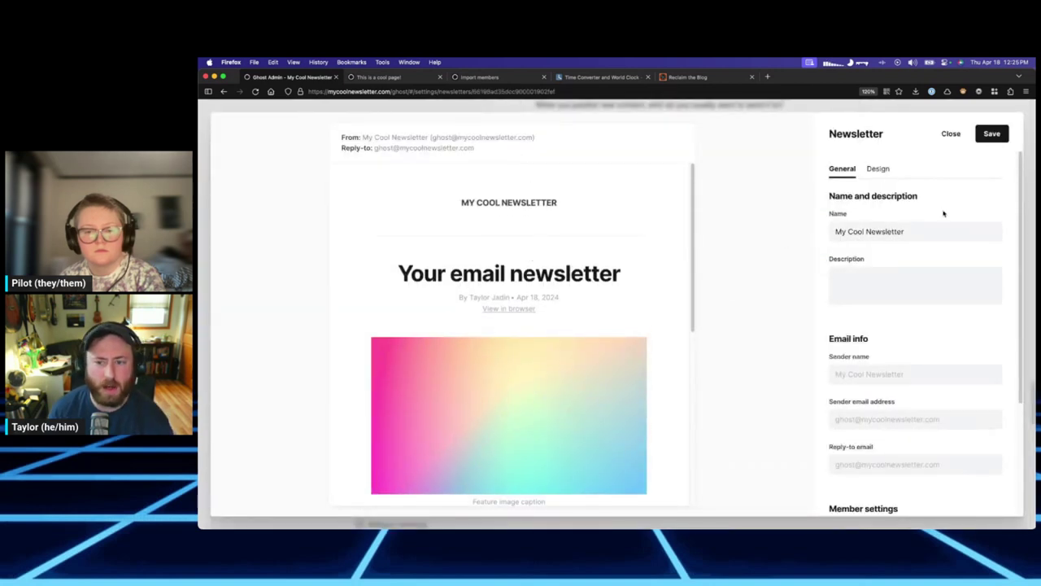
scroll(904, 221, "down", 1)
scroll(891, 231, "down", 3)
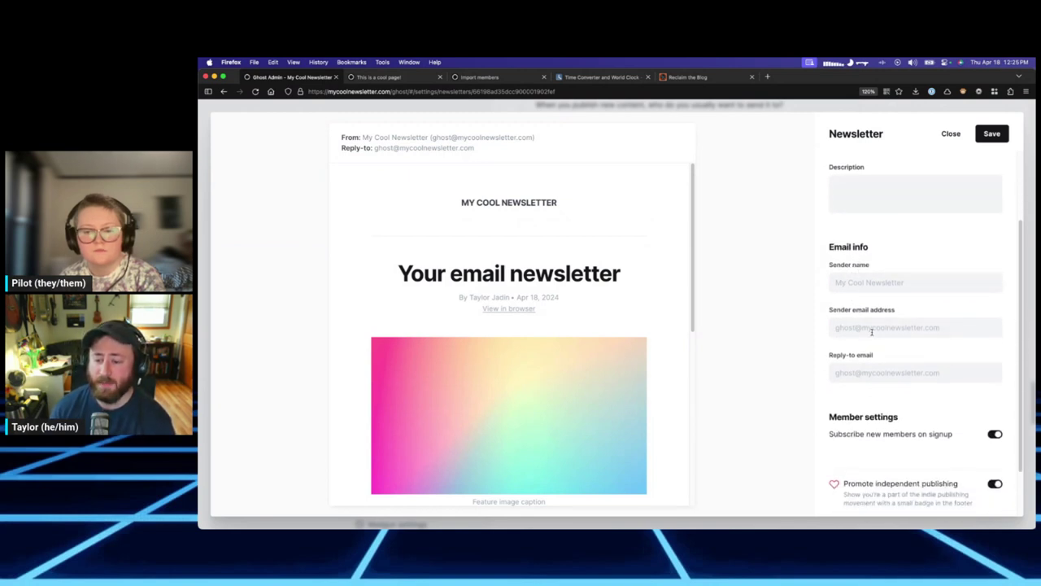
scroll(872, 364, "down", 2)
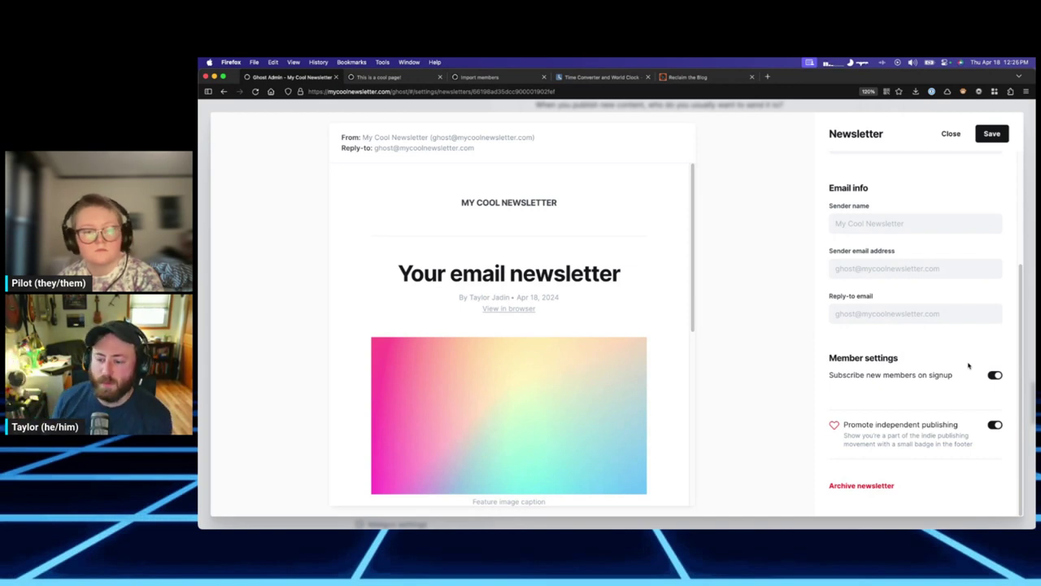
scroll(669, 324, "down", 5)
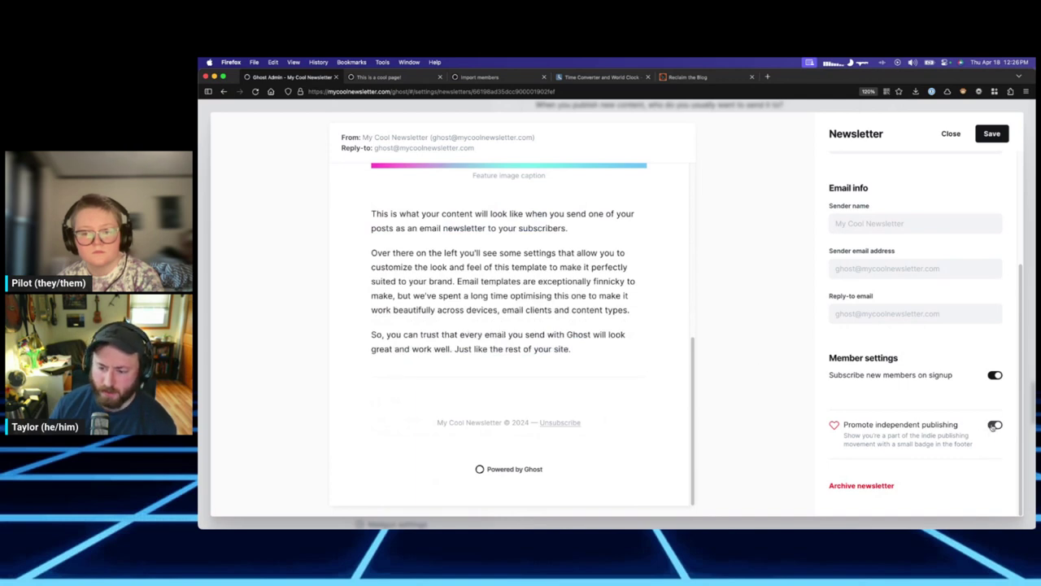
Toggle the Powered by Ghost badge off and on twice, leaving it enabled.
left_click(995, 424)
left_click(995, 425)
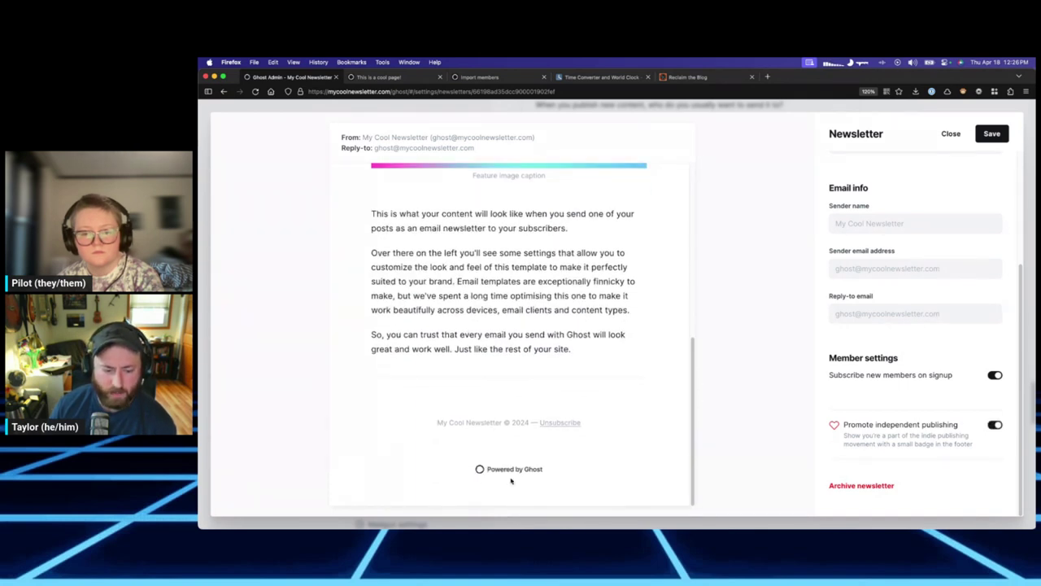
left_click(995, 425)
left_click(994, 424)
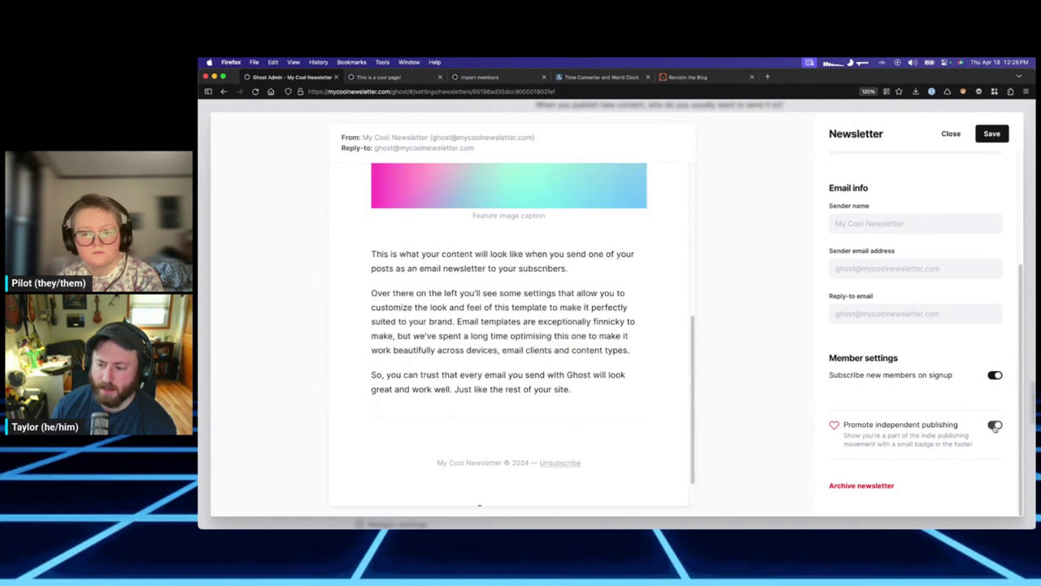
scroll(935, 358, "up", 3)
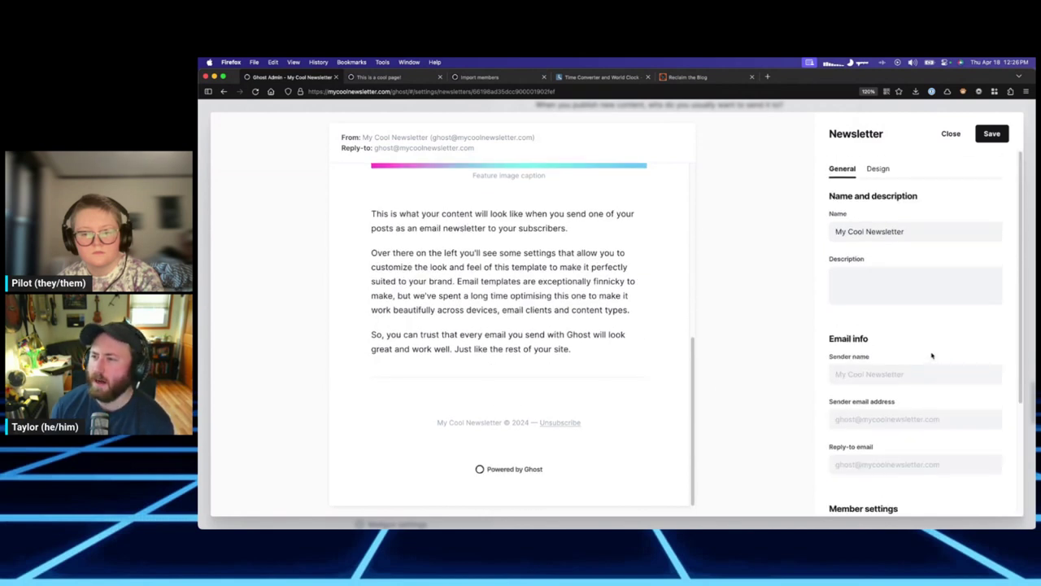
scroll(935, 358, "down", 3)
scroll(948, 366, "up", 3)
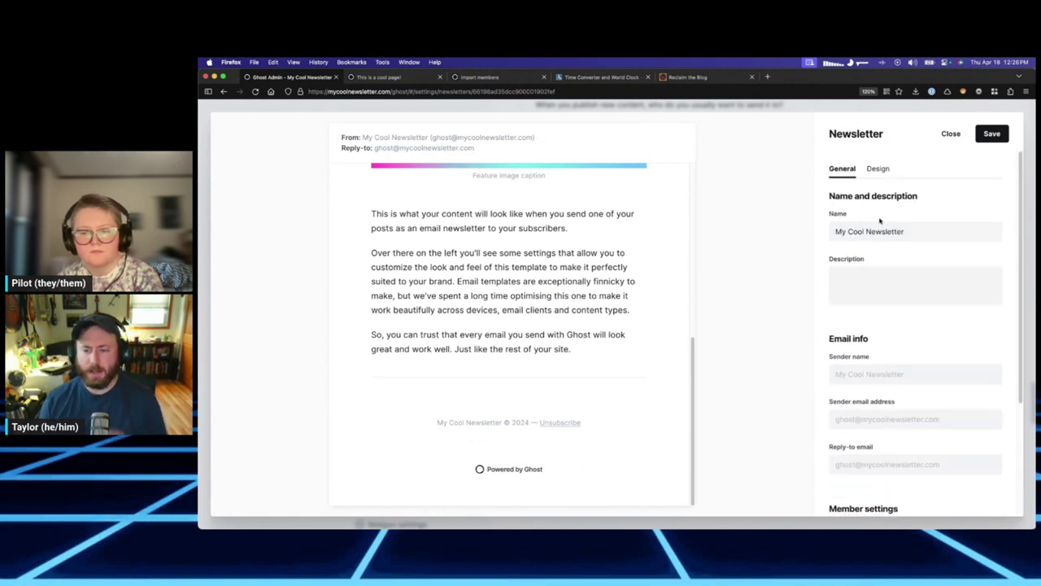
scroll(441, 227, "up", 10)
In the Design options, toggle the publication title and newsletter name in the email header.
left_click(883, 169)
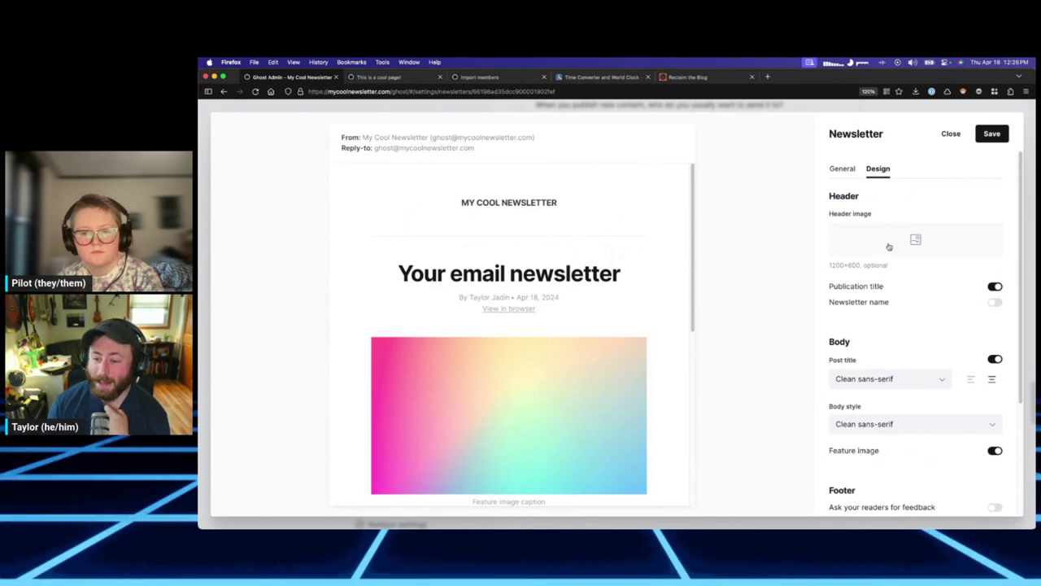
left_click(993, 287)
left_click(993, 287)
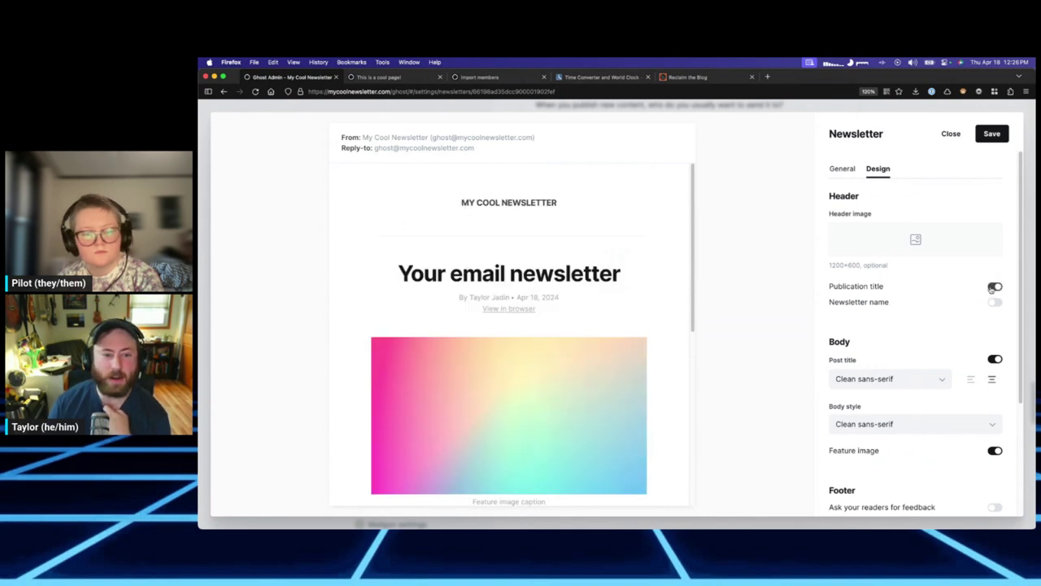
left_click(993, 287)
left_click(995, 302)
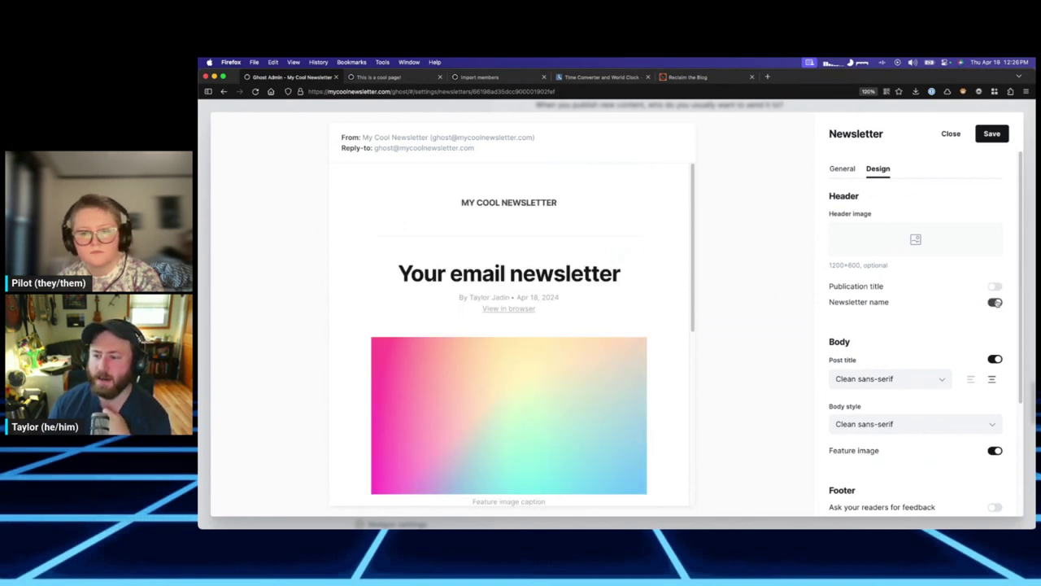
left_click(996, 302)
Keep the publication title shown and the newsletter name hidden, then close the settings.
left_click(993, 287)
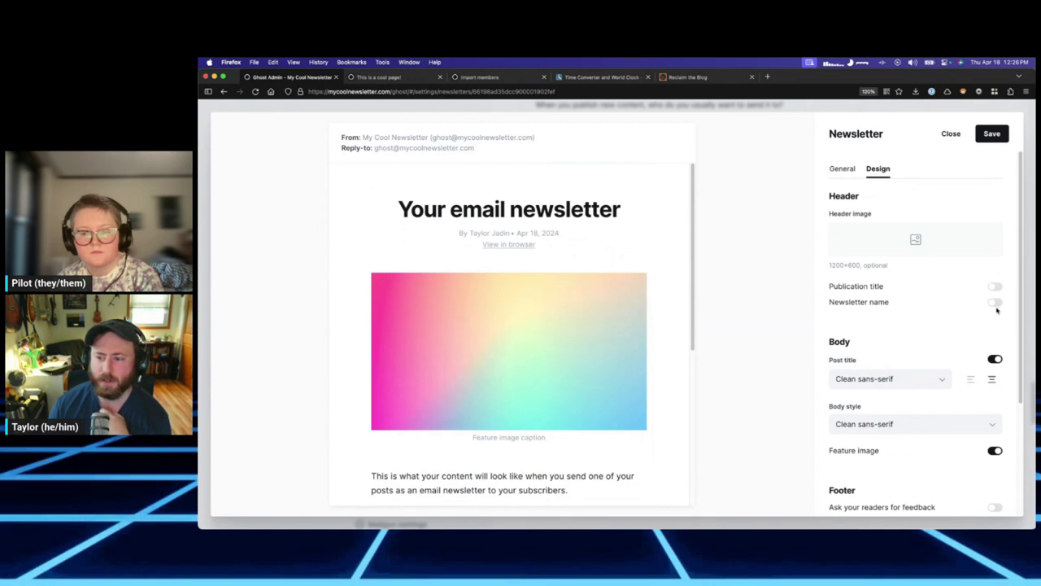
left_click(996, 302)
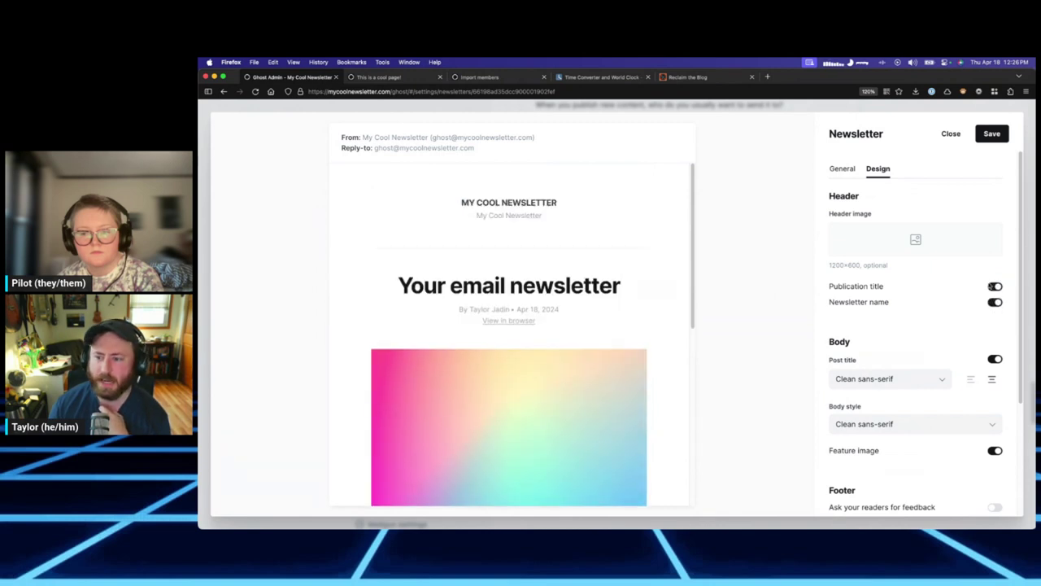
left_click(995, 302)
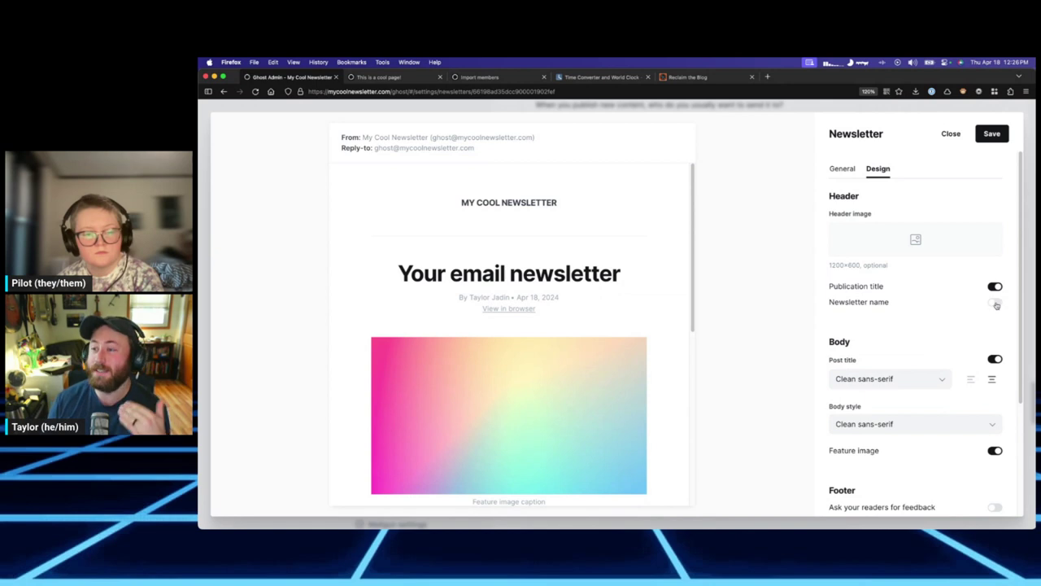
left_click(995, 302)
left_click(996, 303)
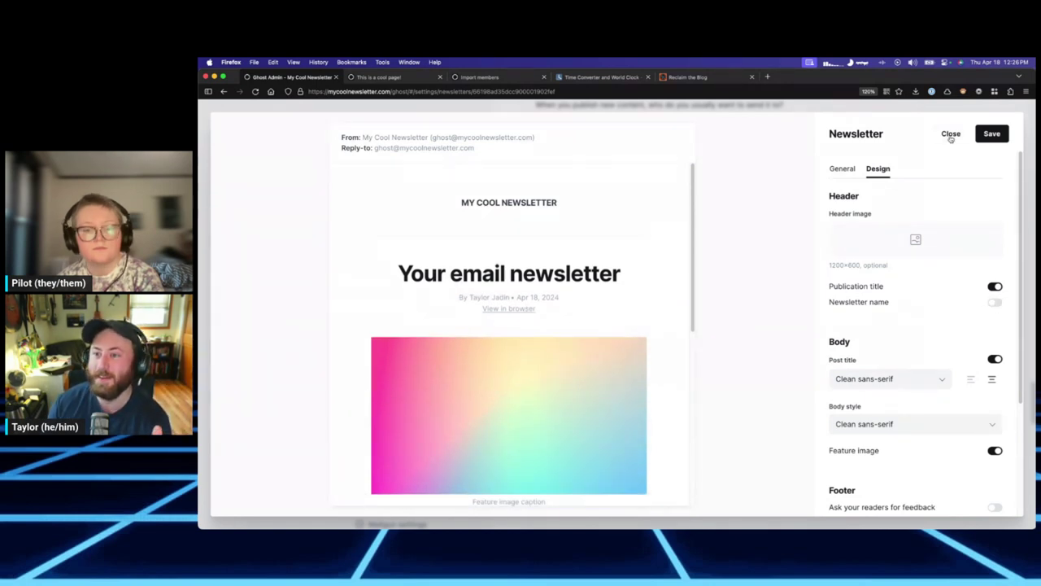
key("Escape")
Discard changes, open the second newsletter's Design options and toggle its newsletter name off and on.
left_click(712, 234)
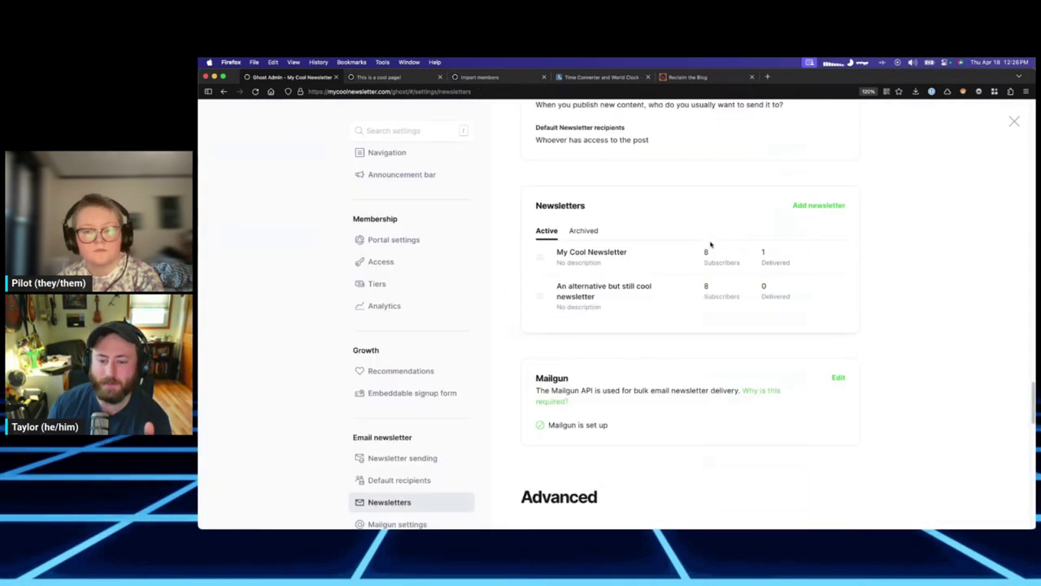
left_click(830, 294)
left_click(878, 169)
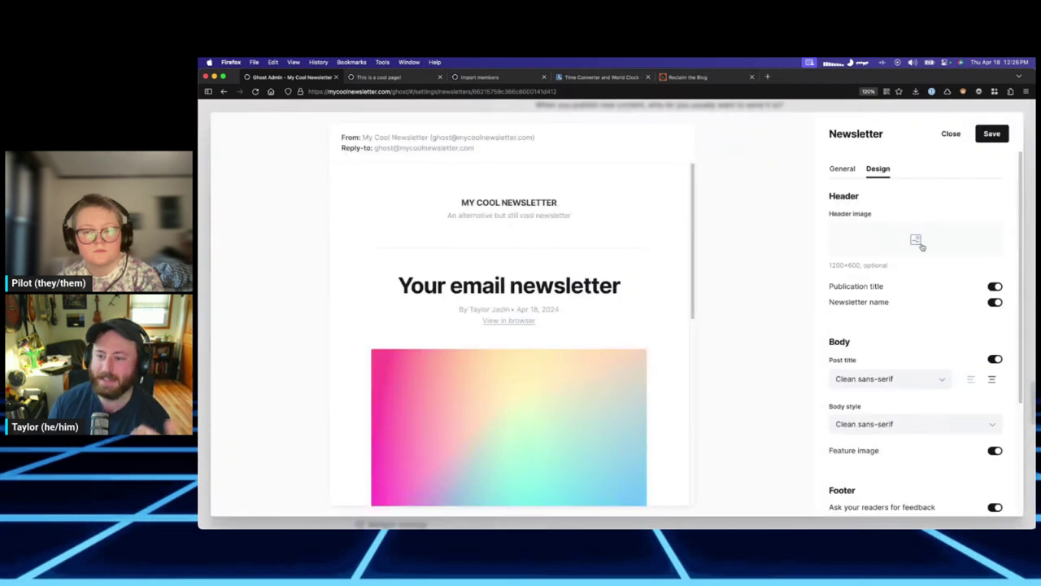
left_click(996, 303)
left_click(996, 303)
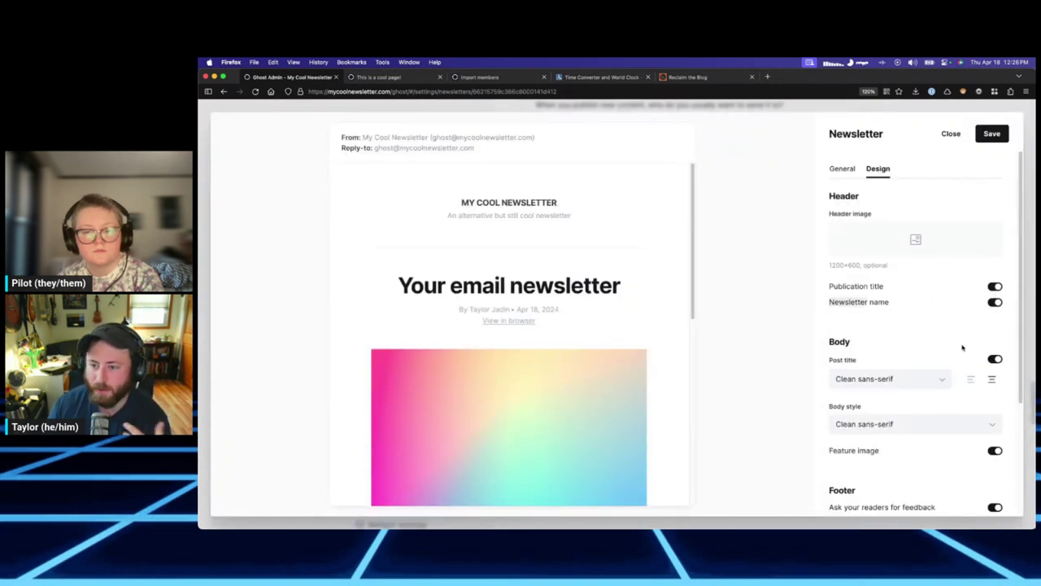
Try hiding the post title, keep the Clean sans-serif font, and test left versus centred alignment.
scroll(925, 260, "down", 3)
scroll(929, 275, "up", 2)
scroll(923, 288, "down", 3)
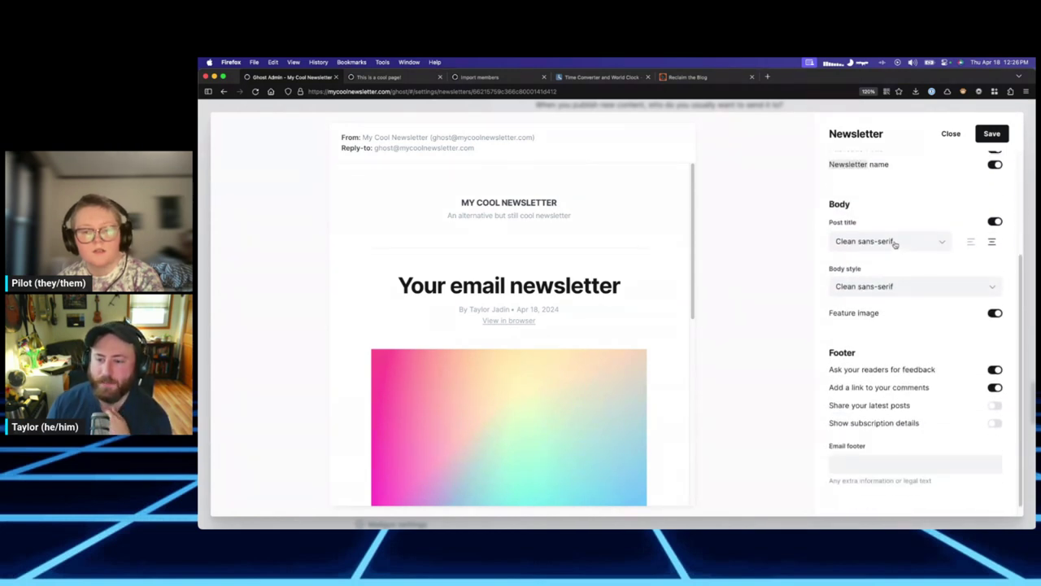
left_click(995, 222)
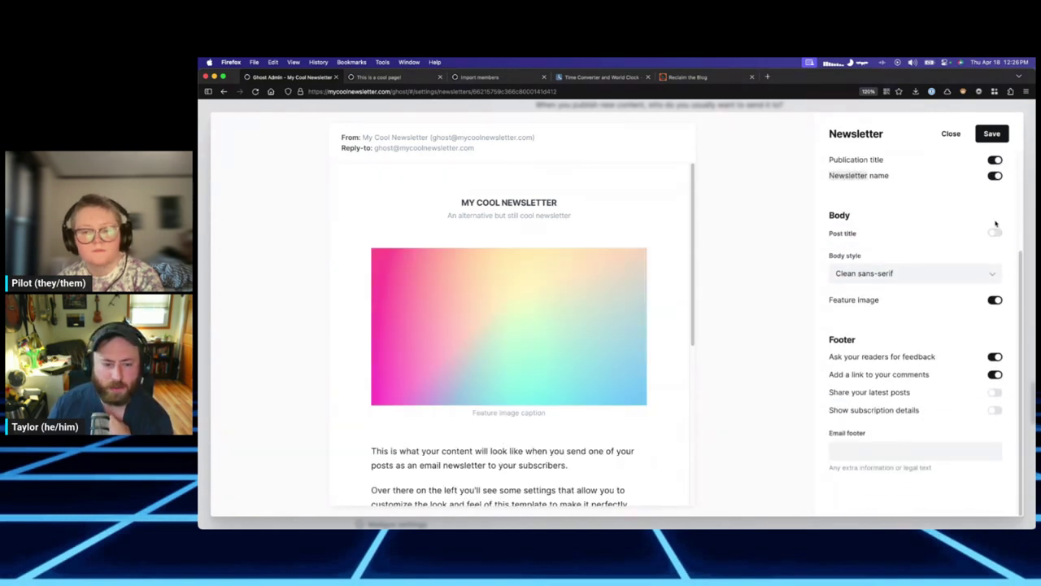
left_click(996, 232)
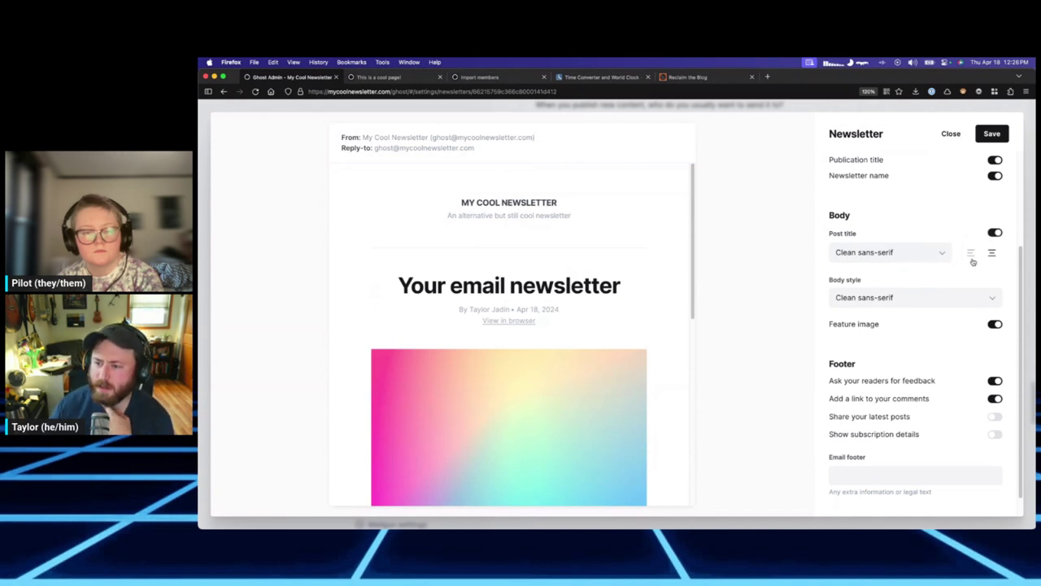
left_click(937, 253)
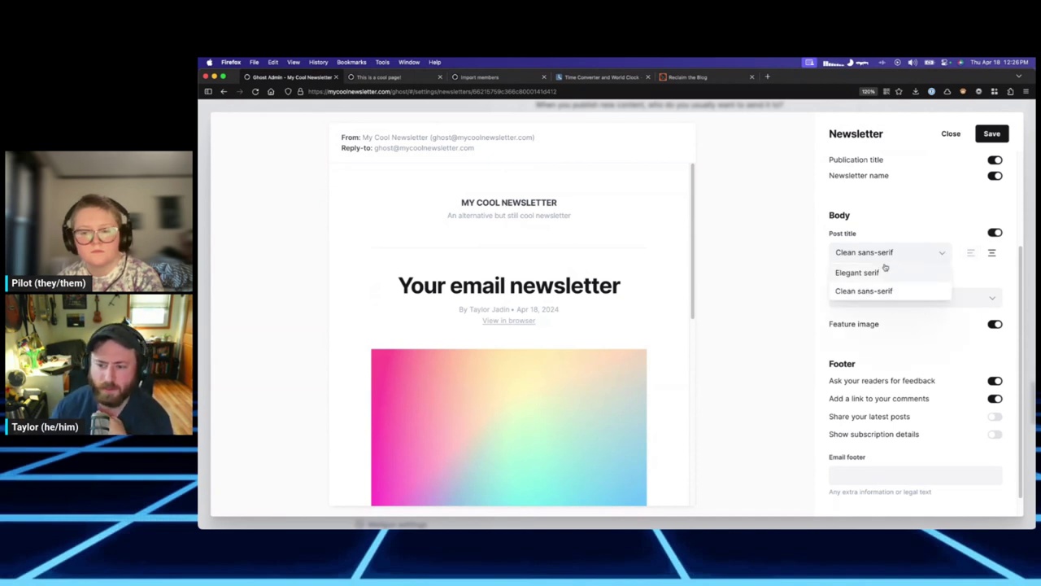
left_click(943, 253)
left_click(970, 253)
left_click(992, 253)
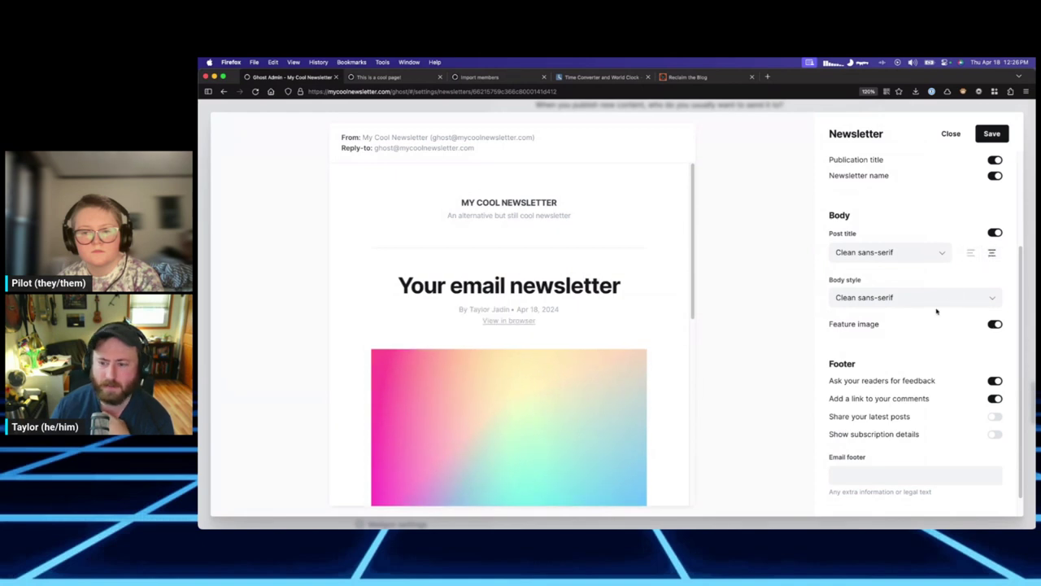
scroll(937, 311, "down", 1)
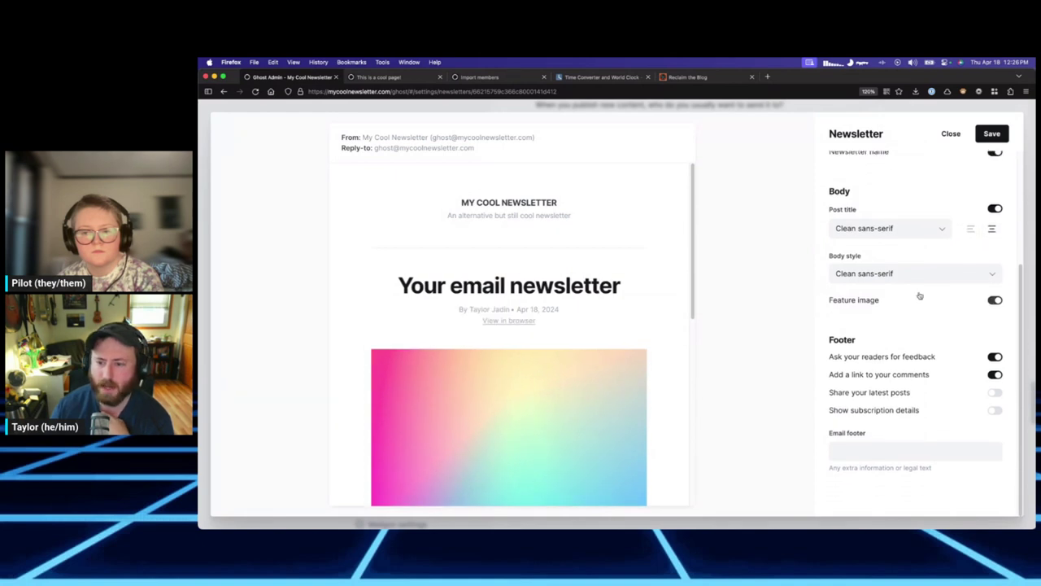
left_click(995, 300)
left_click(995, 300)
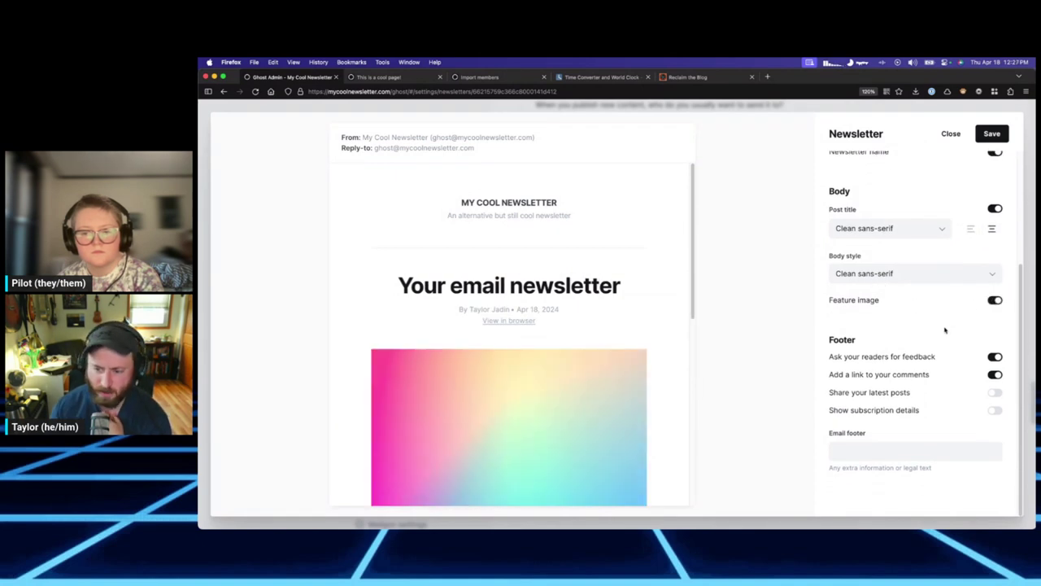
scroll(570, 363, "down", 5)
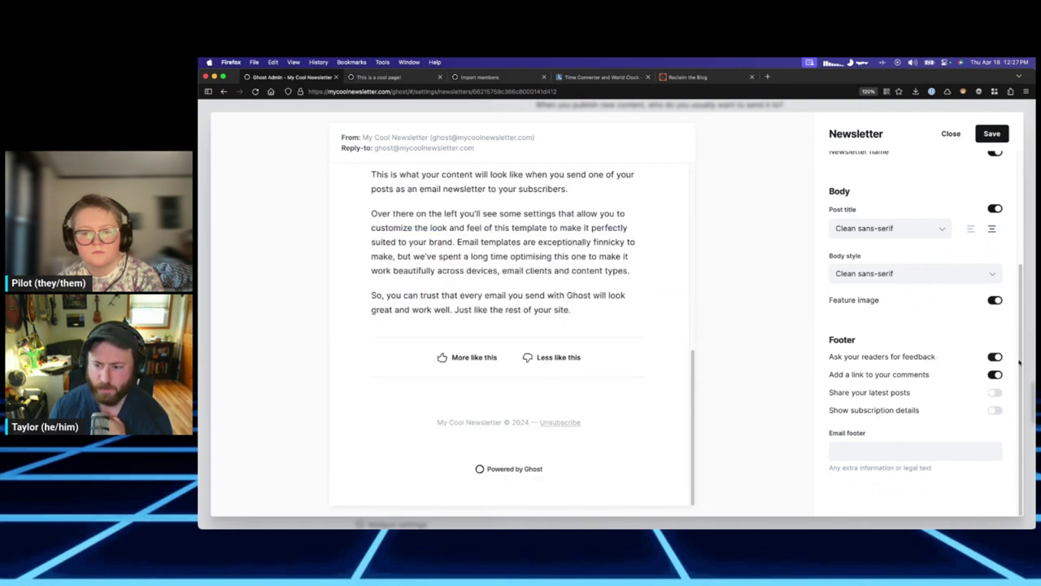
left_click(994, 357)
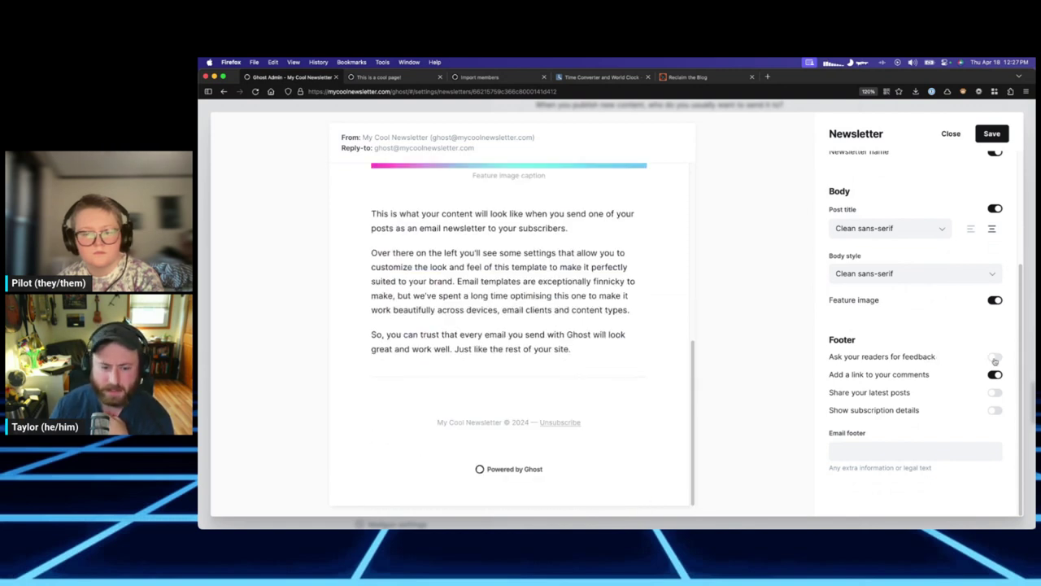
left_click(994, 359)
scroll(524, 370, "down", 1)
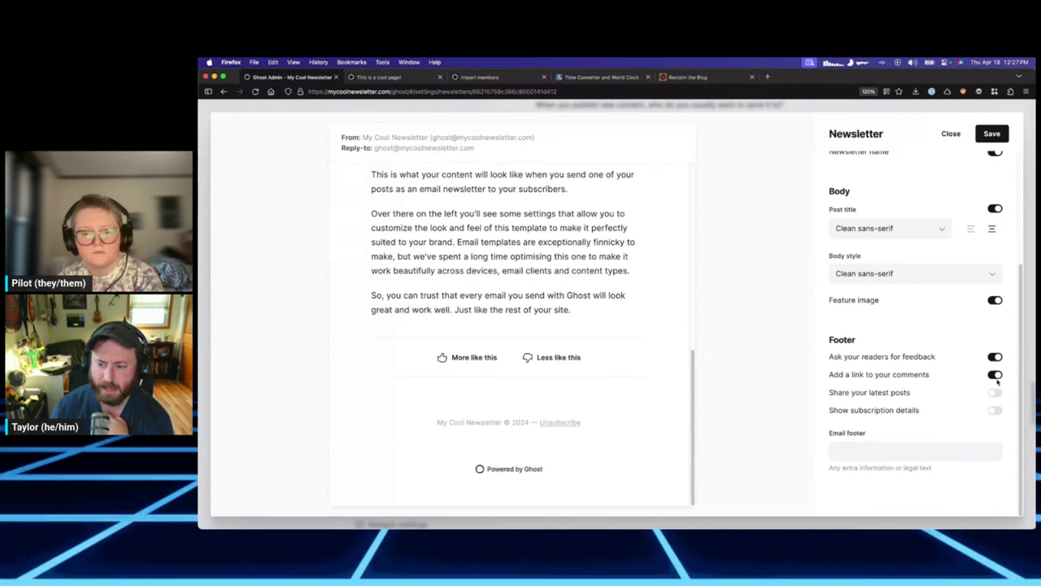
left_click(994, 393)
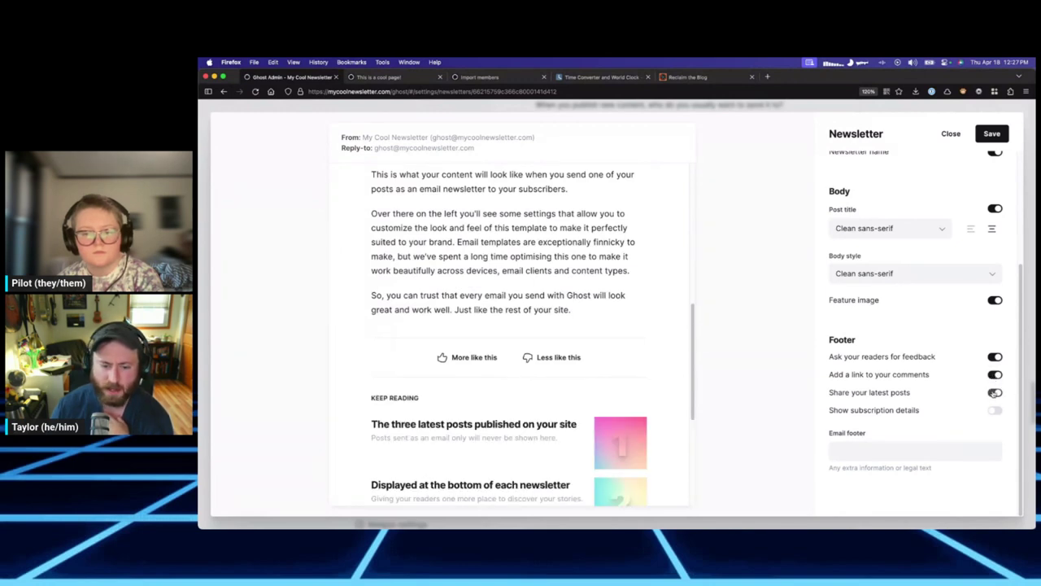
scroll(546, 338, "down", 3)
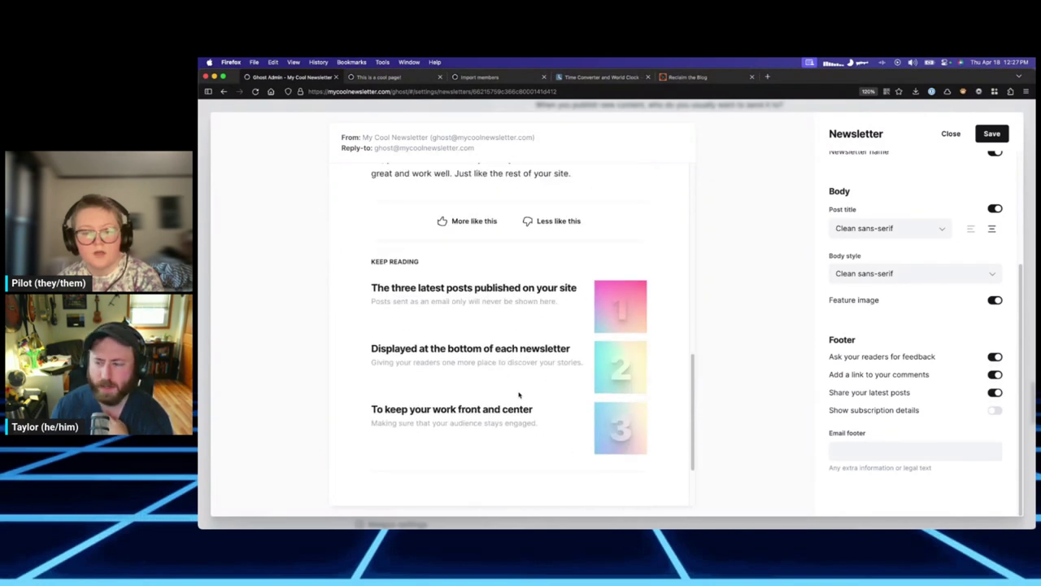
left_click(994, 392)
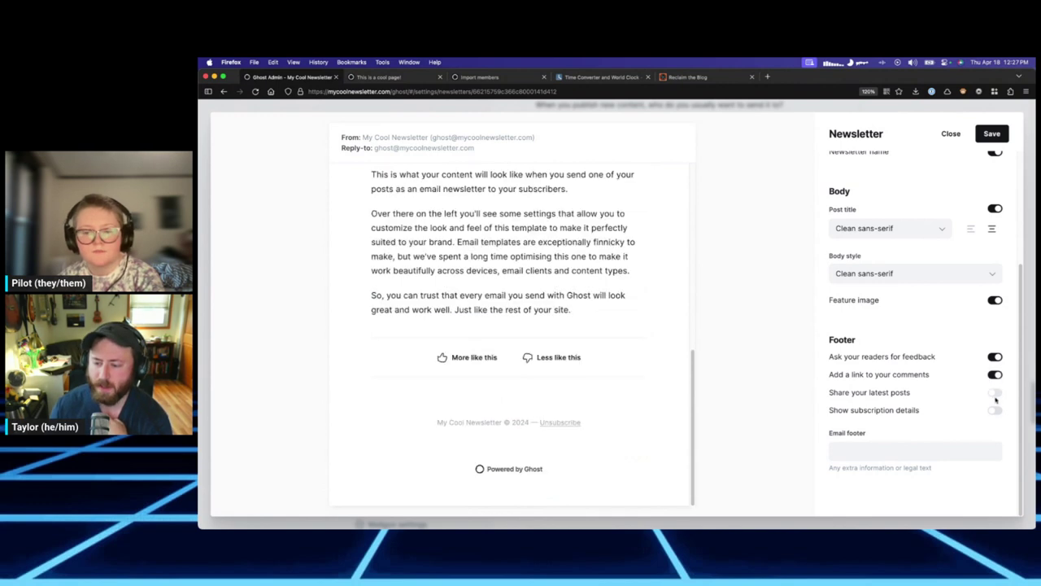
left_click(994, 410)
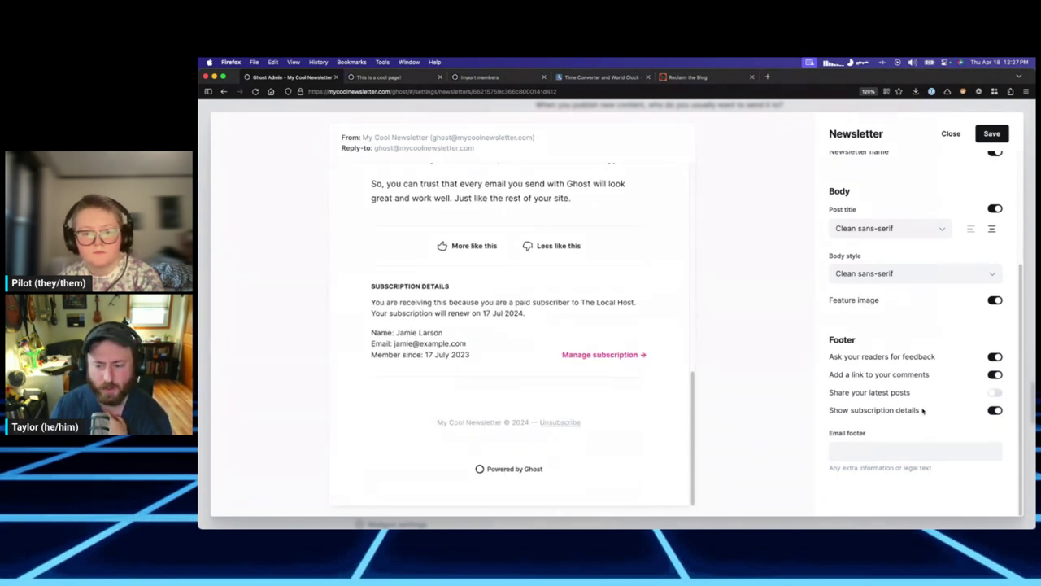
left_click(994, 410)
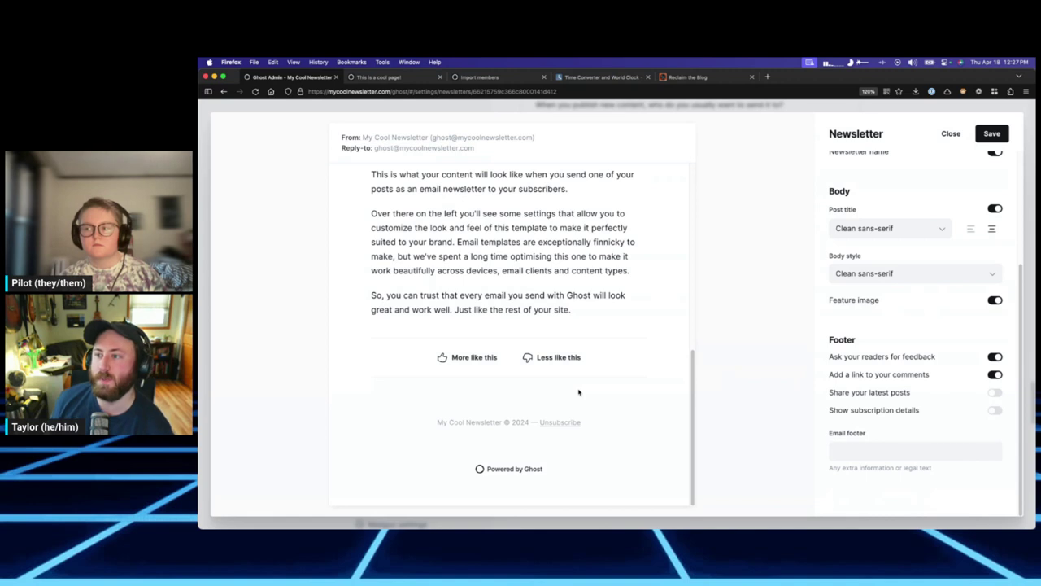
Review the second newsletter's General tab settings.
scroll(862, 212, "up", 5)
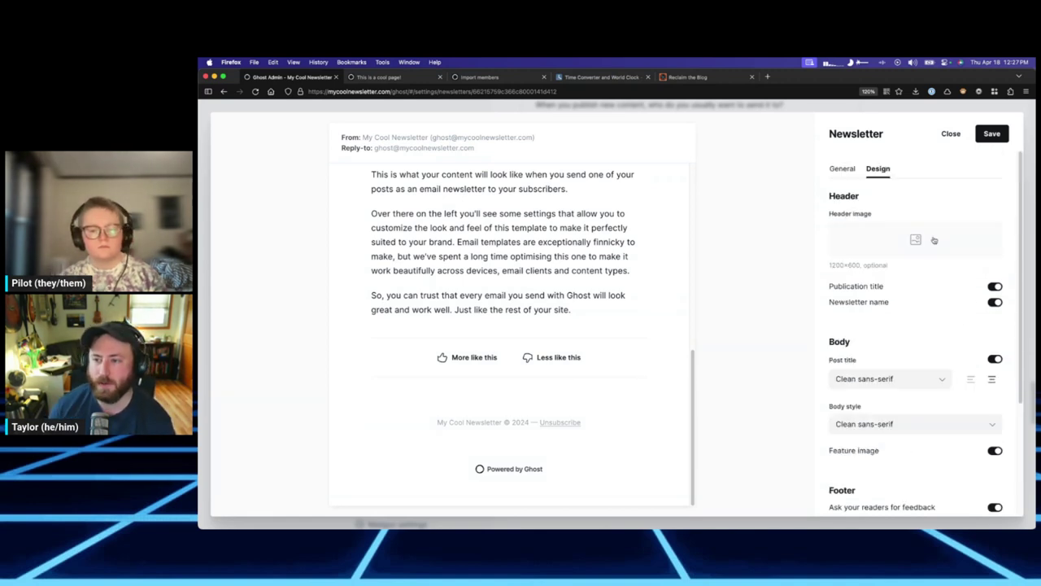
left_click(843, 169)
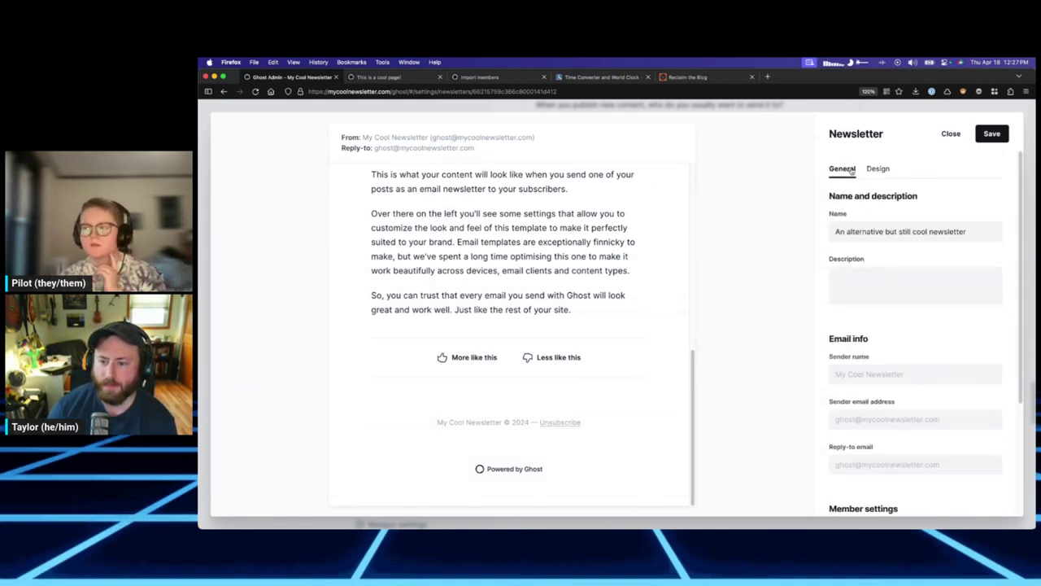
scroll(918, 365, "down", 5)
scroll(409, 348, "up", 10)
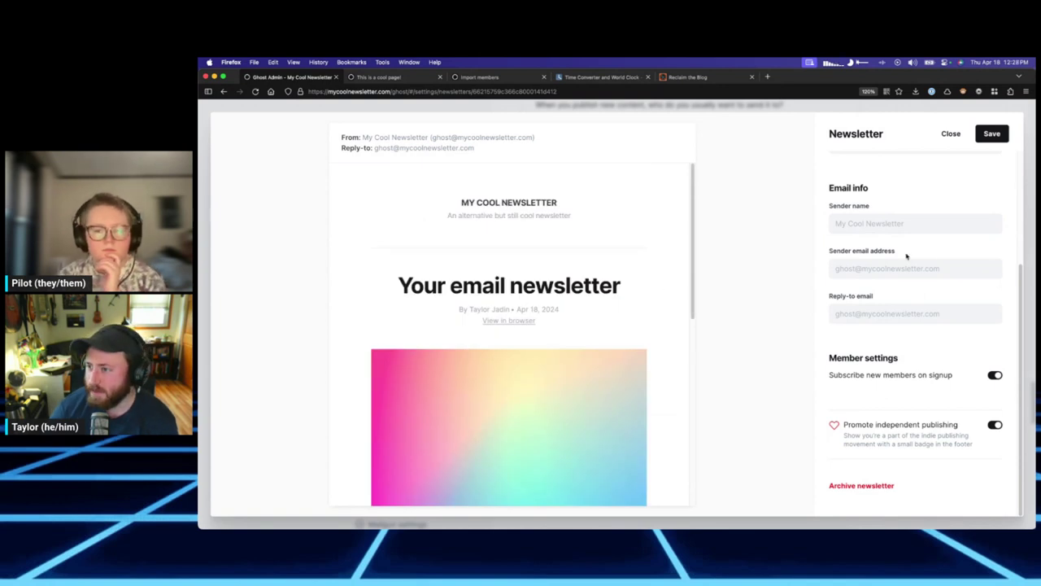
scroll(887, 204, "up", 3)
Look over the Design options again, then close the newsletter settings, discarding unsaved changes.
left_click(877, 168)
scroll(918, 342, "down", 5)
scroll(911, 244, "up", 1)
scroll(923, 313, "up", 3)
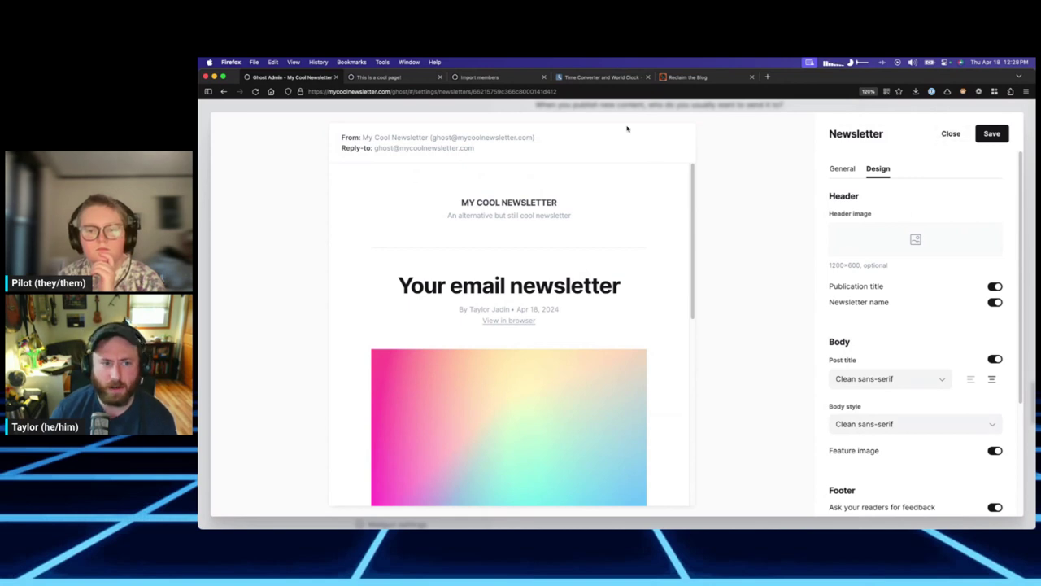
left_click(951, 134)
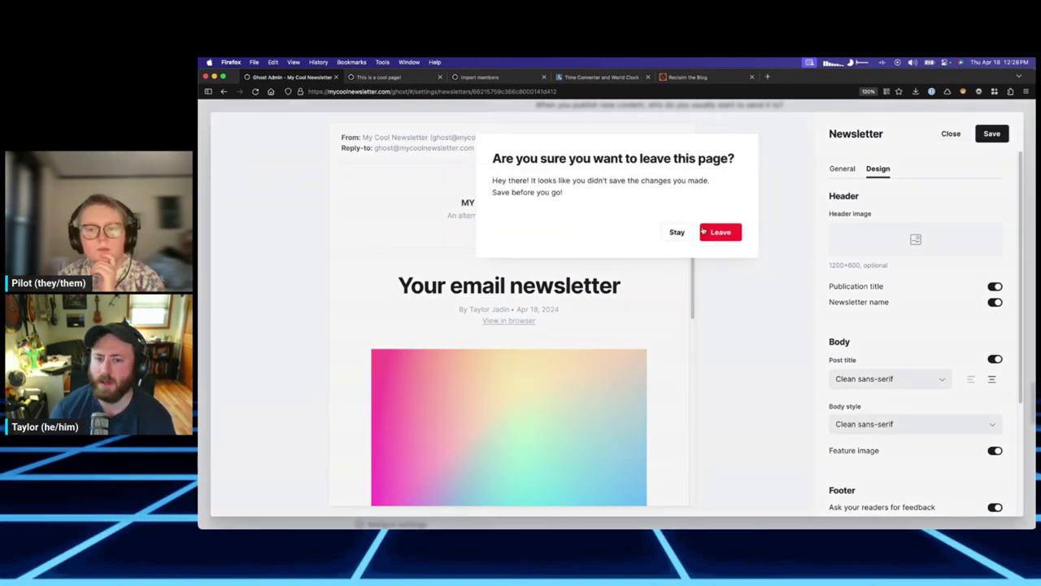
left_click(719, 220)
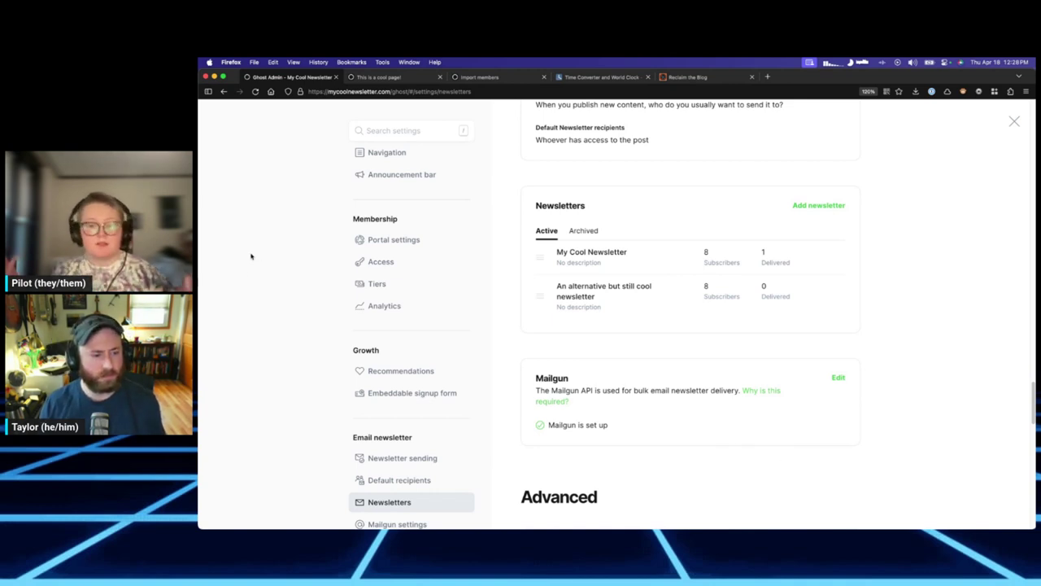
Look over the Membership portal settings, then use settings search to jump to Title & description.
left_click(405, 244)
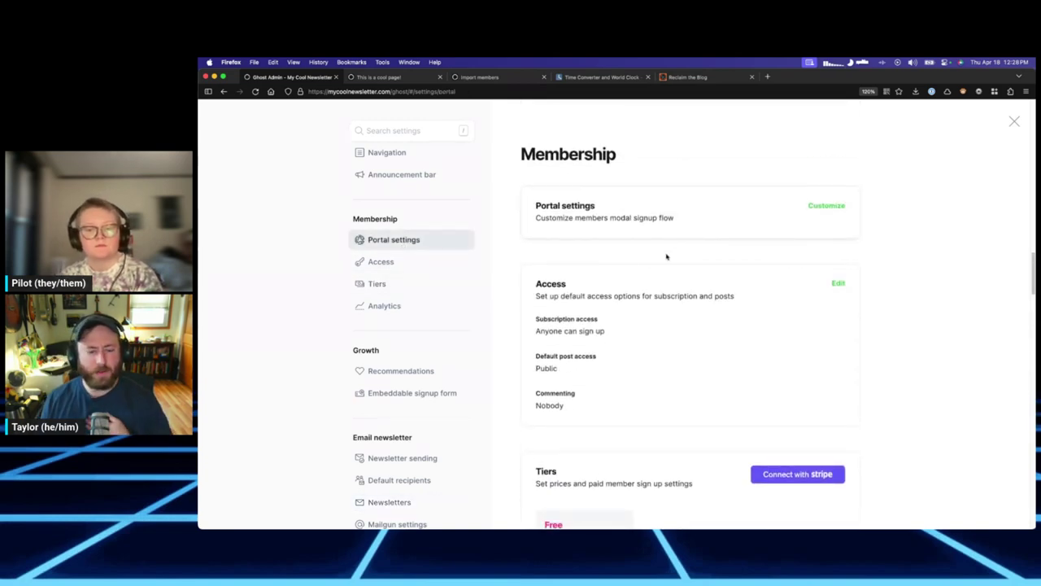
scroll(599, 301, "down", 5)
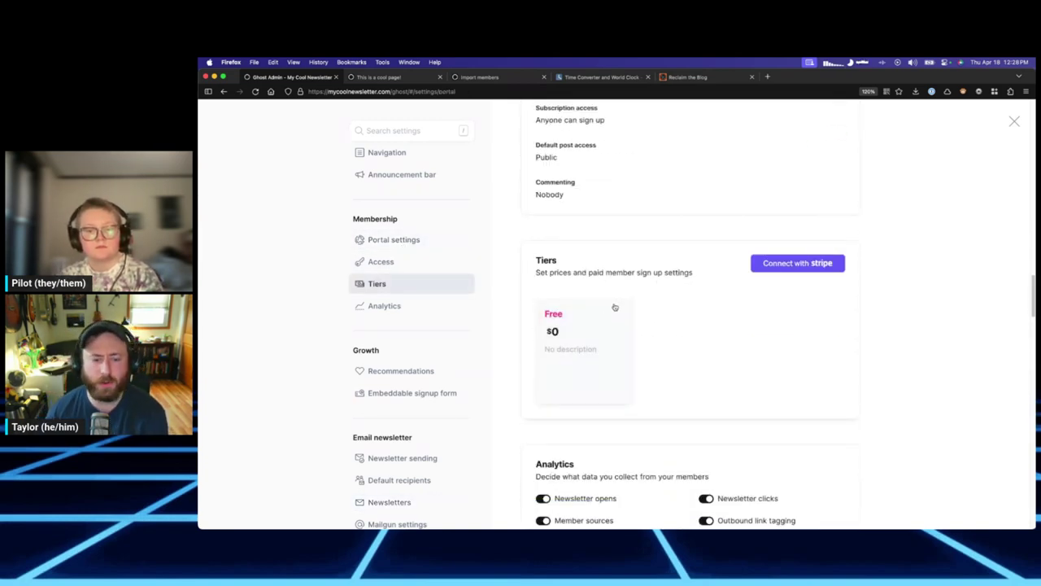
scroll(612, 297, "up", 5)
scroll(456, 244, "up", 2)
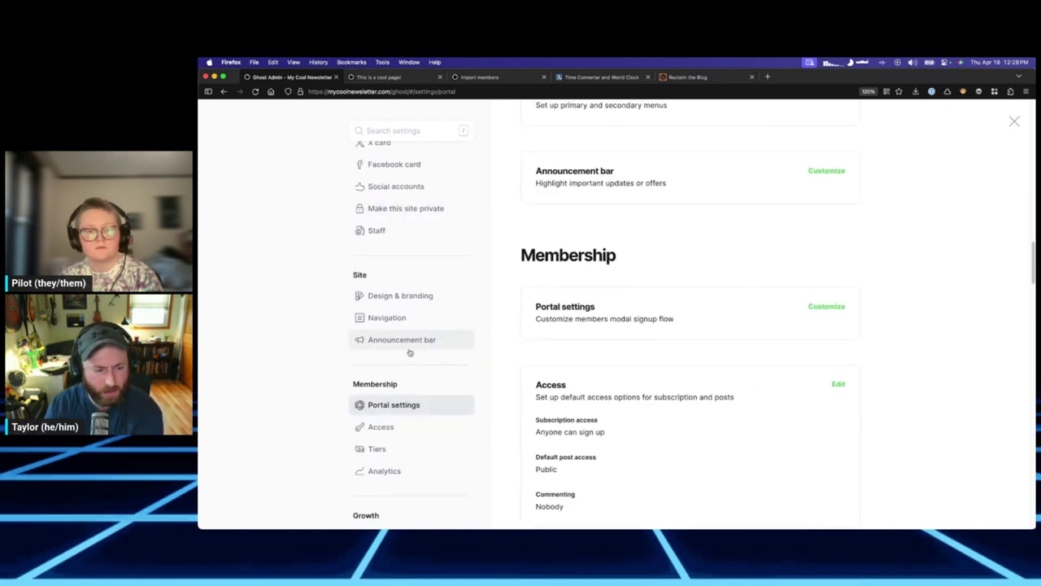
scroll(607, 265, "up", 1)
scroll(407, 261, "up", 3)
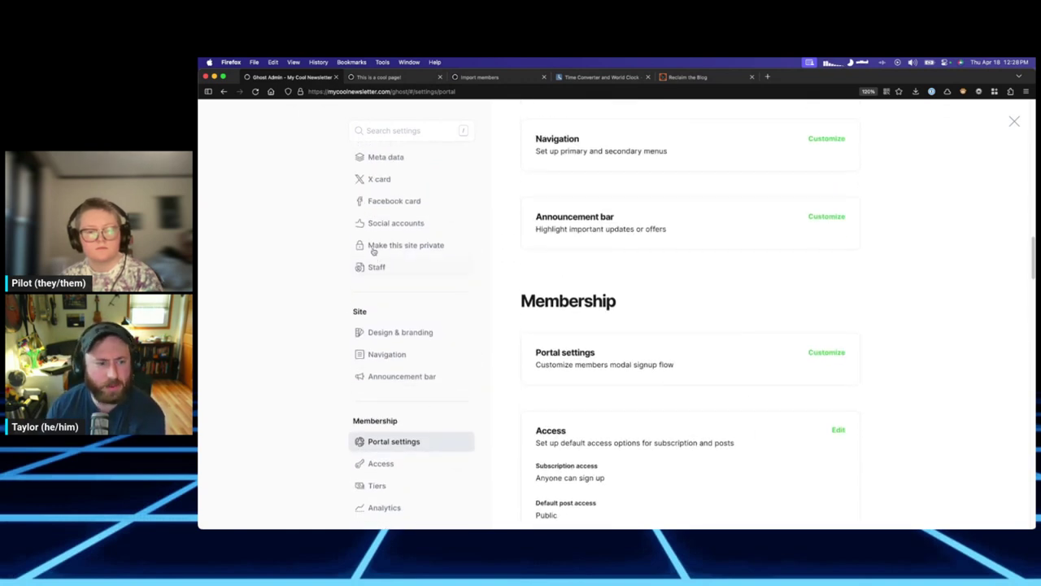
key("slash")
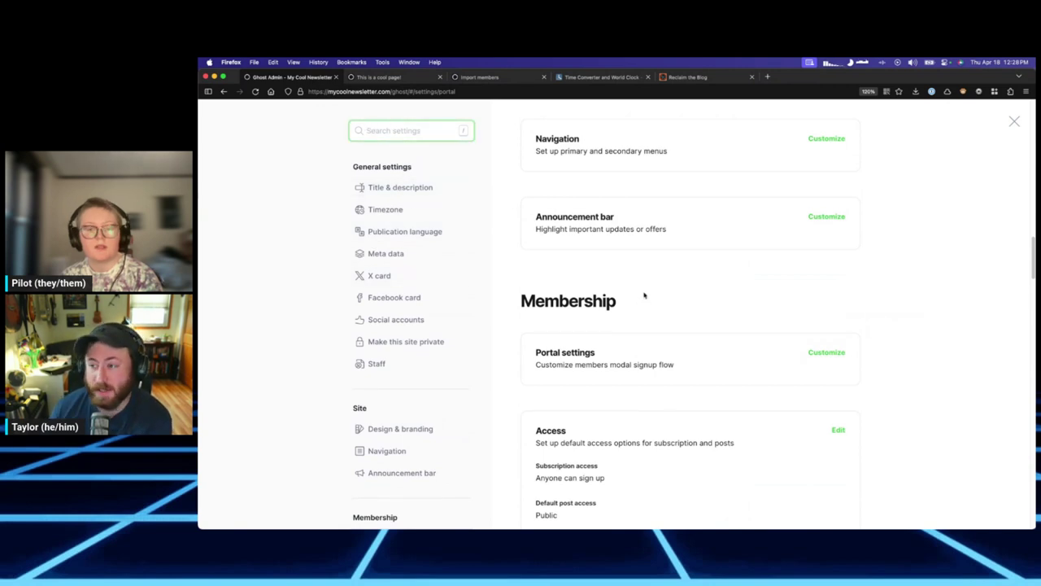
left_click(408, 189)
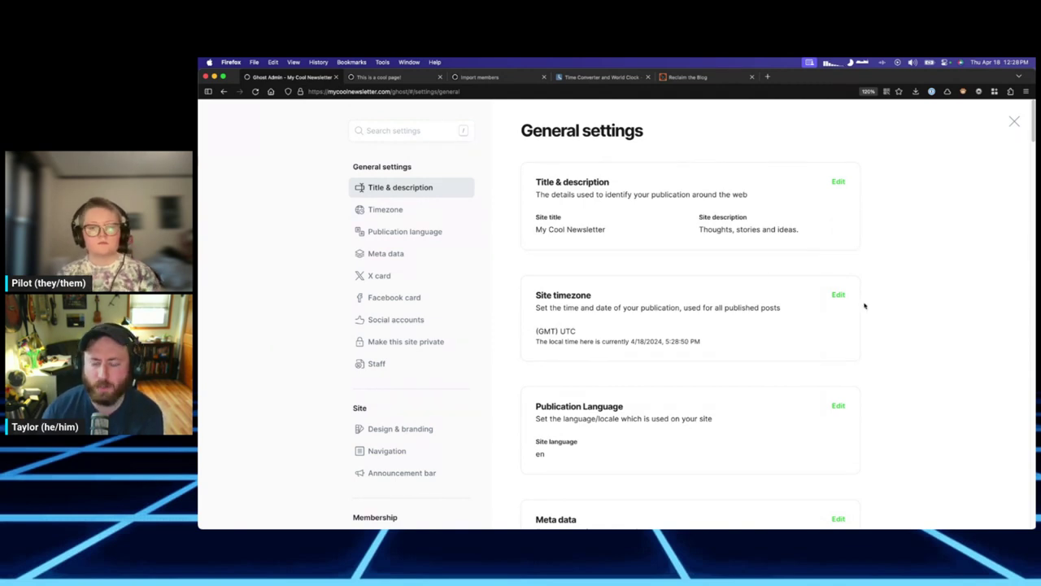
scroll(753, 244, "down", 3)
scroll(765, 220, "up", 3)
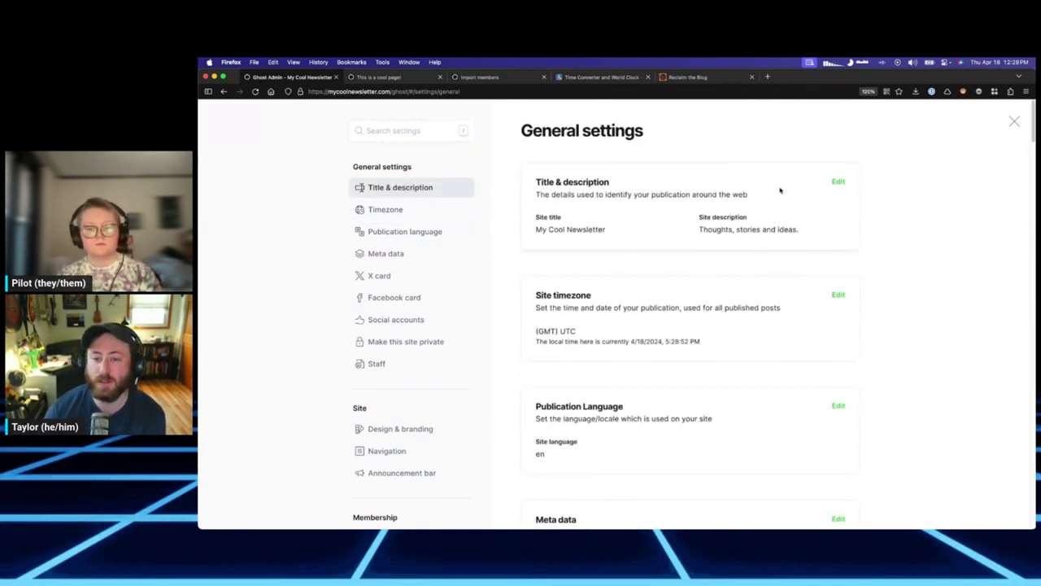
left_click(838, 181)
left_click(548, 298)
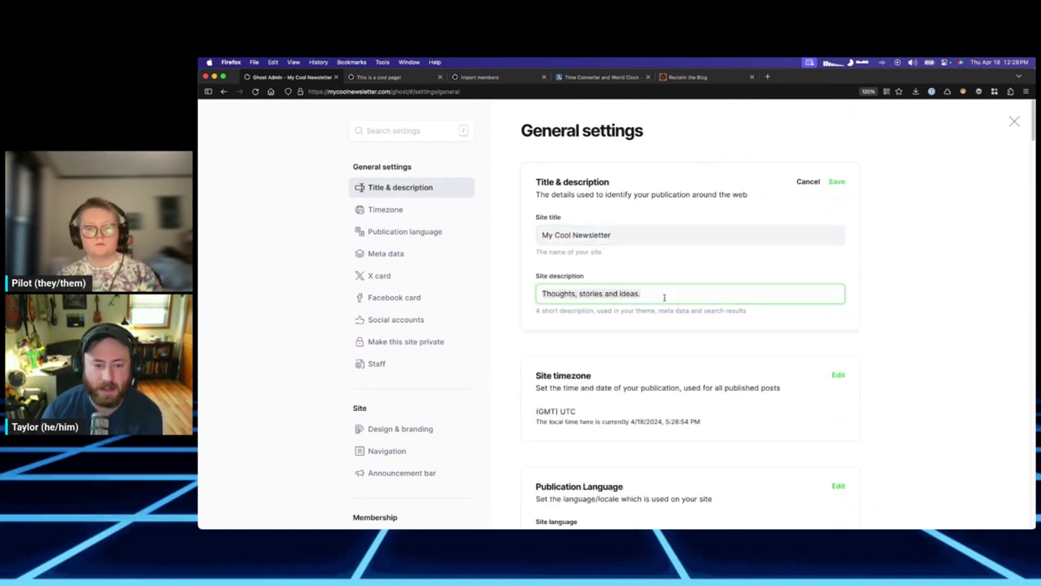
left_click(681, 296)
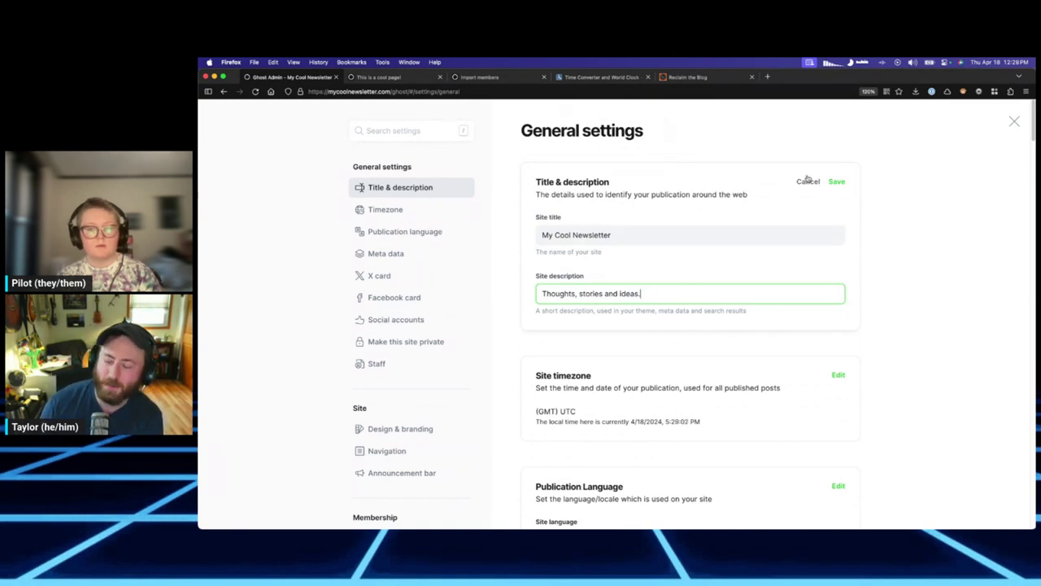
left_click(806, 181)
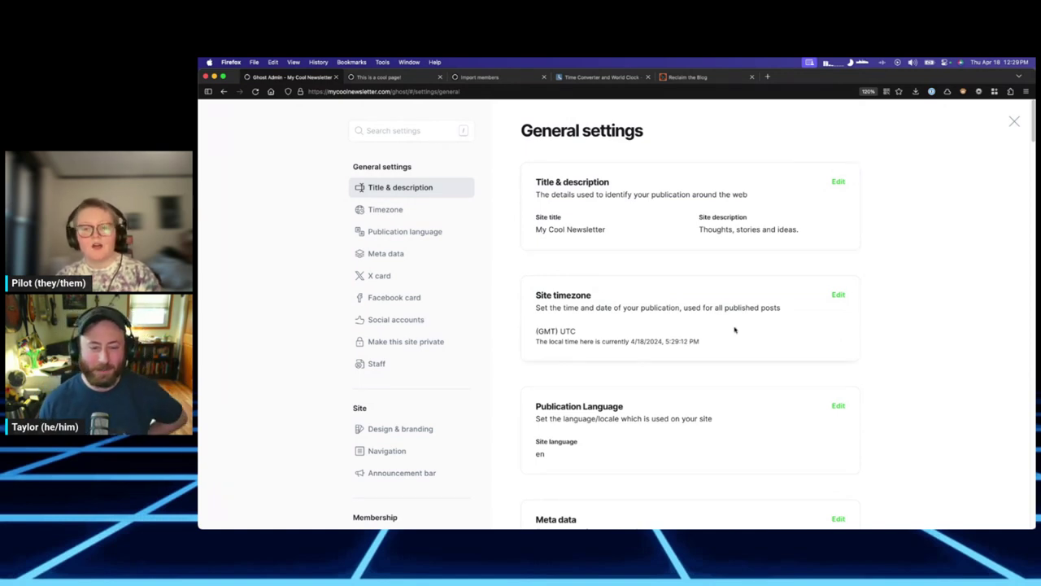
left_click(836, 296)
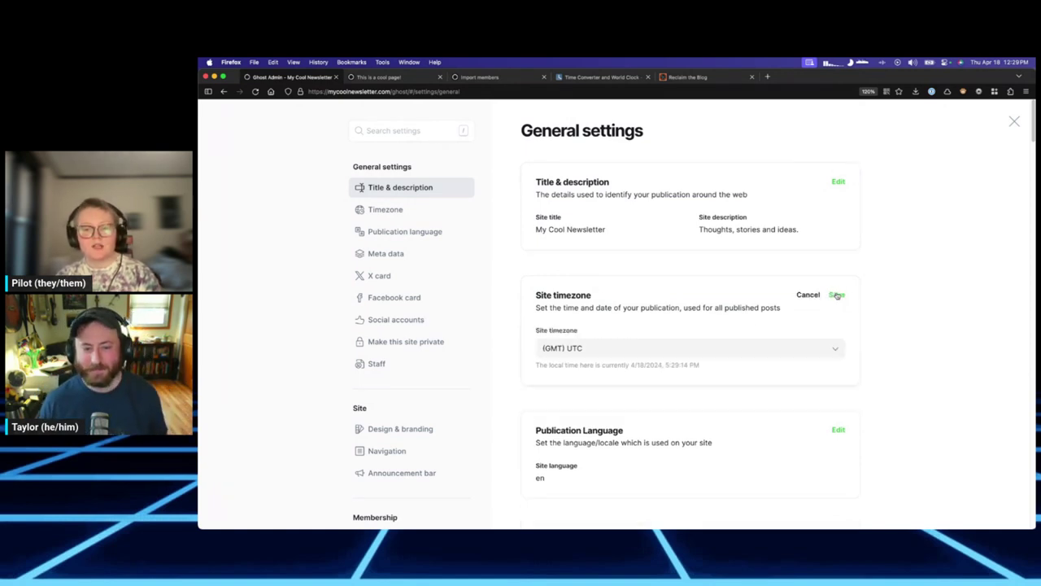
left_click(631, 351)
left_click(832, 347)
left_click(820, 352)
scroll(762, 400, "down", 2)
scroll(763, 401, "down", 3)
scroll(762, 401, "up", 10)
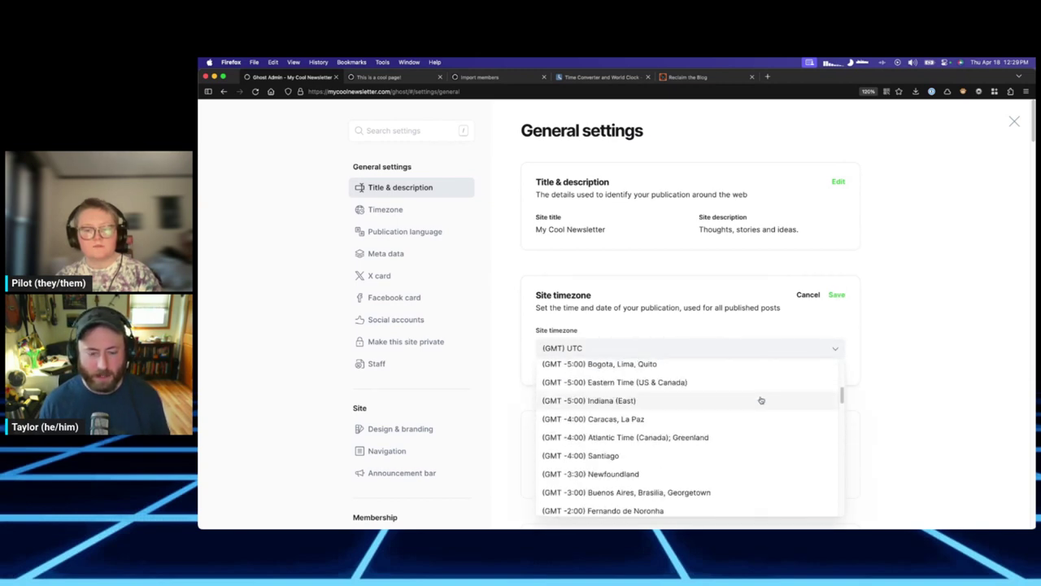
scroll(759, 399, "down", 4)
left_click(721, 342)
left_click(709, 349)
scroll(723, 435, "down", 1)
scroll(724, 435, "down", 2)
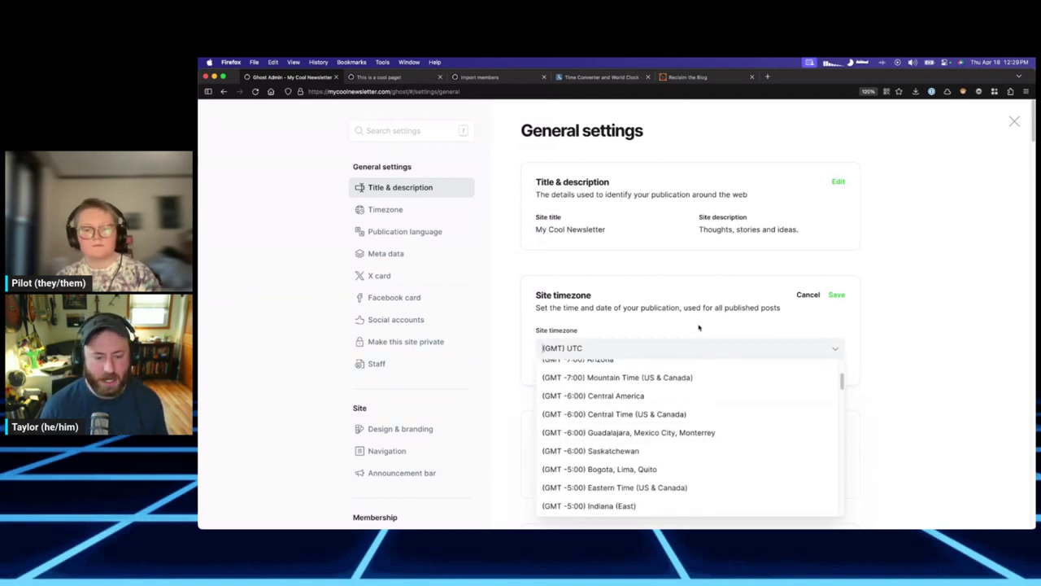
left_click(700, 325)
left_click(807, 299)
scroll(685, 372, "down", 4)
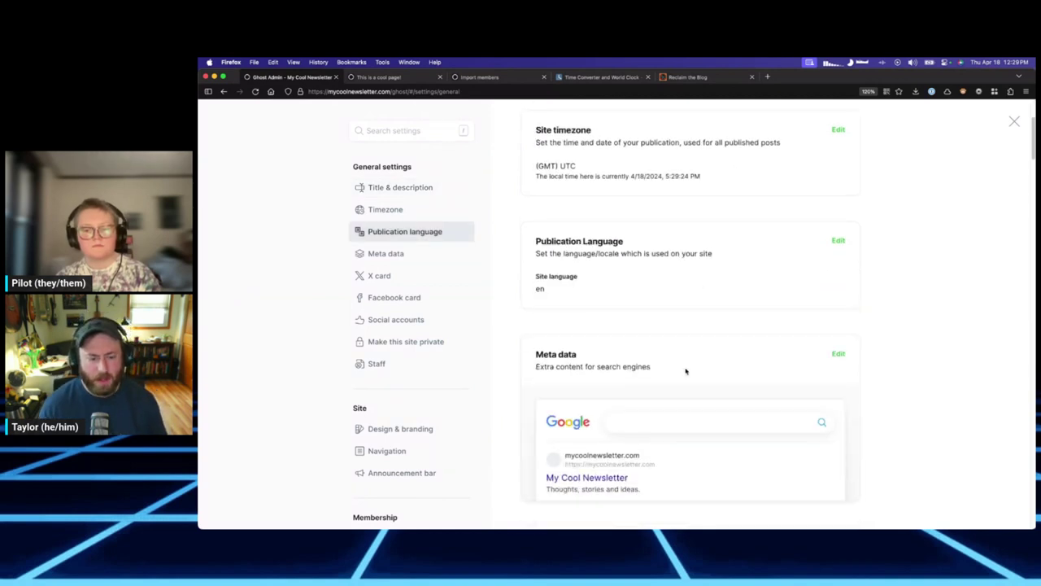
left_click(838, 240)
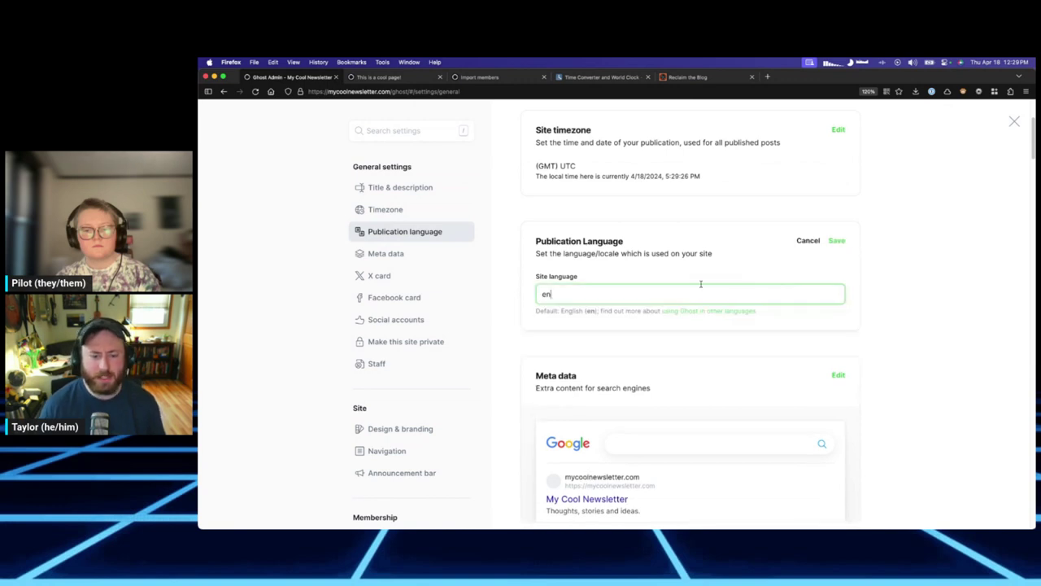
left_click(807, 241)
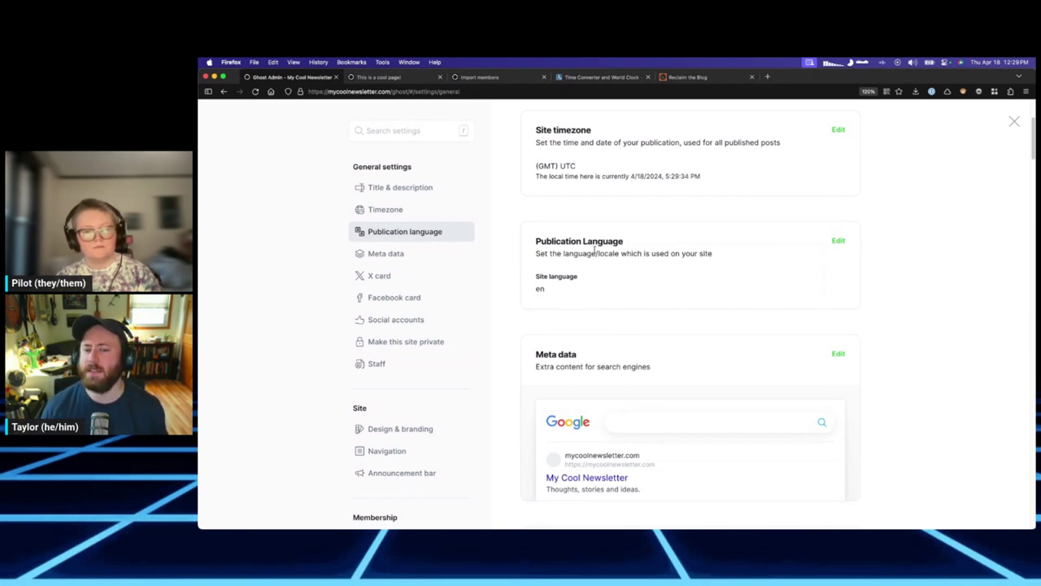
scroll(627, 298, "down", 3)
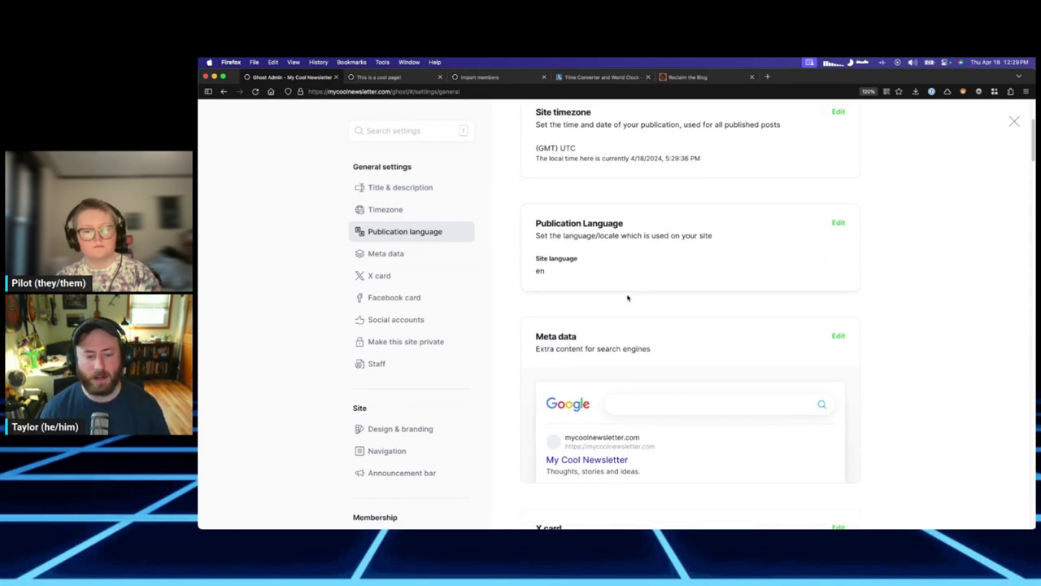
left_click(841, 263)
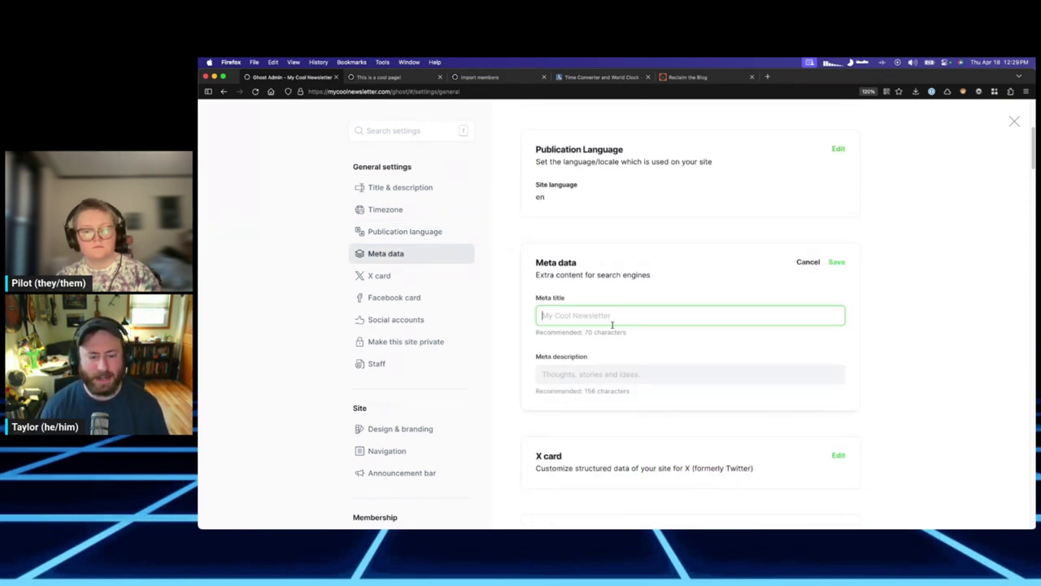
left_click(566, 372)
key("shift+Tab")
left_click(808, 262)
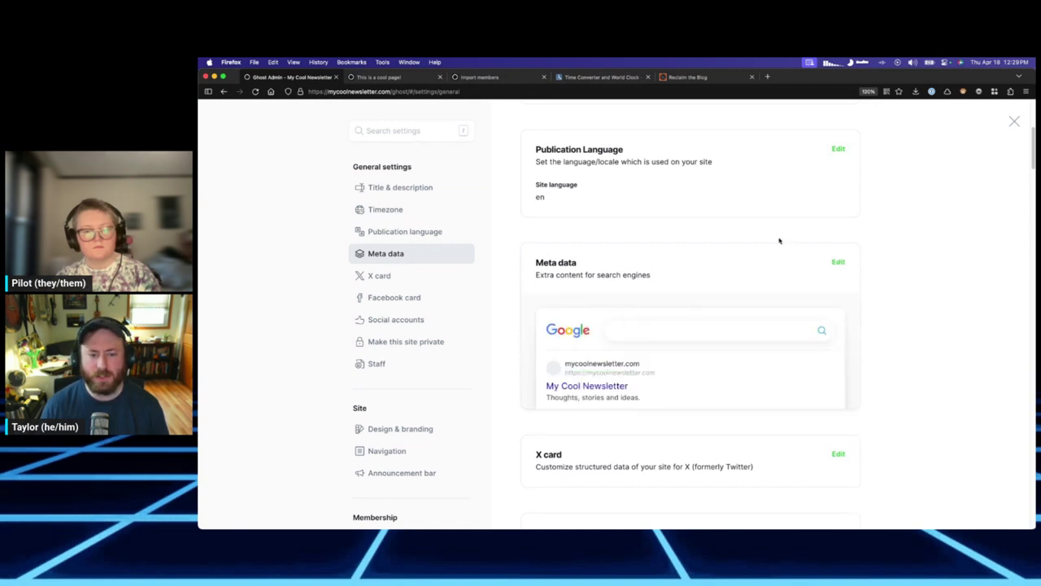
left_click(838, 262)
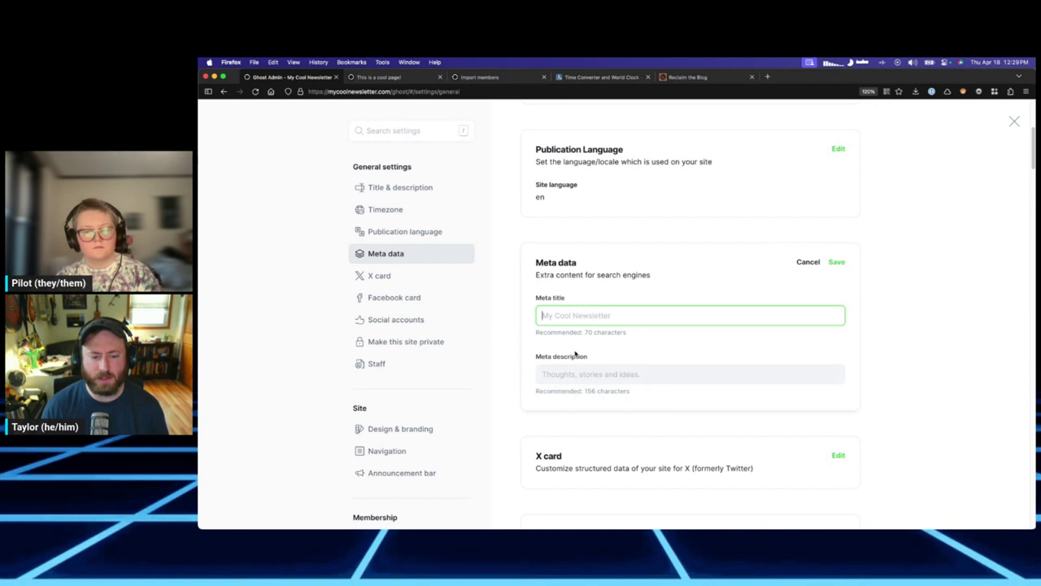
left_click(808, 262)
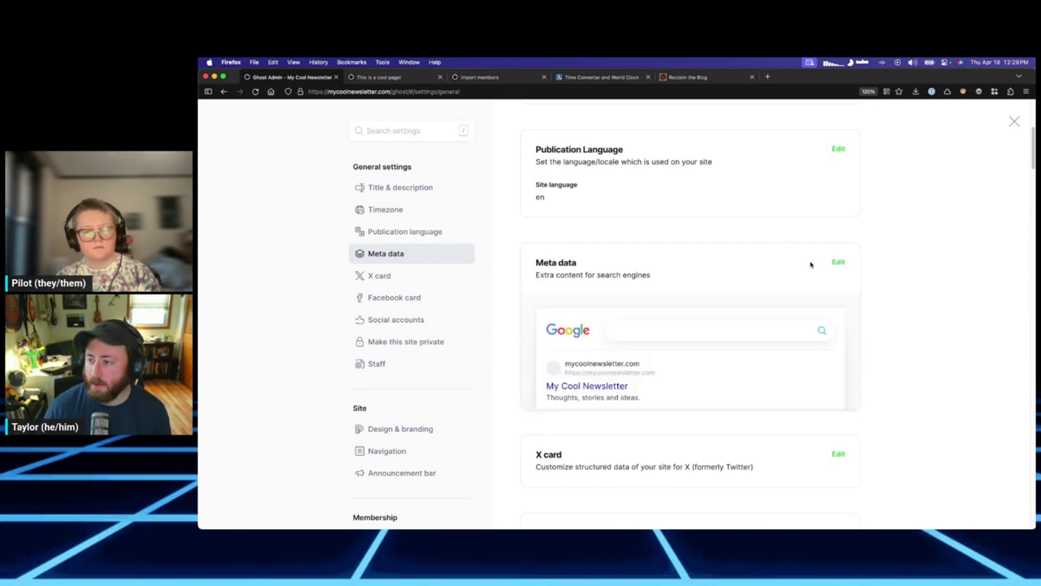
scroll(570, 355, "down", 3)
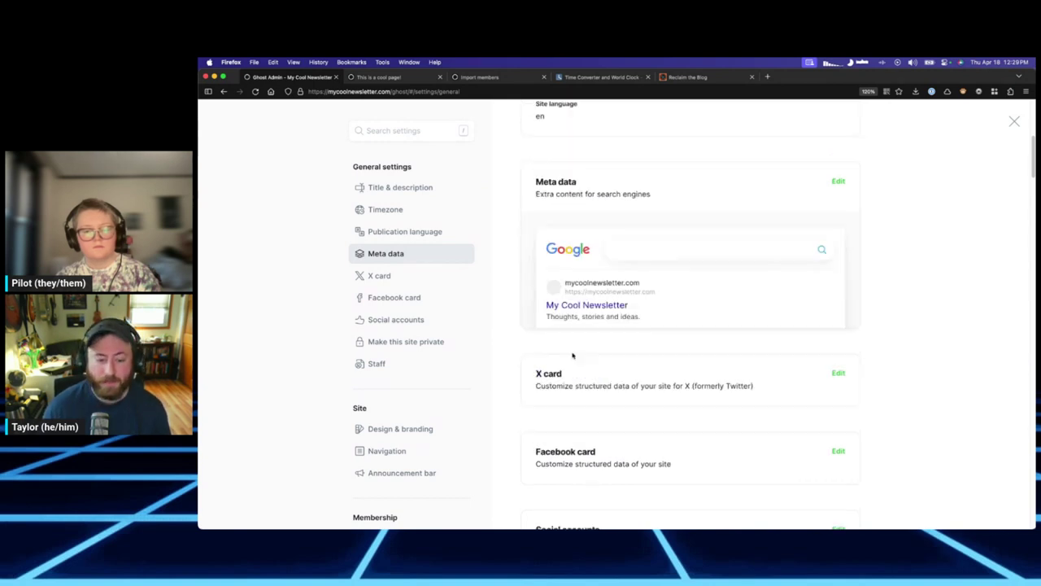
scroll(708, 379, "down", 4)
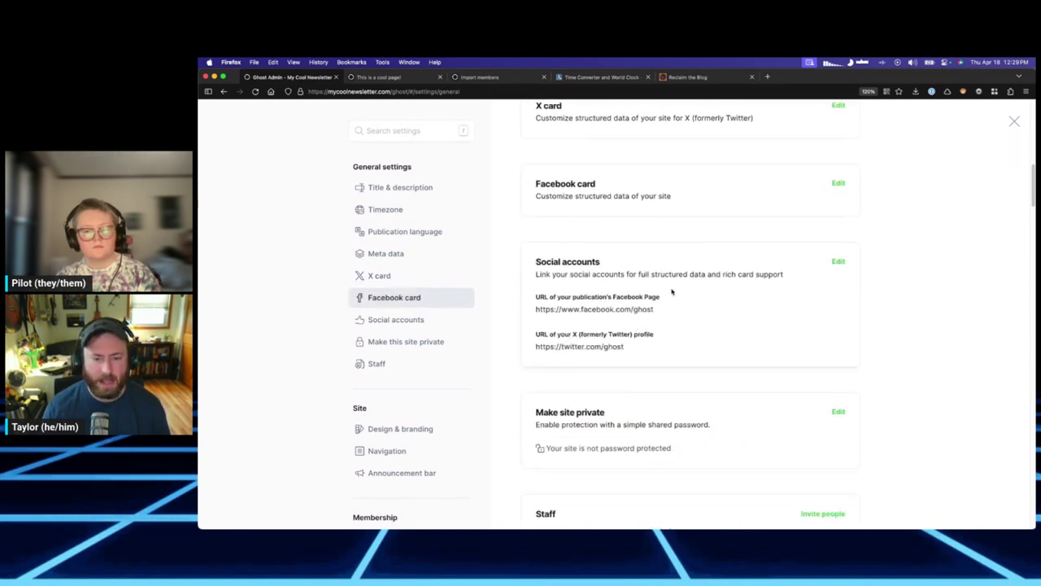
left_click(838, 261)
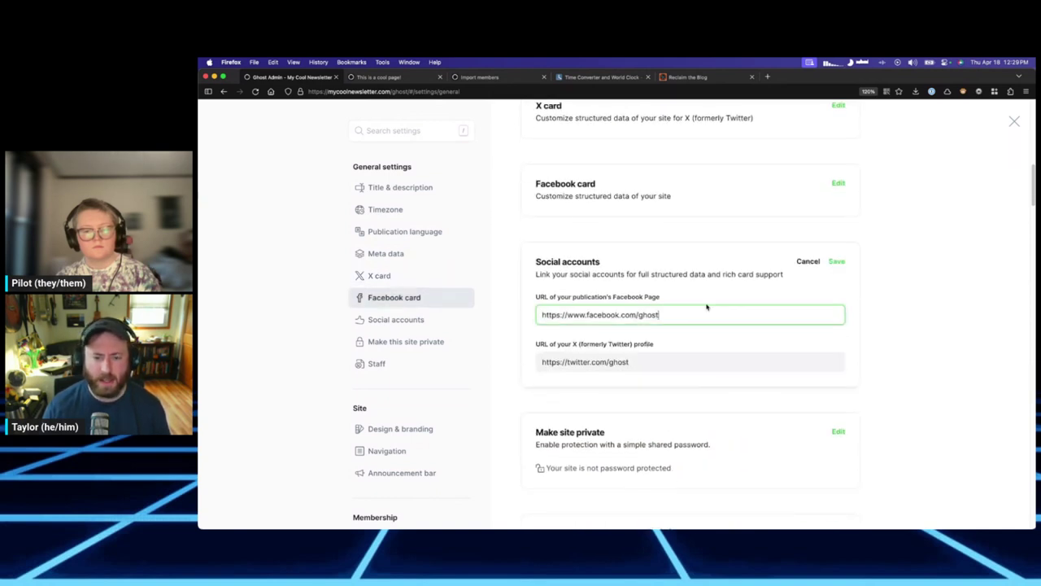
key("Tab")
key("shift+Tab")
key("Tab")
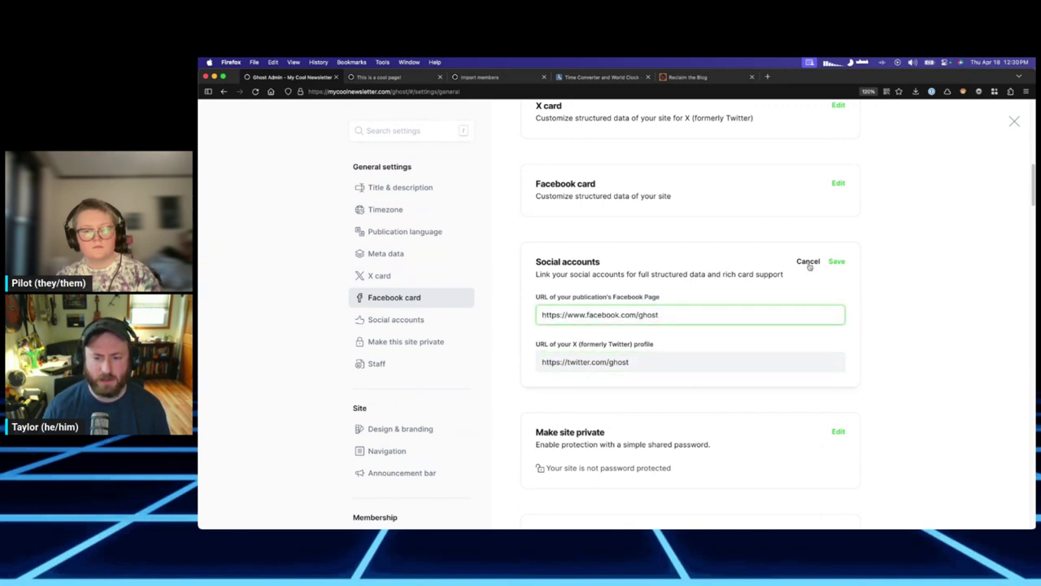
left_click(808, 261)
scroll(657, 382, "down", 5)
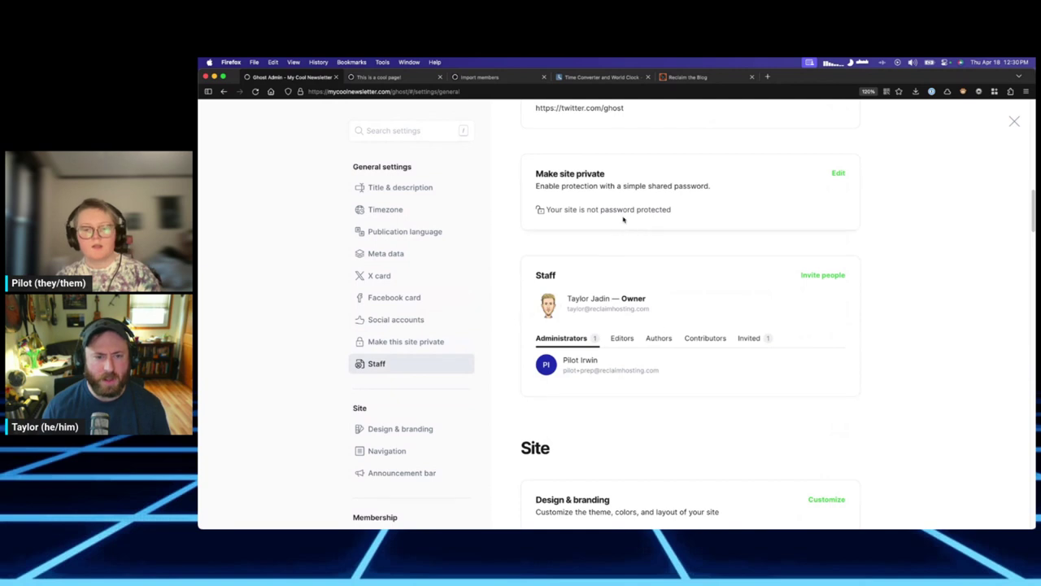
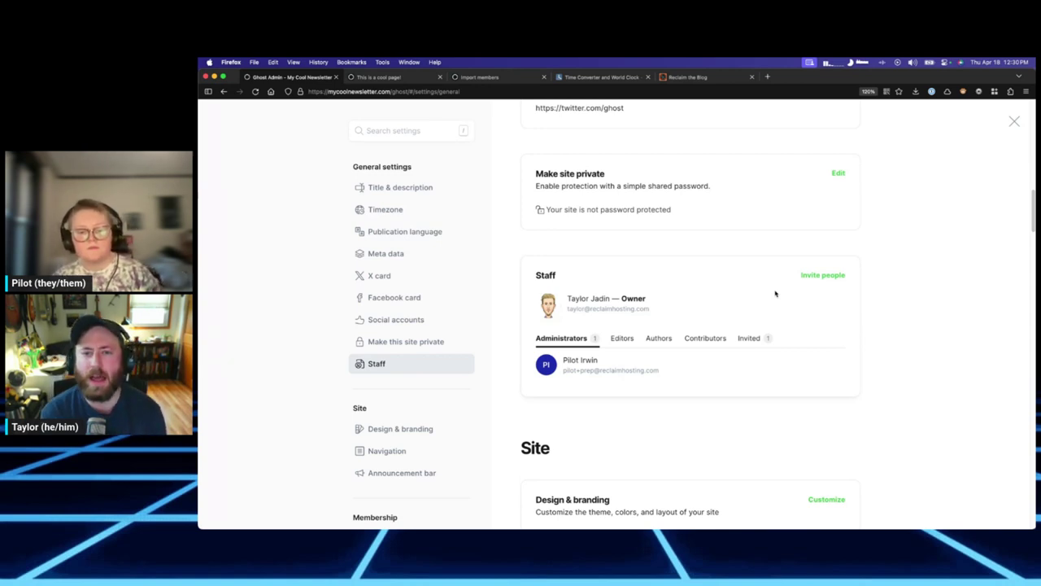
Scroll down to Membership and open Customize on the Portal settings card.
scroll(721, 293, "down", 5)
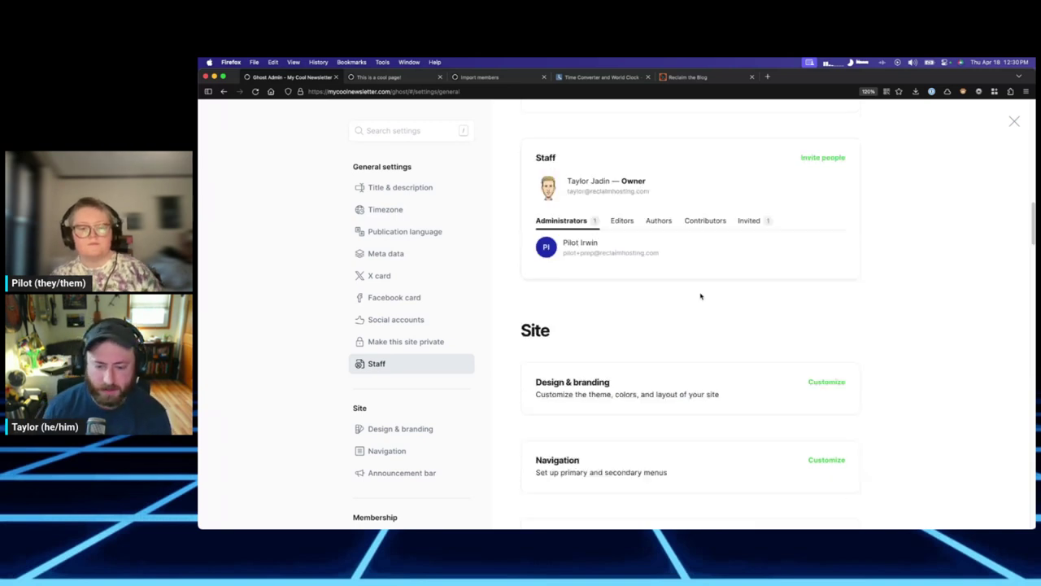
scroll(717, 325, "up", 2)
scroll(699, 244, "up", 3)
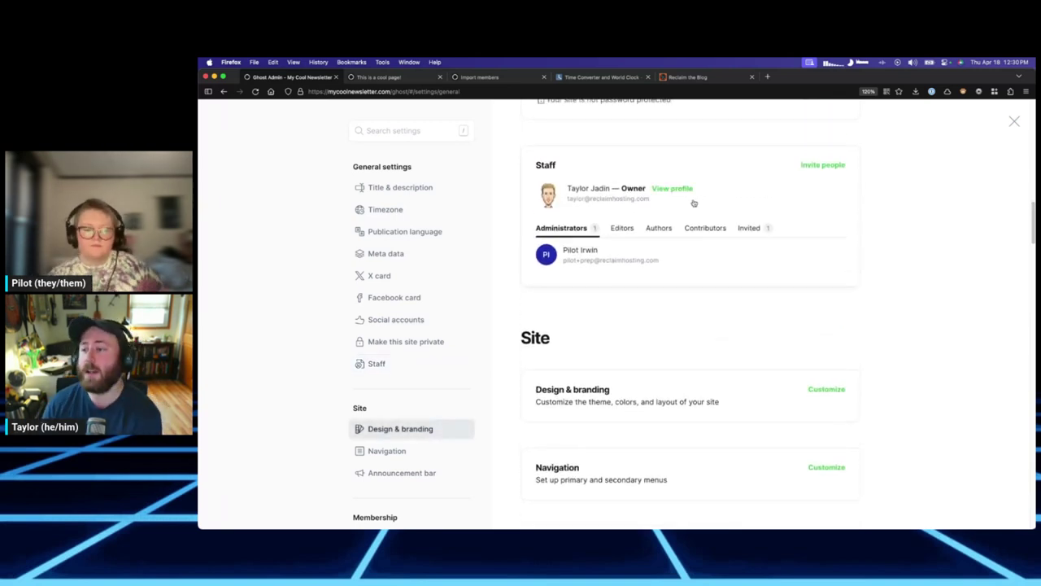
scroll(701, 271, "down", 1)
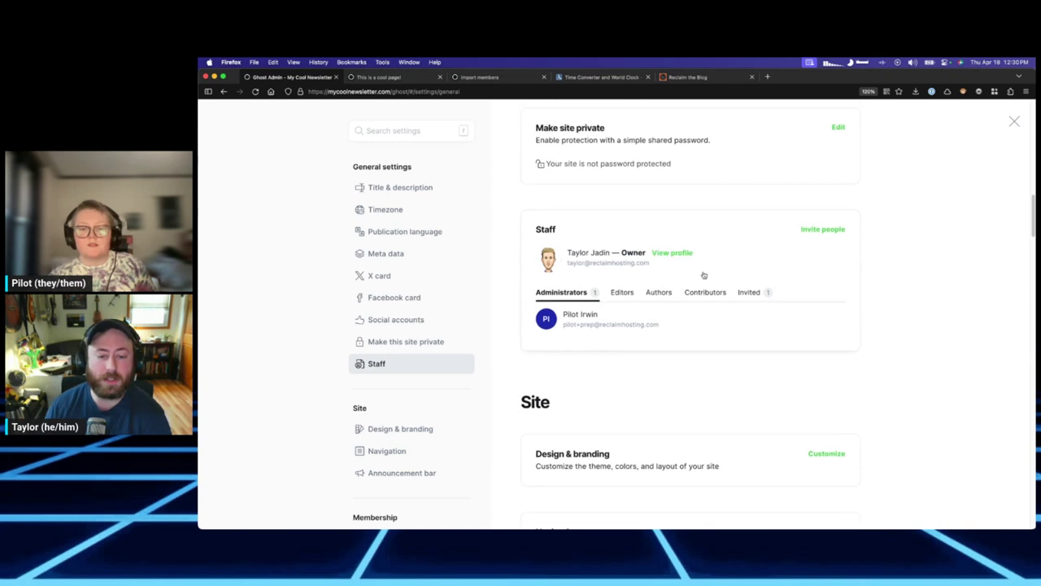
scroll(674, 292, "down", 5)
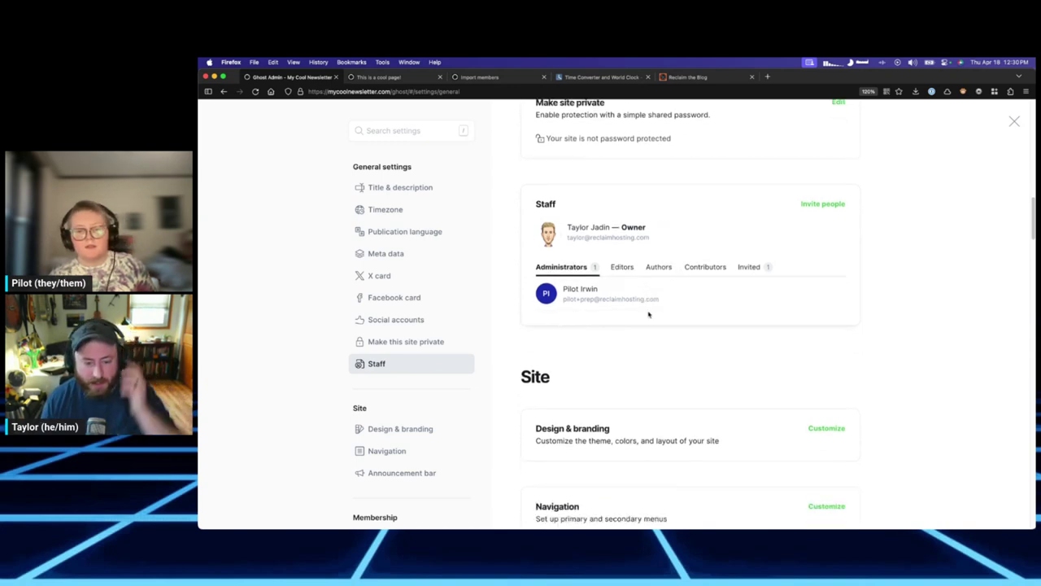
scroll(676, 291, "down", 1)
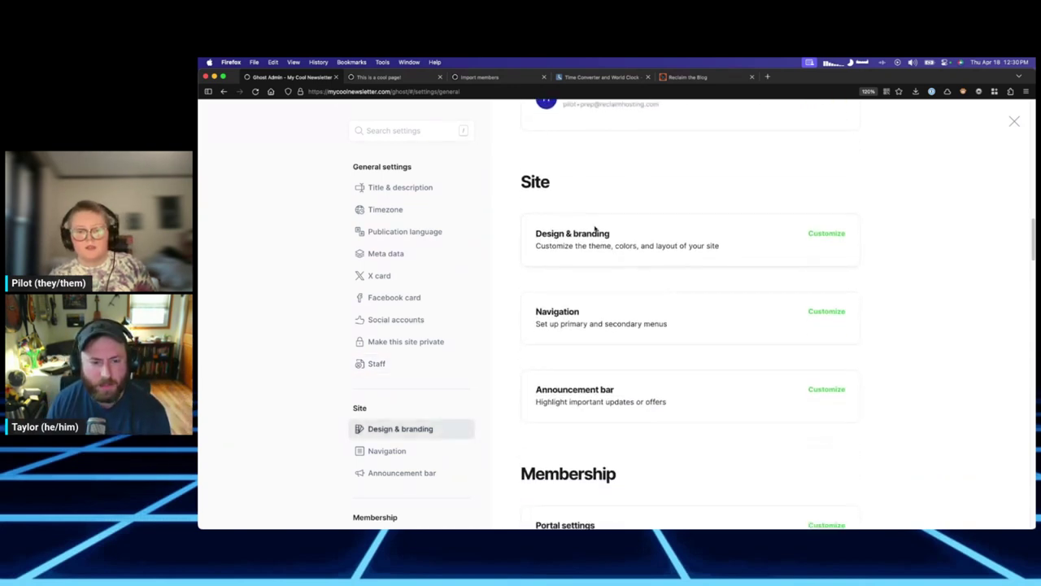
scroll(750, 291, "down", 1)
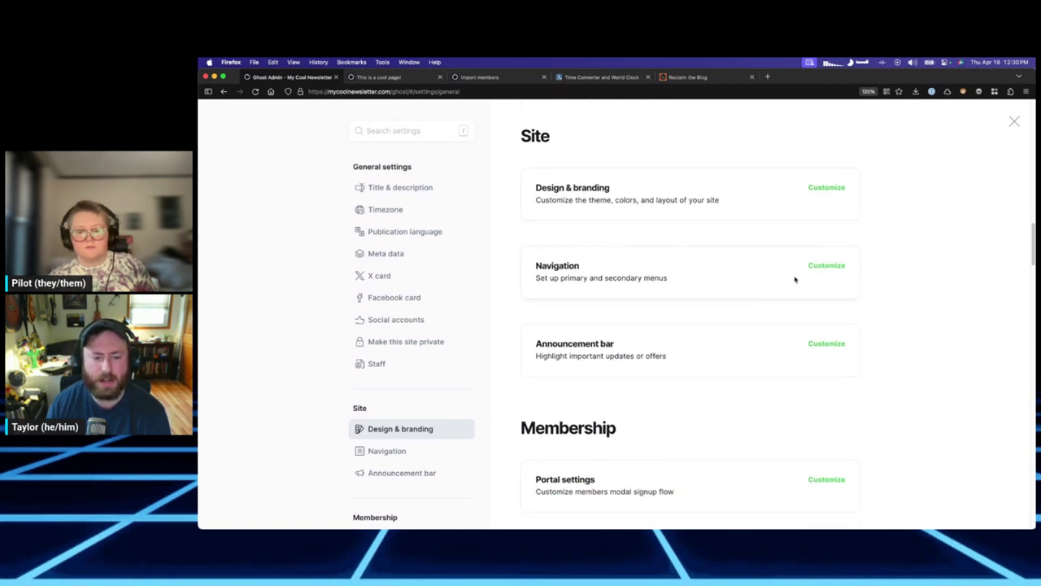
scroll(796, 285, "down", 6)
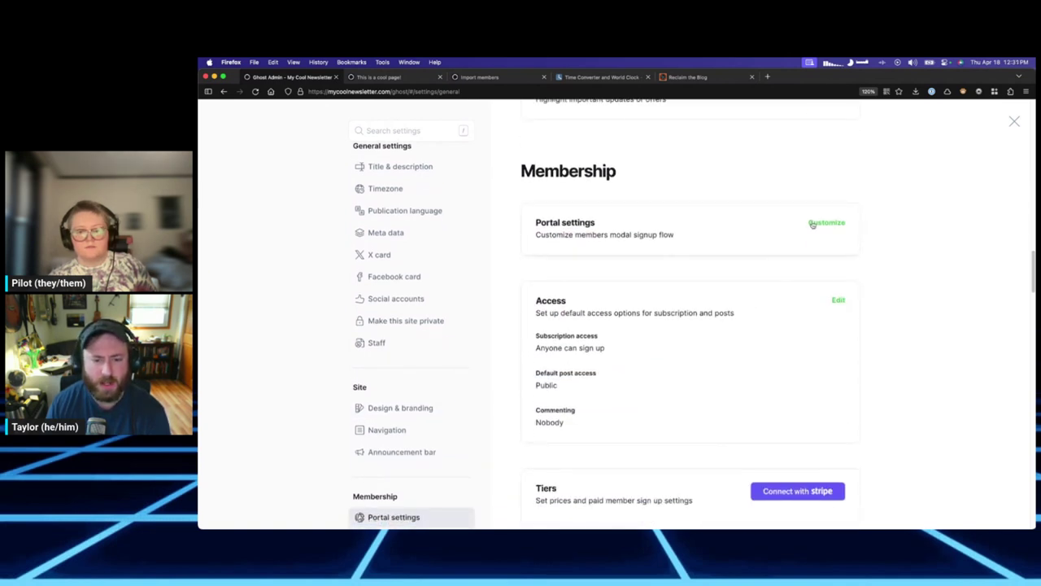
left_click(826, 223)
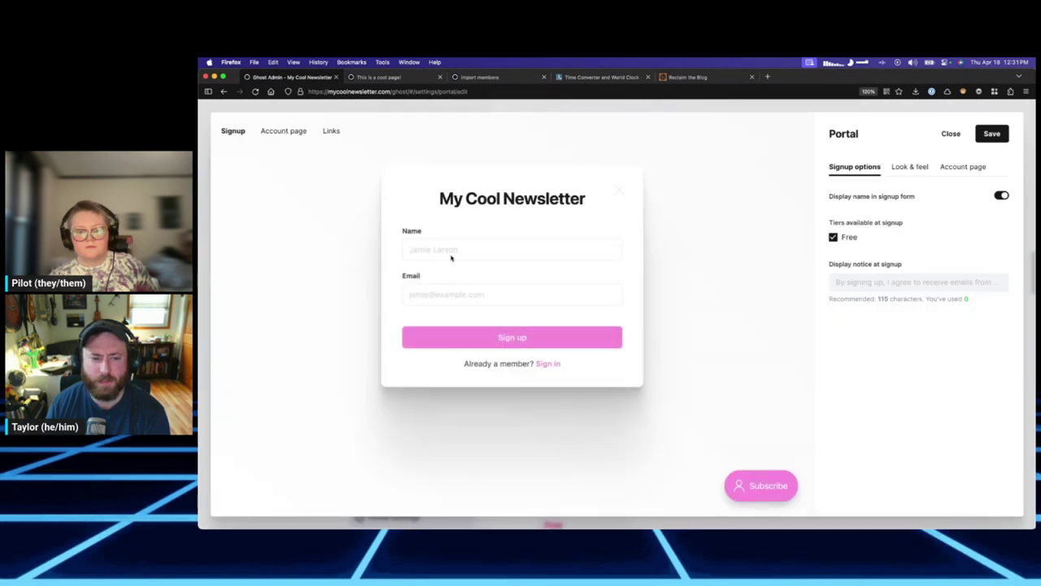
On the Look & feel tab, turn Show portal button off and back on.
left_click(905, 168)
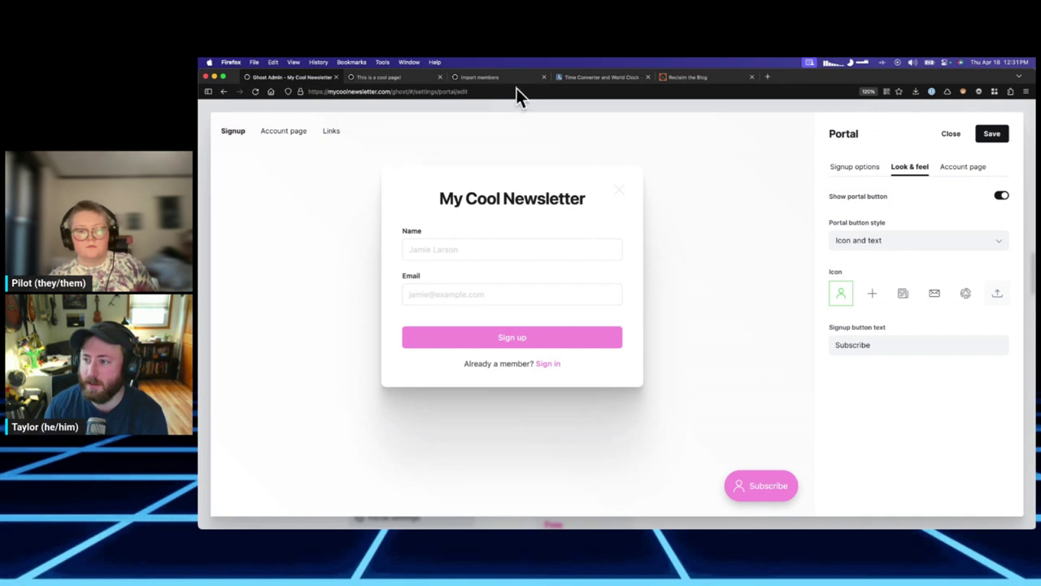
left_click(965, 168)
left_click(919, 168)
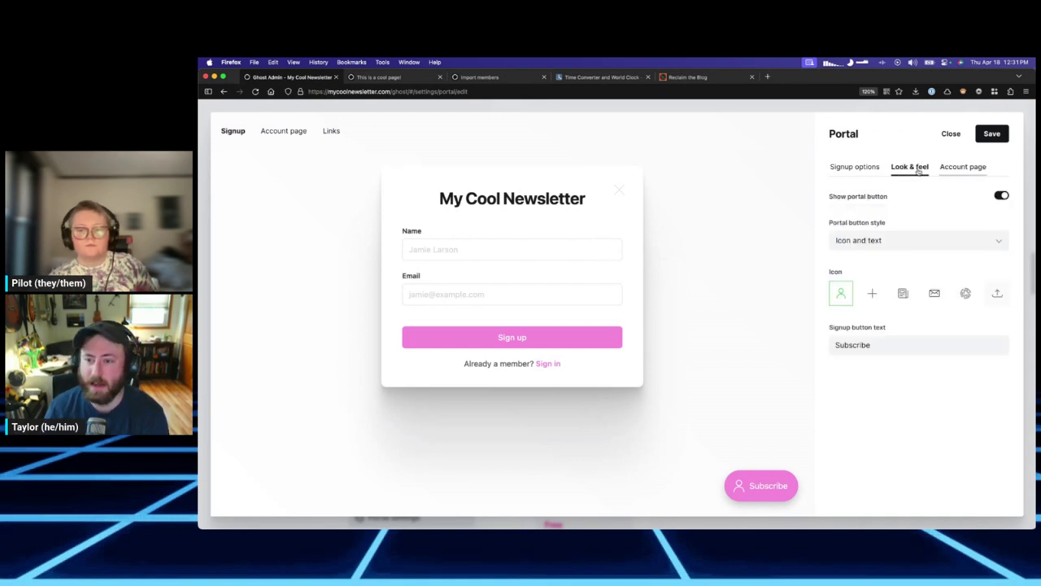
left_click(1003, 196)
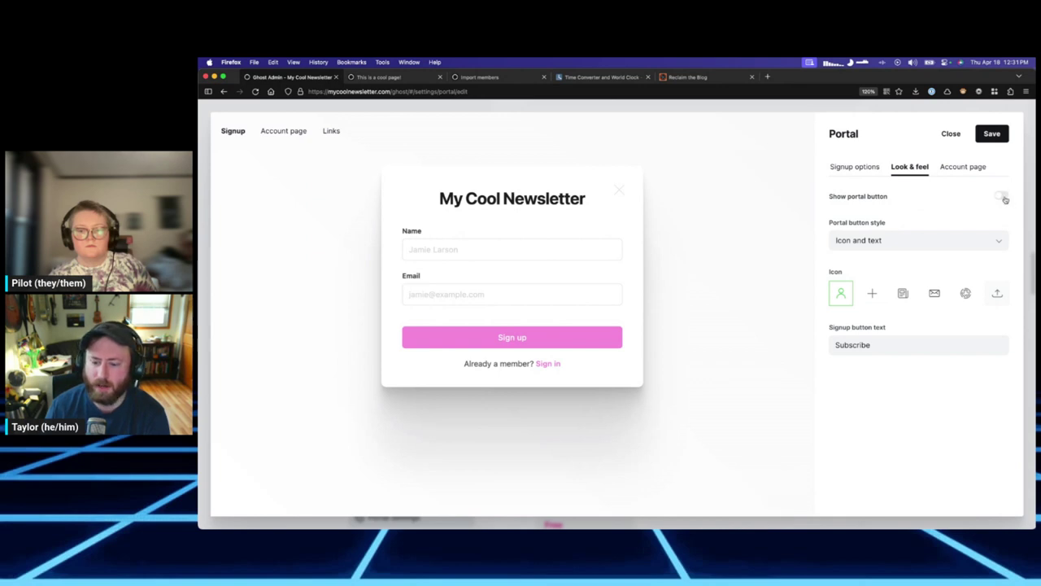
left_click(1002, 197)
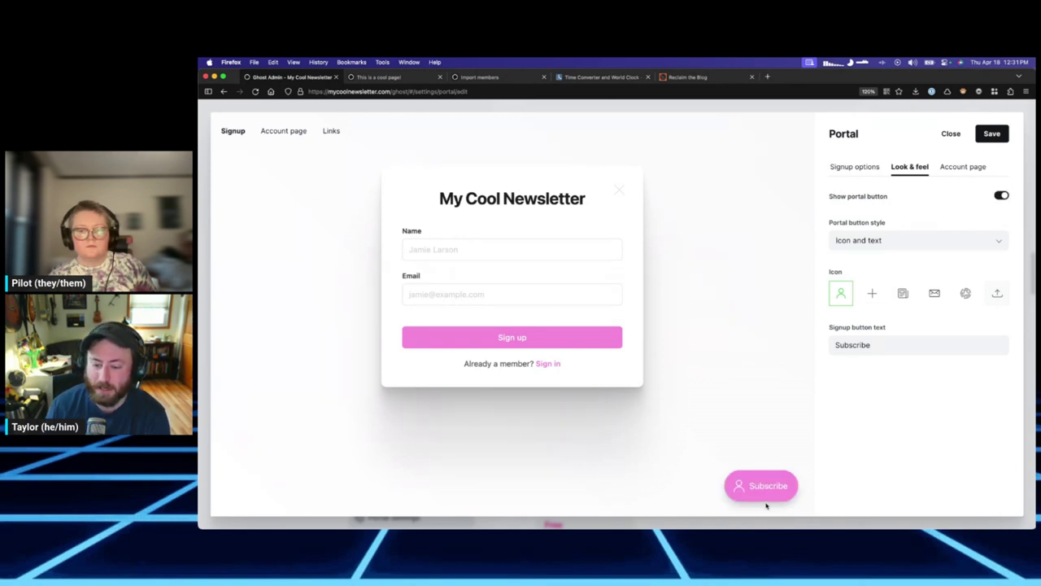
Try other button icons, return to the person icon, and select the Subscribe button text.
left_click(875, 296)
left_click(895, 298)
left_click(841, 295)
left_click(871, 345)
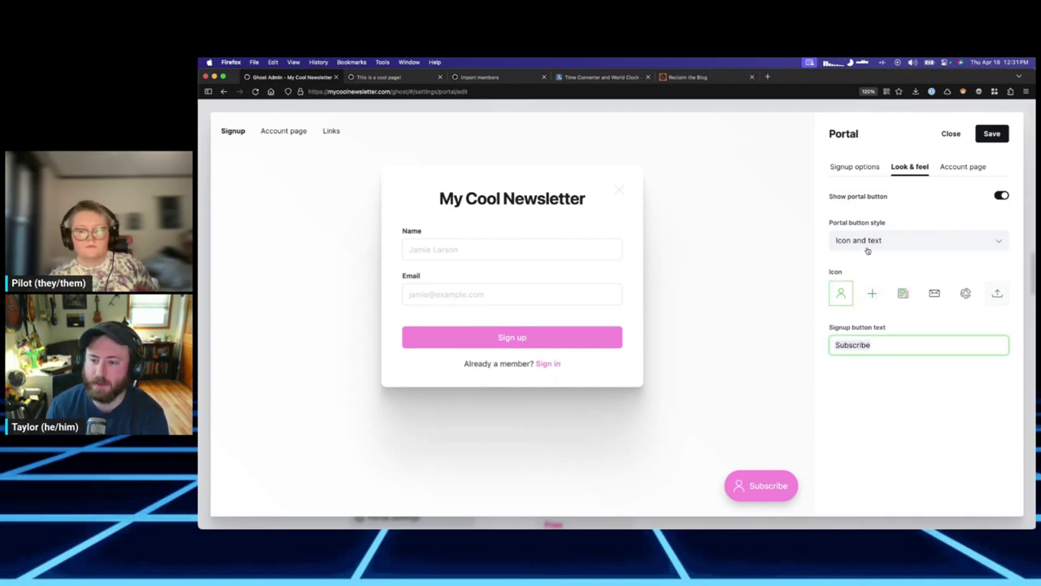
double_click(867, 344)
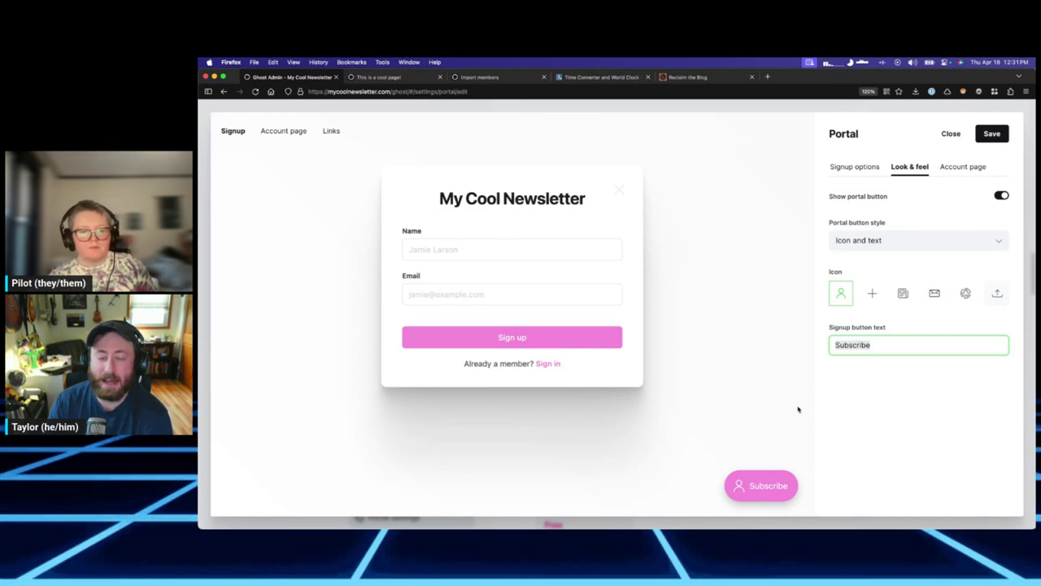
key("ctrl+t")
type("roundup.reclaimhosting.com/")
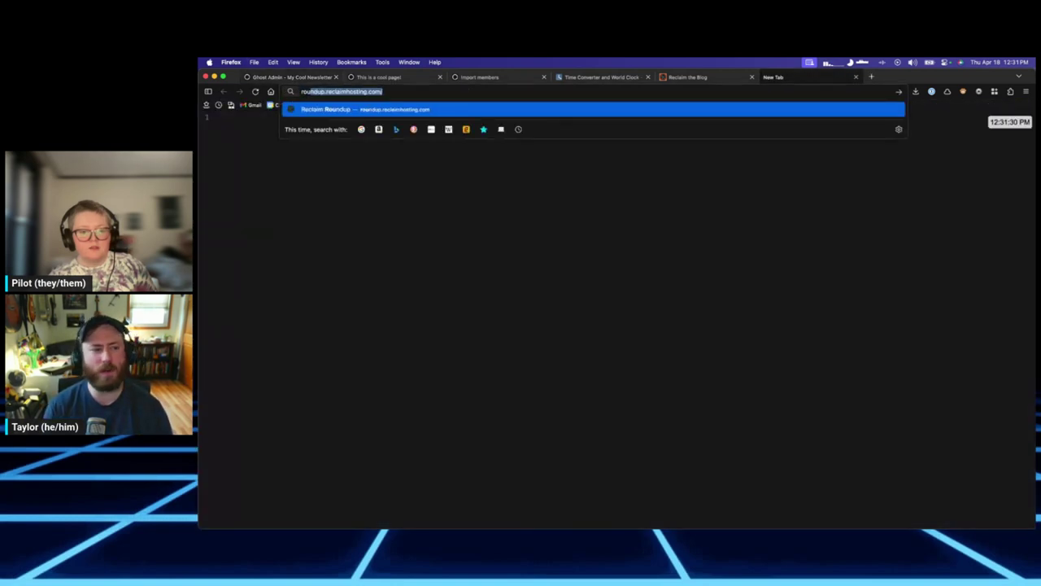
key("Return")
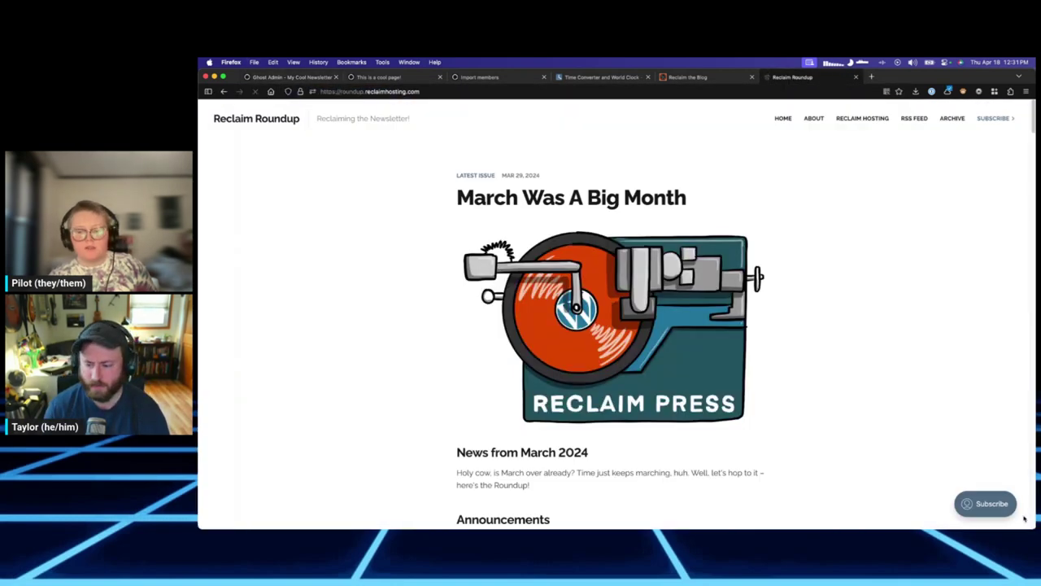
key("ctrl+w")
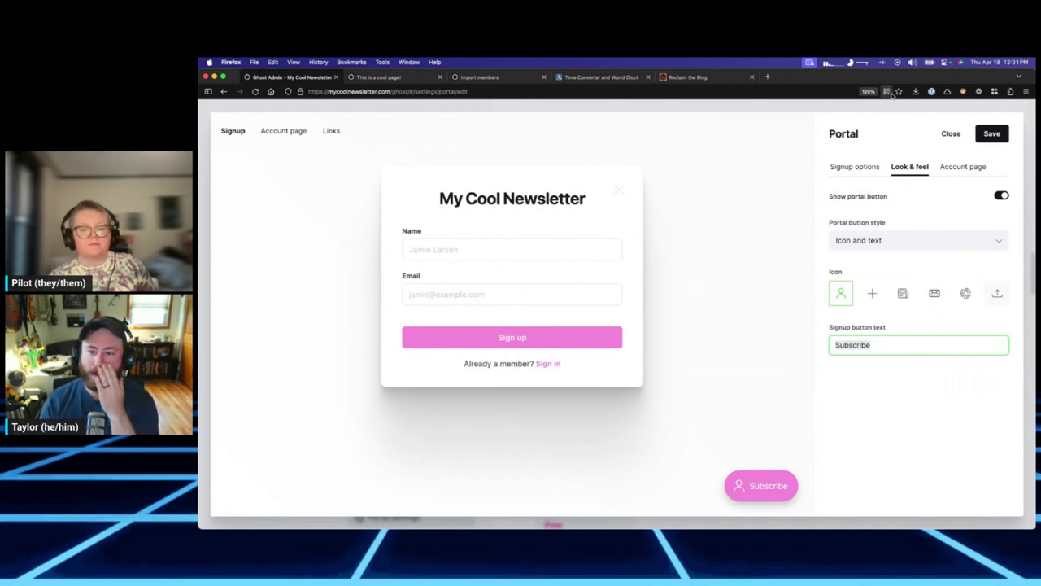
Check the Account page support email, then return to the Signup options.
left_click(961, 167)
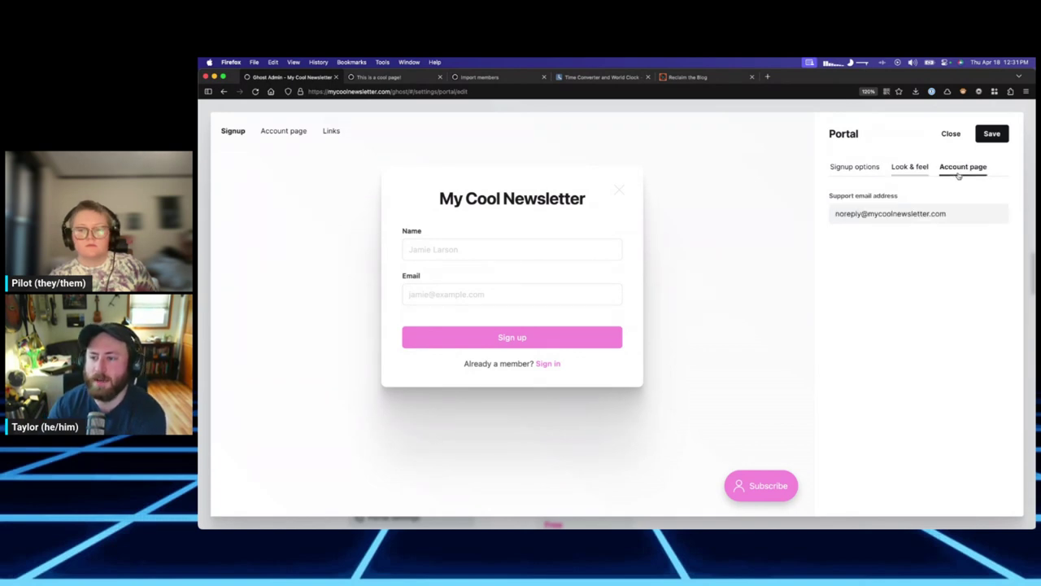
left_click(899, 213)
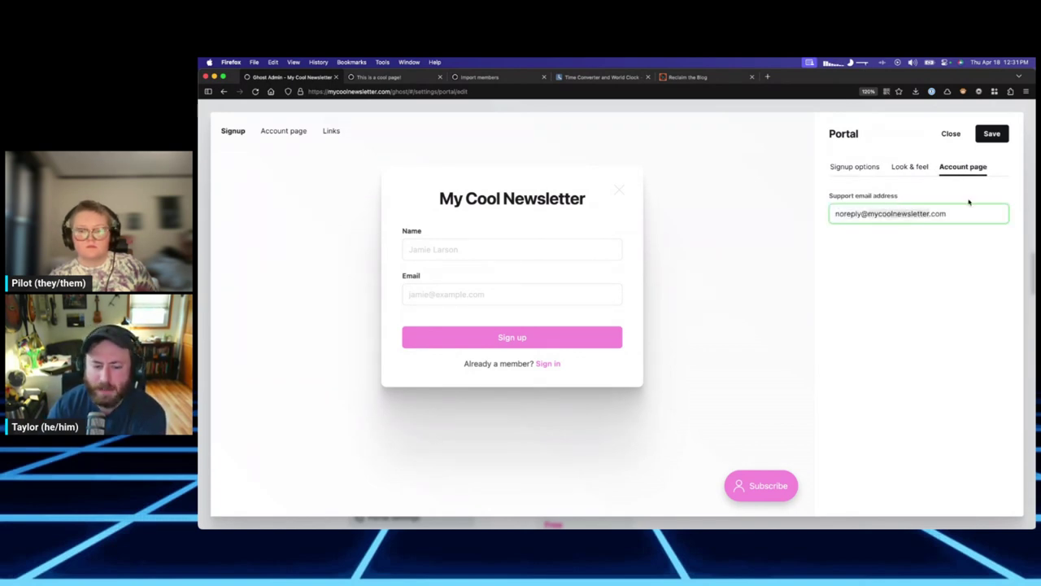
left_click(876, 168)
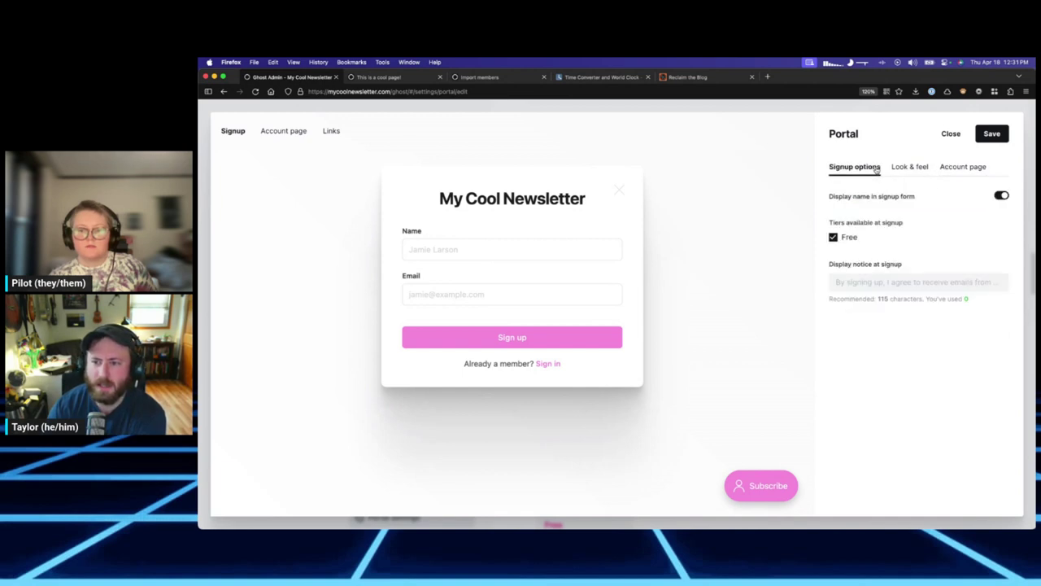
Toggle the Name field off and on, then close the portal editor without saving.
left_click(1001, 196)
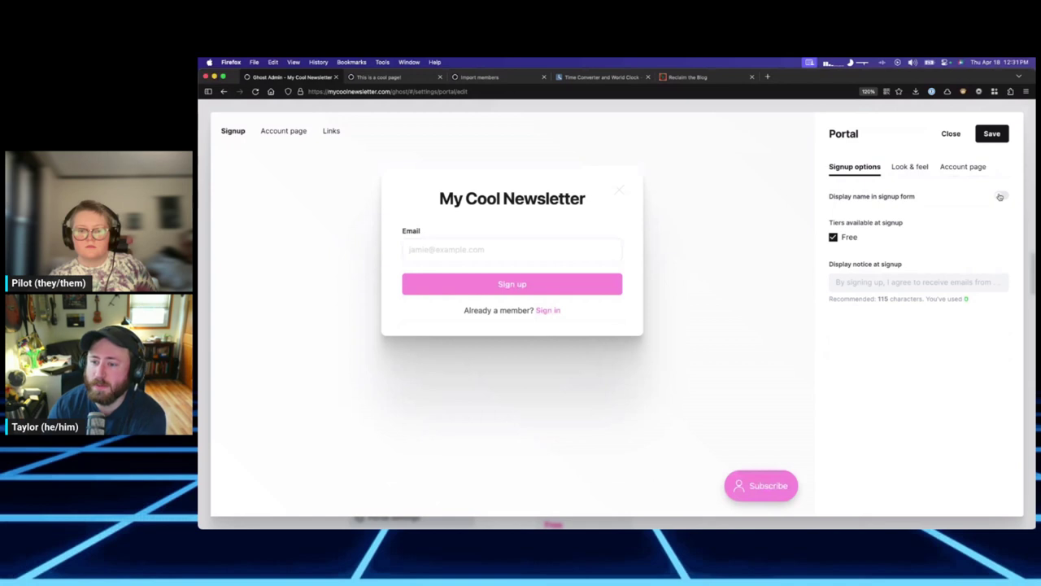
left_click(1001, 196)
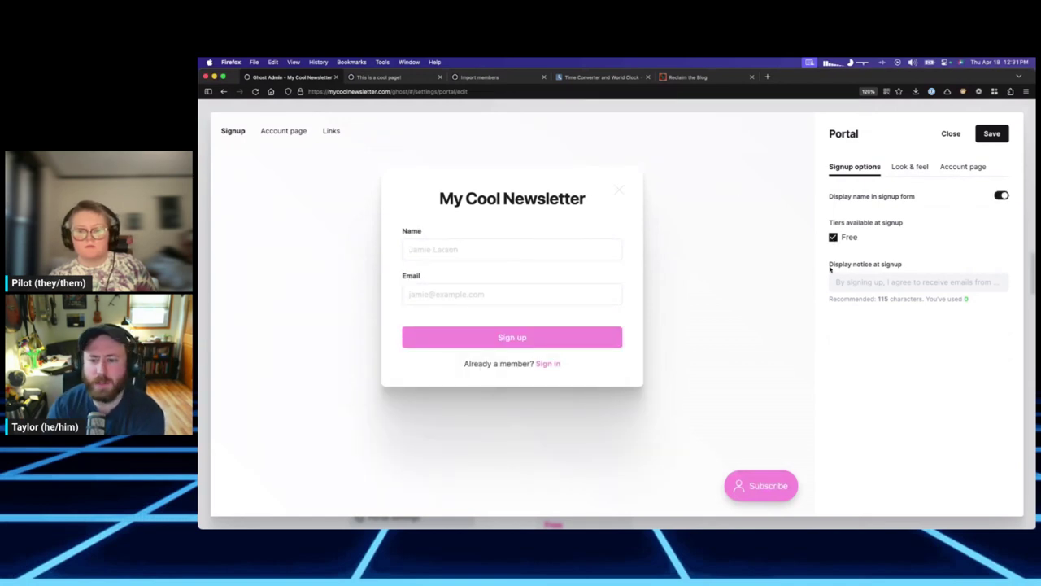
left_click(951, 133)
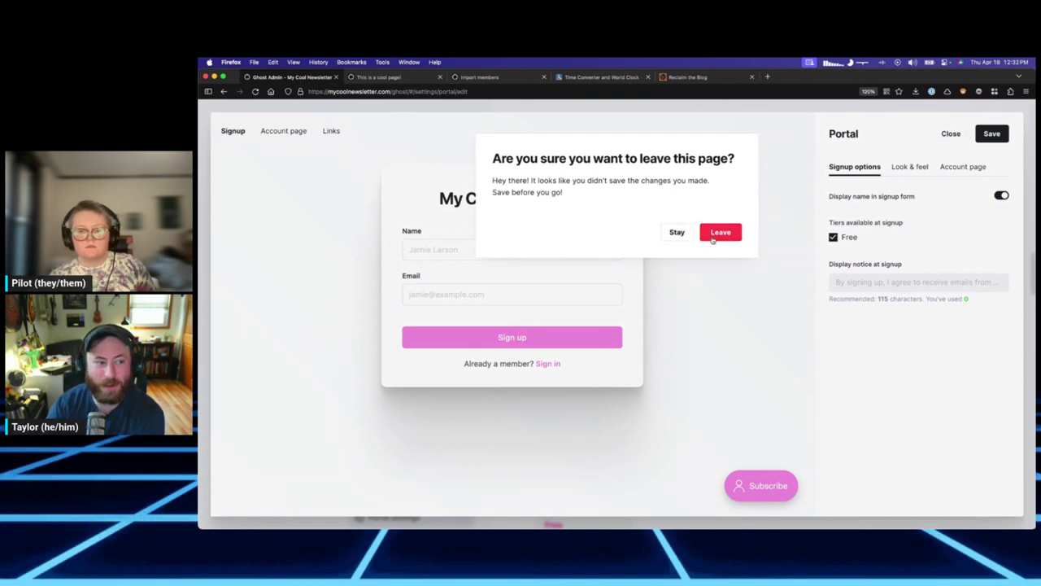
left_click(719, 233)
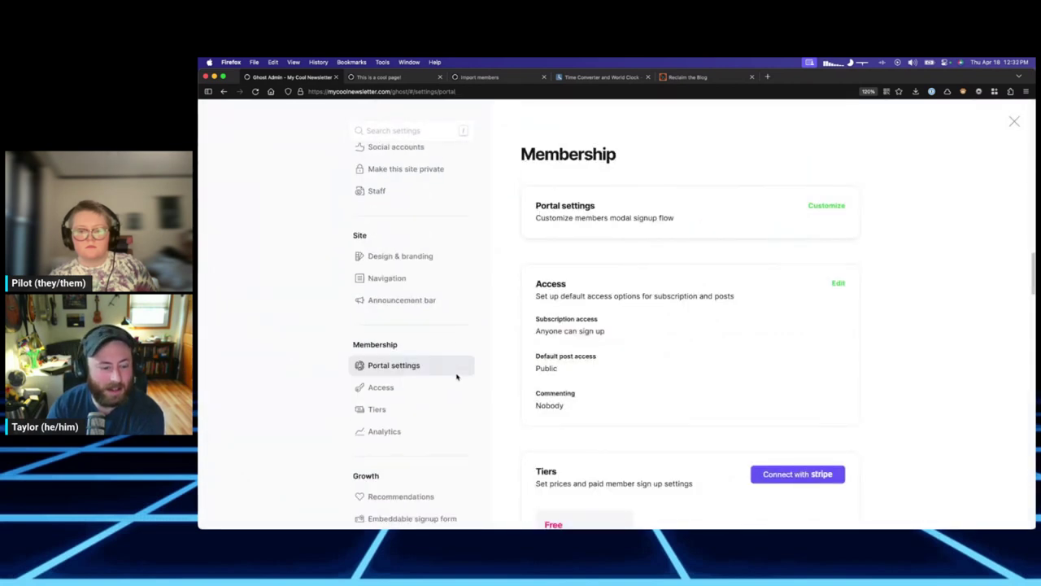
Move from Tiers to Access, edit it, and keep default post access as Public.
left_click(390, 342)
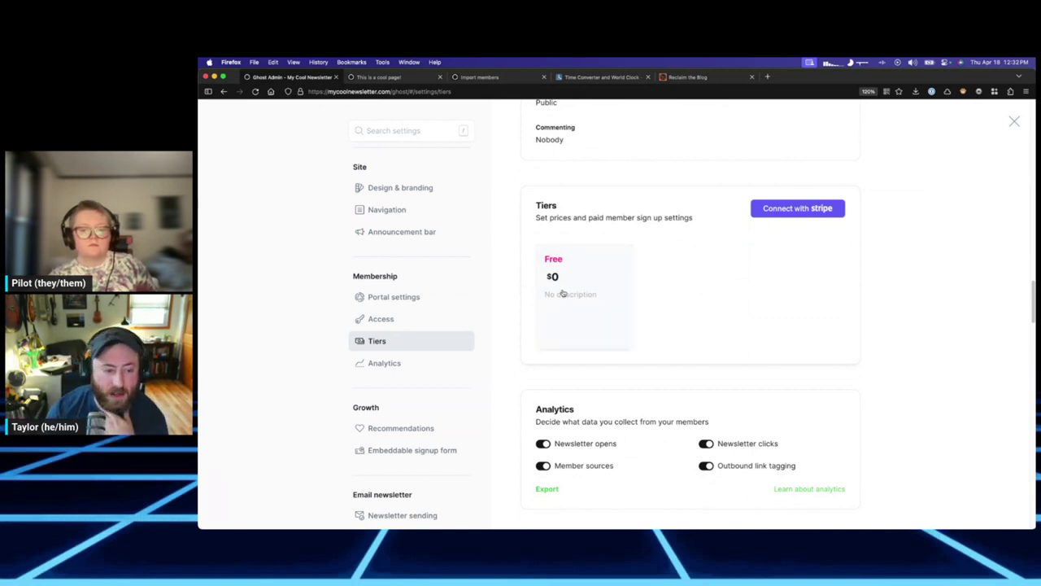
left_click(443, 319)
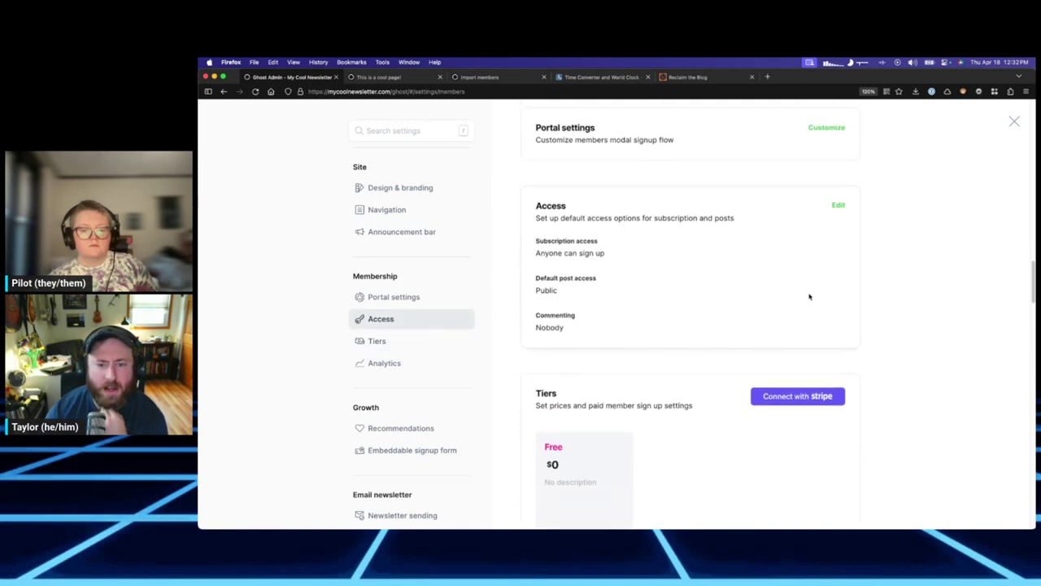
left_click(838, 205)
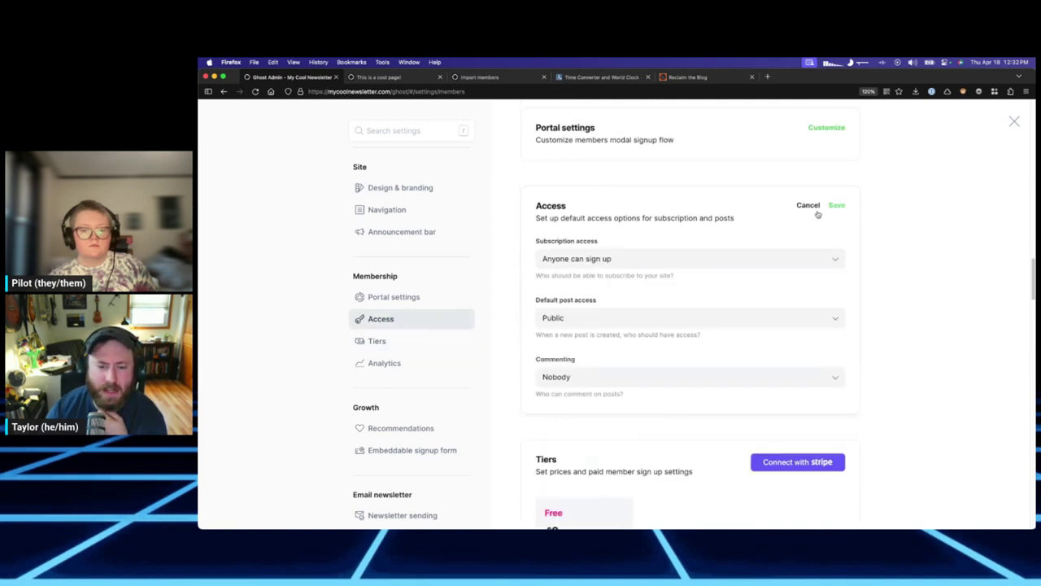
left_click(614, 317)
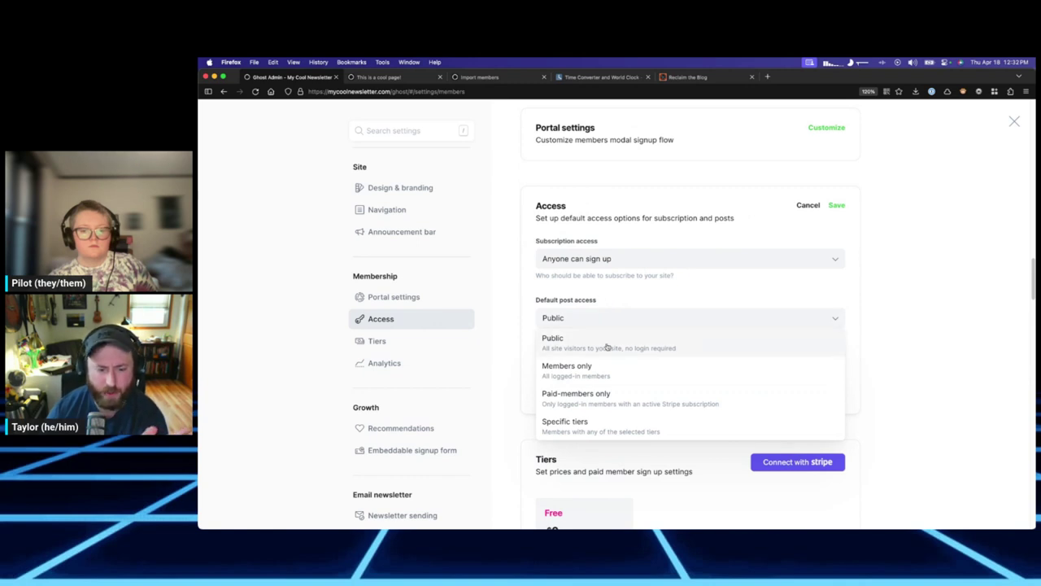
left_click(628, 299)
Set commenting to All members, then cancel to discard the Access changes.
left_click(610, 377)
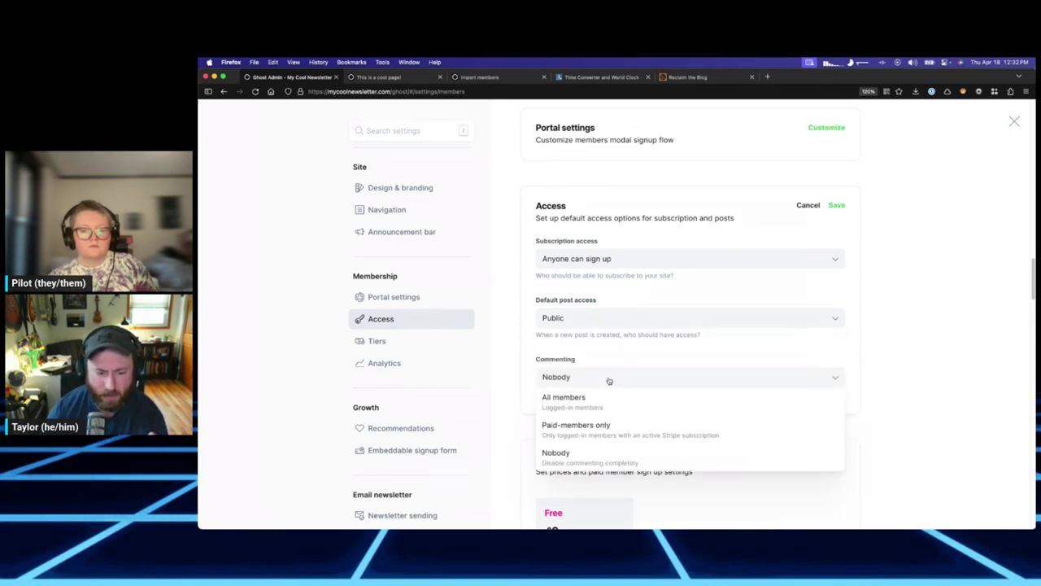
left_click(612, 380)
left_click(614, 379)
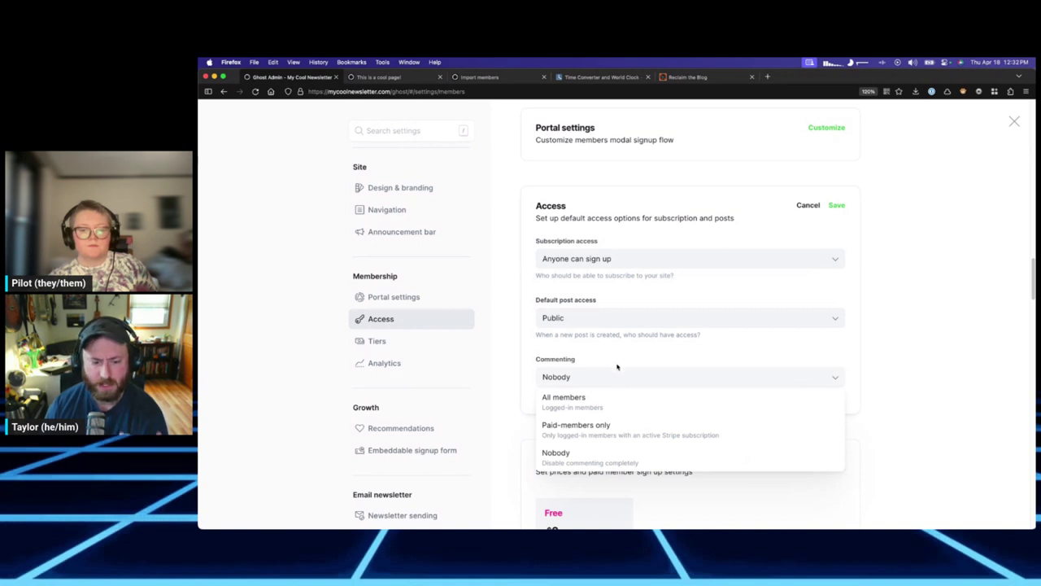
left_click(618, 378)
left_click(645, 383)
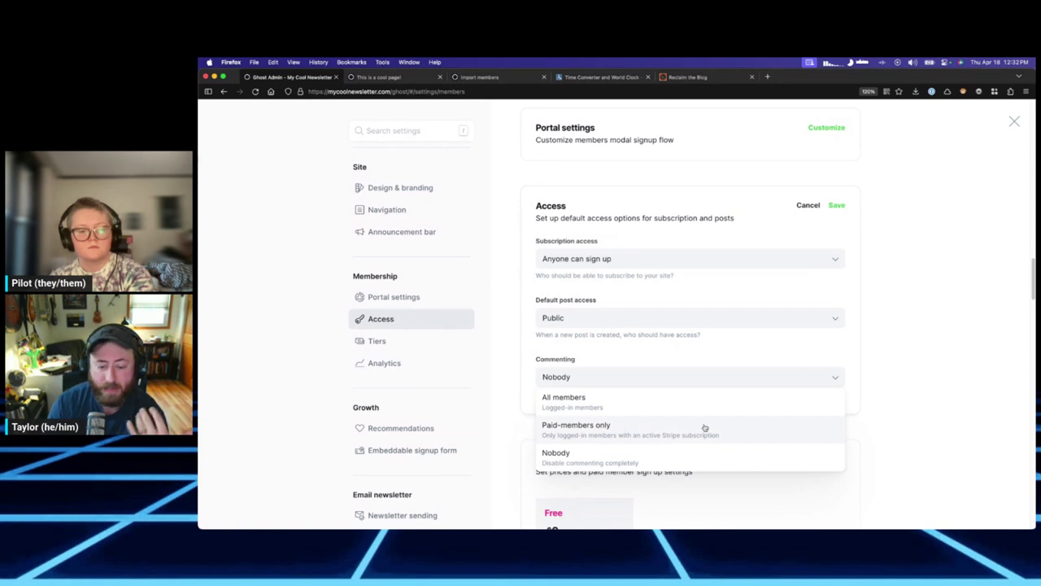
left_click(614, 400)
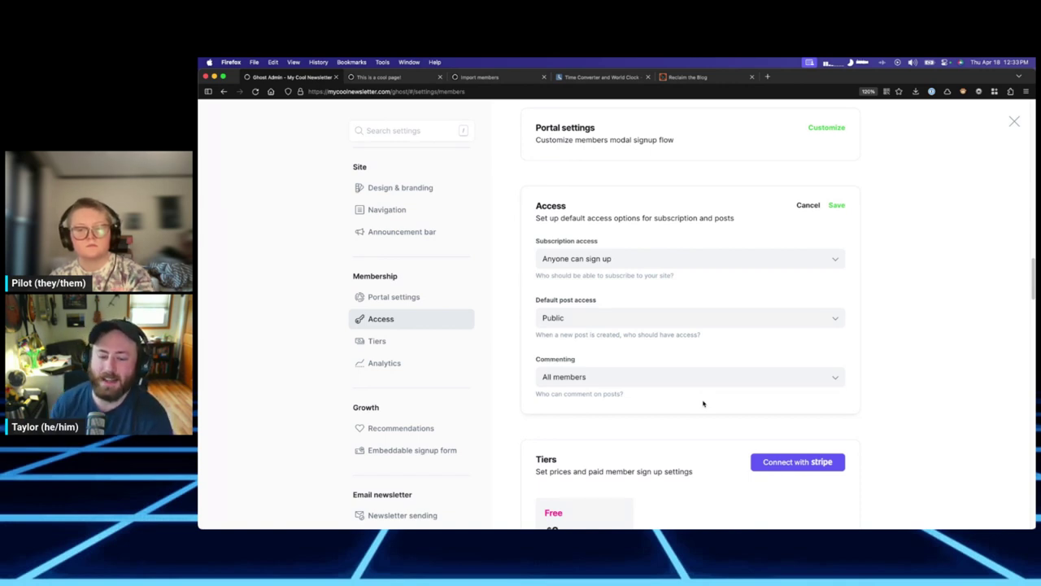
left_click(702, 379)
left_click(672, 396)
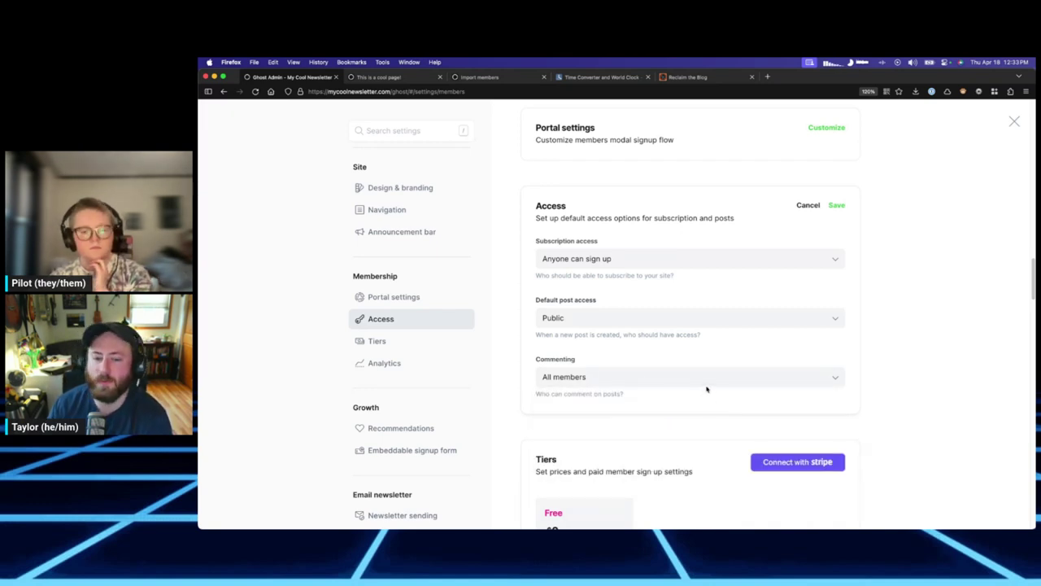
left_click(809, 207)
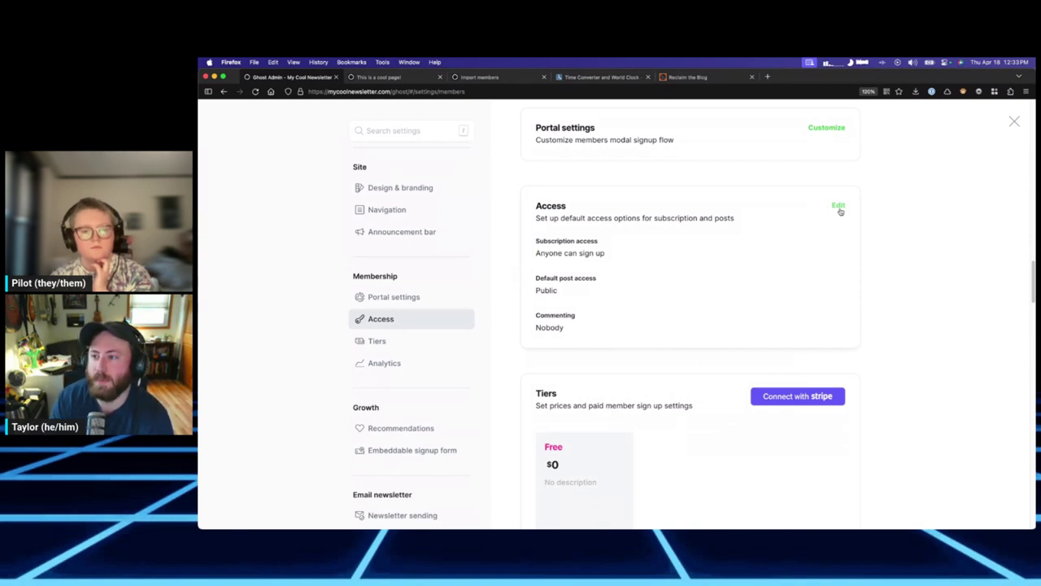
scroll(826, 238, "down", 1)
scroll(827, 238, "down", 2)
scroll(828, 236, "up", 4)
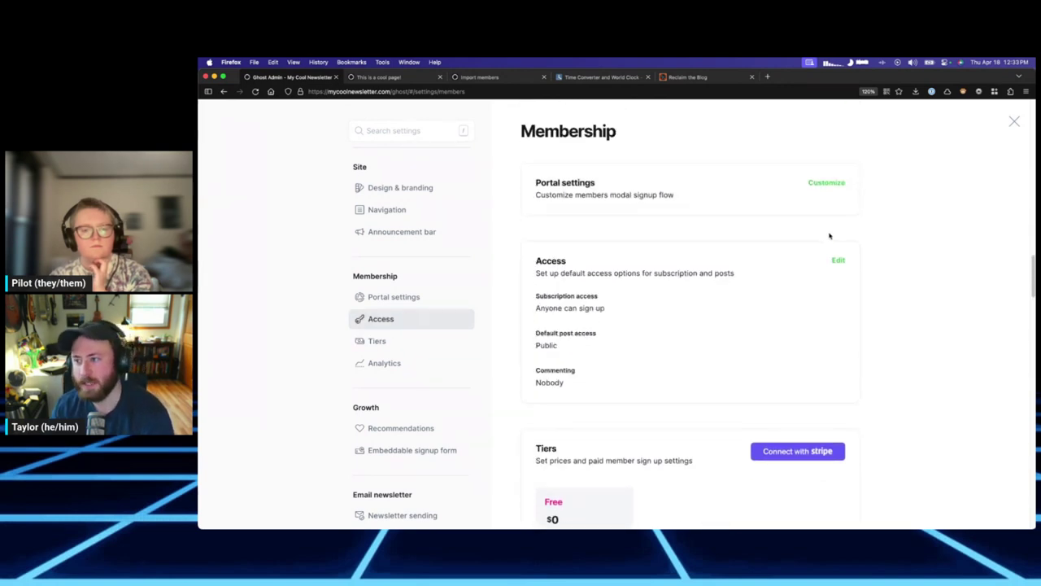
scroll(831, 242, "down", 3)
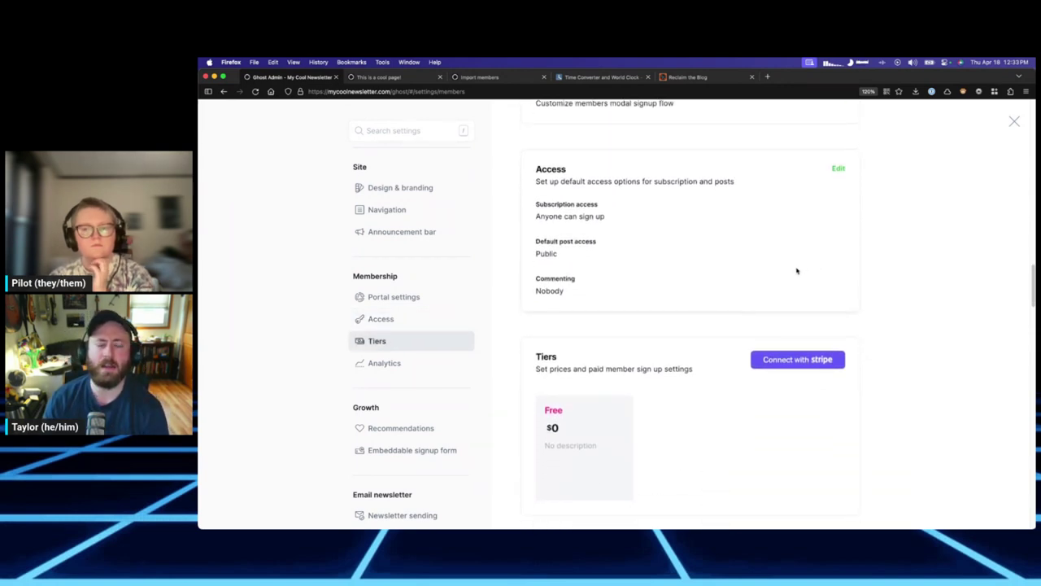
scroll(781, 281, "down", 3)
scroll(770, 283, "down", 2)
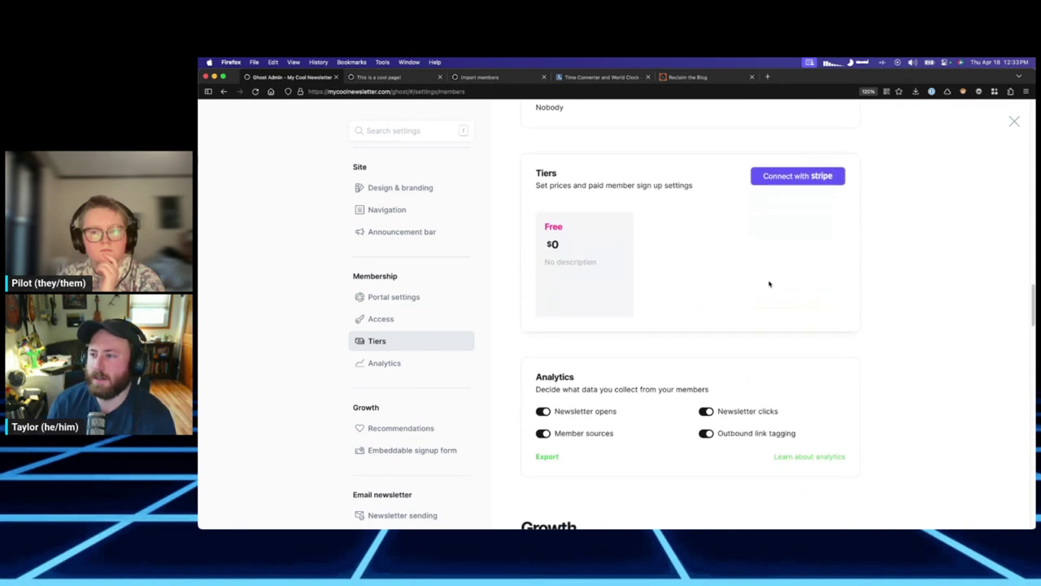
scroll(771, 270, "down", 3)
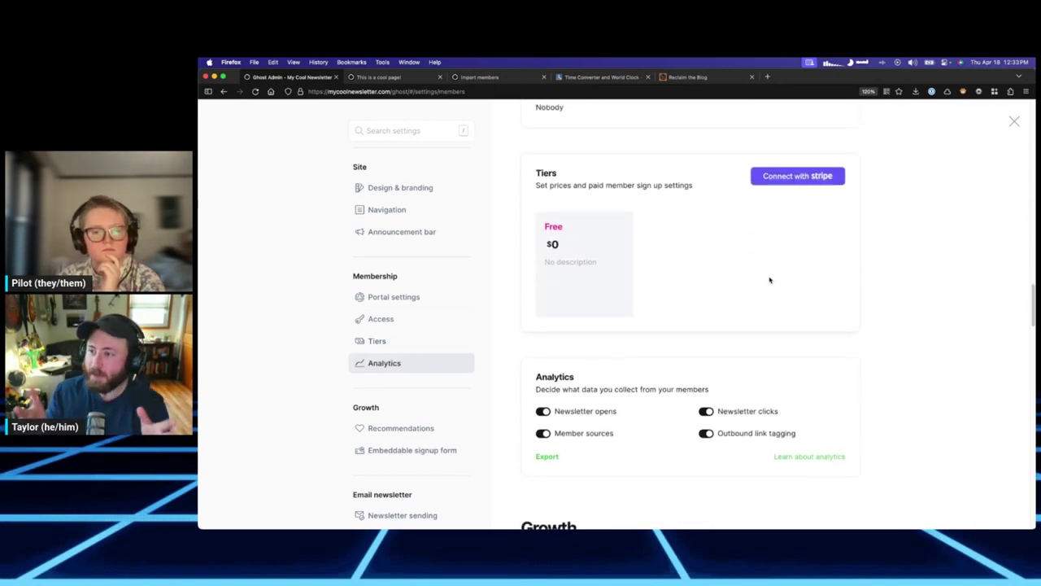
scroll(756, 259, "down", 5)
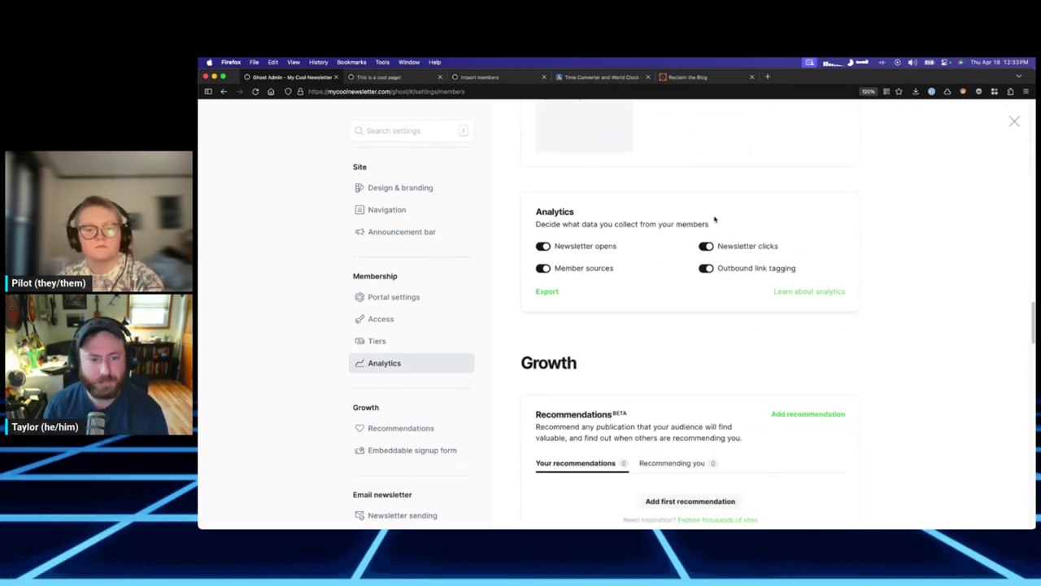
double_click(584, 224)
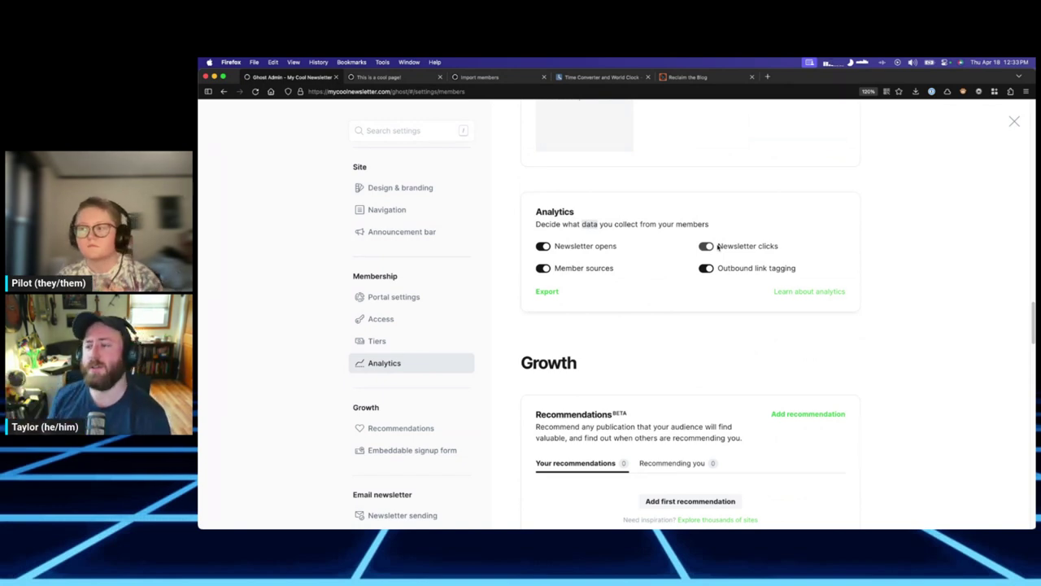
left_click(706, 245)
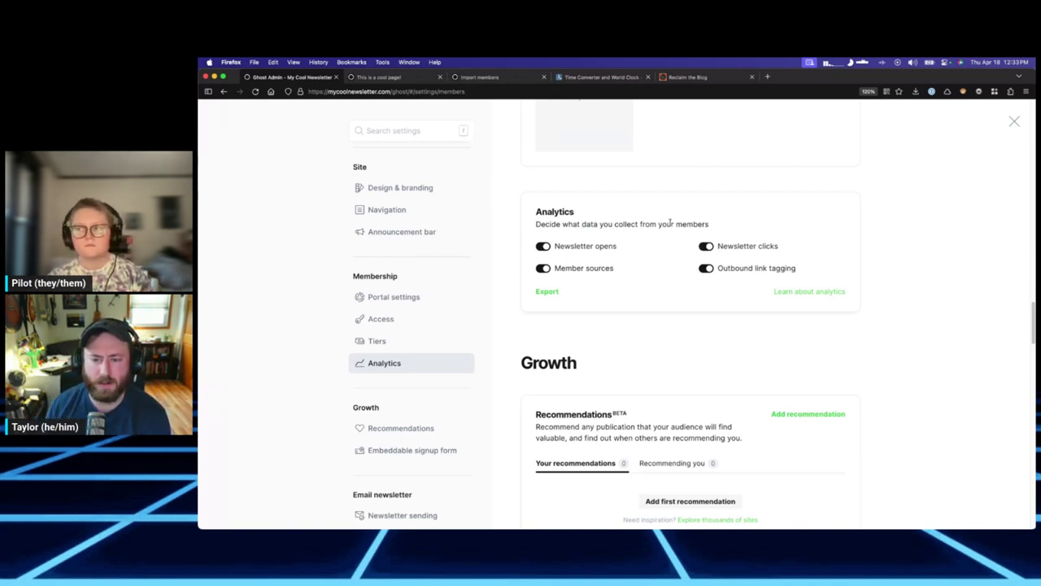
left_click(545, 249)
left_click(557, 246)
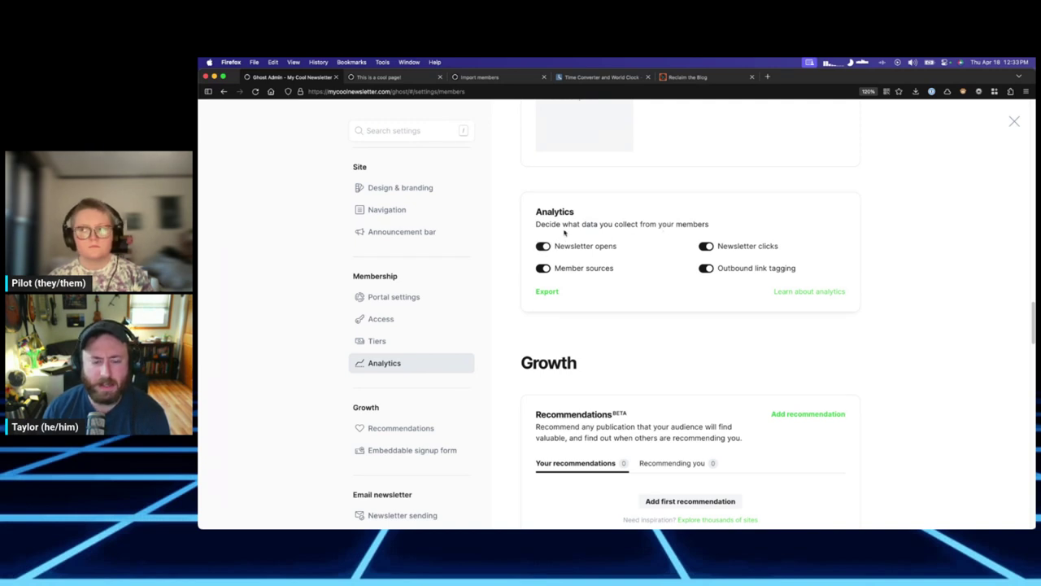
left_click(708, 245)
left_click(708, 246)
left_click(541, 246)
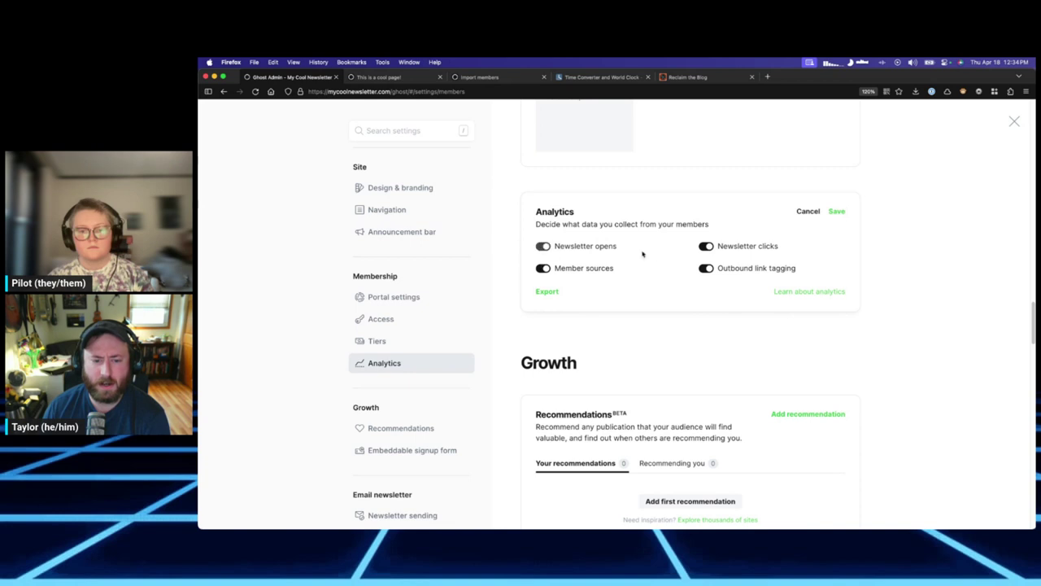
left_click(708, 268)
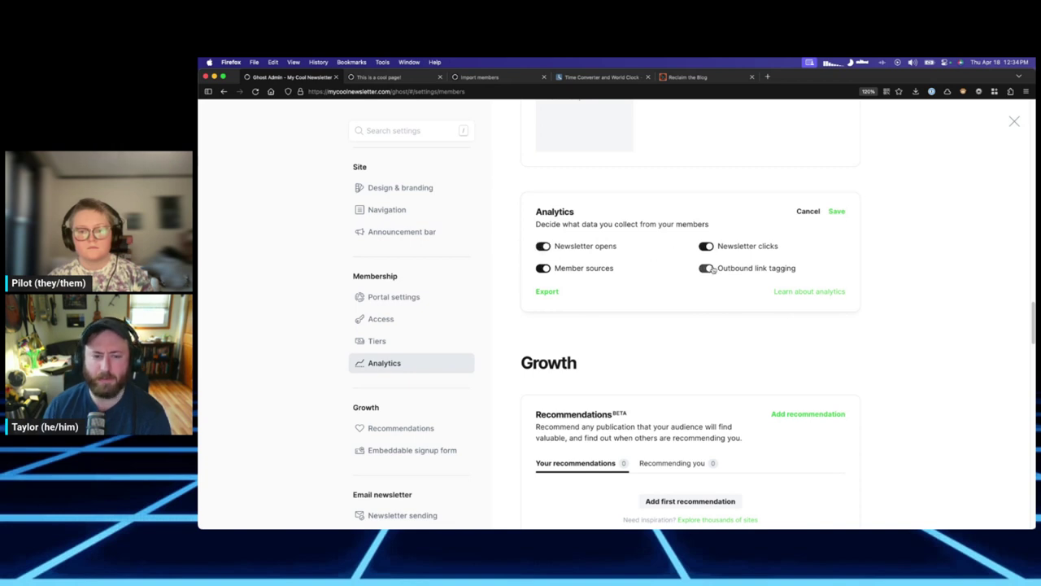
left_click(708, 269)
left_click(707, 247)
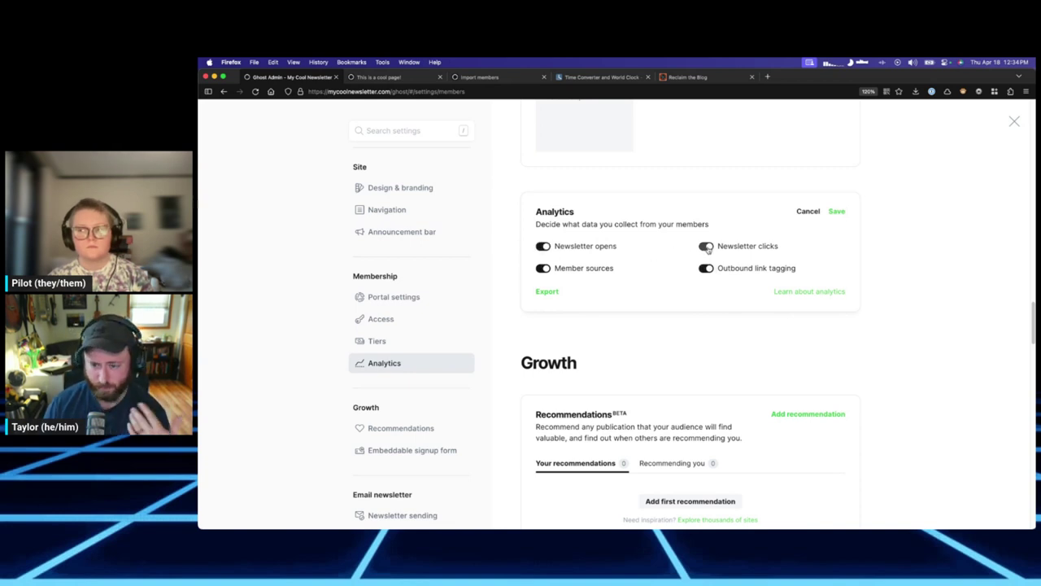
left_click(805, 213)
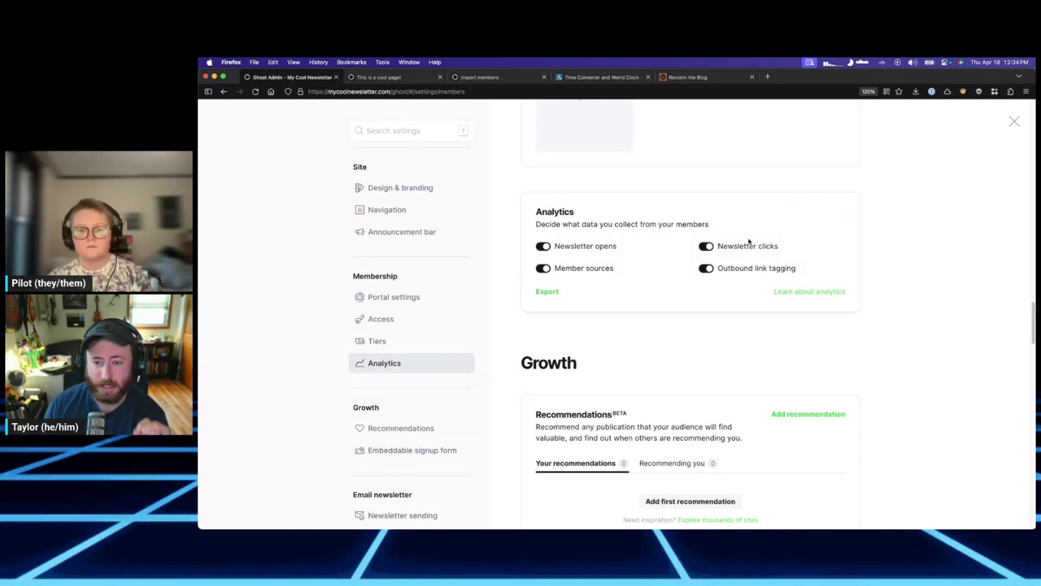
scroll(734, 328, "down", 2)
scroll(728, 267, "down", 1)
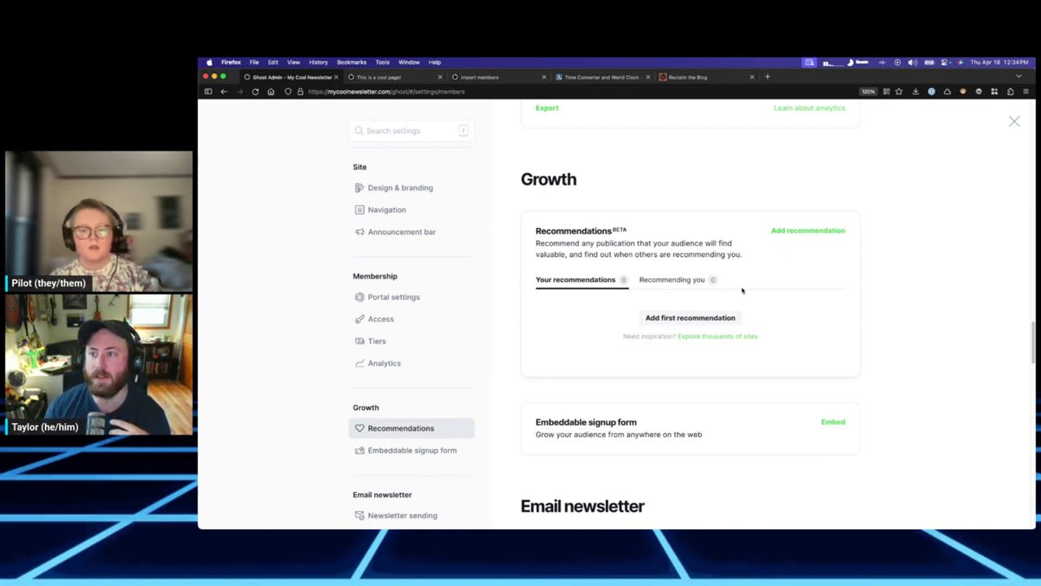
scroll(823, 298, "down", 3)
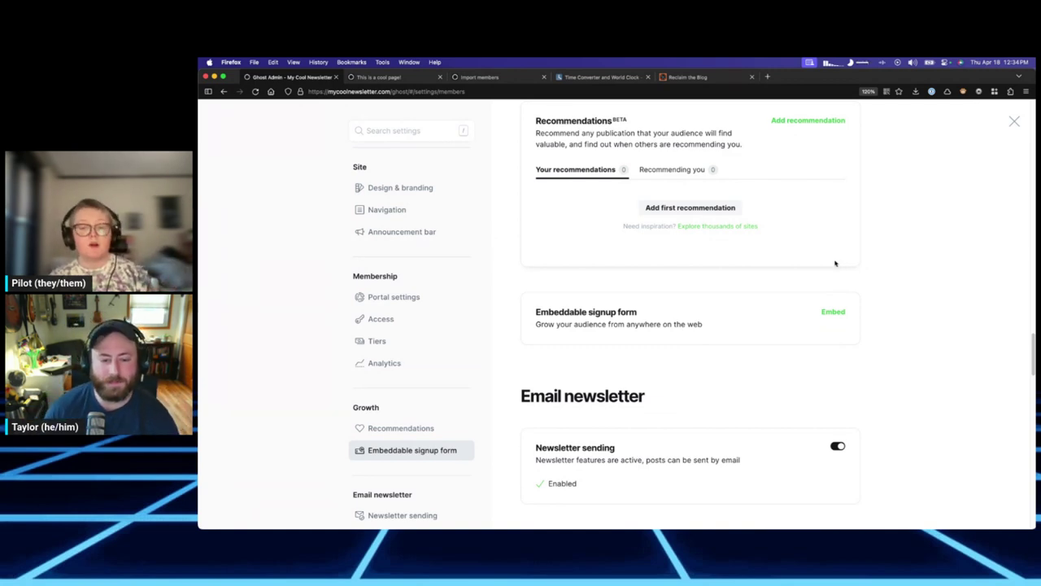
scroll(842, 307, "down", 1)
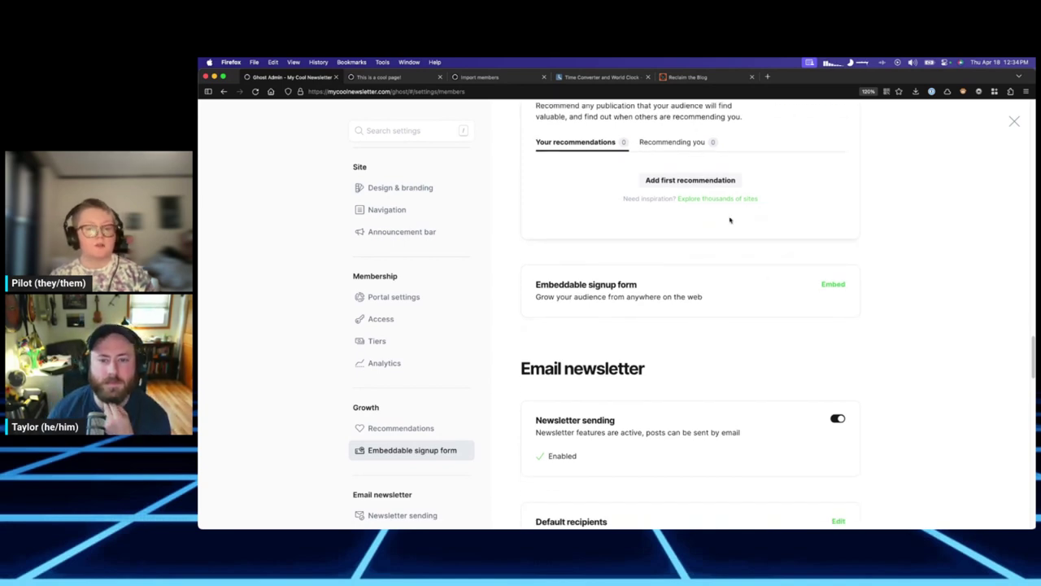
scroll(732, 226, "up", 2)
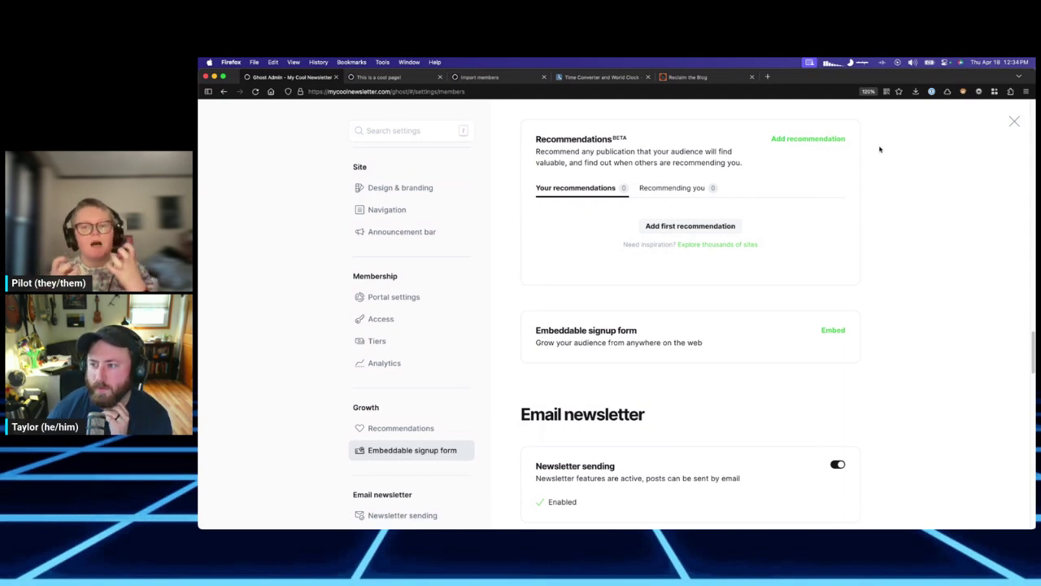
triple_click(729, 162)
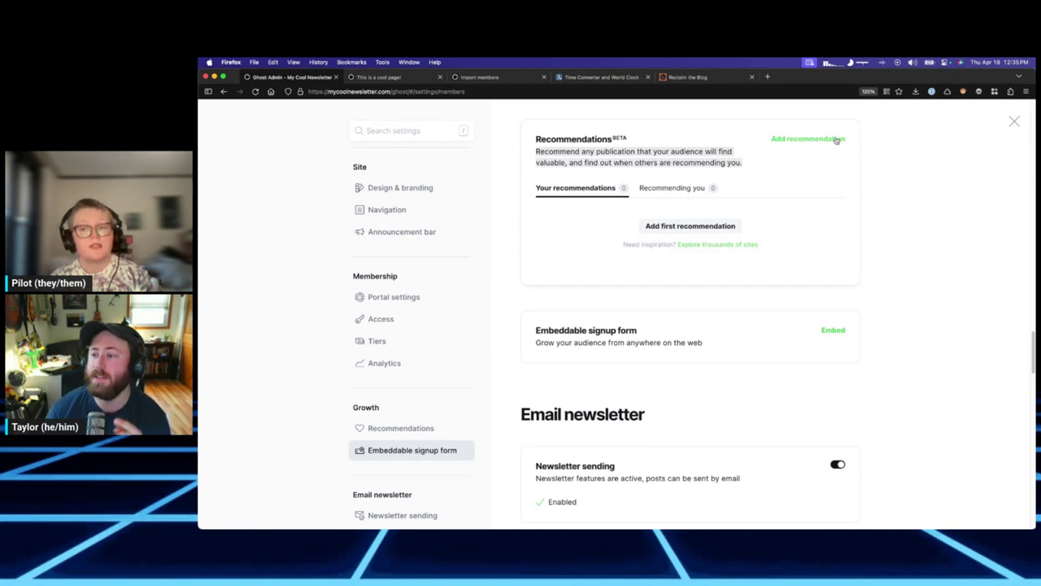
left_click(837, 138)
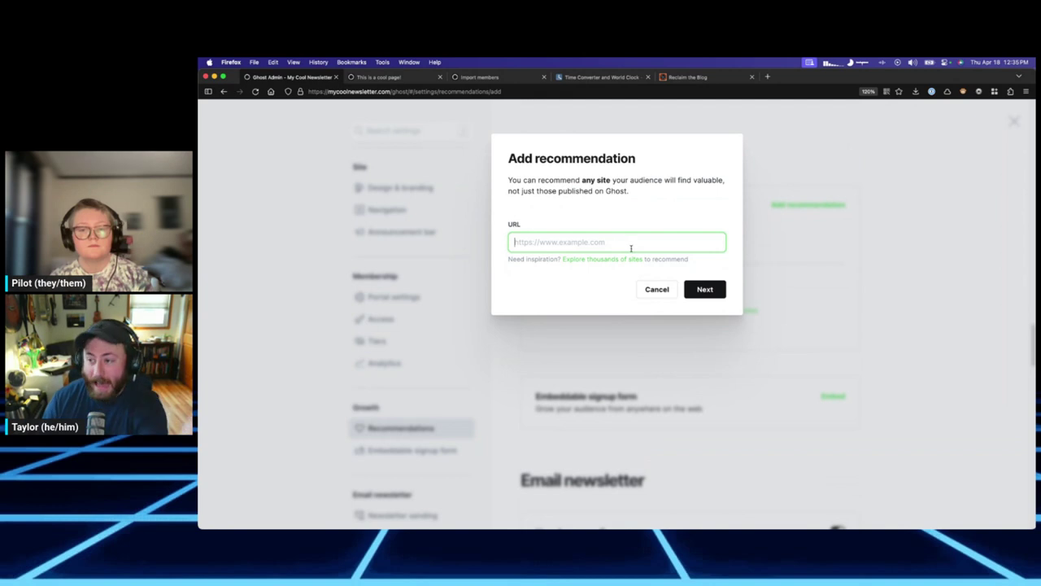
left_click(656, 289)
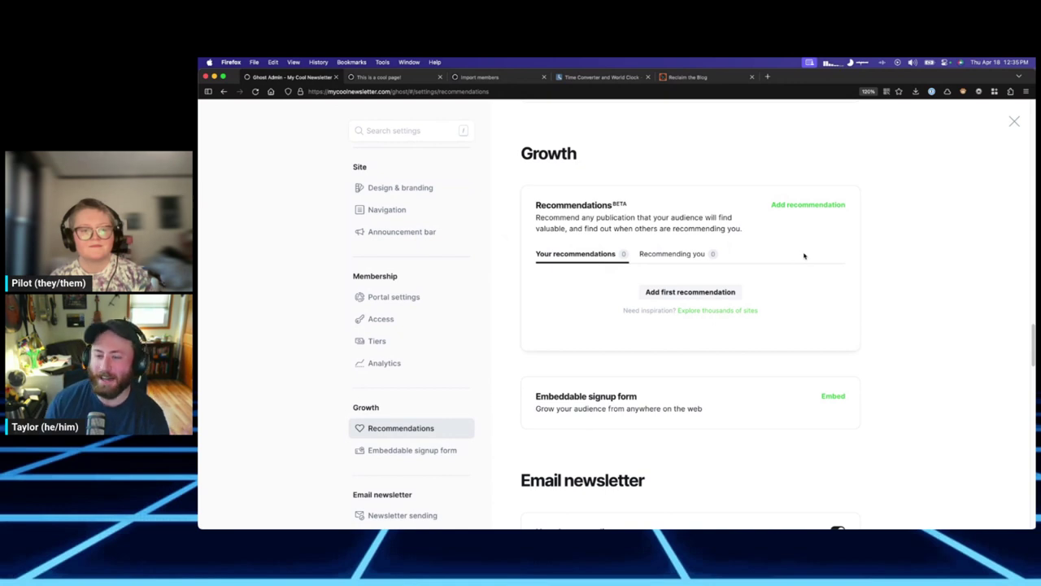
scroll(805, 269, "down", 5)
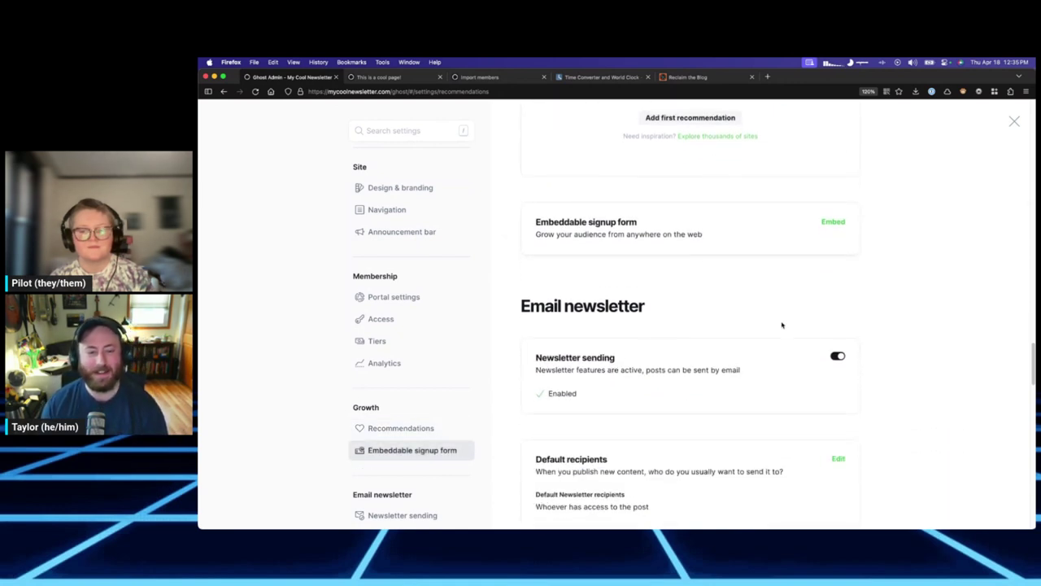
Open the Embed signup form, preview the Minimal layout, then switch back to Branded.
left_click(833, 224)
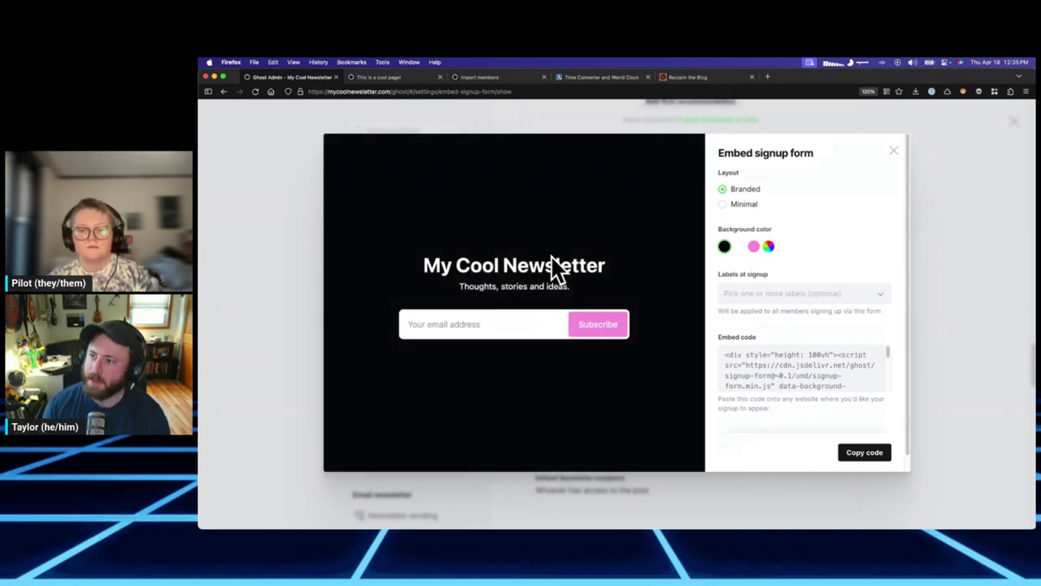
left_click(741, 204)
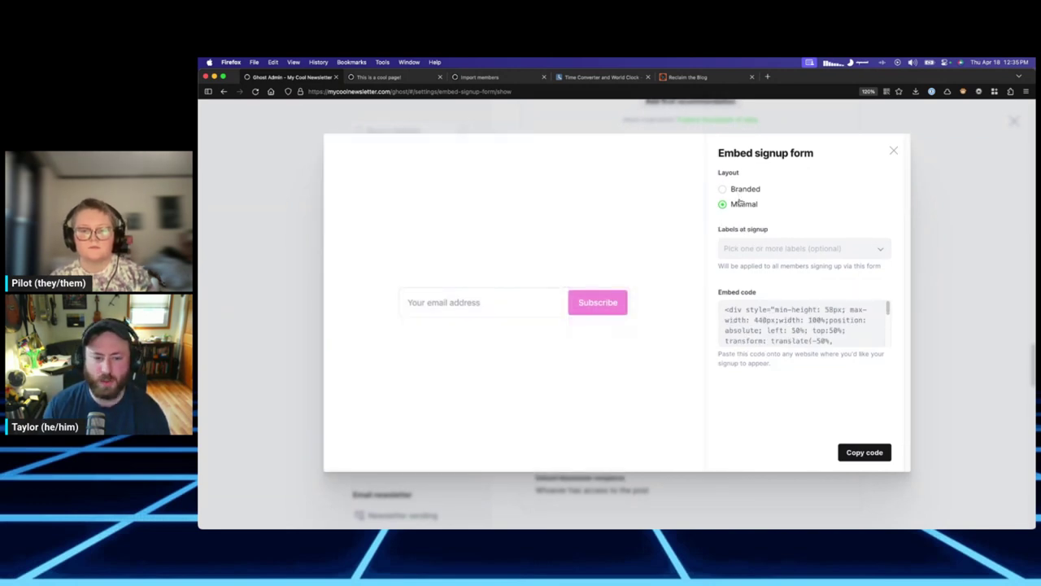
left_click(742, 190)
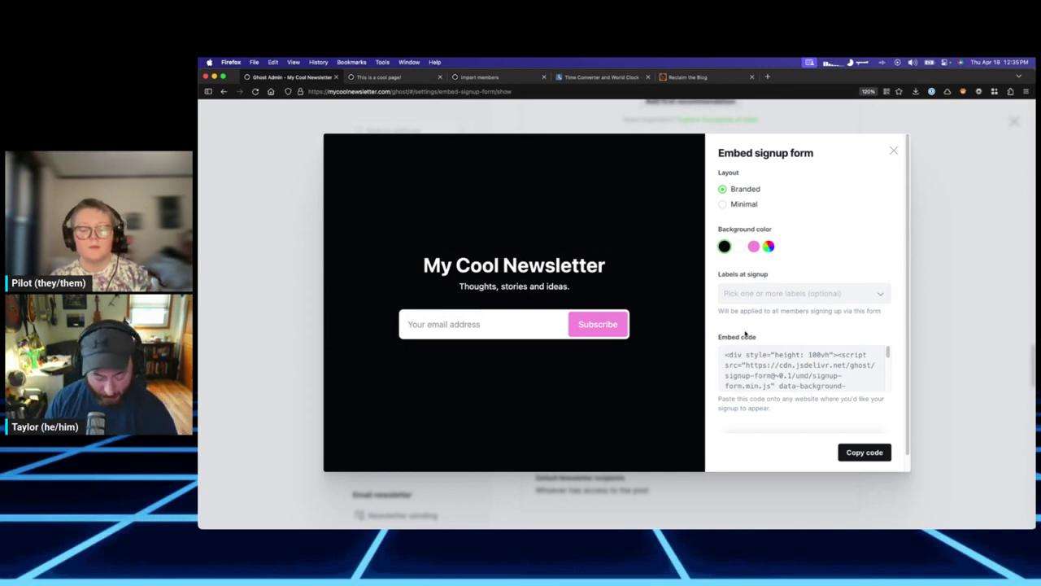
In a new browser tab, load reclaimed.tech after correcting the mistyped address.
key("super+t")
type("reclaimed.tehc")
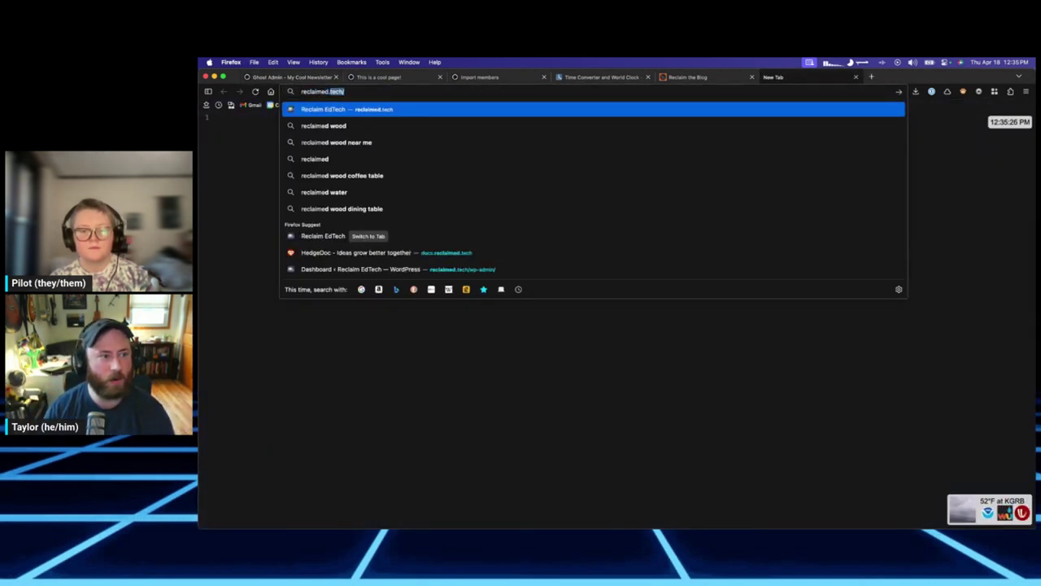
key("Return")
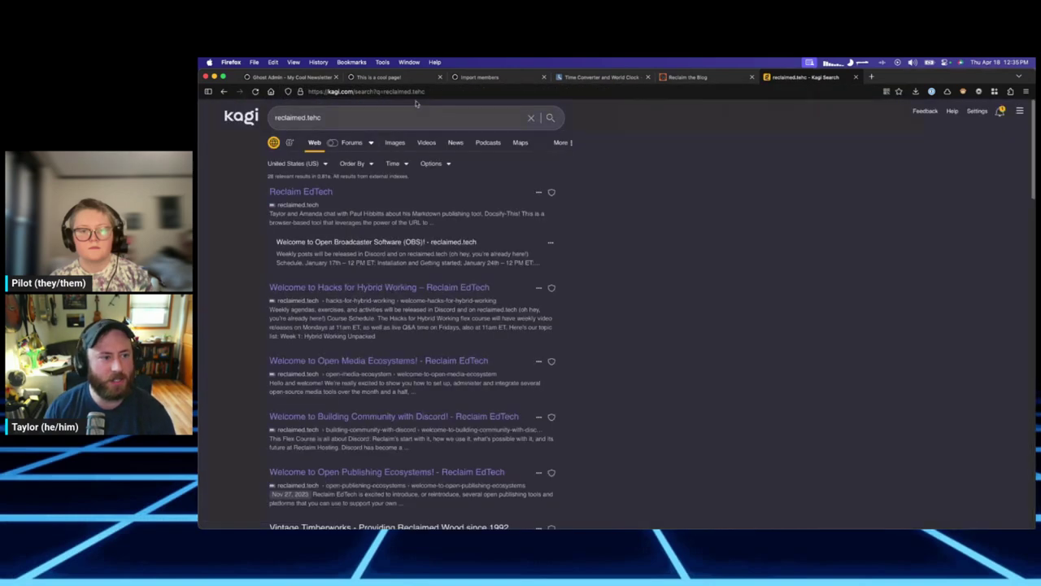
key("super+l")
type("reclaimed.tech/")
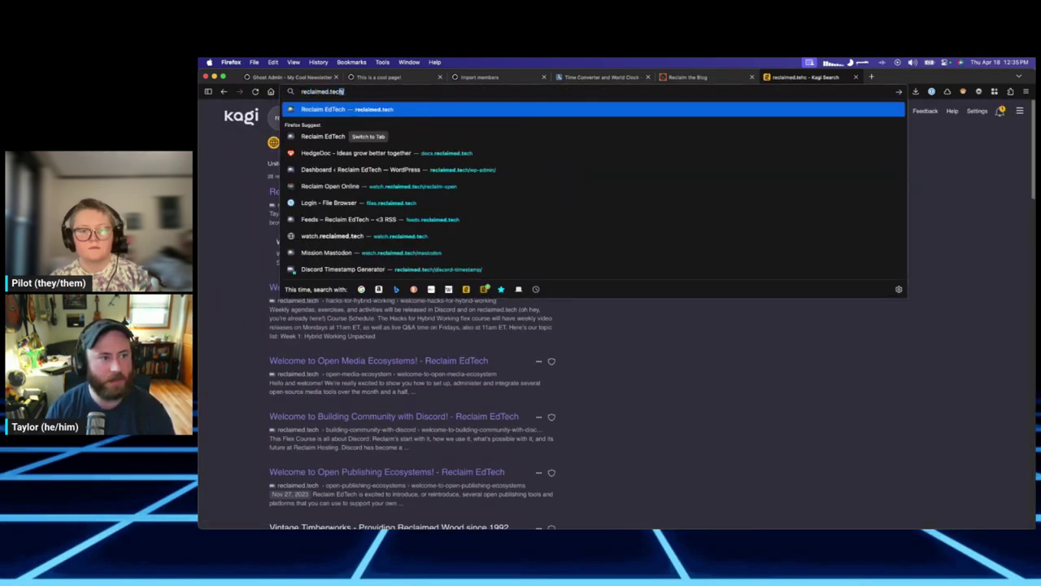
key("Return")
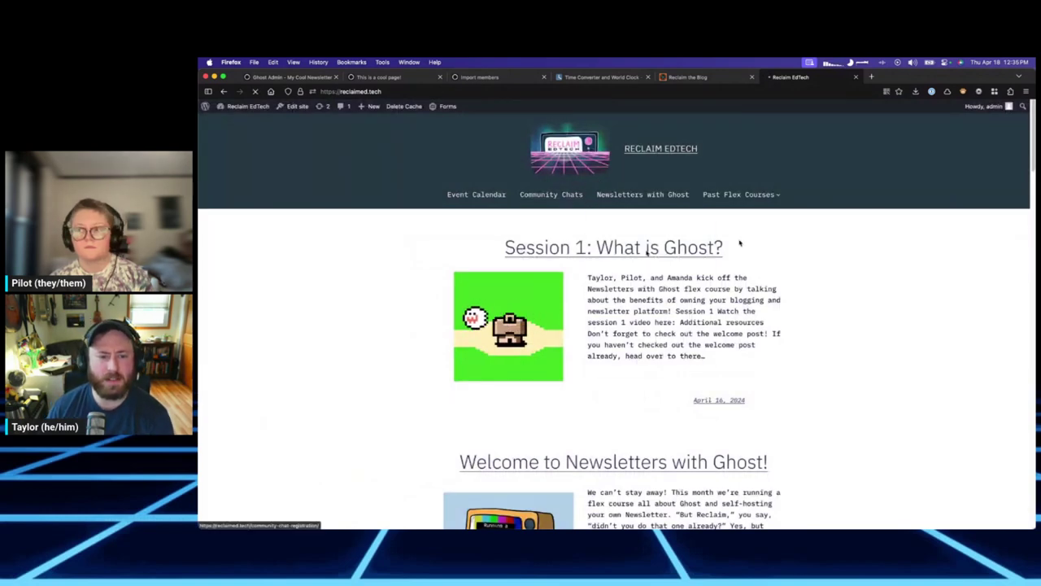
Open Community Chats and focus the email field of the embedded signup form.
right_click(586, 202)
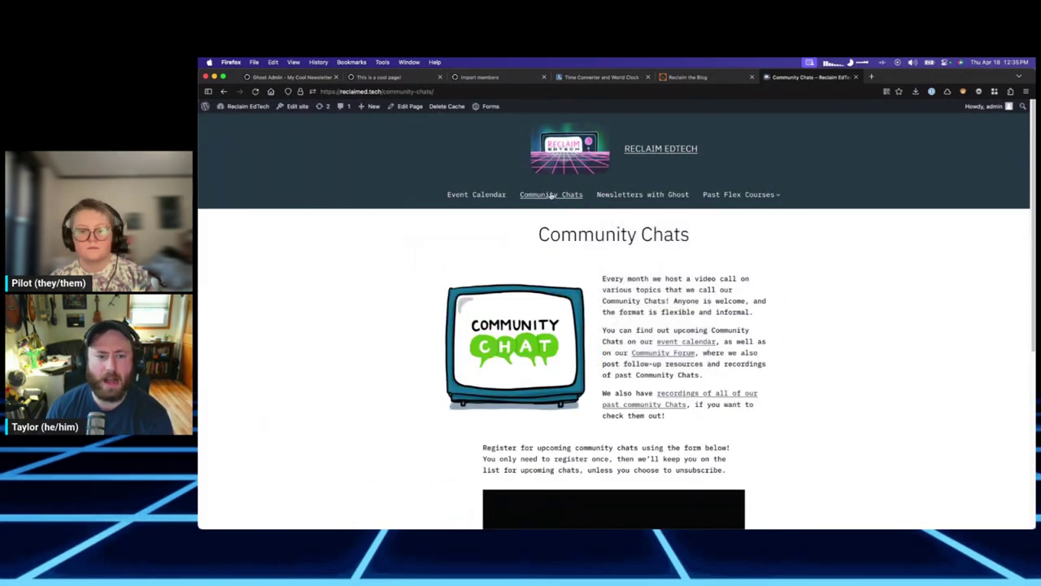
scroll(674, 240, "down", 1)
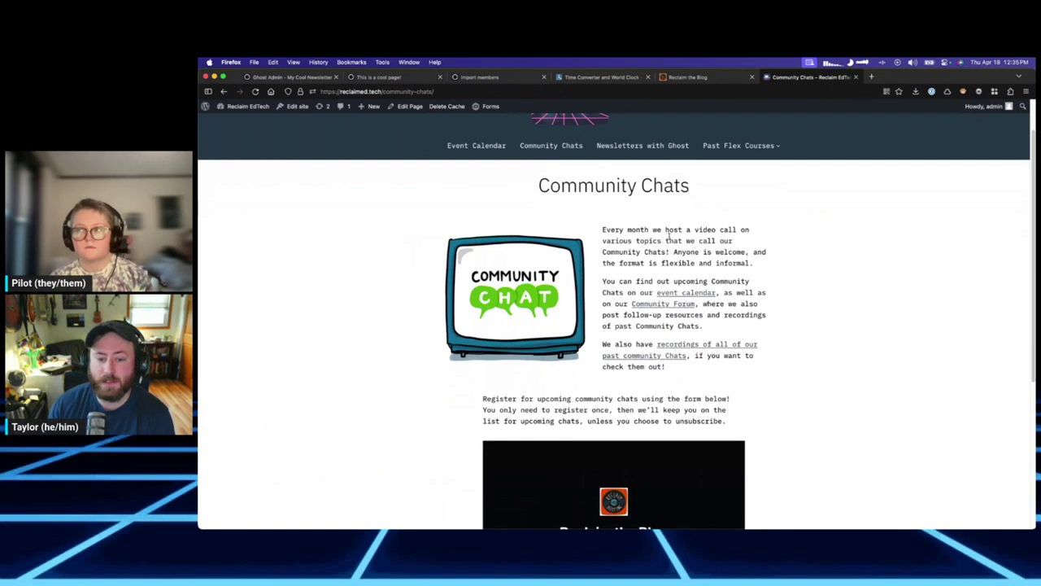
scroll(674, 240, "down", 2)
scroll(718, 258, "down", 1)
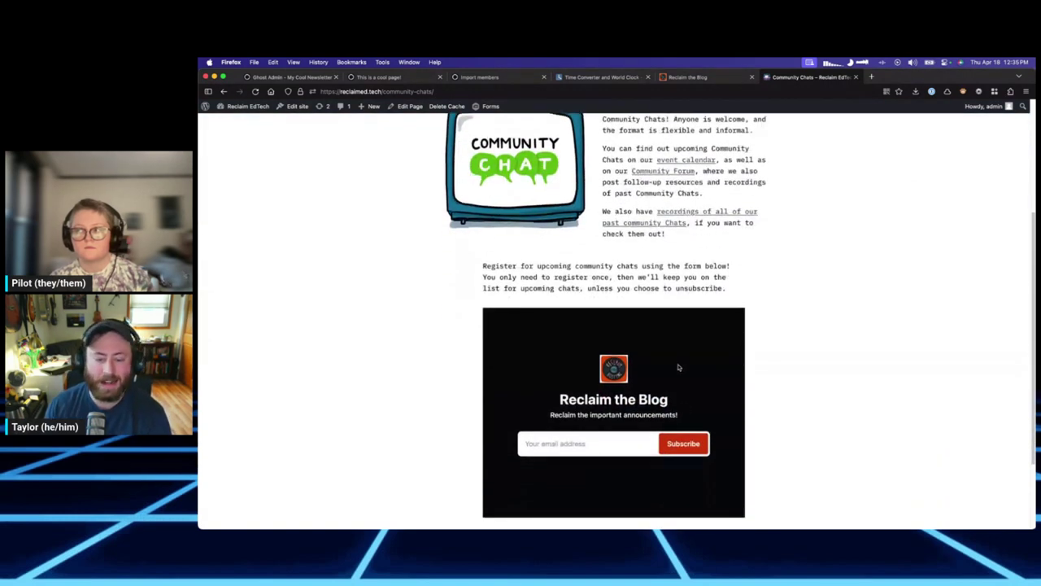
scroll(646, 395, "down", 1)
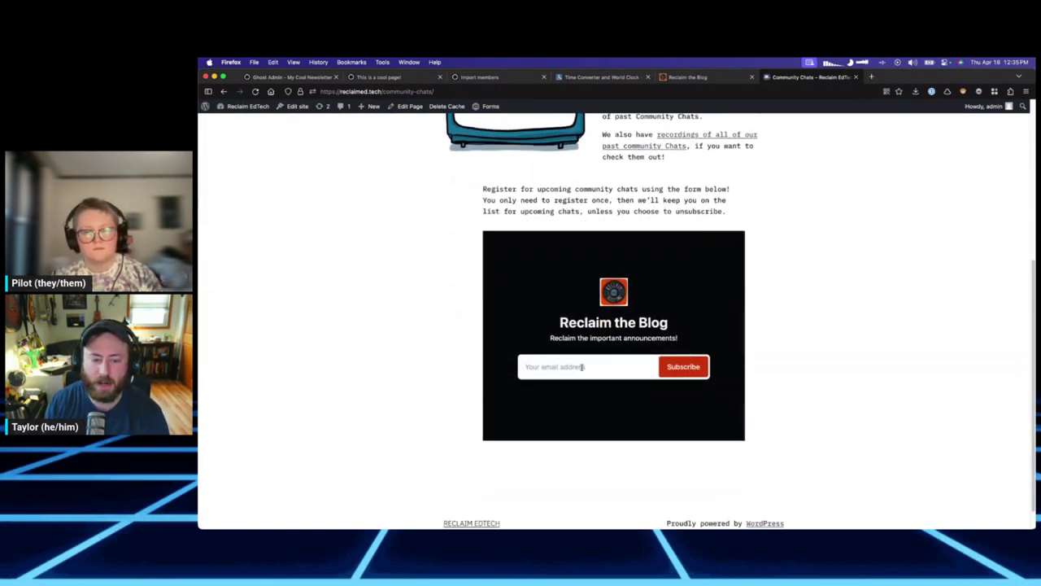
scroll(642, 162, "up", 1)
left_click(588, 429)
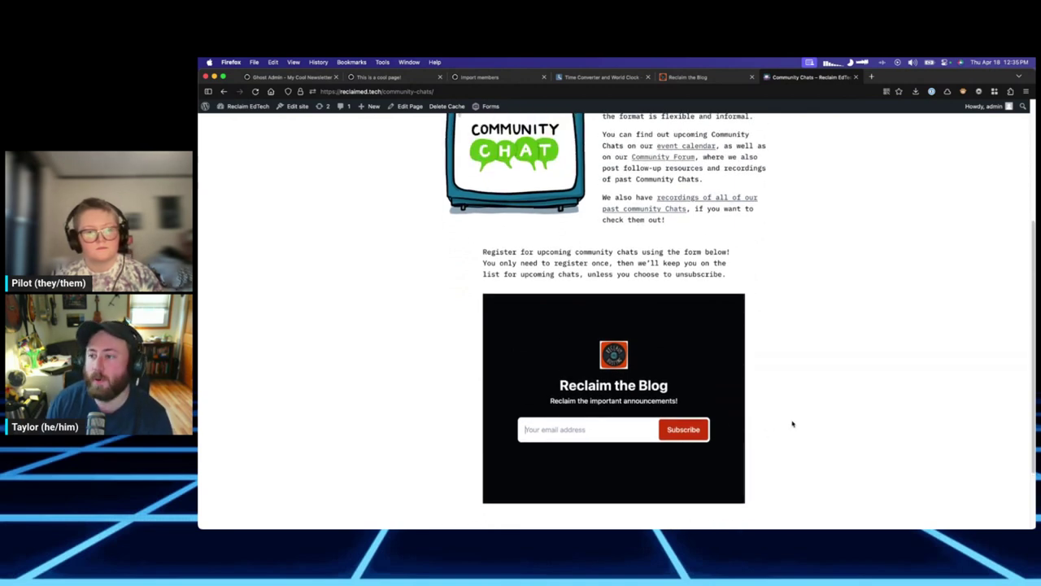
Switch through the open tabs back to the Ghost admin embed signup form.
left_click(689, 76)
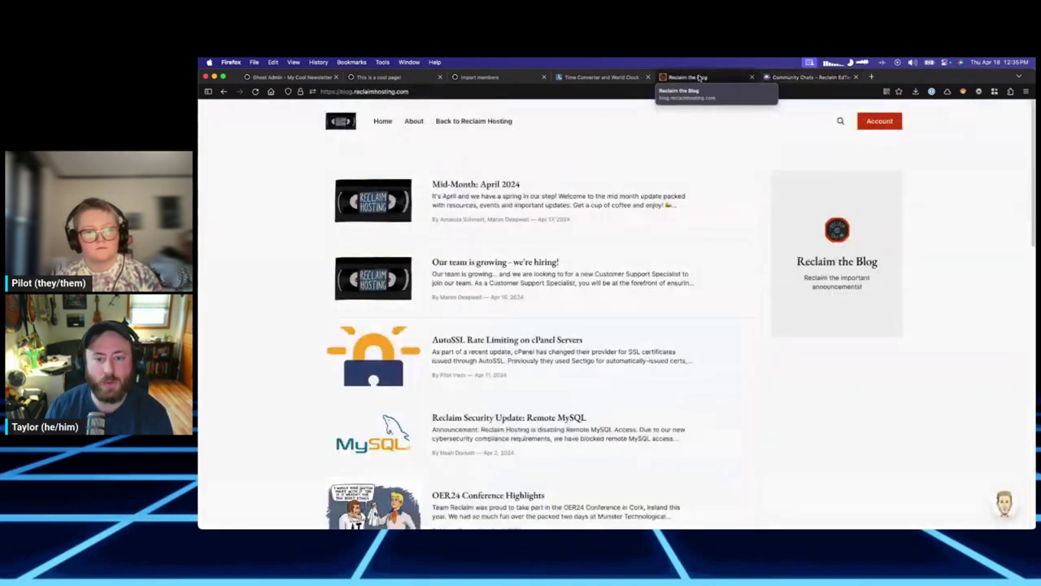
left_click(455, 77)
left_click(421, 78)
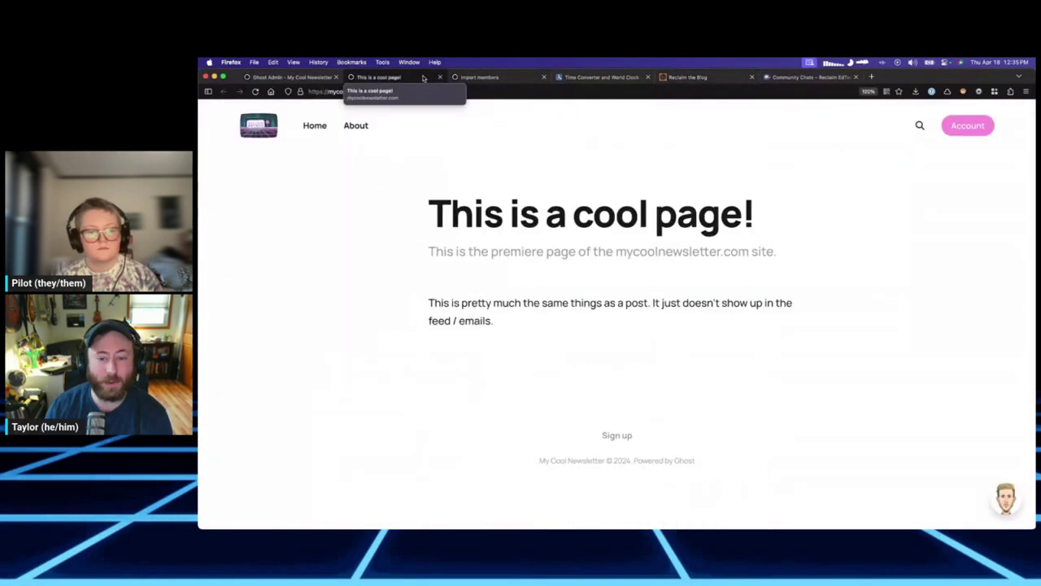
left_click(289, 77)
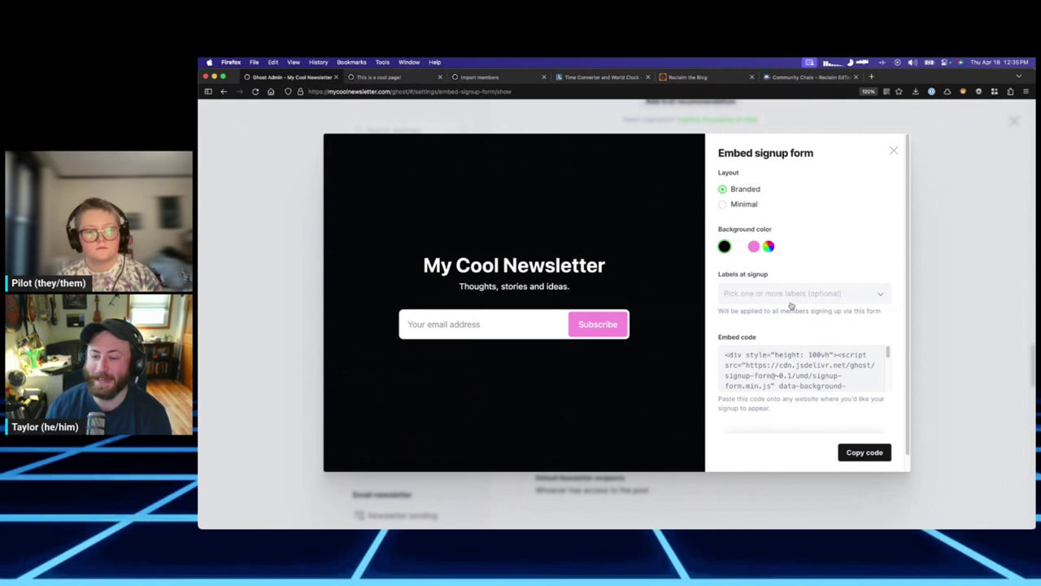
Open and close the Labels at signup list without choosing one, then pick the Minimal layout.
scroll(793, 308, "down", 1)
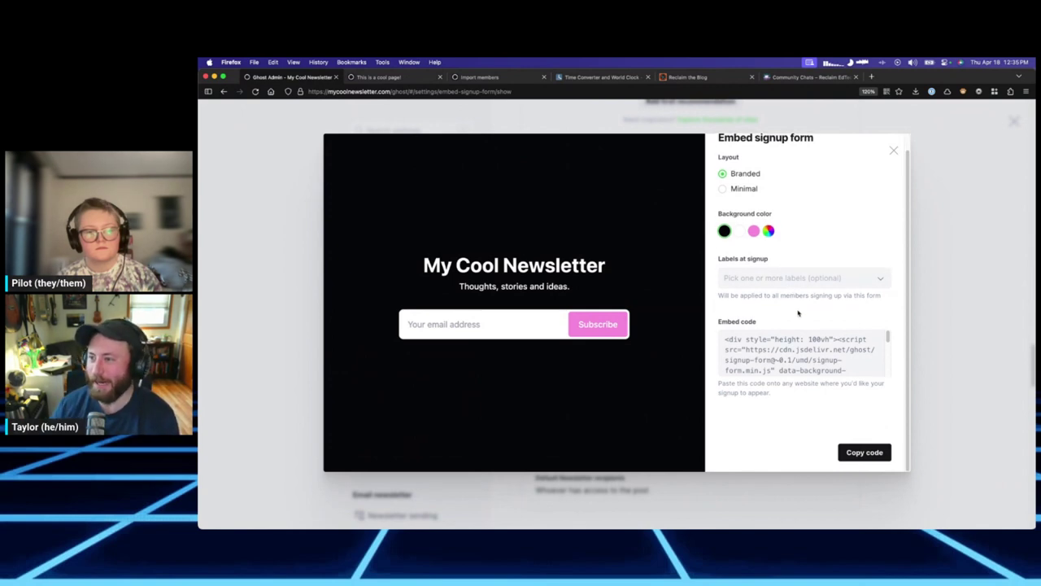
scroll(801, 354, "down", 4)
scroll(801, 354, "up", 4)
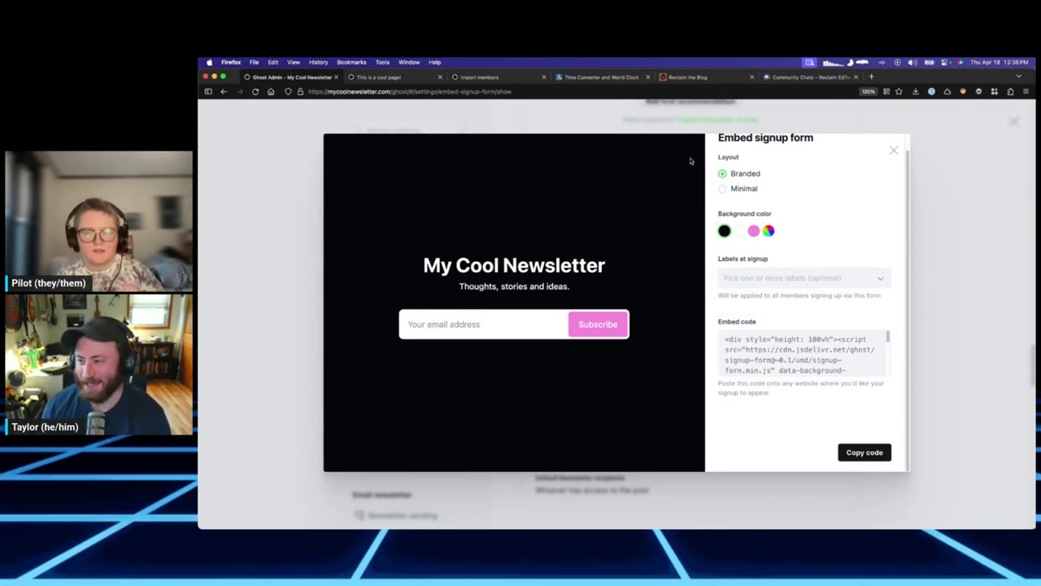
left_click(786, 279)
left_click(805, 257)
left_click(772, 279)
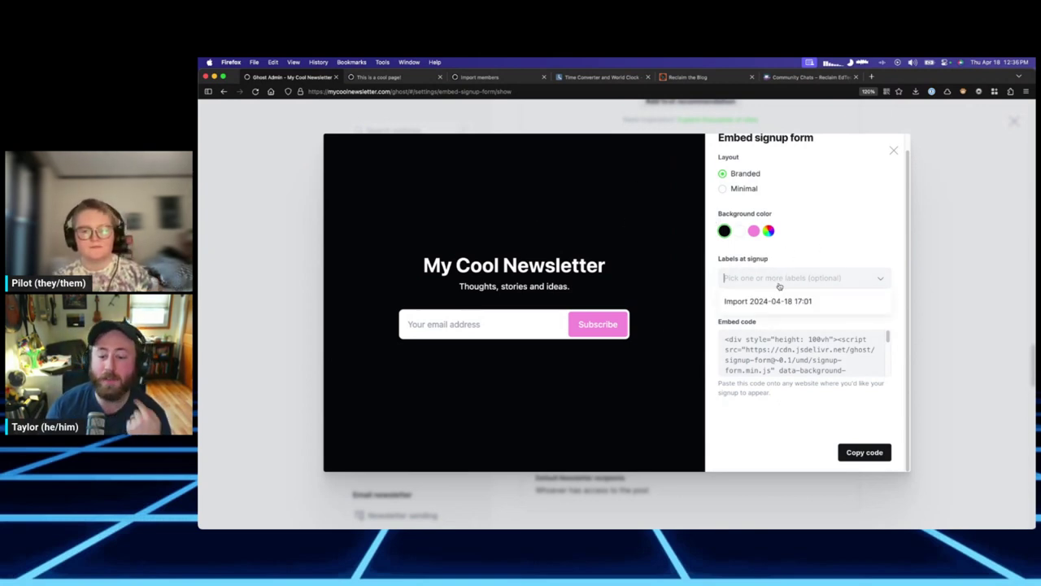
left_click(800, 260)
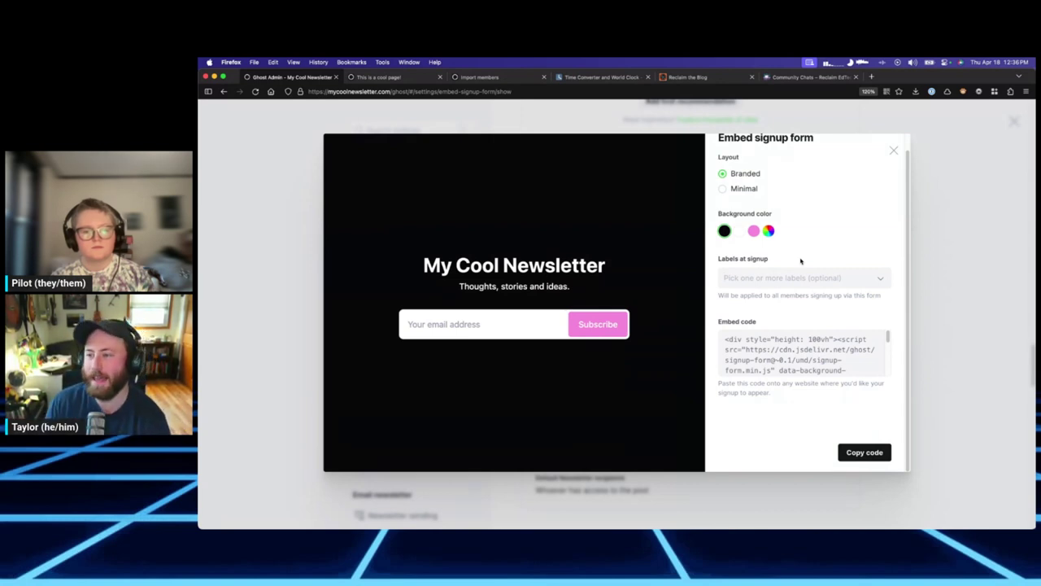
left_click(736, 189)
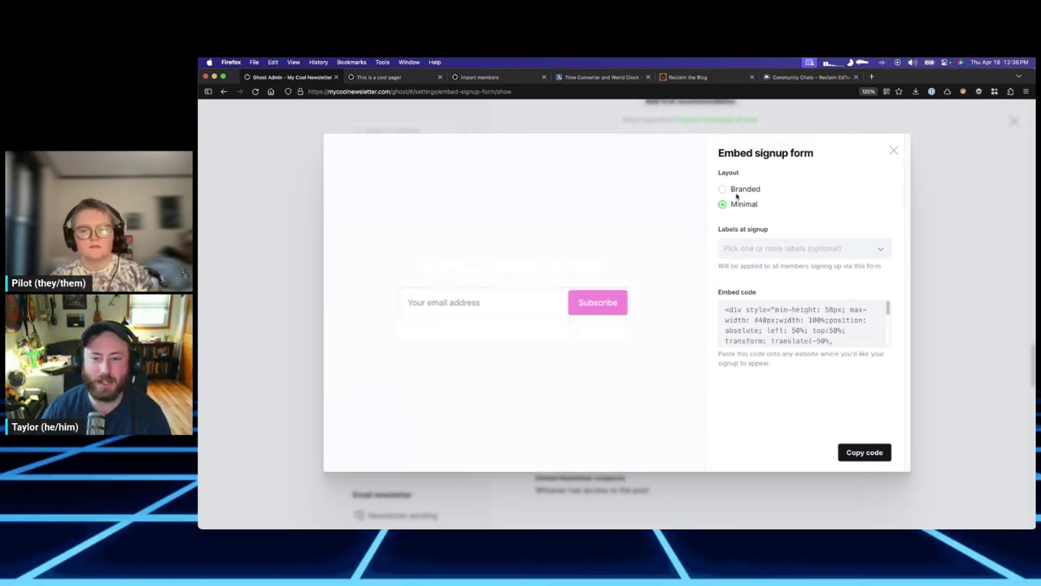
Close the Embed signup form and scroll past the Email newsletter and Mailgun settings.
left_click(893, 150)
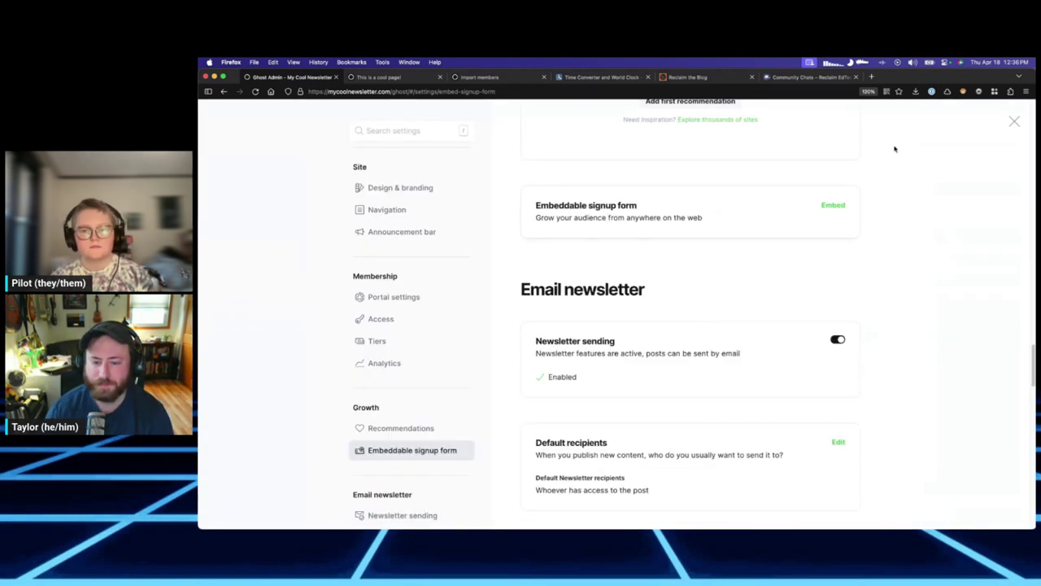
scroll(641, 428, "down", 2)
scroll(651, 371, "down", 5)
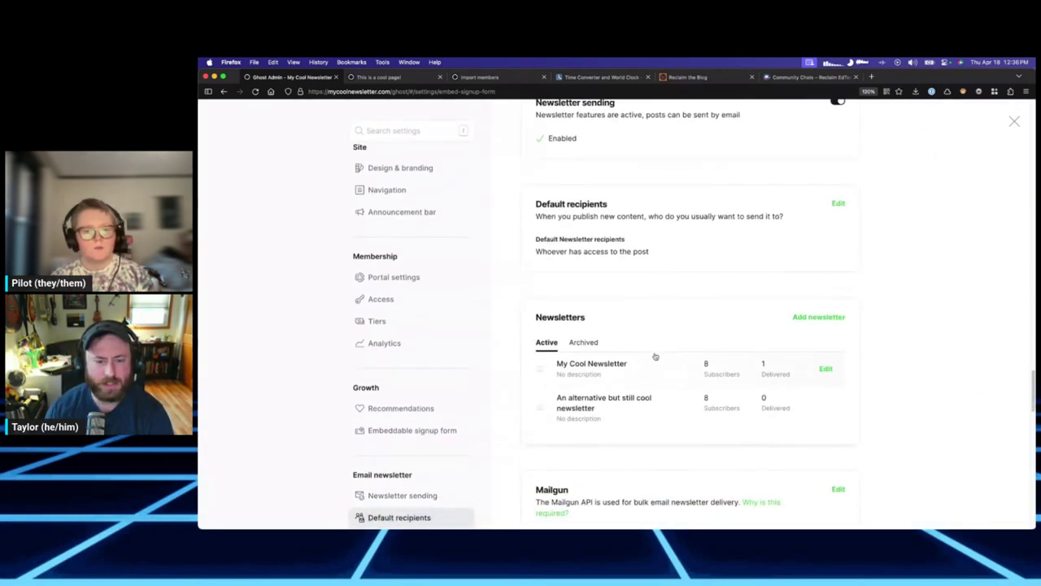
scroll(675, 363, "down", 2)
scroll(667, 342, "up", 3)
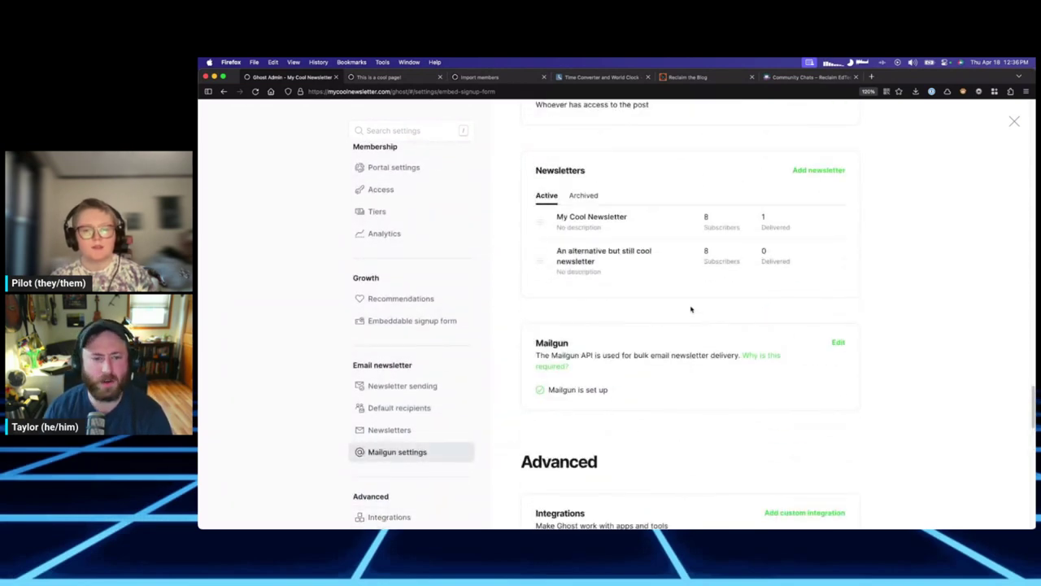
scroll(691, 305, "down", 4)
scroll(688, 304, "up", 3)
scroll(667, 309, "down", 3)
scroll(668, 291, "down", 2)
scroll(414, 441, "down", 2)
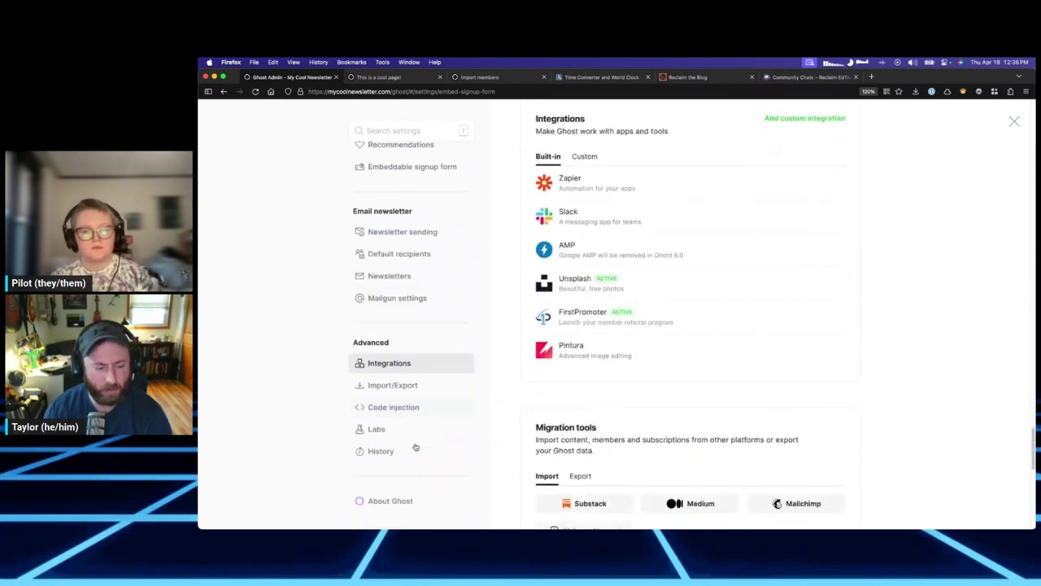
scroll(681, 316, "up", 1)
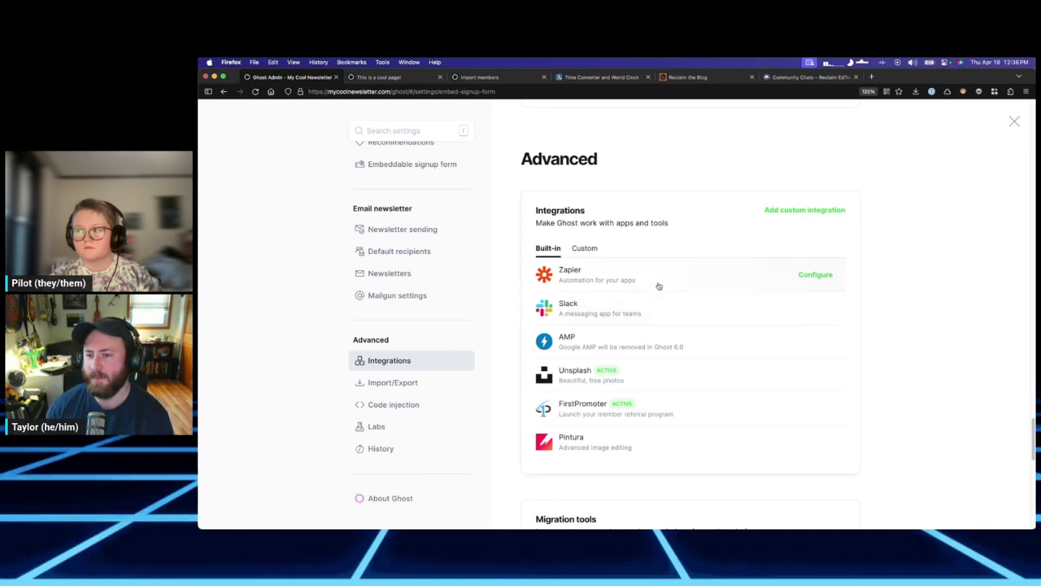
Scroll to Advanced Integrations and start adding a custom integration.
scroll(618, 254, "down", 1)
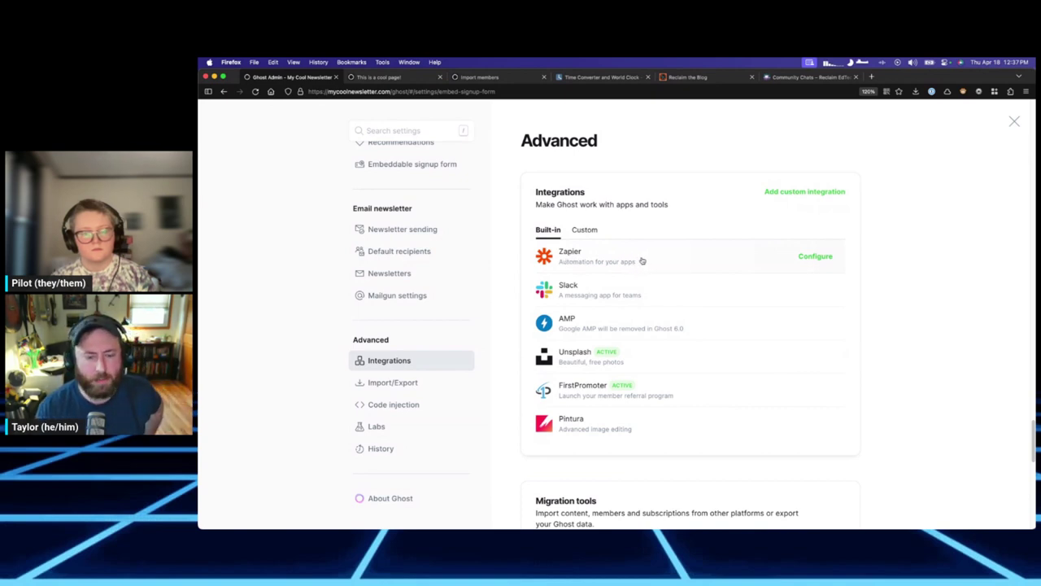
scroll(598, 304, "down", 1)
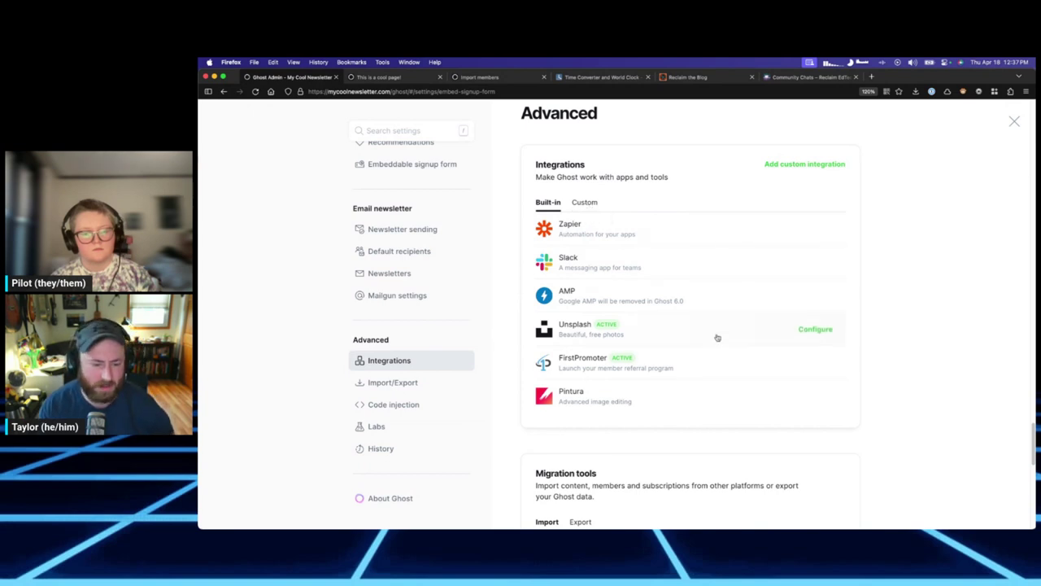
scroll(716, 350, "down", 2)
scroll(713, 367, "up", 2)
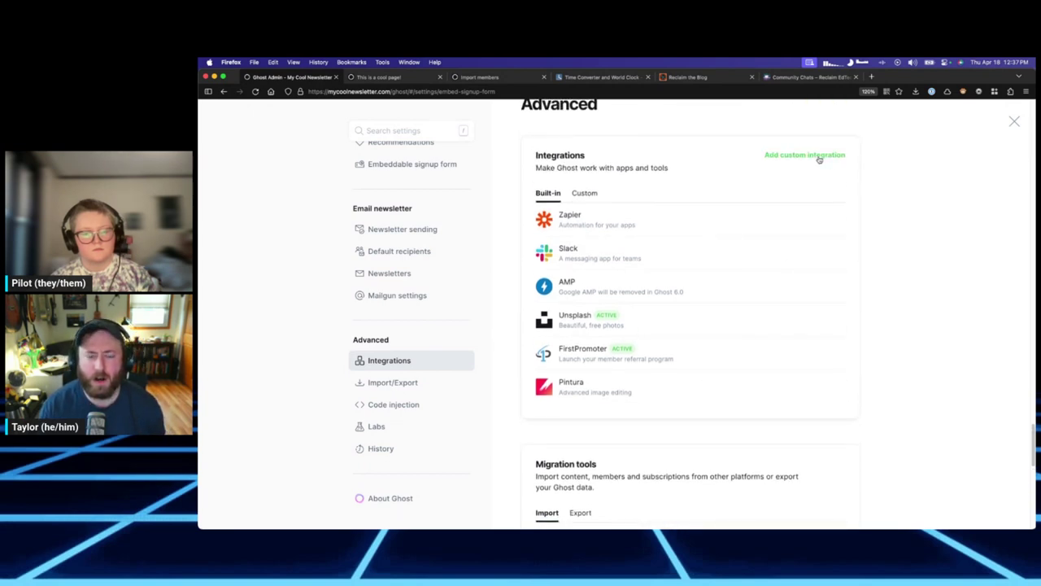
left_click(819, 156)
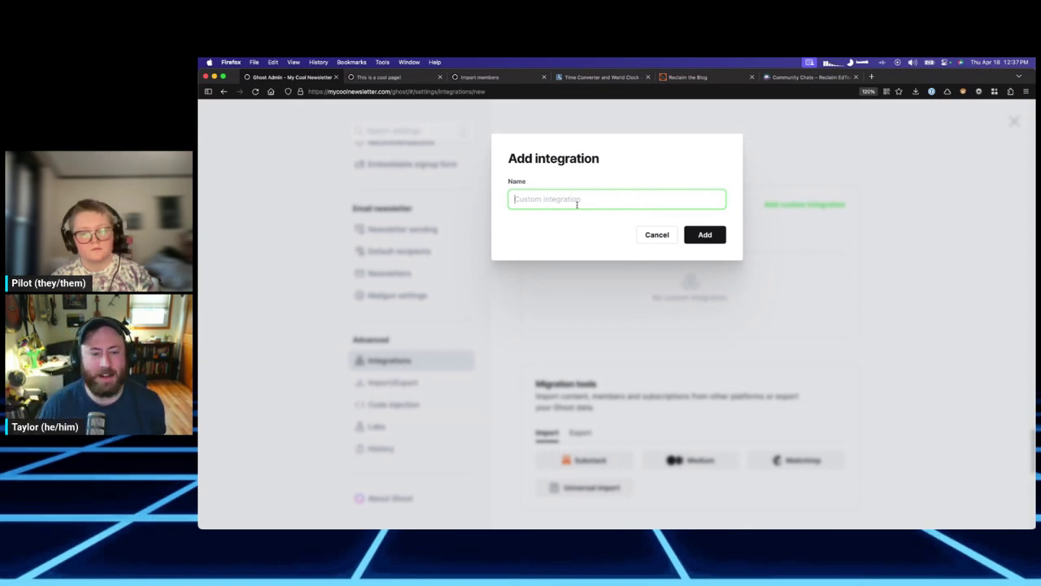
left_click(657, 234)
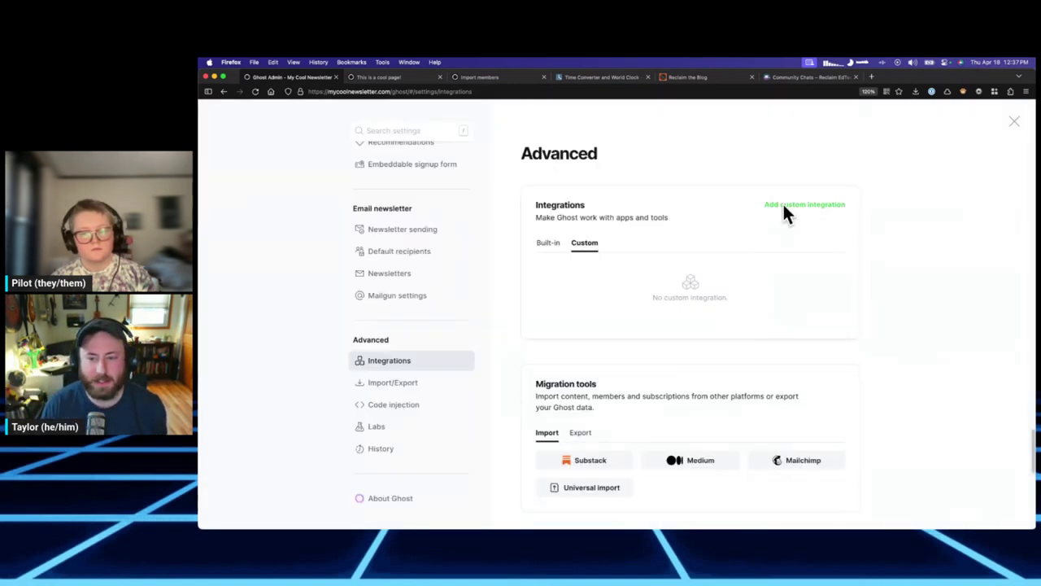
left_click(559, 244)
scroll(602, 252, "down", 3)
scroll(597, 242, "up", 1)
scroll(597, 243, "up", 2)
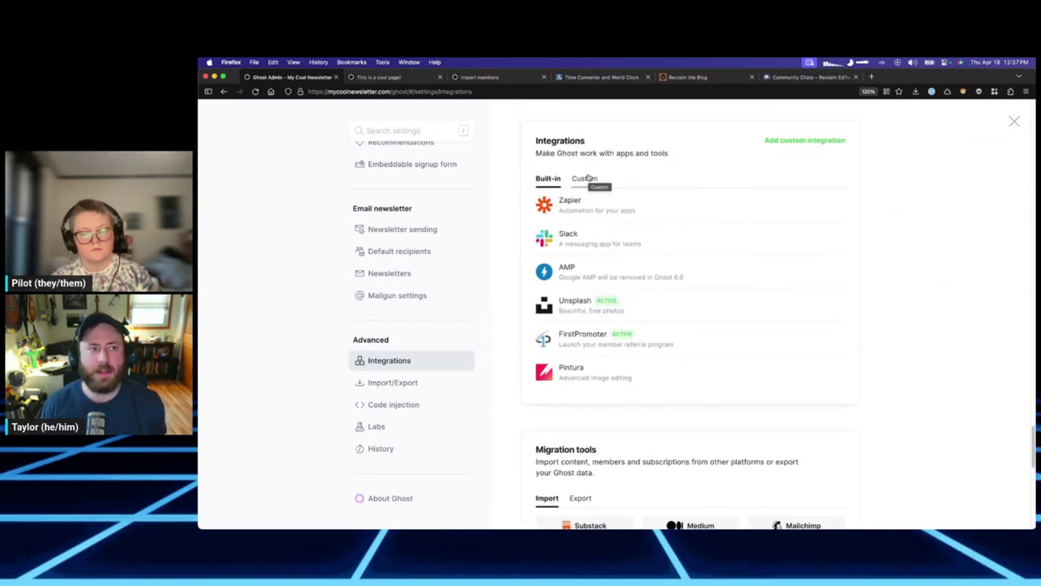
left_click(579, 177)
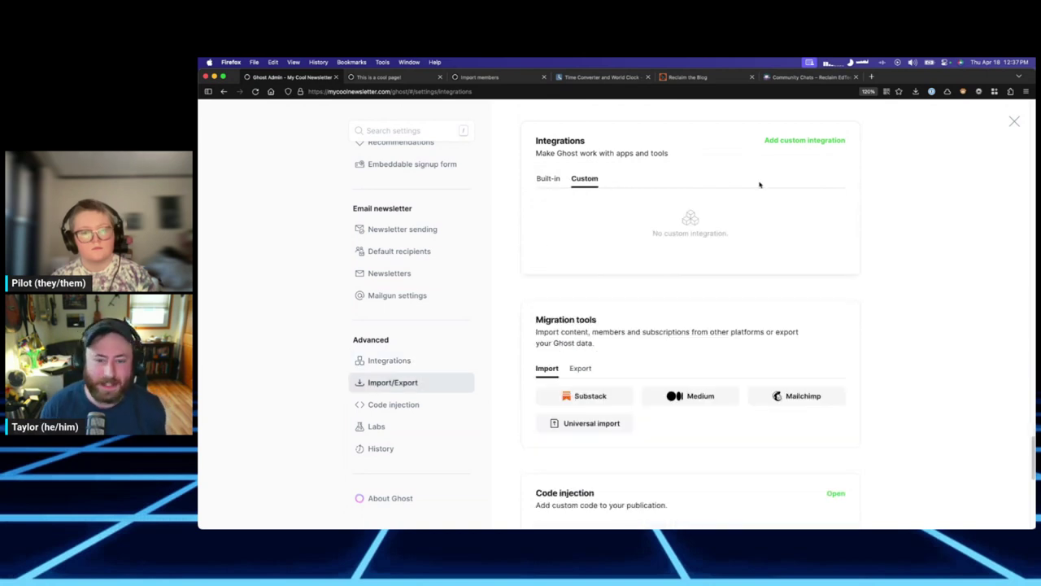
left_click(551, 176)
scroll(720, 279, "down", 3)
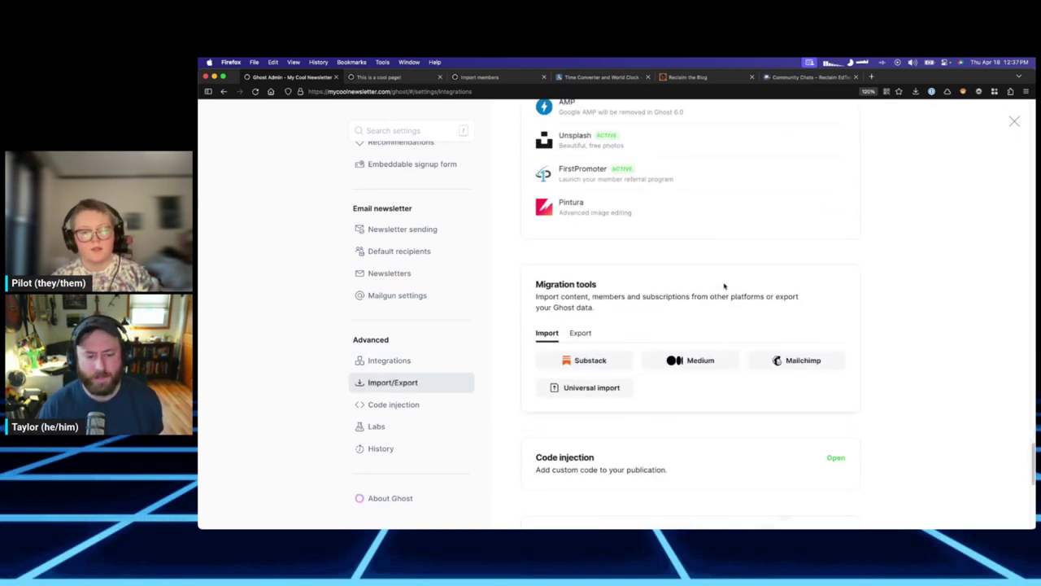
scroll(709, 290, "down", 1)
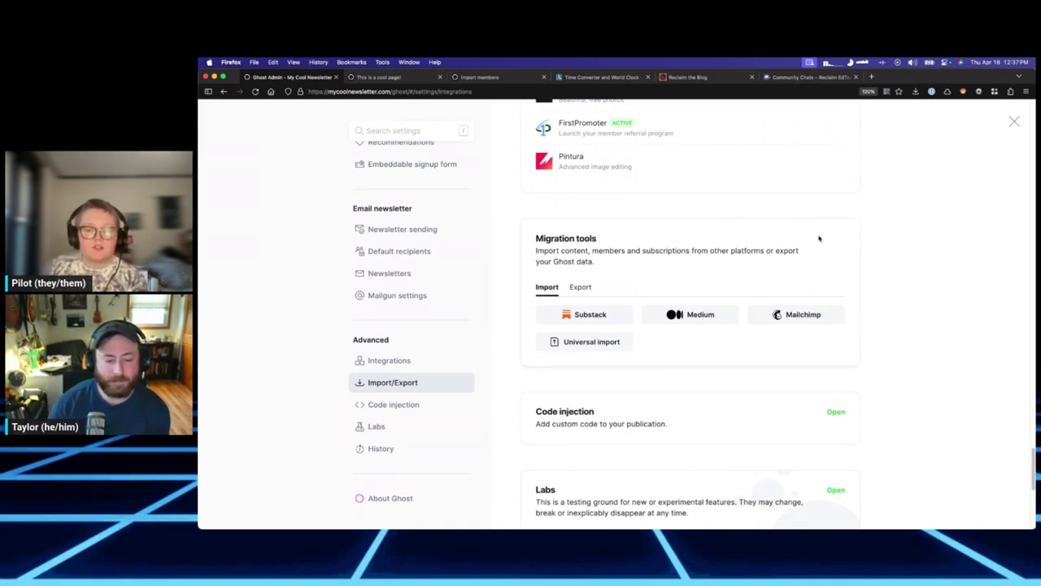
scroll(822, 236, "down", 1)
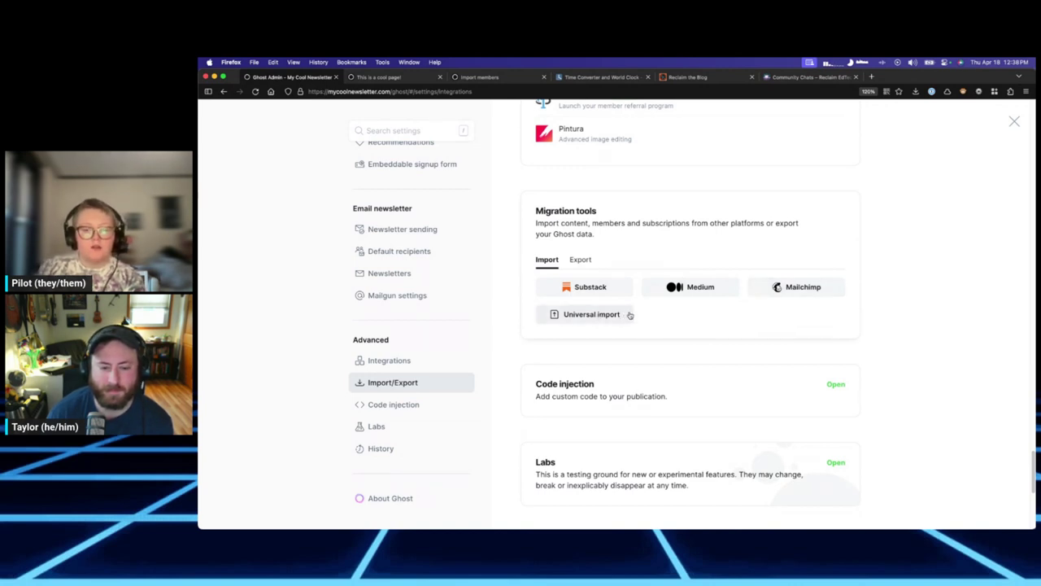
Open and cancel the Universal import dialog twice, glancing at the Export option in between.
left_click(629, 315)
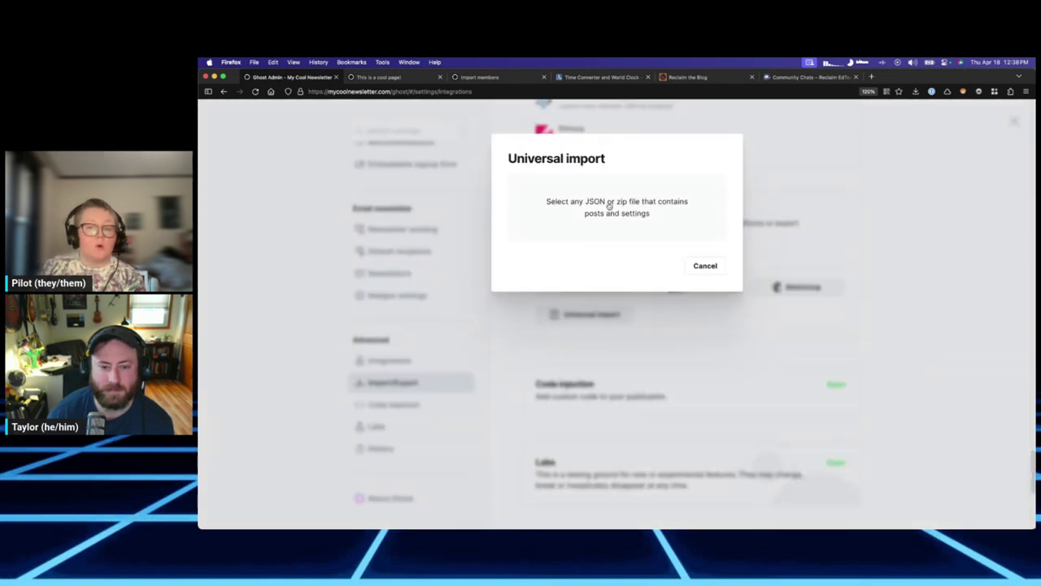
left_click(698, 266)
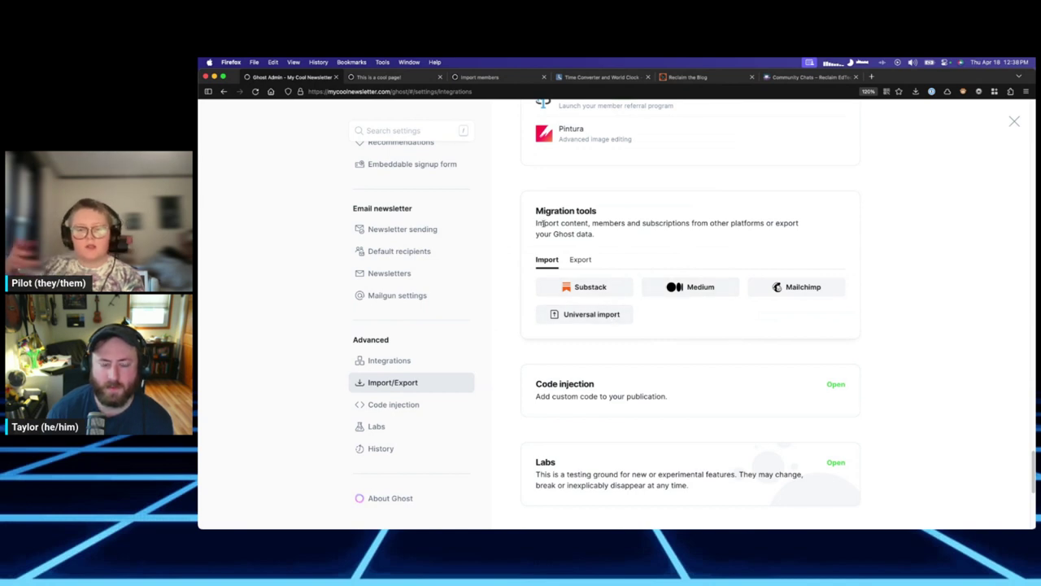
left_click_drag(536, 222, 611, 232)
left_click(611, 231)
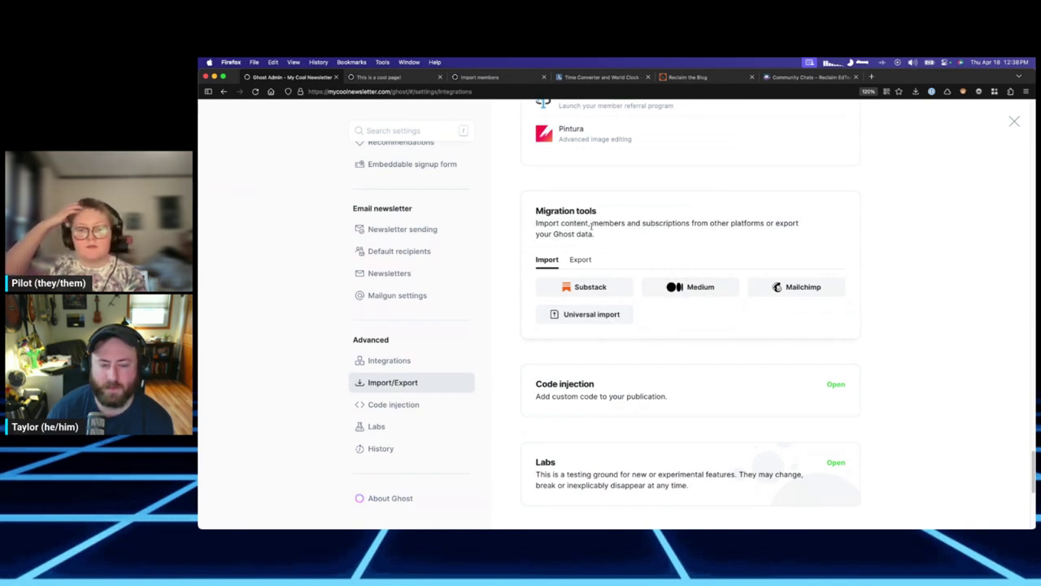
left_click(579, 263)
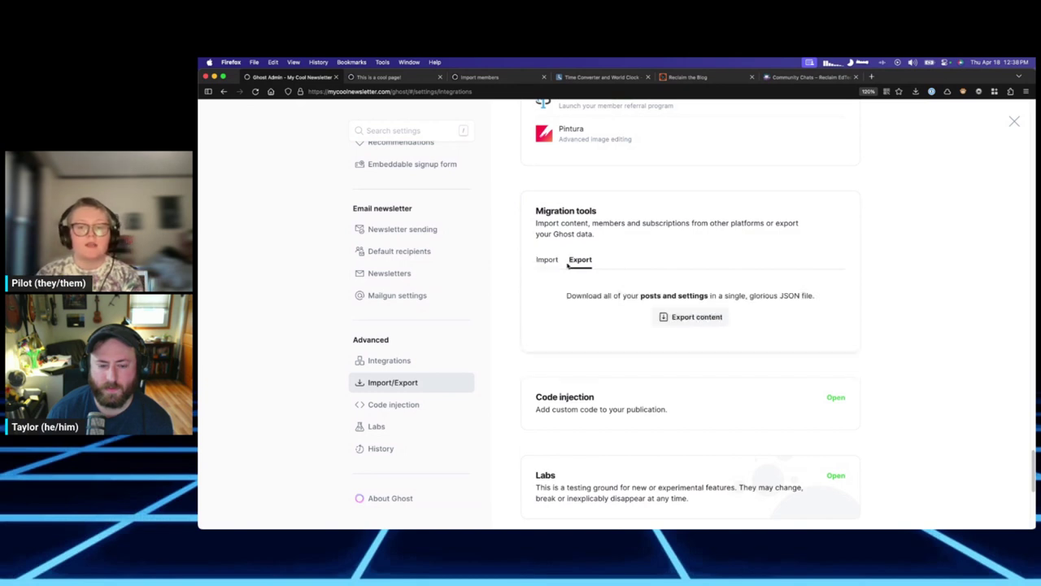
left_click(550, 264)
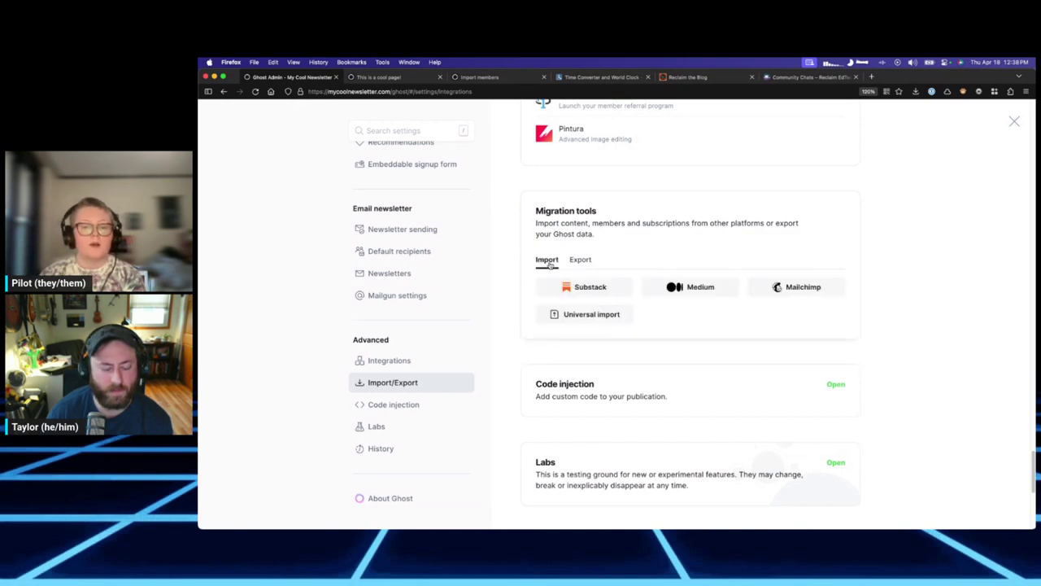
left_click(599, 313)
left_click(695, 266)
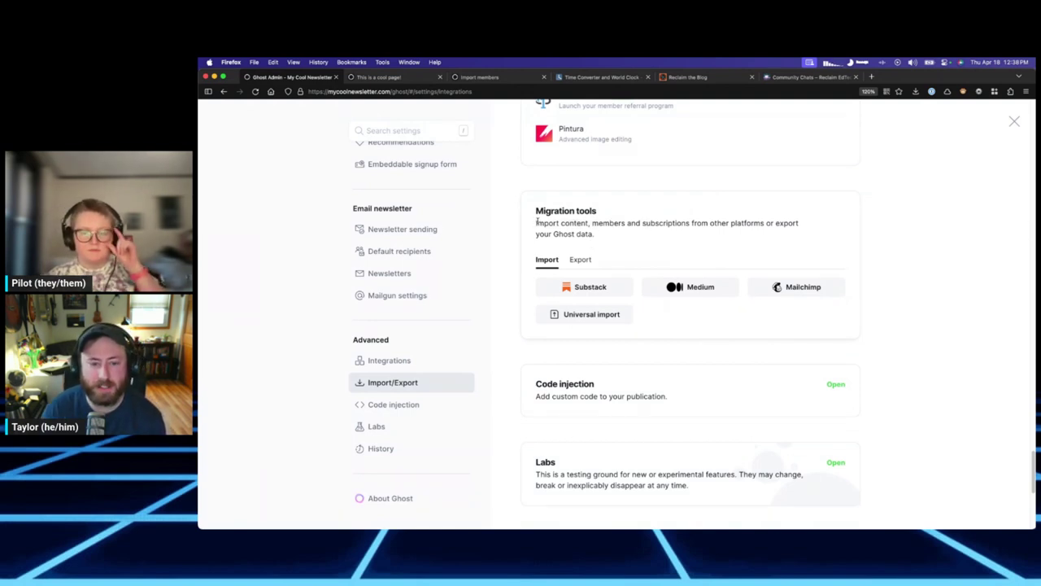
Read the migration and export descriptions, ending on the Export JSON option.
left_click_drag(537, 222, 627, 222)
left_click(641, 224)
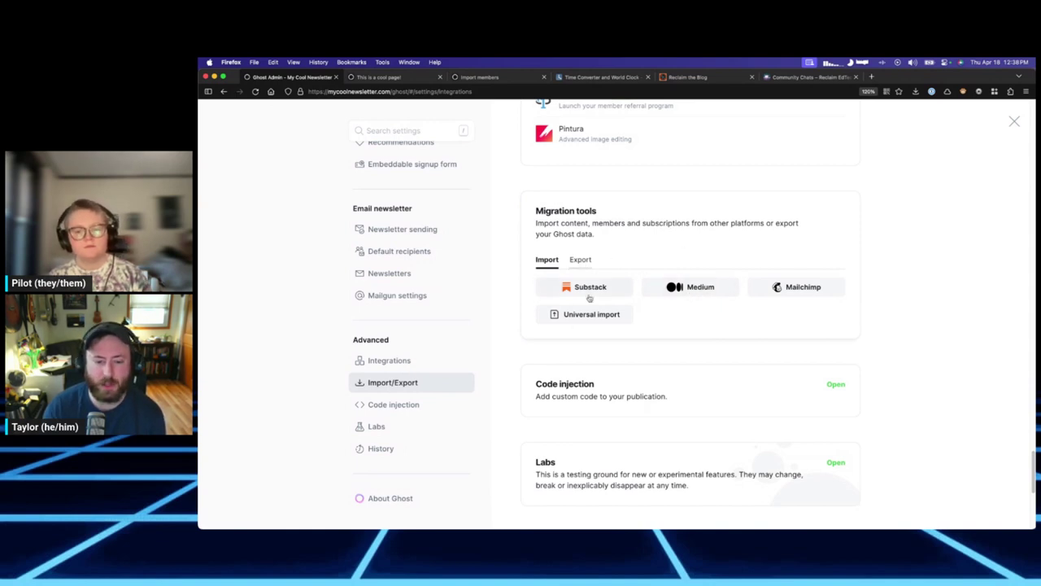
left_click(576, 262)
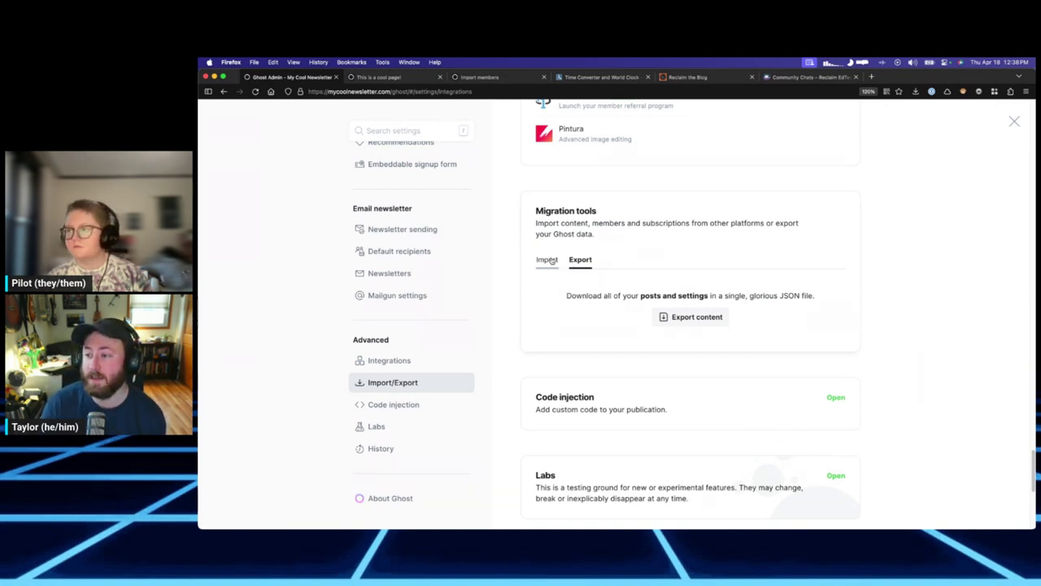
left_click(549, 261)
left_click(580, 261)
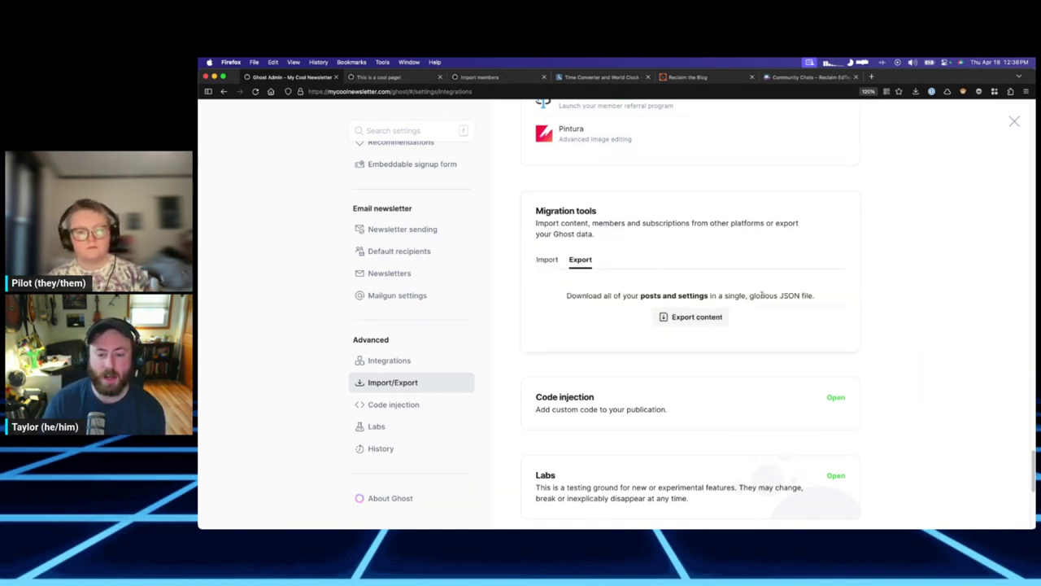
left_click_drag(603, 295, 814, 296)
triple_click(748, 295)
left_click(748, 295)
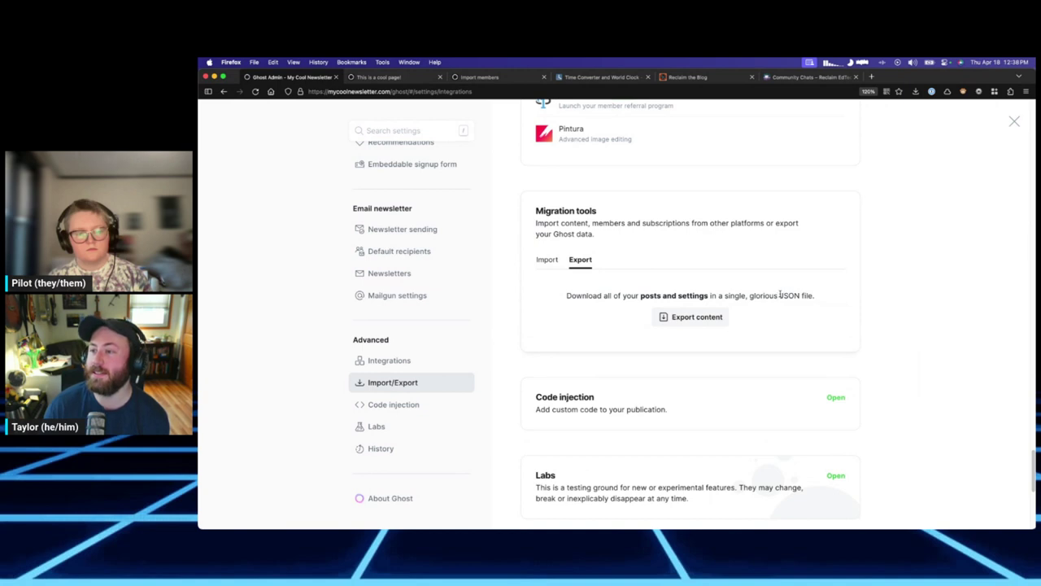
left_click(560, 264)
left_click(589, 263)
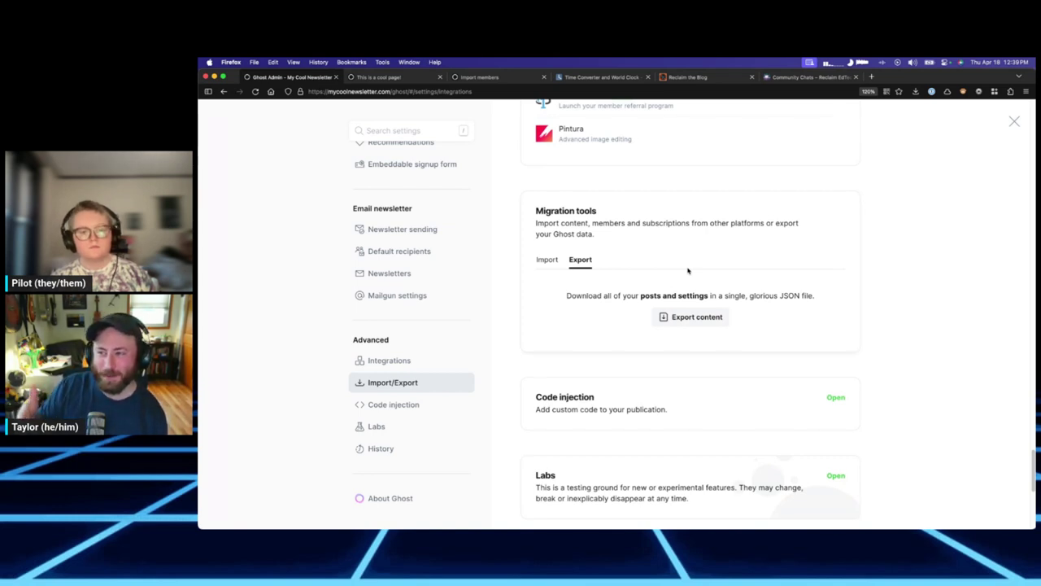
scroll(687, 271, "down", 3)
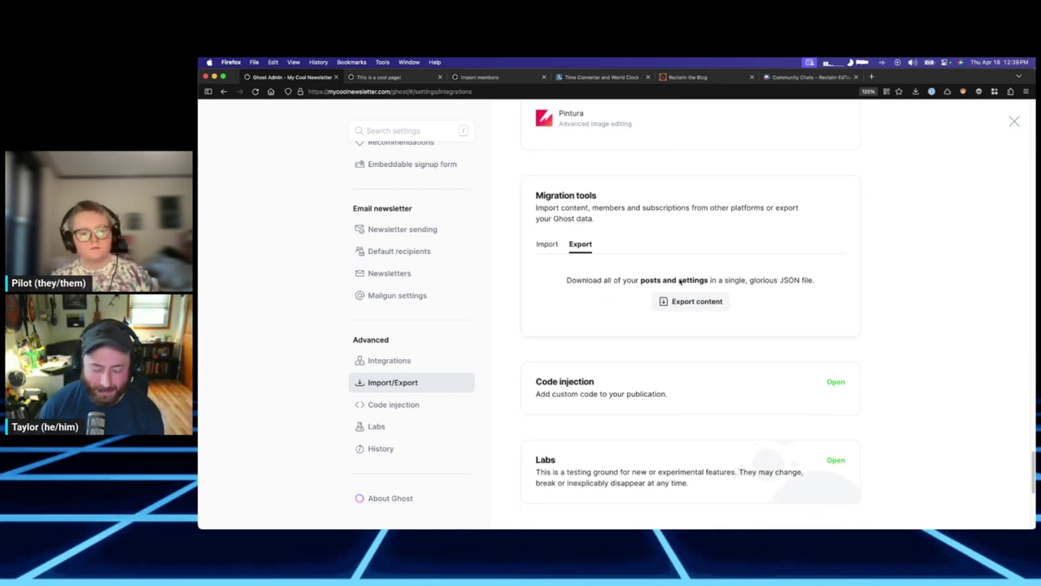
left_click(554, 168)
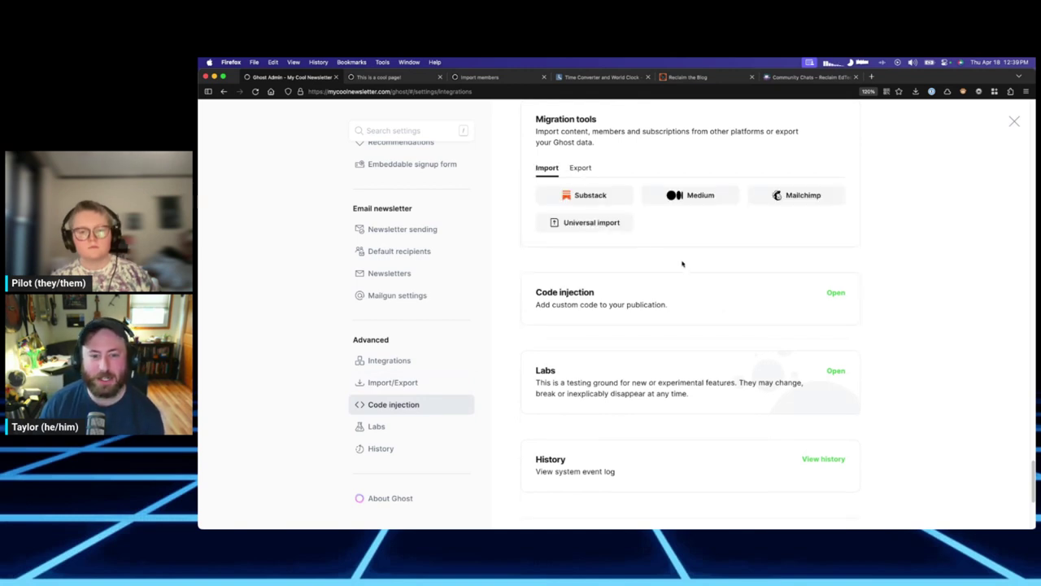
scroll(697, 277, "down", 1)
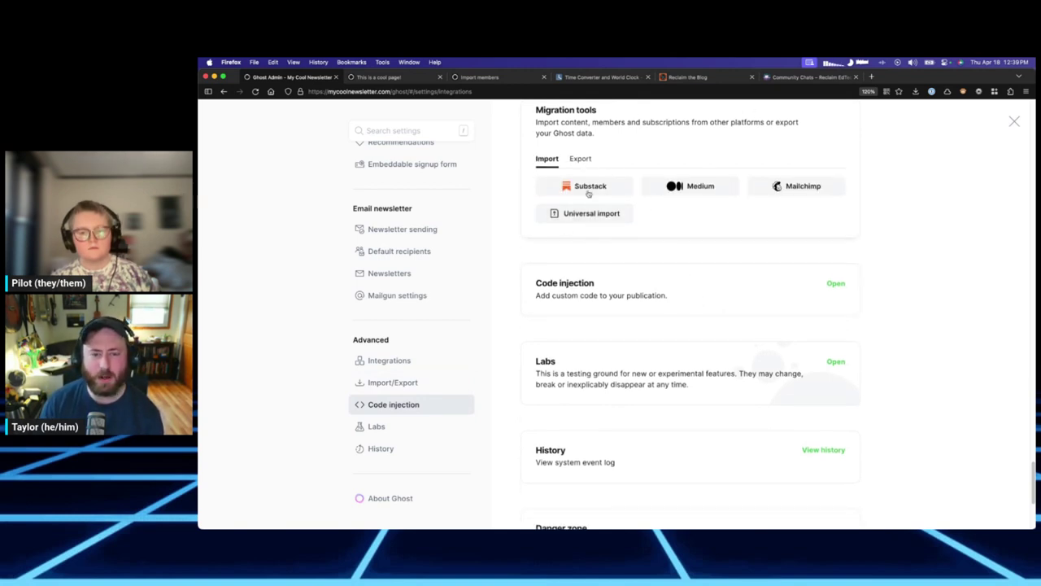
scroll(661, 276, "down", 1)
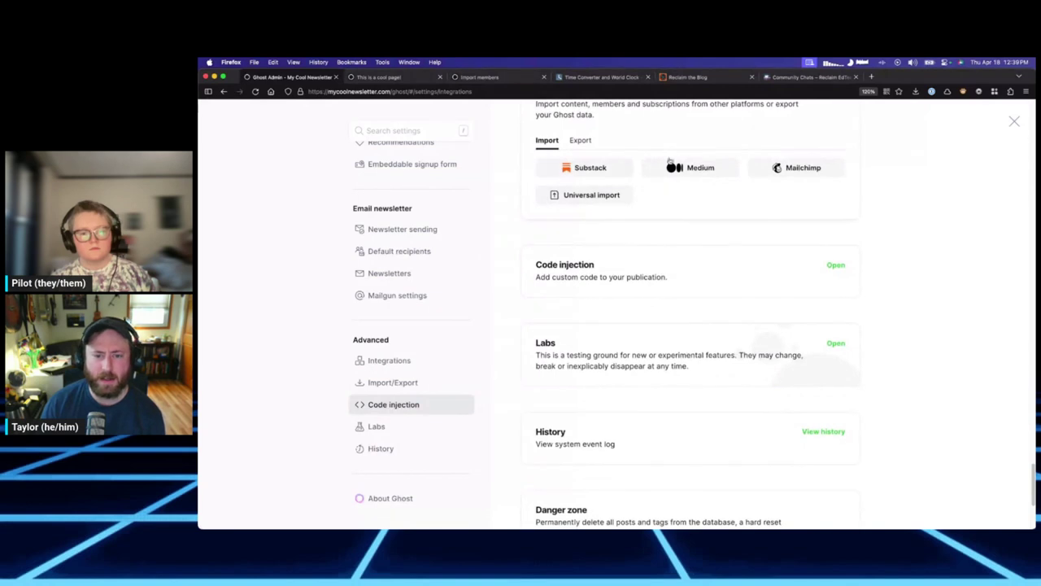
scroll(734, 244, "down", 3)
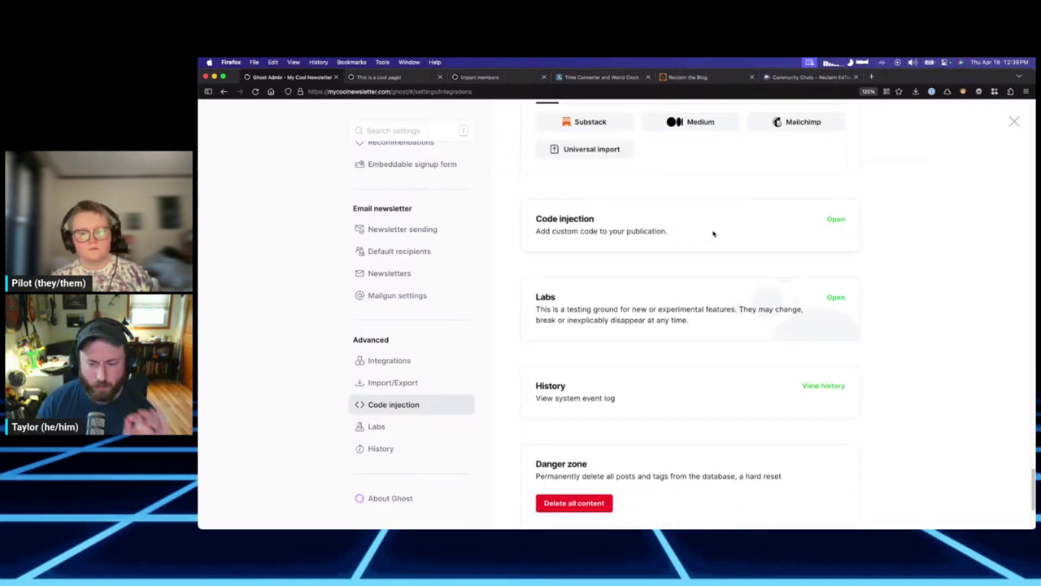
left_click(835, 219)
left_click(299, 170)
left_click(255, 172)
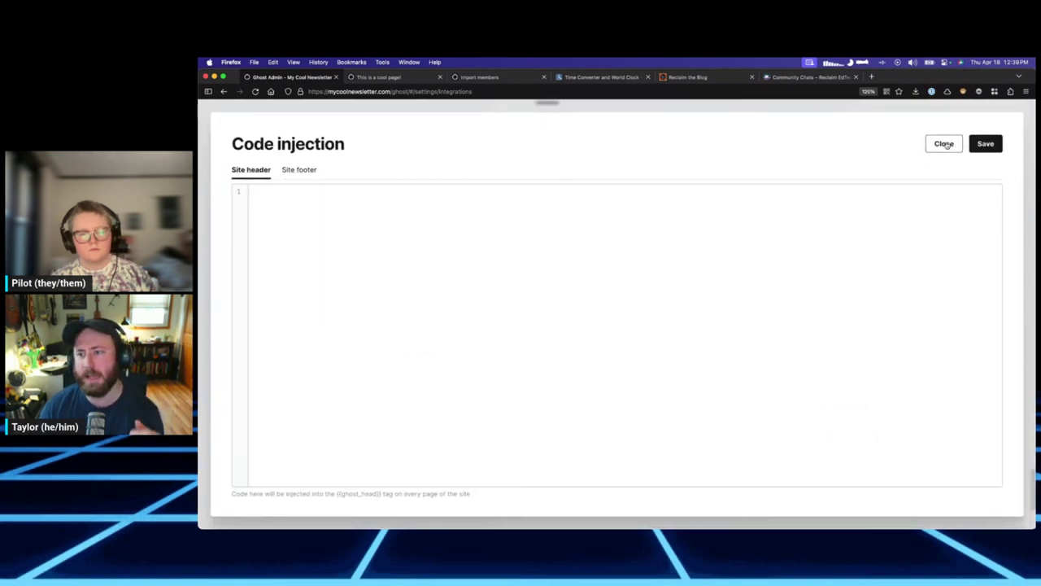
left_click(946, 144)
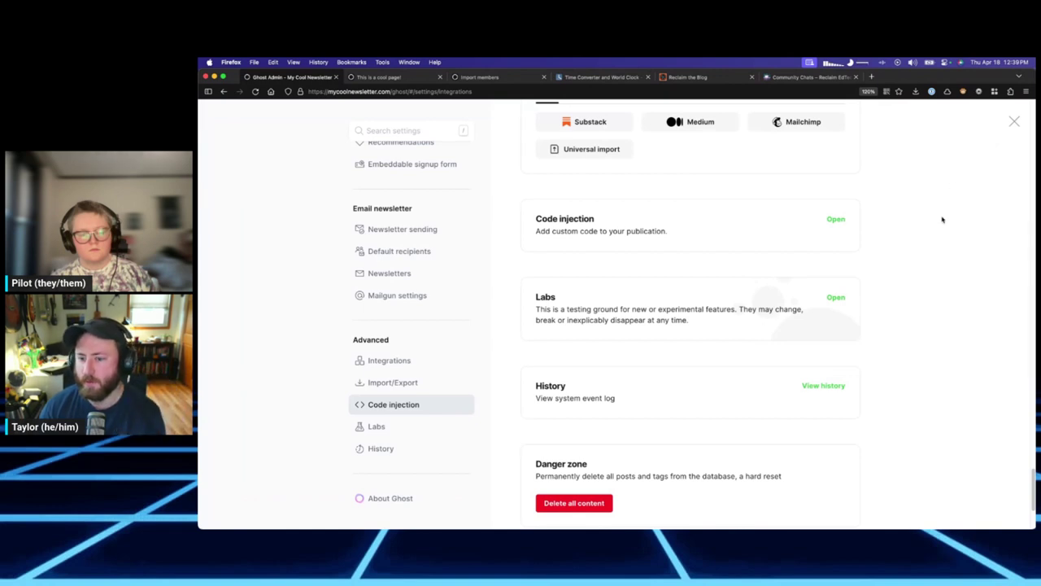
scroll(942, 218, "down", 1)
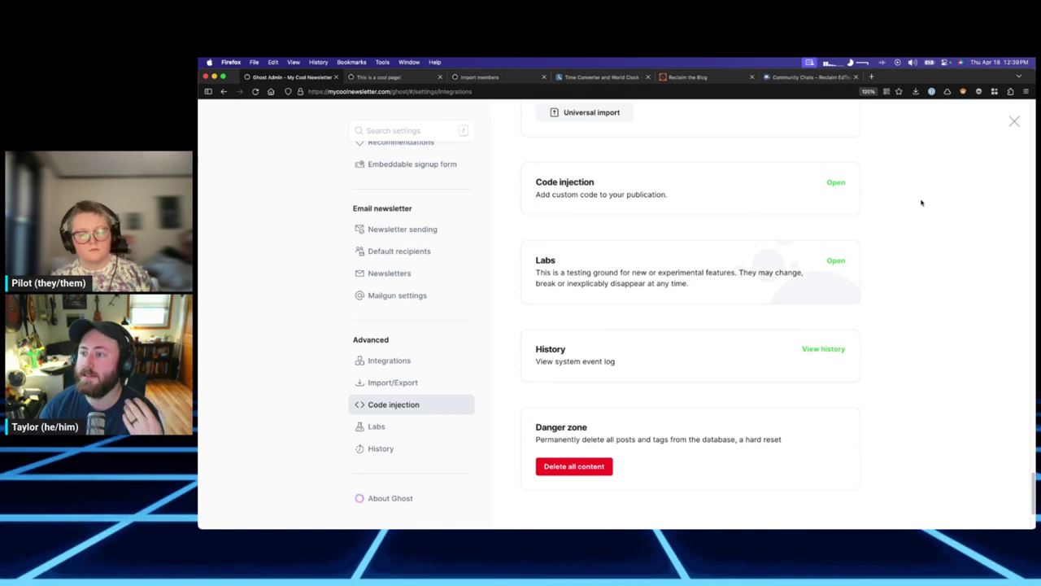
Expand Labs, scroll to Redirects and Routes, and open the redirects documentation.
left_click(837, 262)
scroll(821, 276, "down", 2)
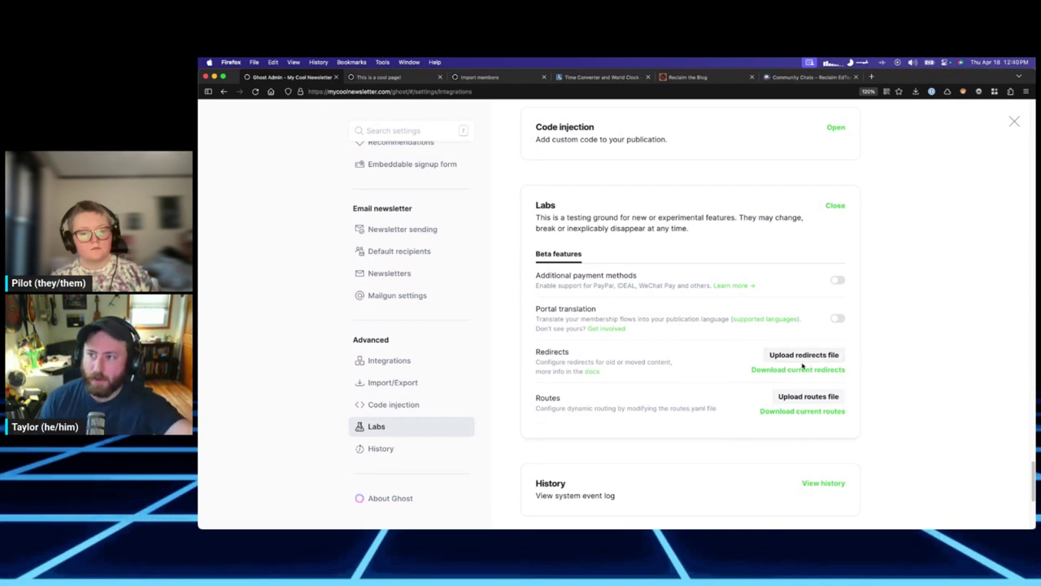
scroll(754, 340, "down", 5)
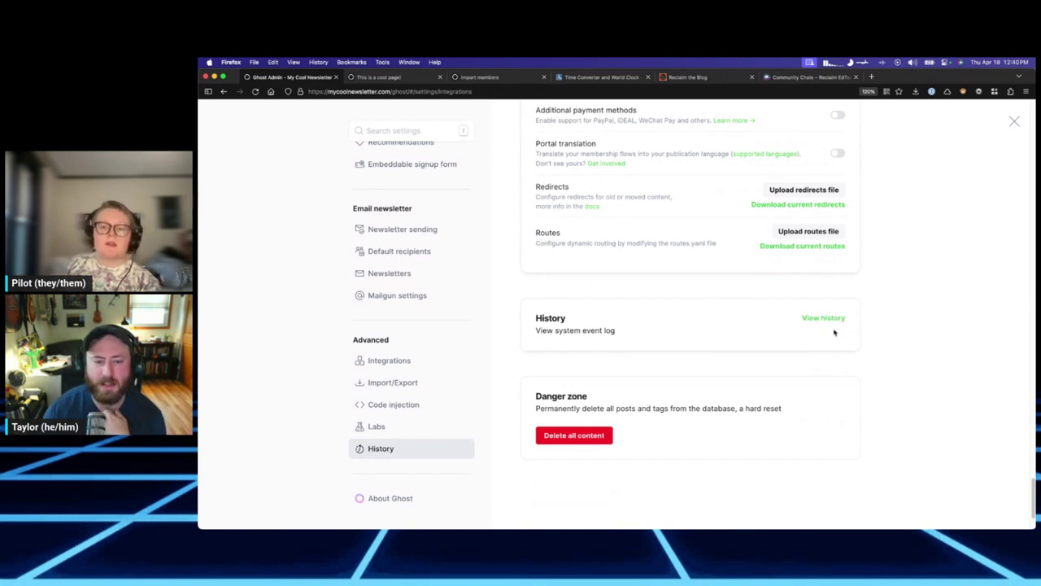
left_click(595, 208)
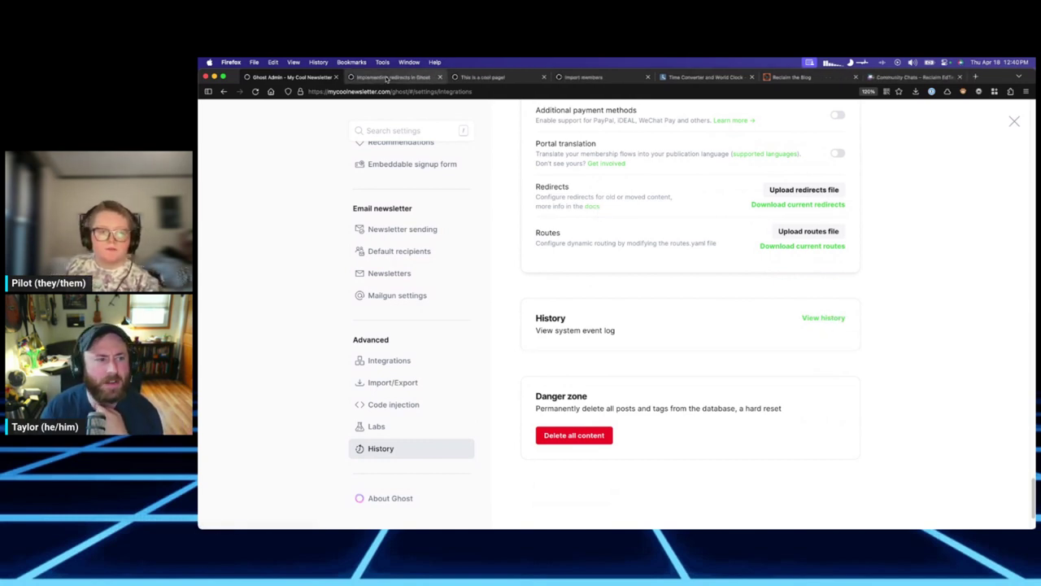
Skim the Ghost.org 'Implementing redirects' tutorial in its tab, then close that tab.
left_click(388, 78)
scroll(687, 232, "down", 3)
scroll(683, 228, "up", 3)
scroll(708, 302, "down", 5)
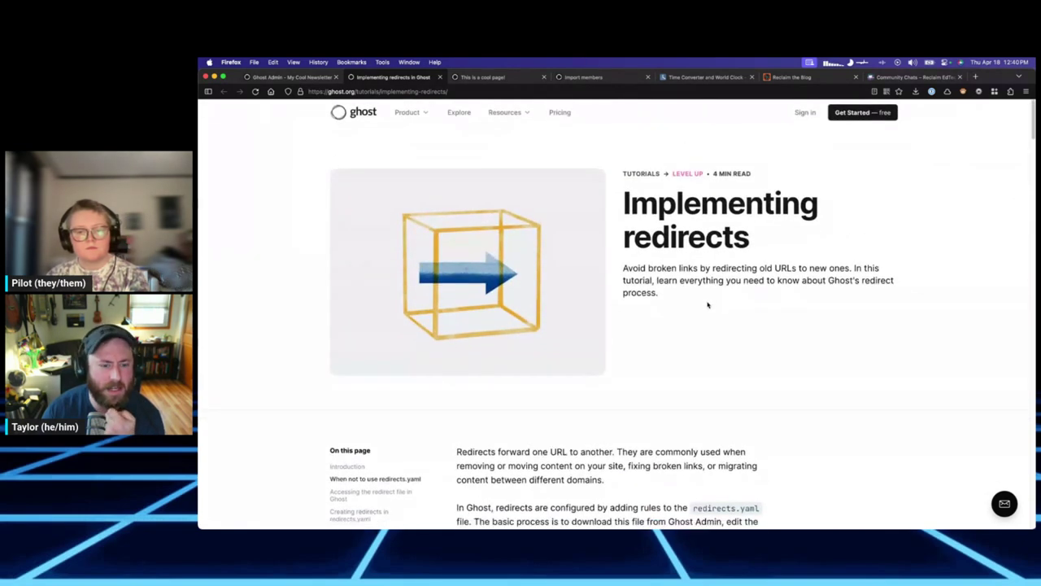
key("super+w")
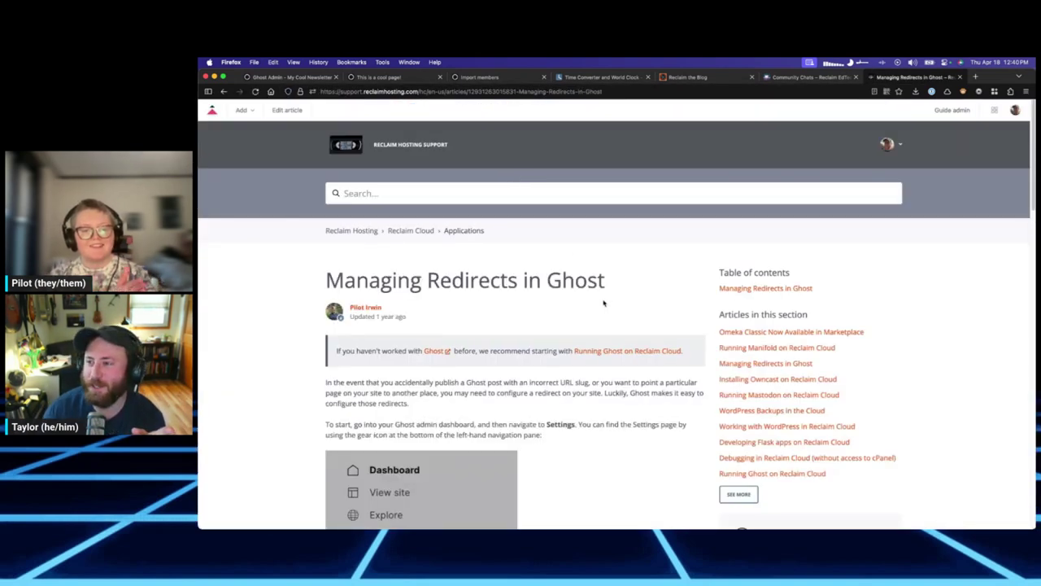
Read through the 'Managing Redirects in Ghost' article, then go back to the Ghost Admin tab.
scroll(618, 298, "down", 5)
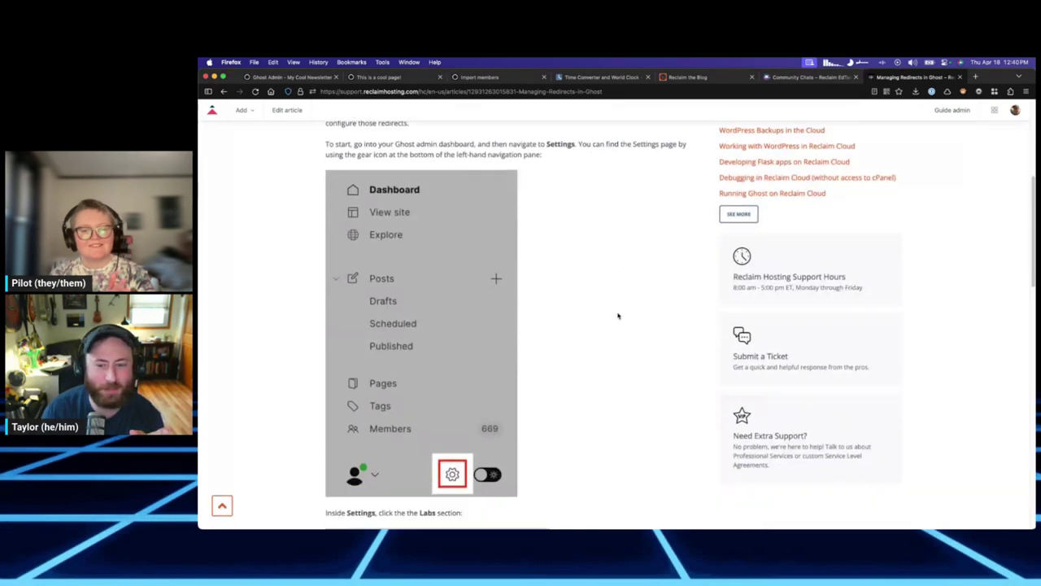
scroll(616, 314, "up", 5)
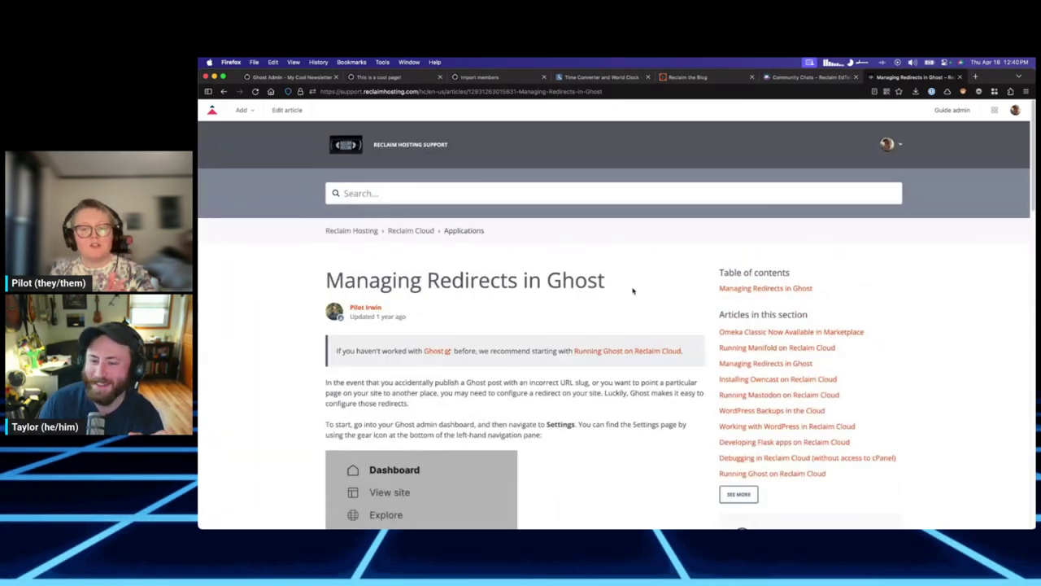
scroll(633, 288, "down", 1)
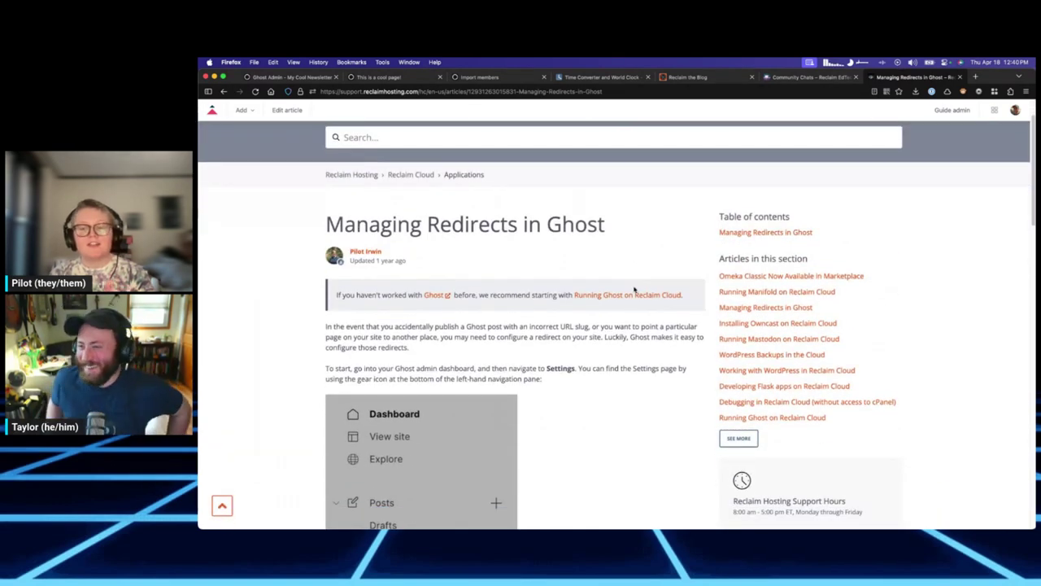
scroll(565, 343, "down", 1)
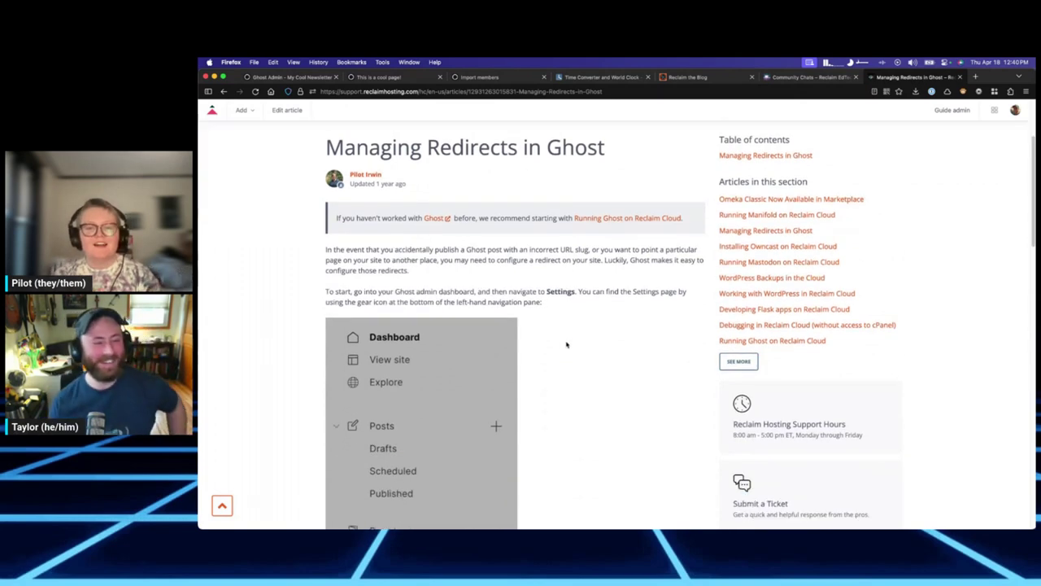
scroll(566, 341, "down", 1)
scroll(565, 343, "down", 10)
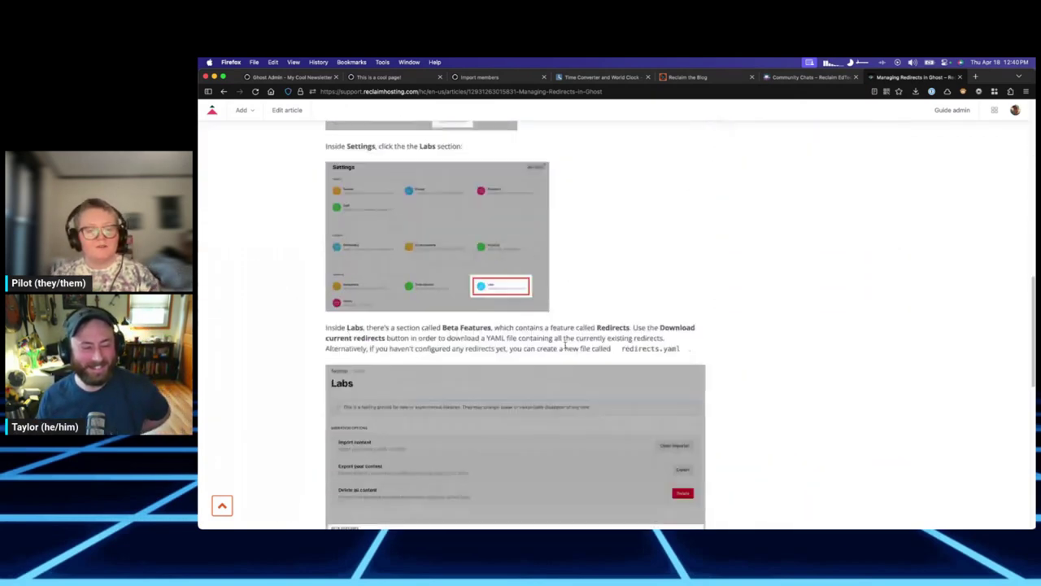
left_click(289, 76)
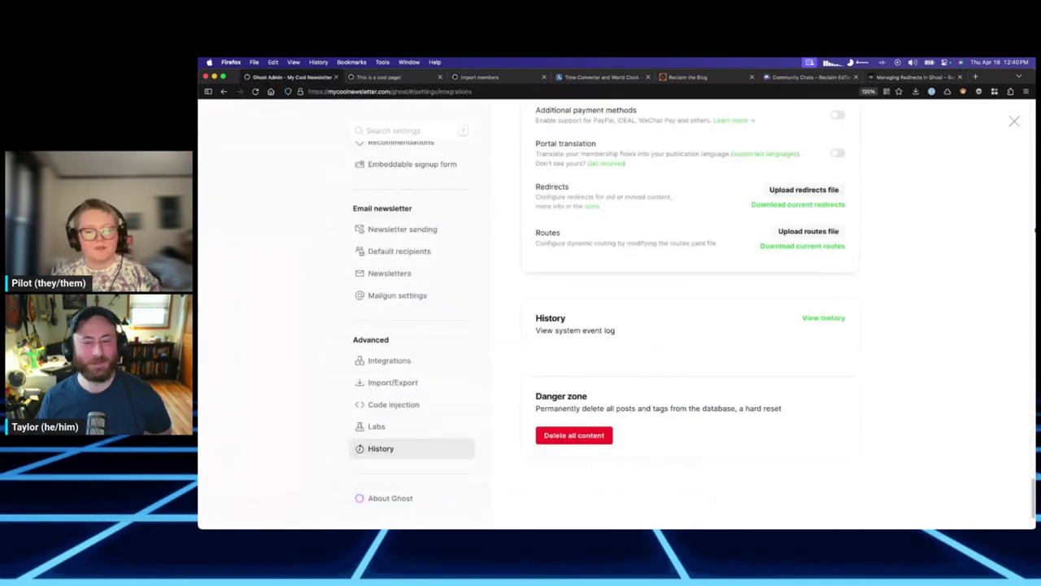